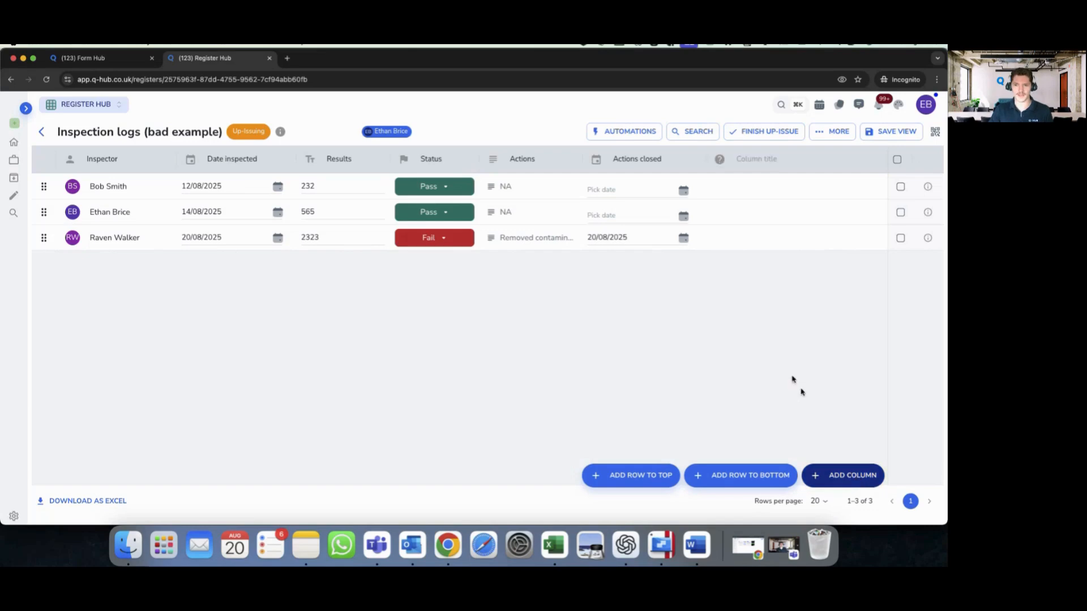
- Move the new column after Inspector, make it an Image column and title it 'Pictures of check'
drag(719, 161, 177, 161)
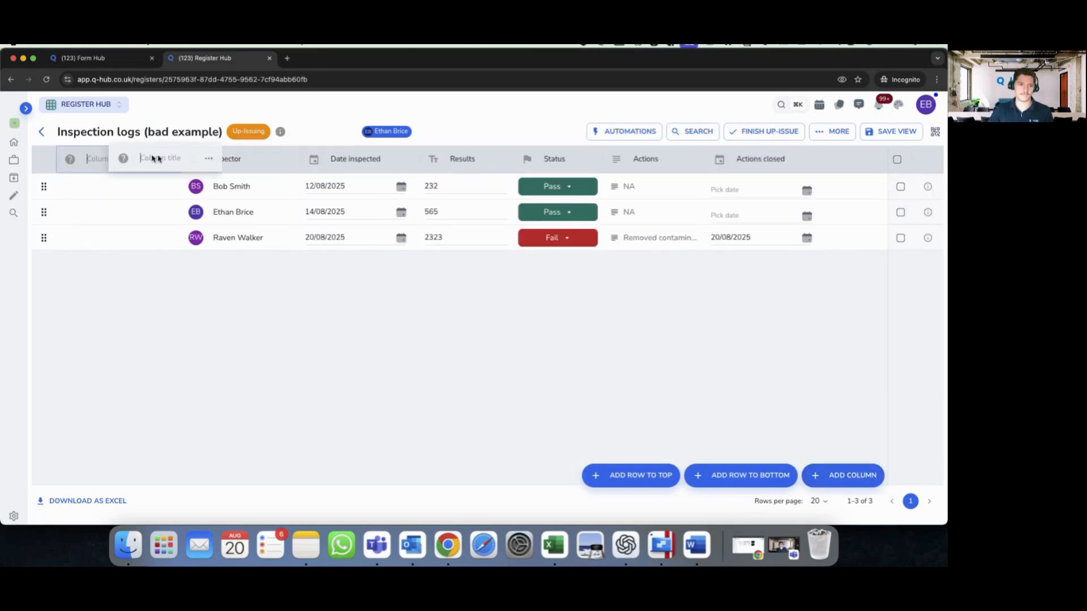
click(192, 160)
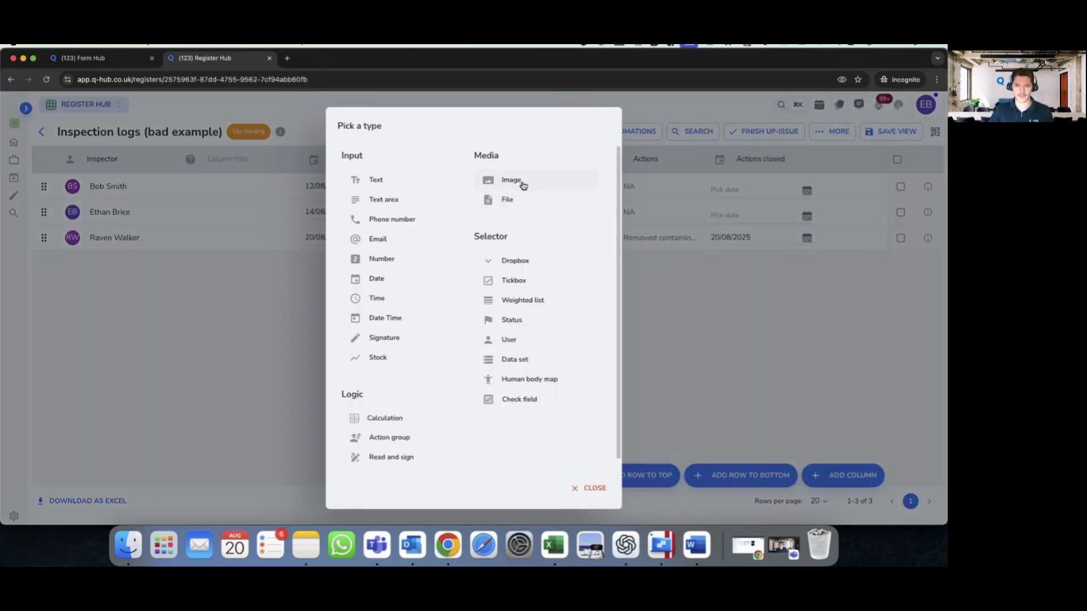
click(508, 177)
text(P)
text(ictures of)
text( check)
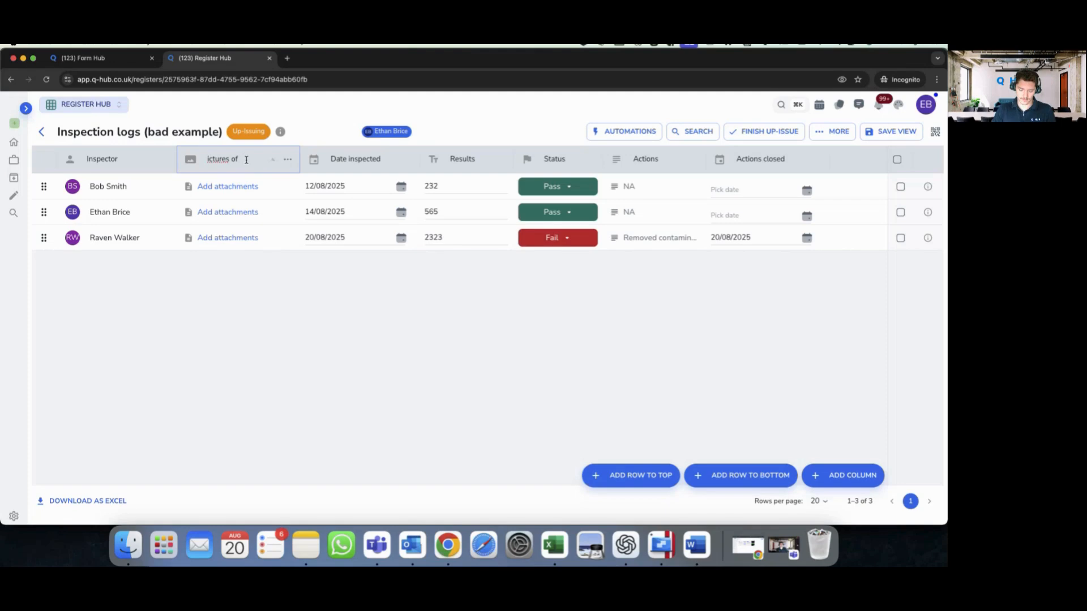
click(208, 157)
text(P)
click(861, 482)
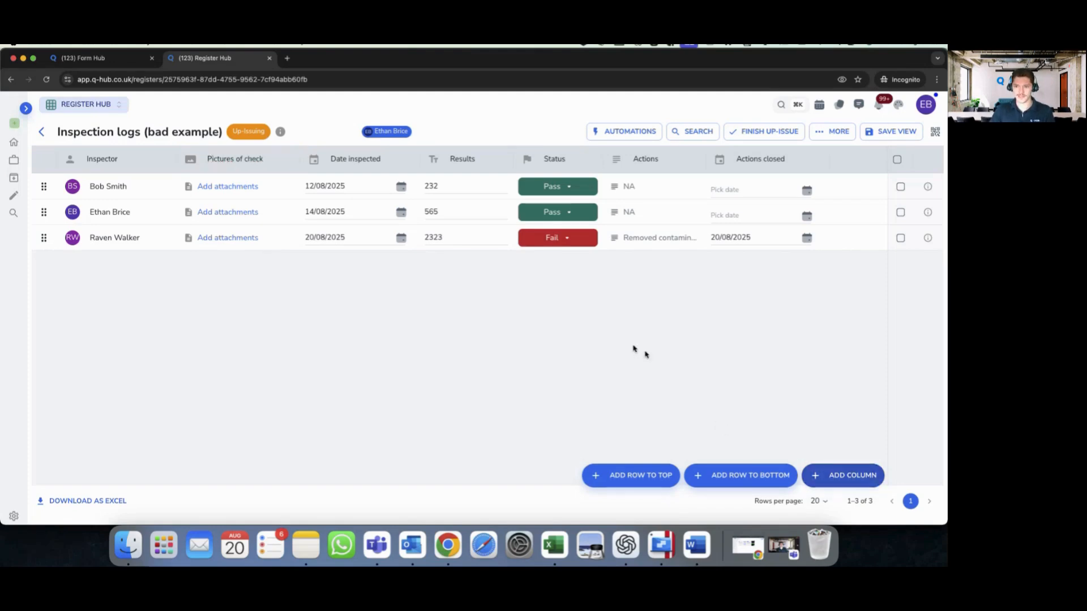
- Add a Text column named 'Machine ID' right after Inspector
click(839, 470)
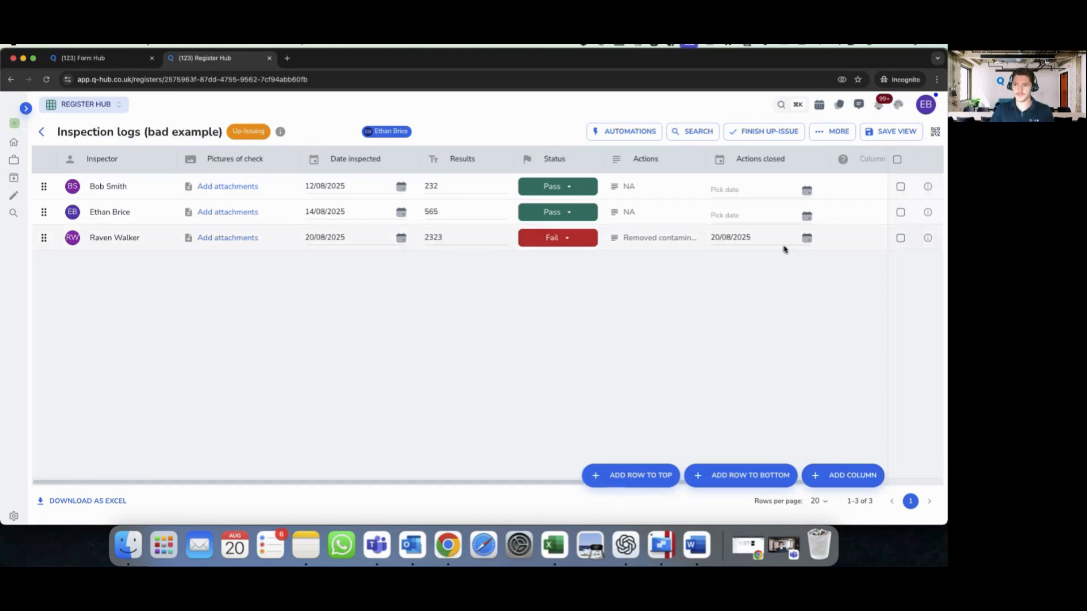
drag(844, 162, 217, 161)
click(217, 160)
text(Machine ID)
click(190, 159)
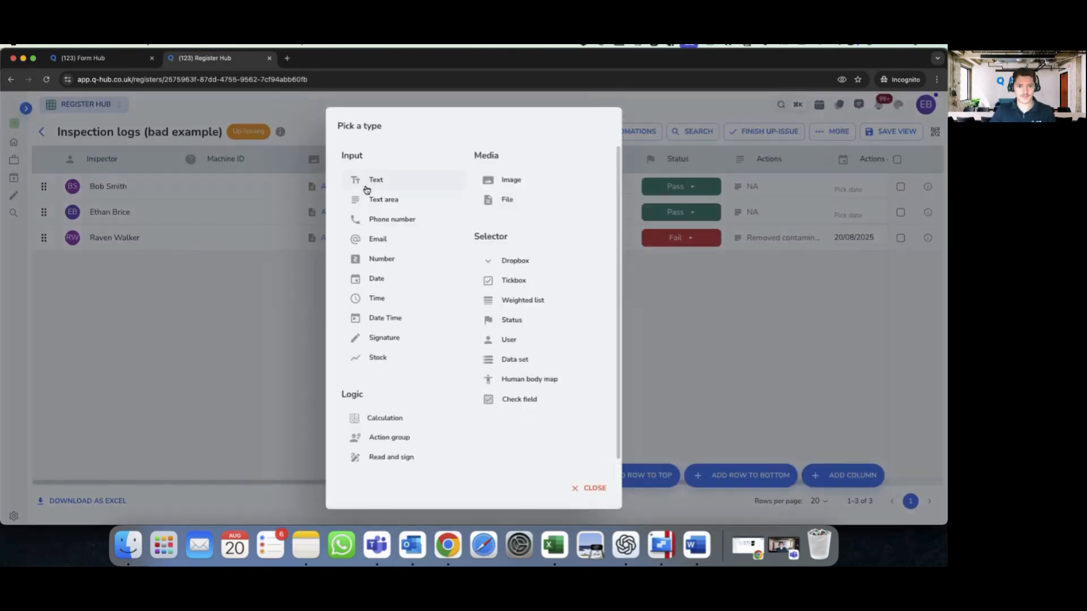
click(367, 180)
- Finish the up-issue with 'na' as the reason for the changes and save it
click(784, 131)
click(485, 290)
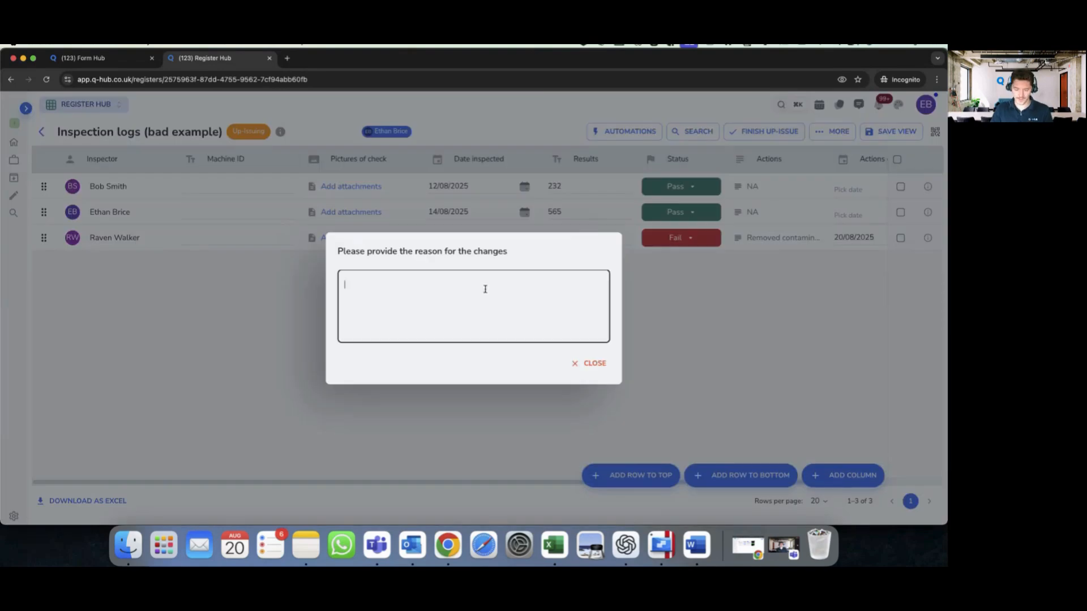
text(na)
click(586, 365)
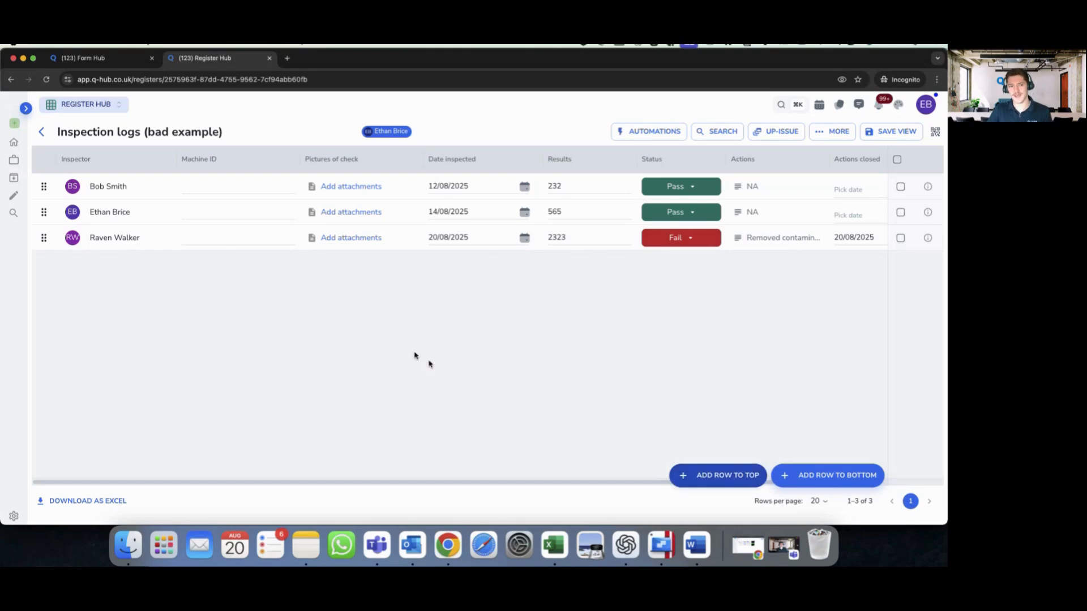
- Narrow the Machine ID and Inspector columns and add a top row with an inspector chosen
drag(298, 159, 258, 159)
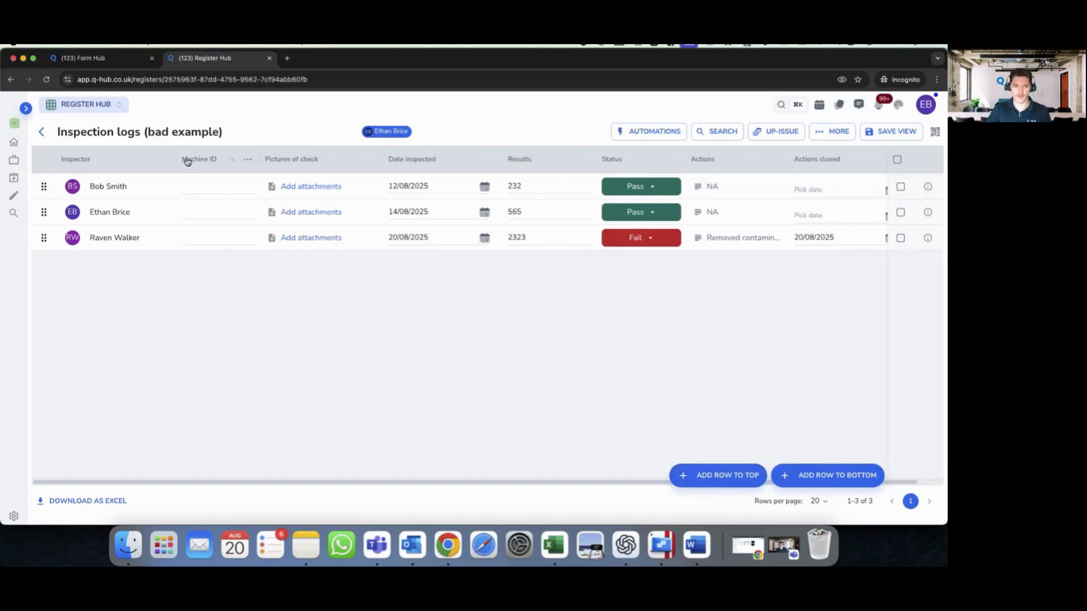
drag(187, 161, 173, 161)
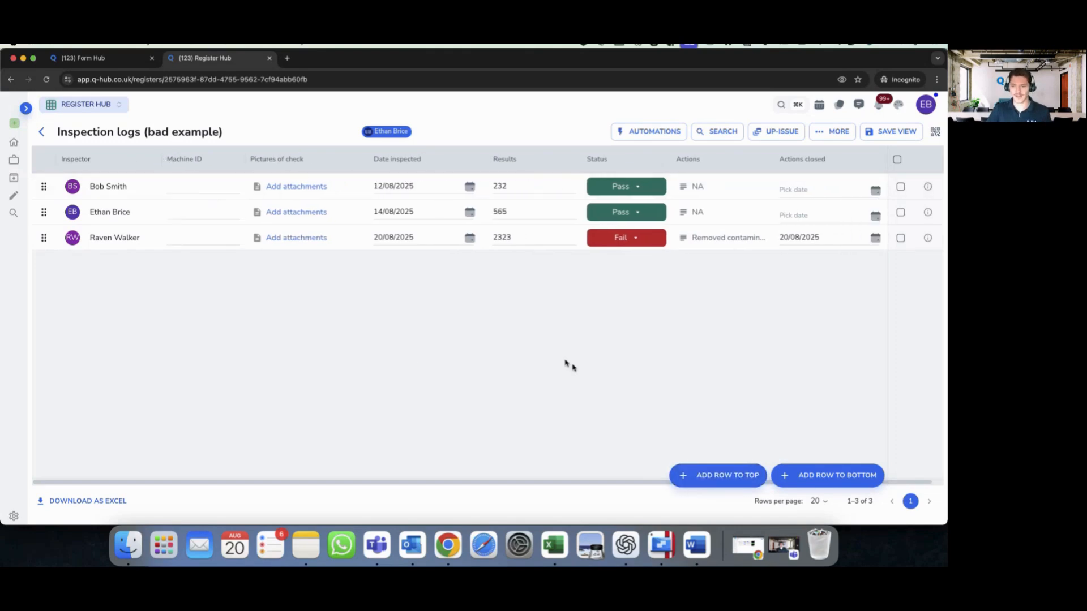
click(690, 475)
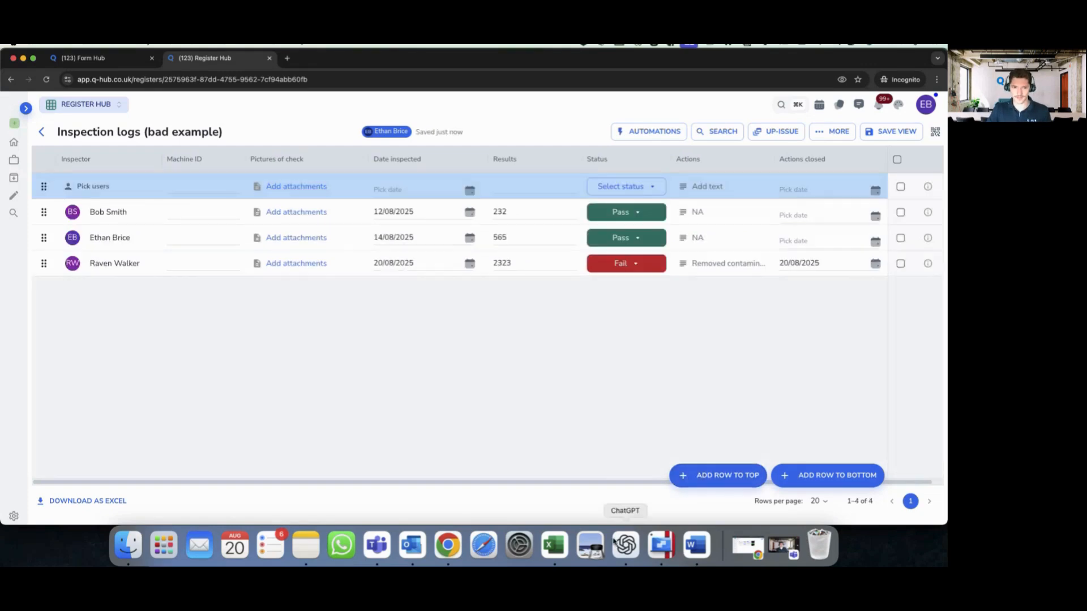
click(124, 194)
click(468, 334)
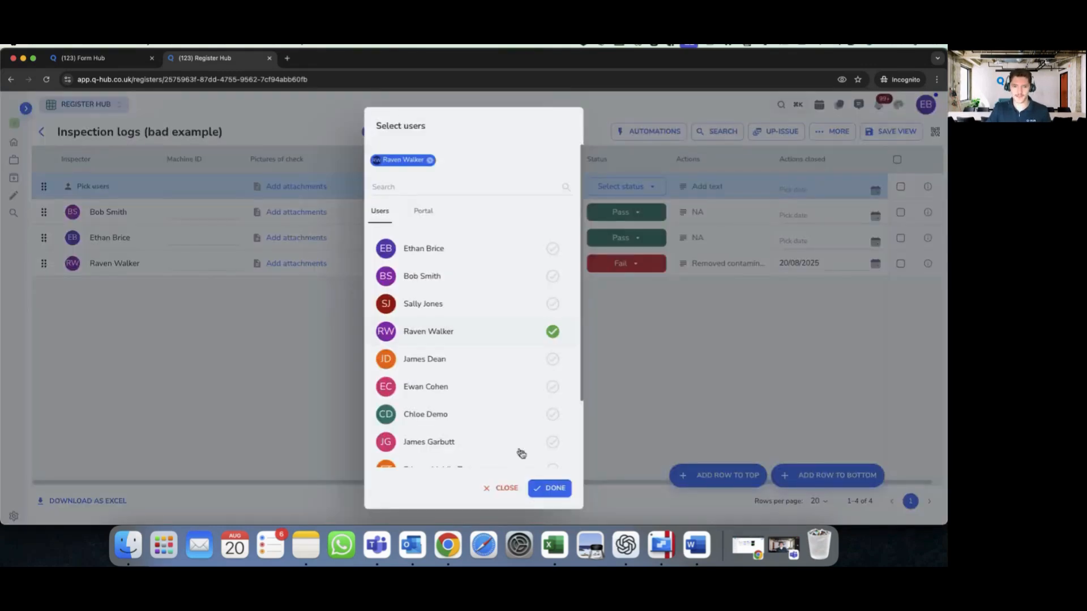
click(561, 490)
- Give the new row inspection date 20/08/2025, result 4343 and status Fail
click(196, 182)
click(471, 191)
click(434, 309)
click(519, 191)
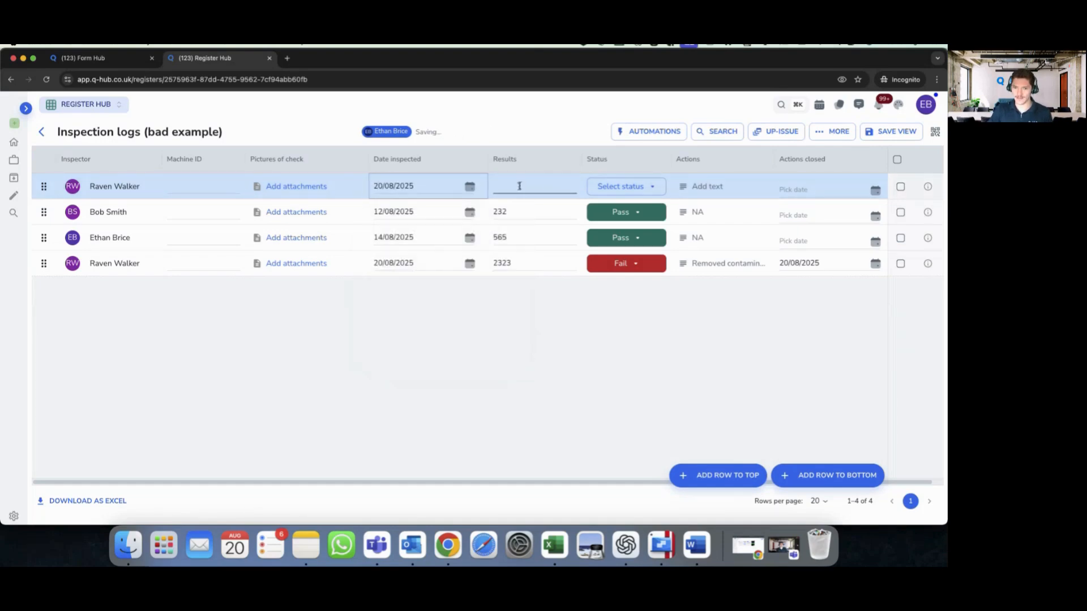
text(4343)
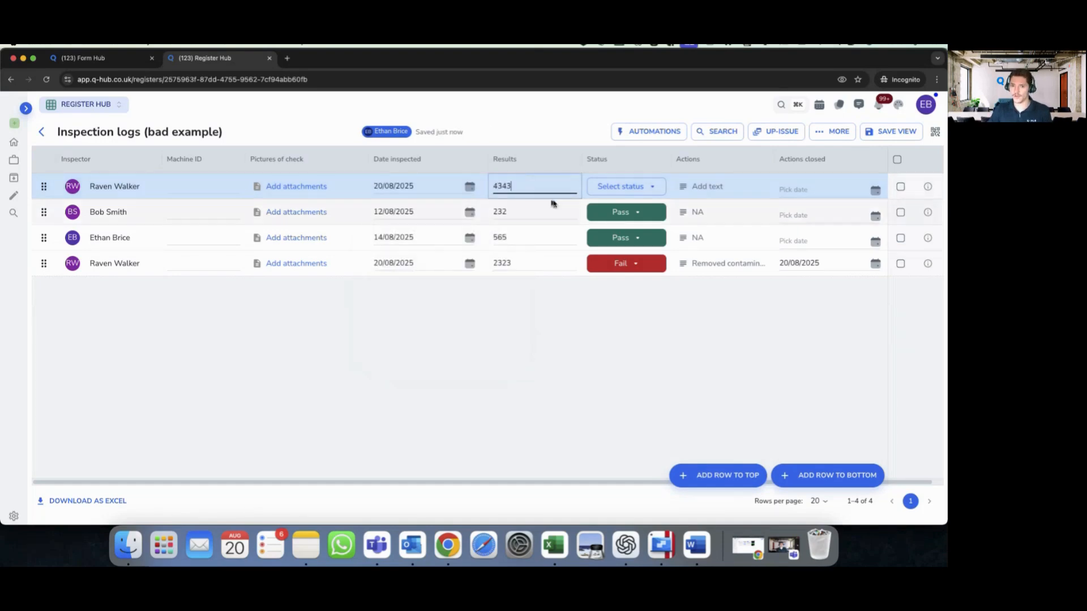
click(617, 187)
click(624, 225)
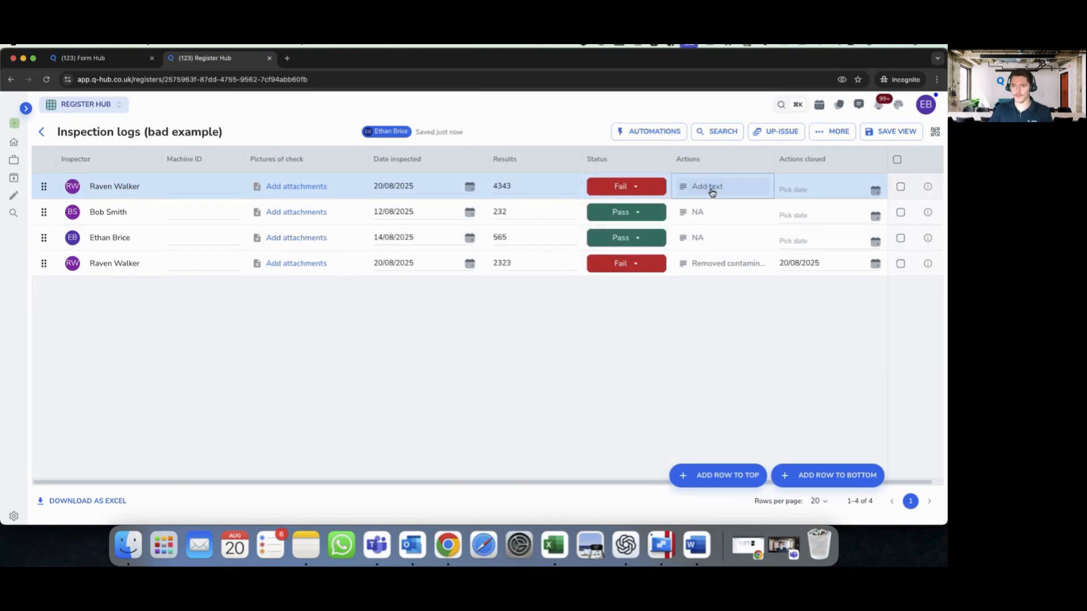
click(709, 186)
click(613, 403)
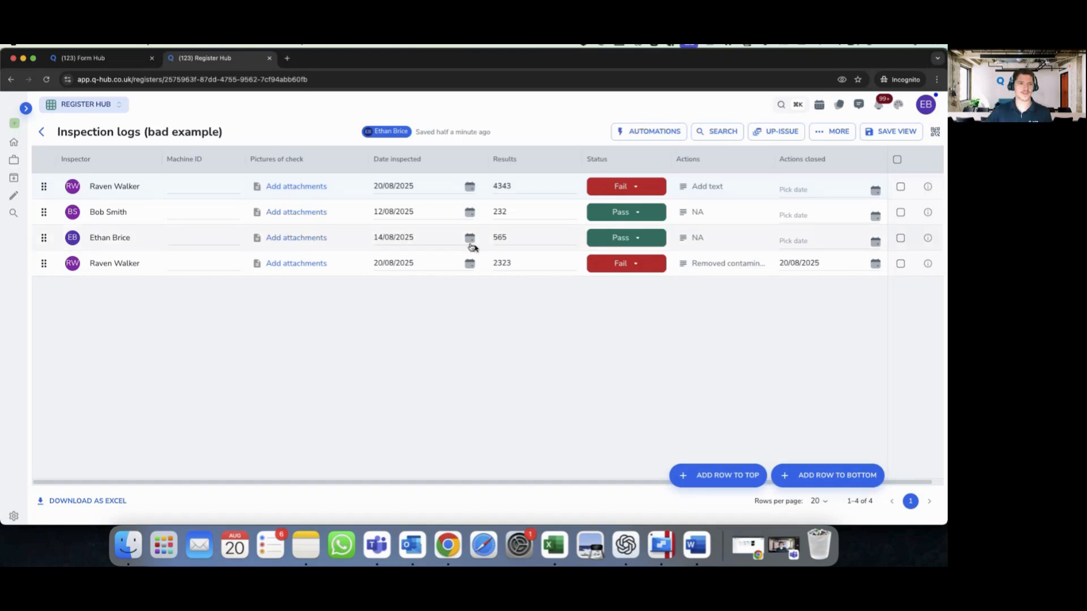
click(99, 58)
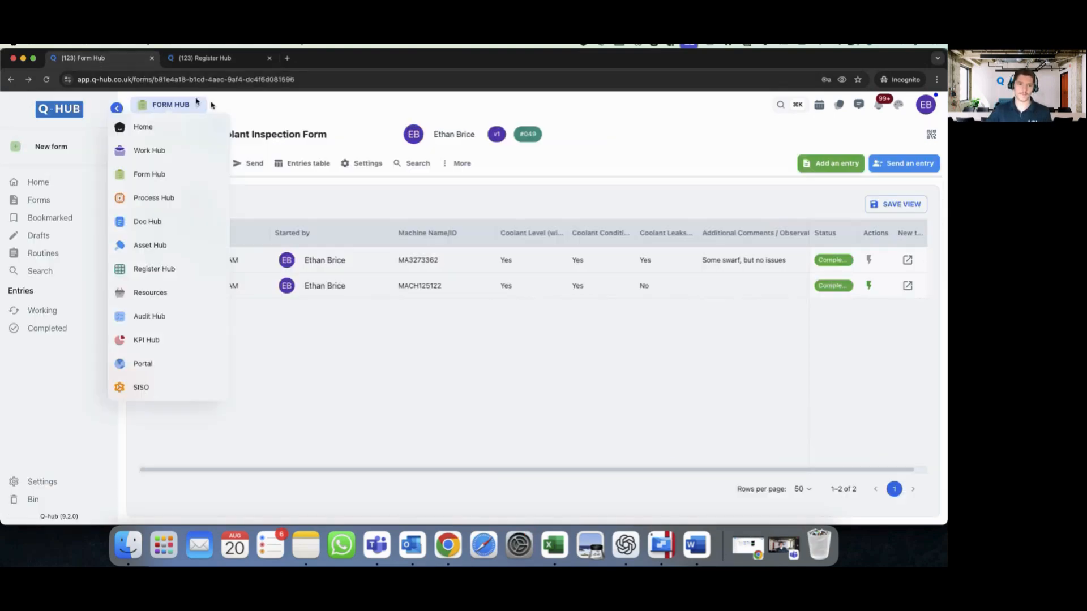
double_click(151, 134)
click(301, 134)
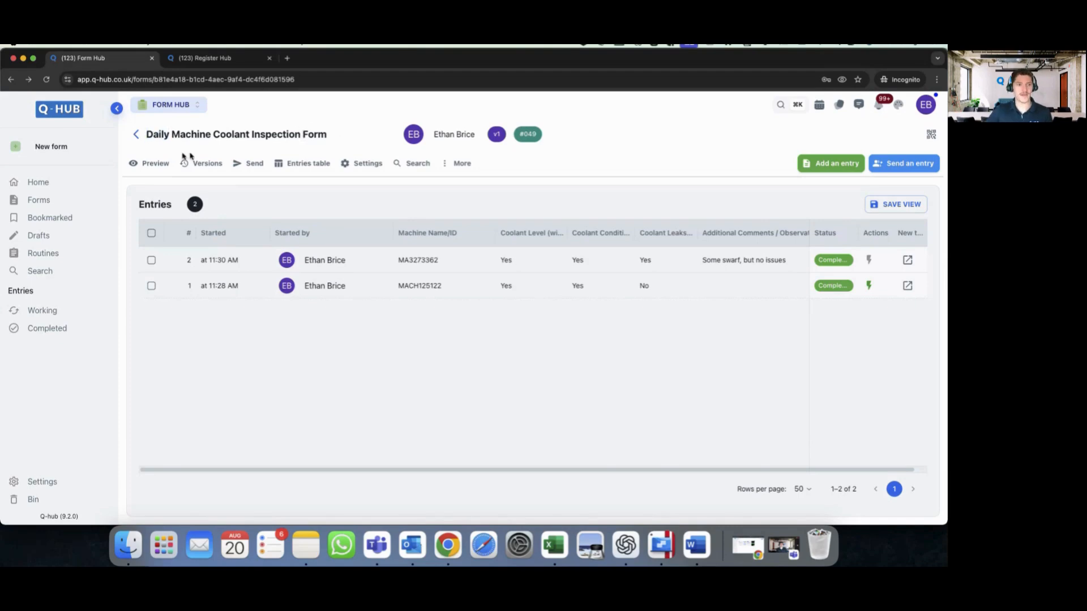
click(82, 152)
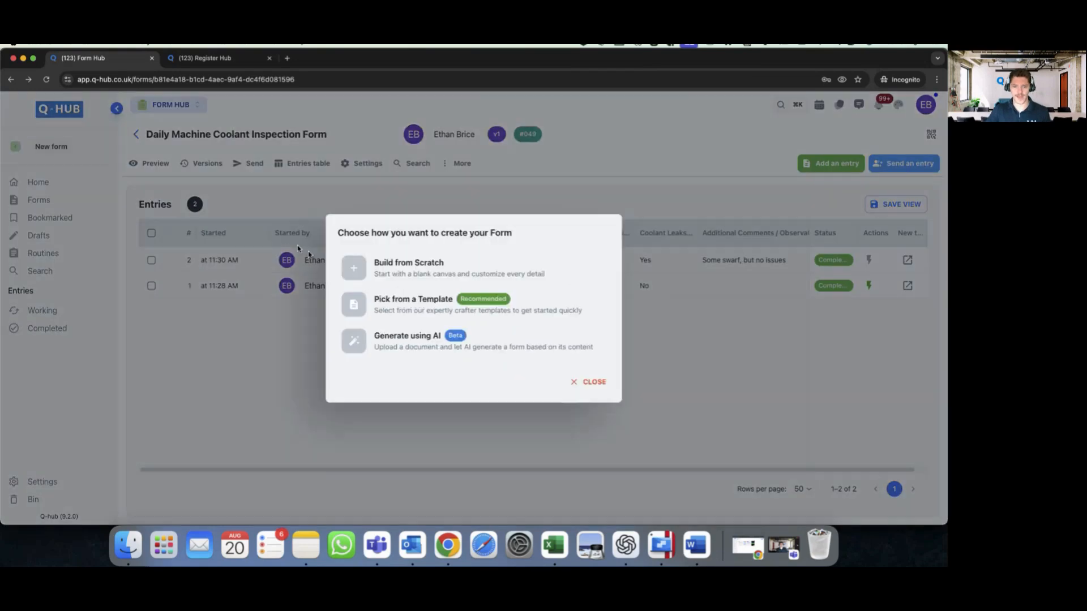
click(408, 344)
click(386, 272)
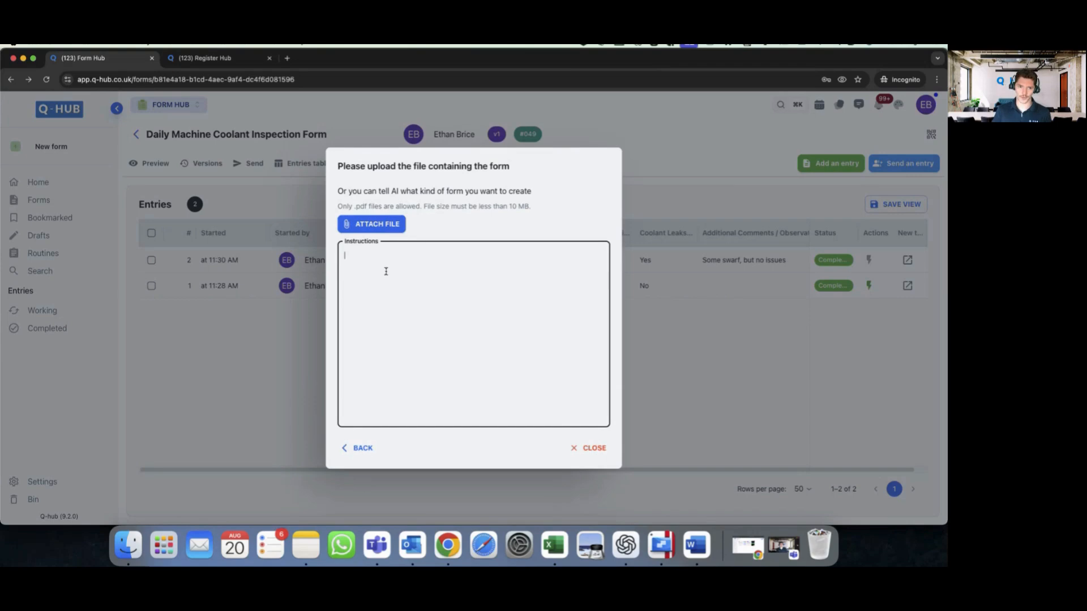
click(592, 447)
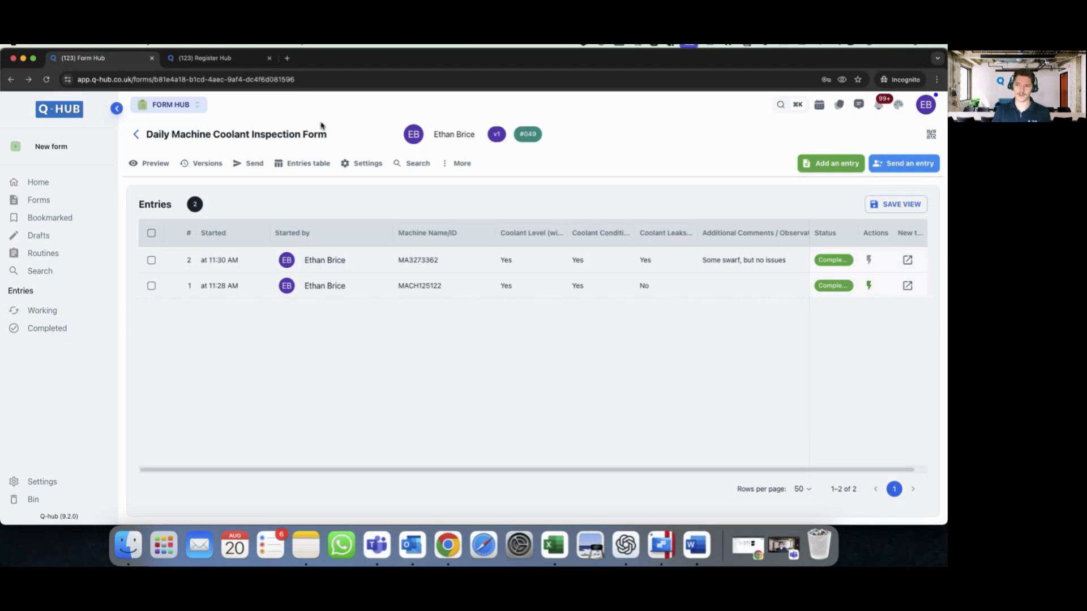
- Start a new coolant inspection entry answering Yes for level, Yes for condition and No for leaks
click(827, 164)
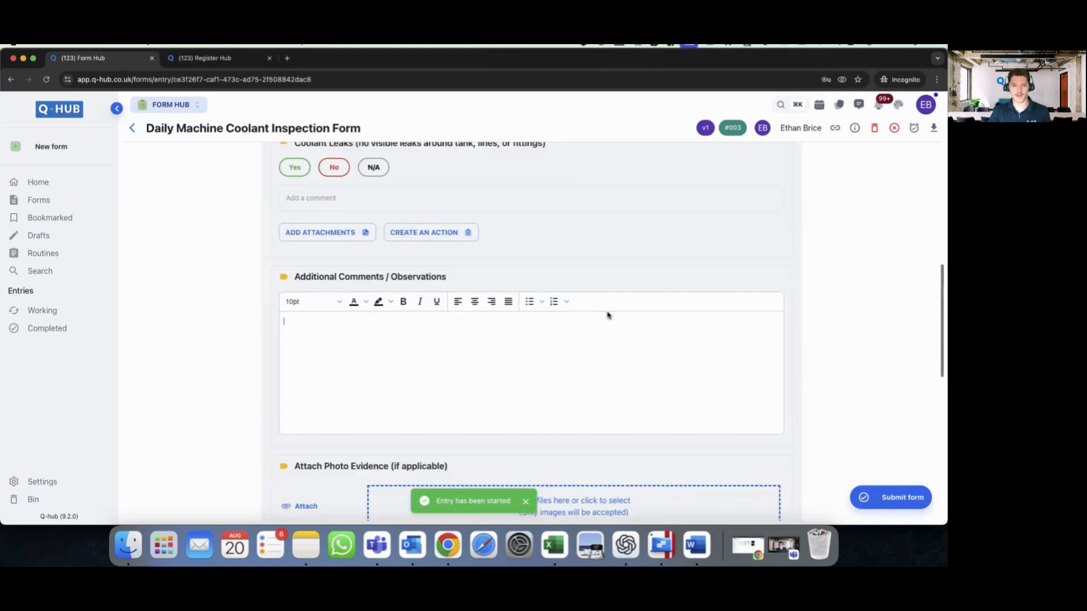
scroll(600, 314, up, 3)
scroll(396, 248, up, 5)
click(317, 254)
drag(295, 235, 383, 240)
scroll(363, 271, down, 1)
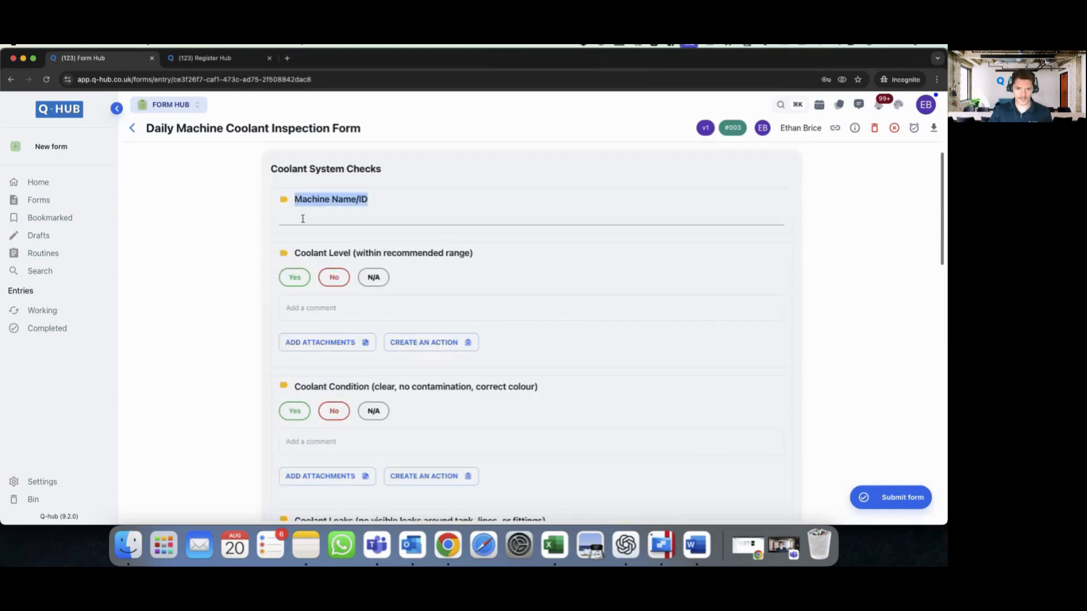
click(296, 276)
click(294, 411)
scroll(432, 368, down, 5)
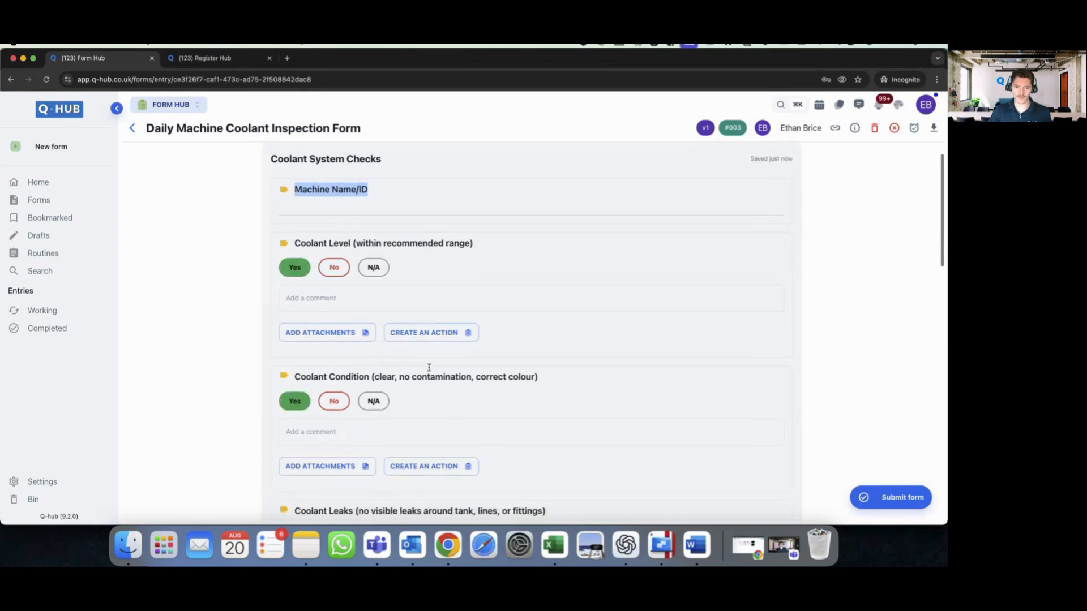
click(334, 401)
scroll(440, 336, down, 5)
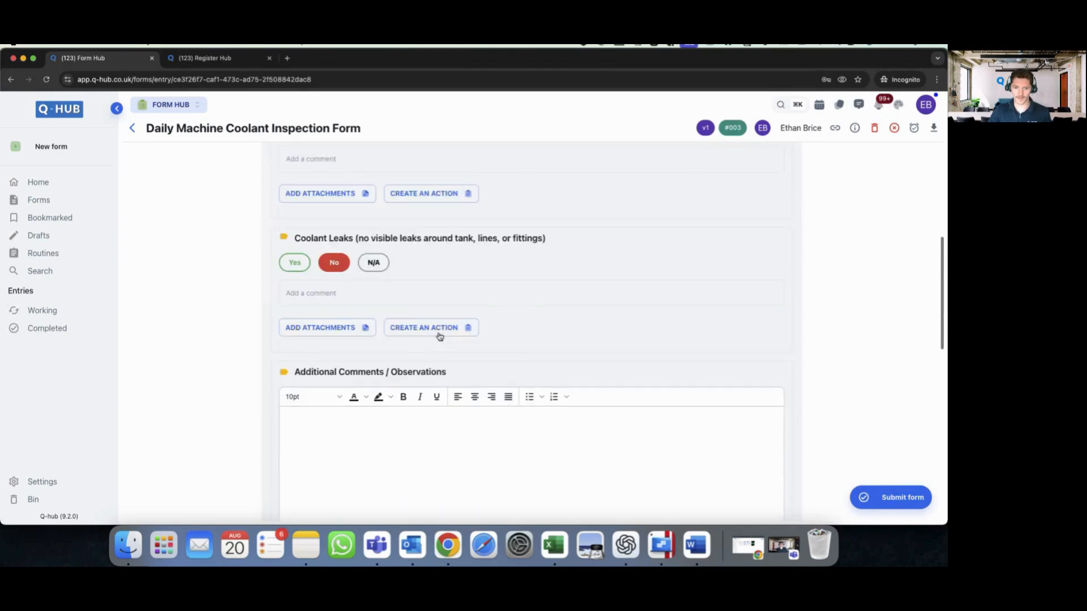
- Sign and submit the entry, changing Coolant Leaks to Yes after the action error
click(440, 337)
click(521, 316)
scroll(461, 323, down, 10)
scroll(460, 325, down, 8)
mouse_move(377, 297)
mouse_down()
mouse_move(458, 316)
mouse_move(494, 282)
mouse_up()
click(867, 498)
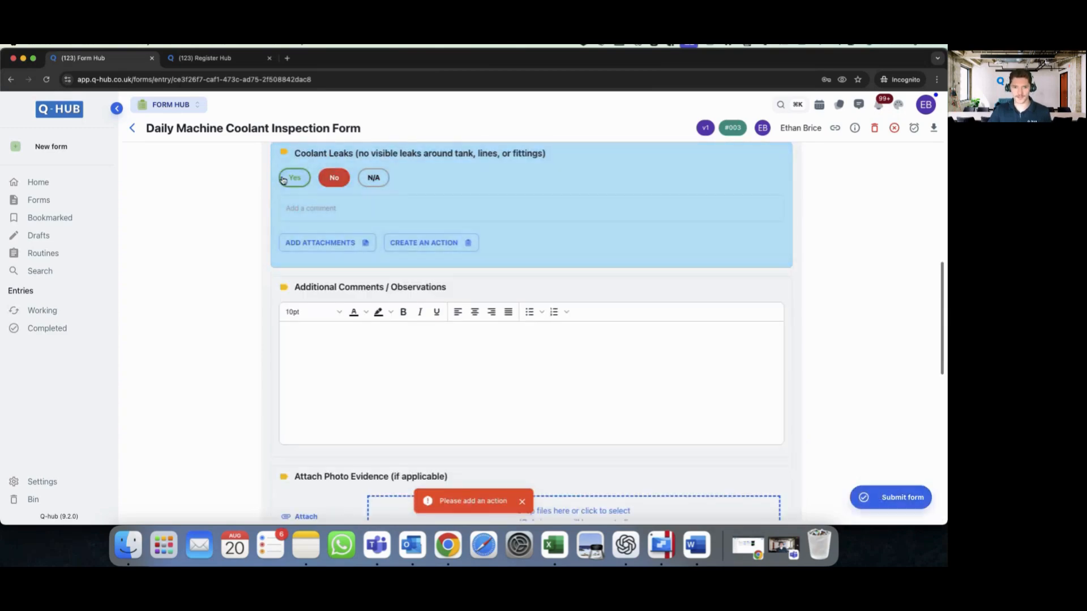
click(295, 179)
click(864, 497)
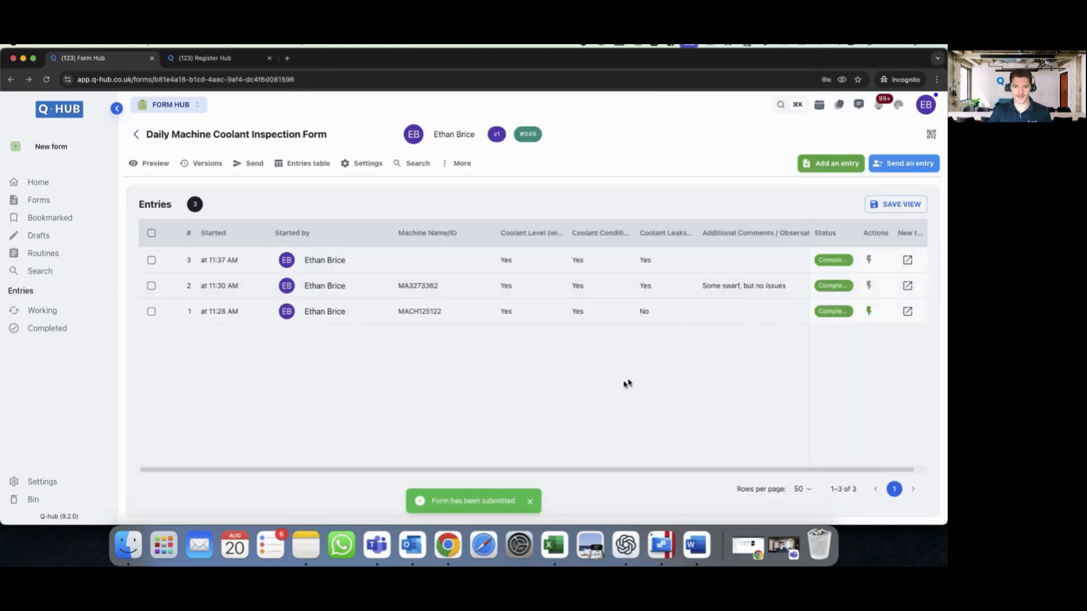
- Collapse the sidebar to icons, check the Inspection logs register, then return to the coolant form
click(116, 108)
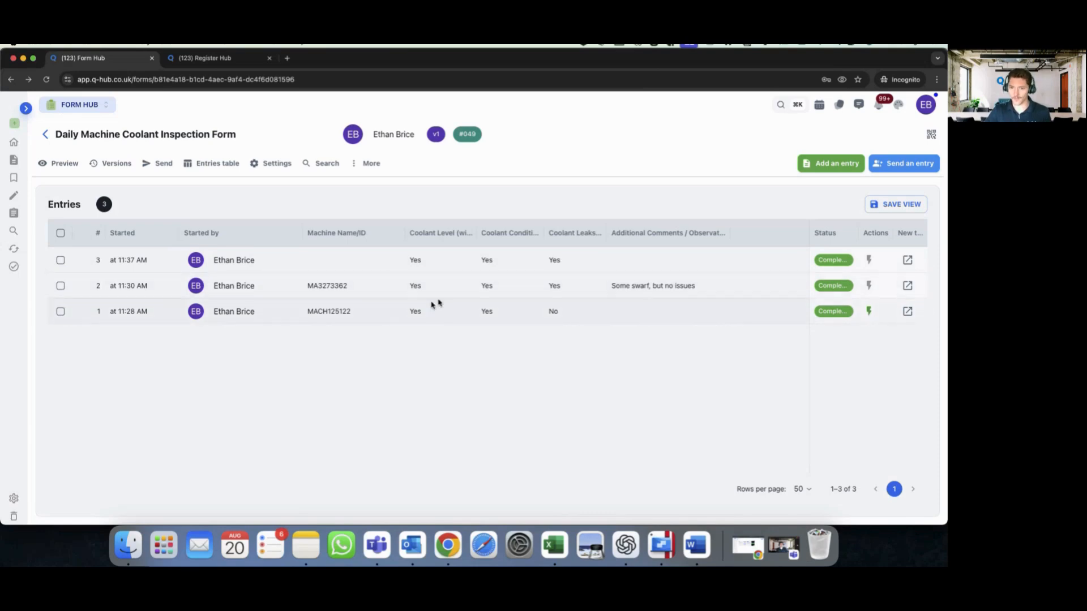
click(204, 58)
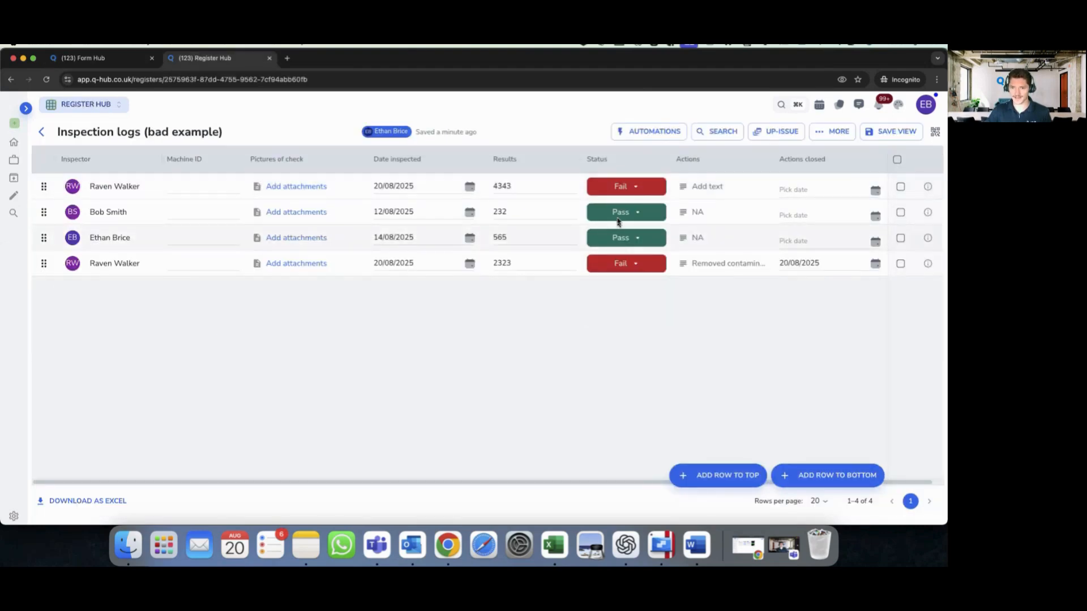
click(141, 58)
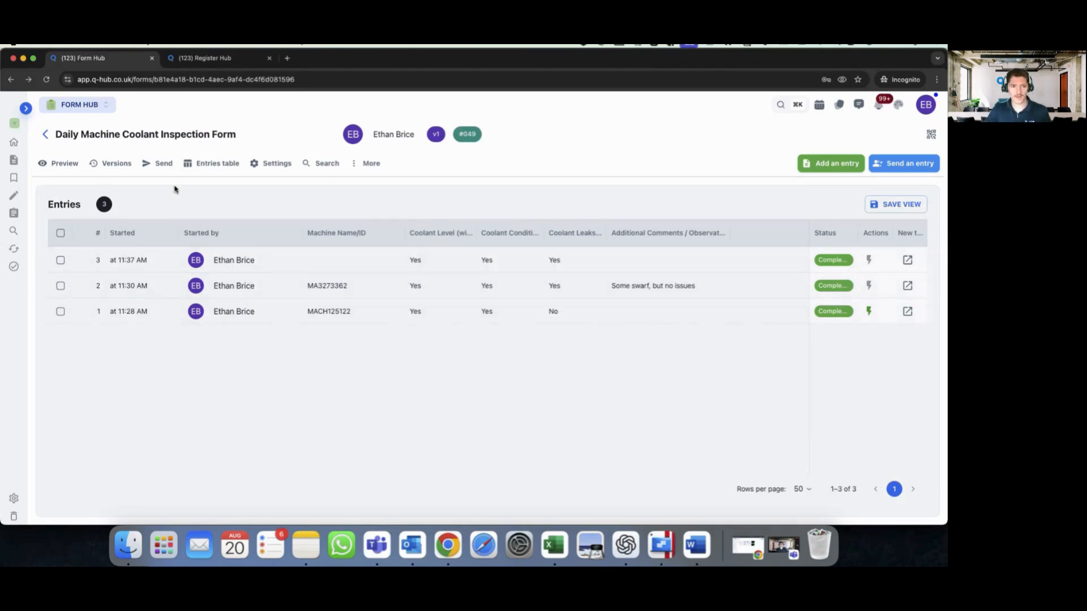
- Open the coolant form's entries table, scroll across all its columns, and select the page title
click(223, 165)
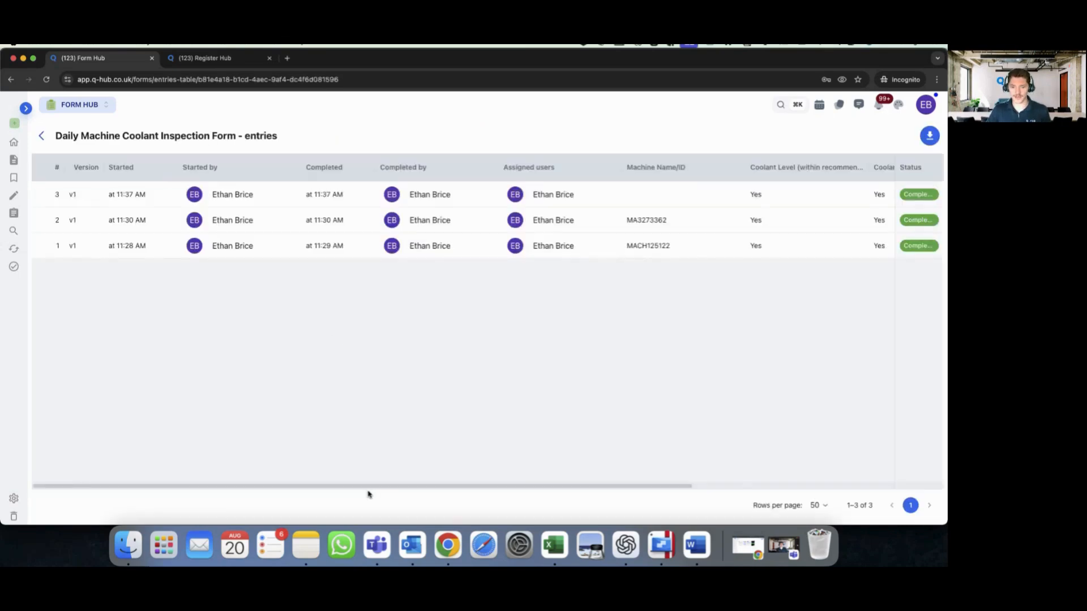
drag(368, 487, 861, 479)
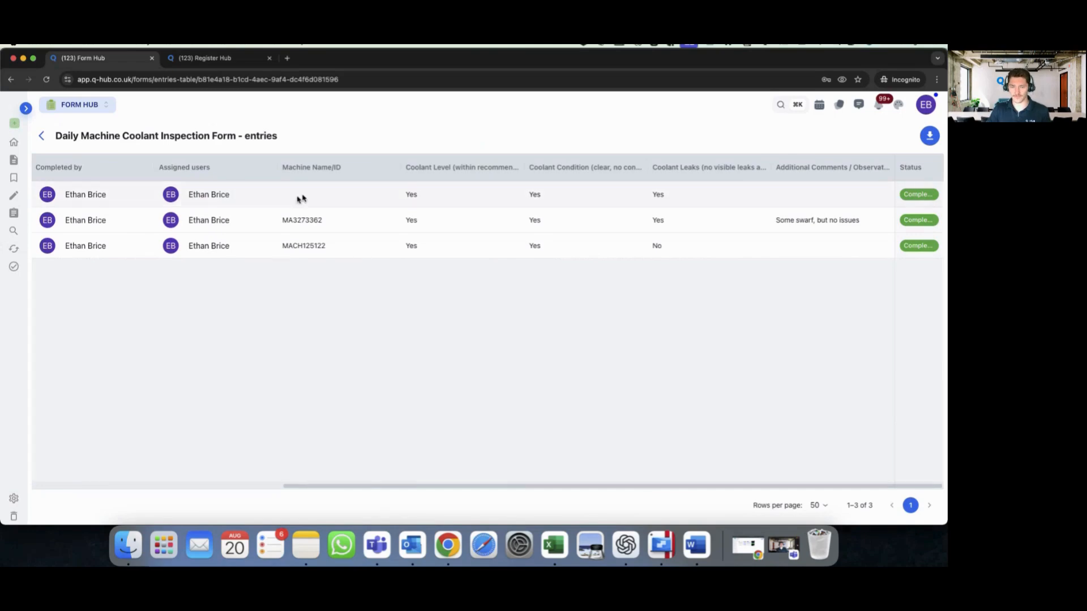
drag(413, 488, 166, 481)
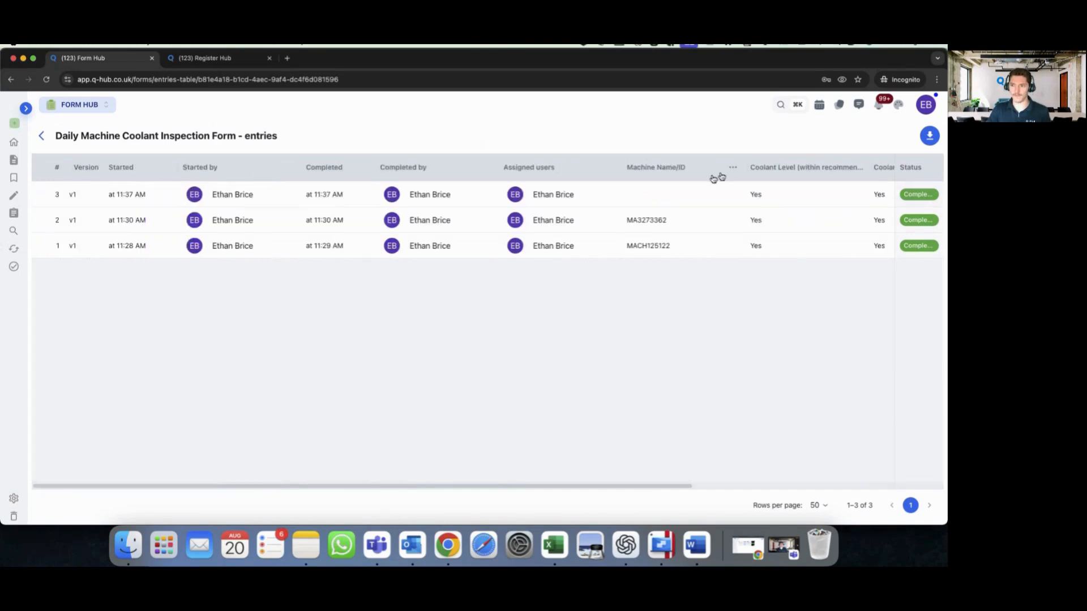
double_click(179, 132)
triple_click(179, 132)
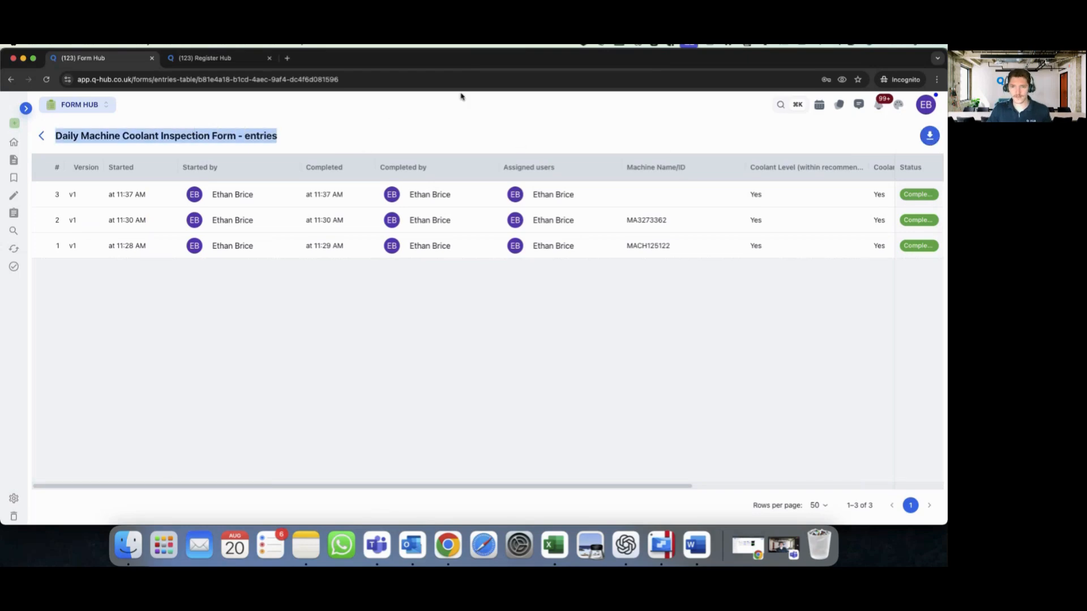
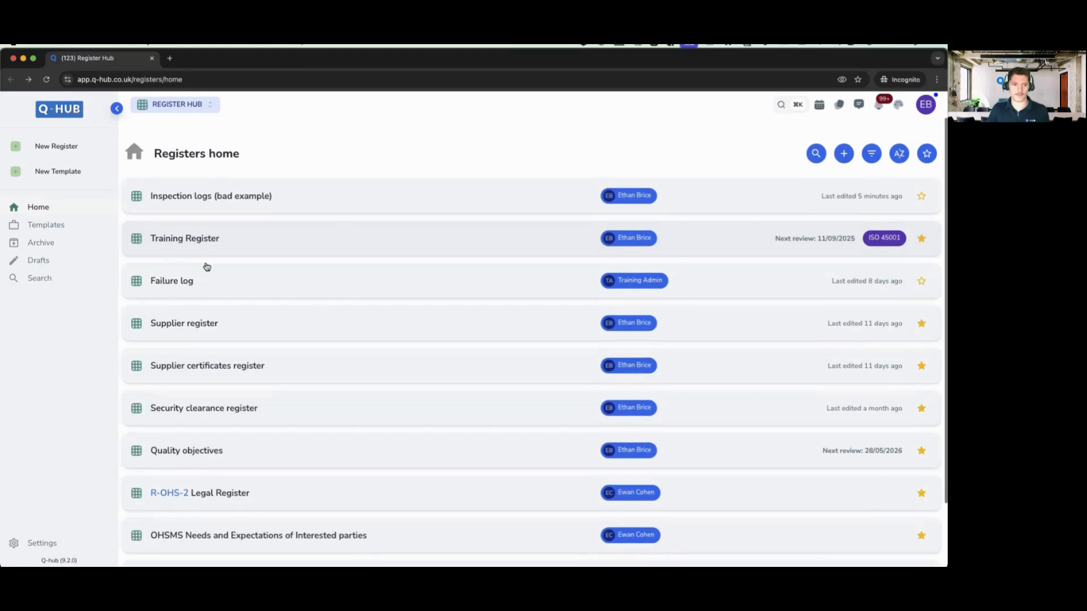
- Open the Training Register, collapse the sidebar, and check the first record's Training required options
click(217, 242)
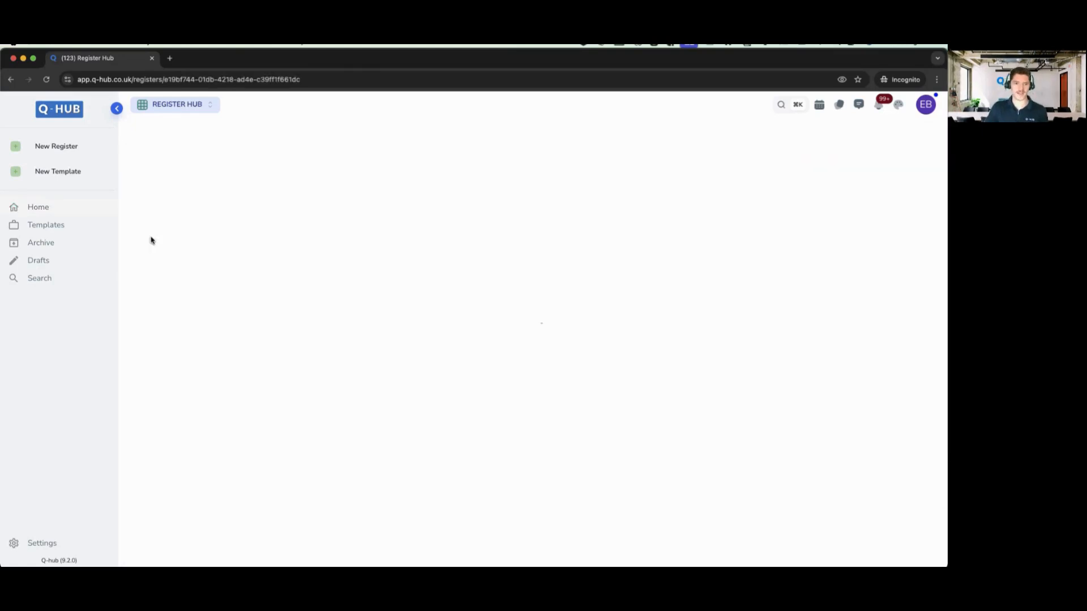
click(116, 108)
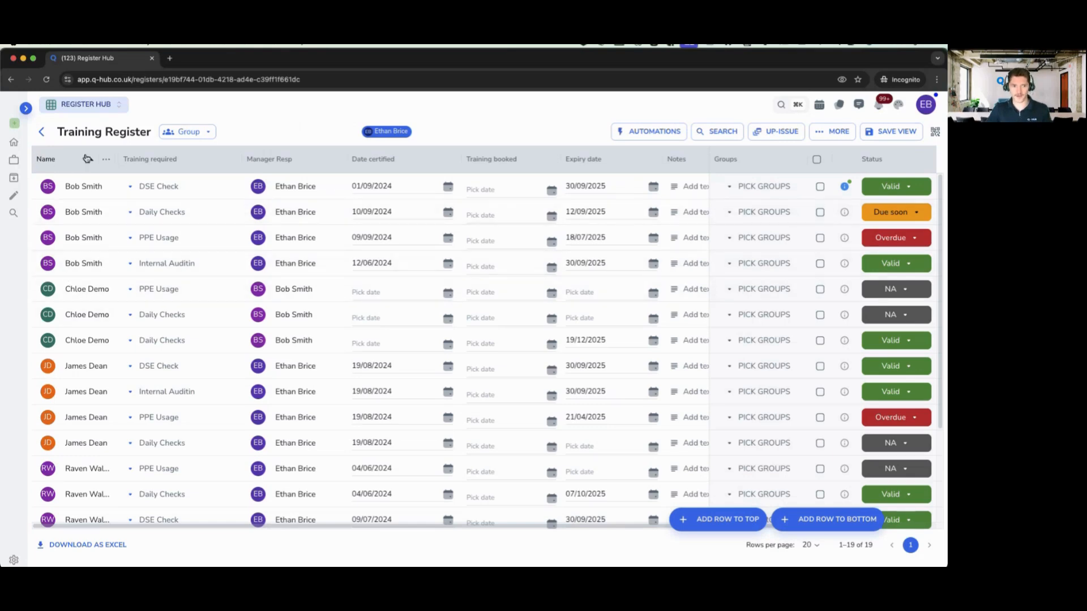
click(154, 185)
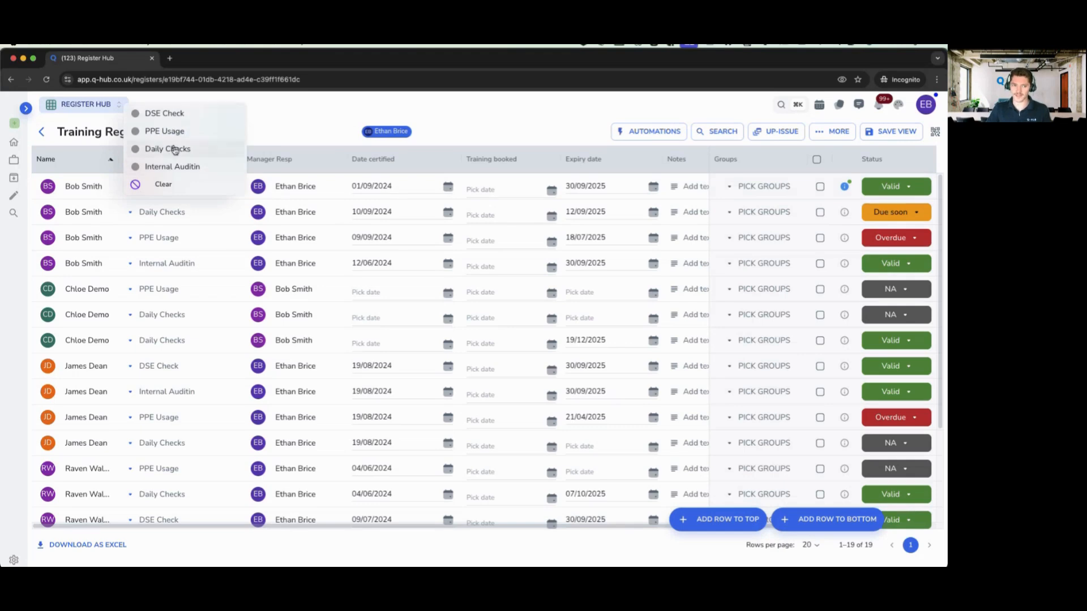
click(286, 139)
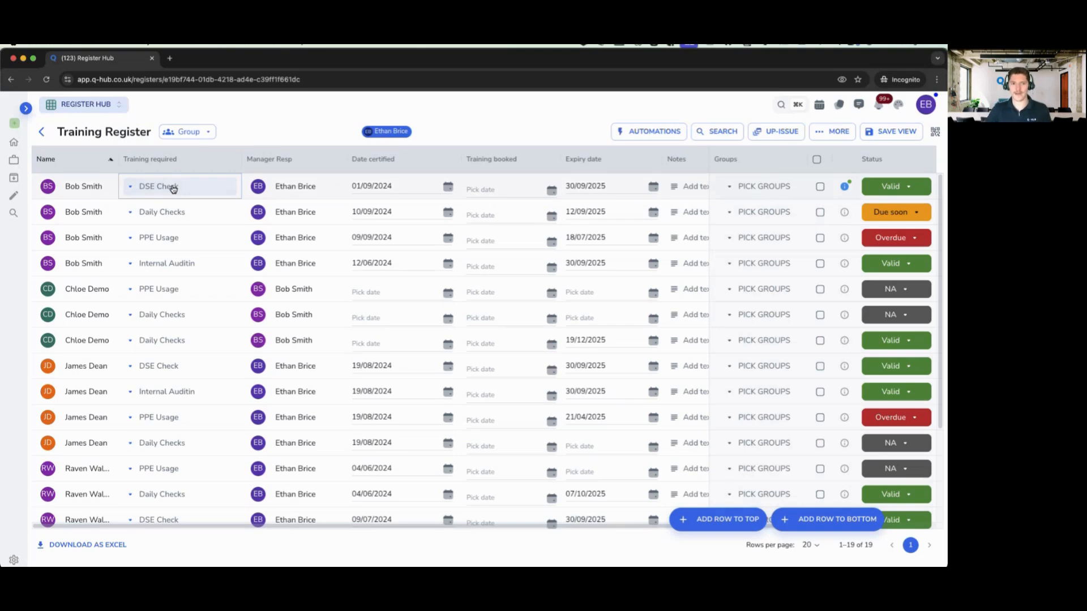
- Scroll the training records table right to see its further columns
right_click(338, 529)
click(328, 526)
drag(328, 526, 468, 527)
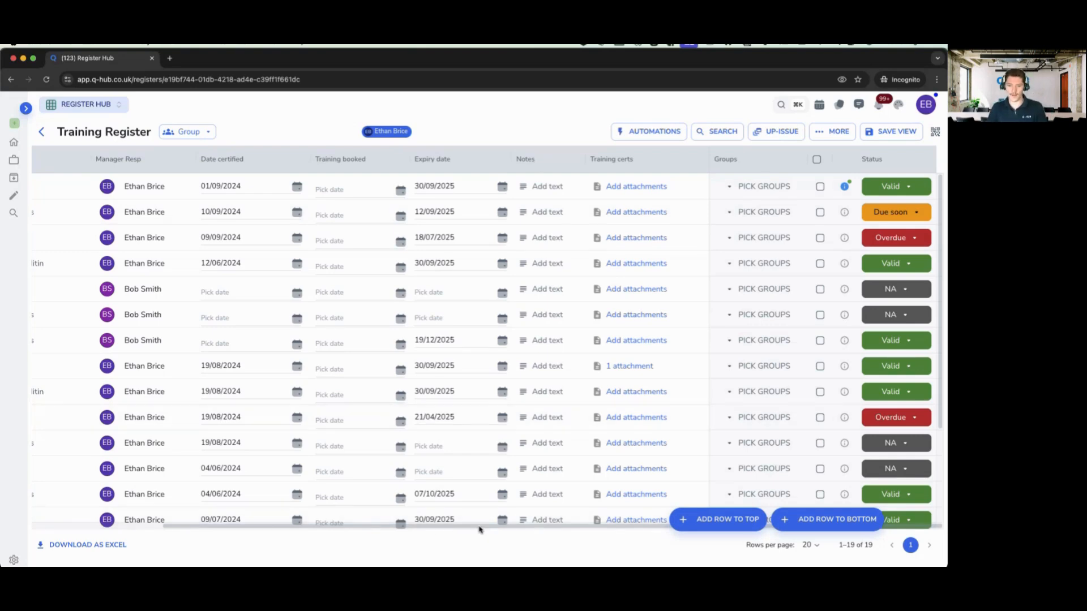
- Pin the Expiry date column to the right, then hide it from the table
scroll(478, 521, left, 5)
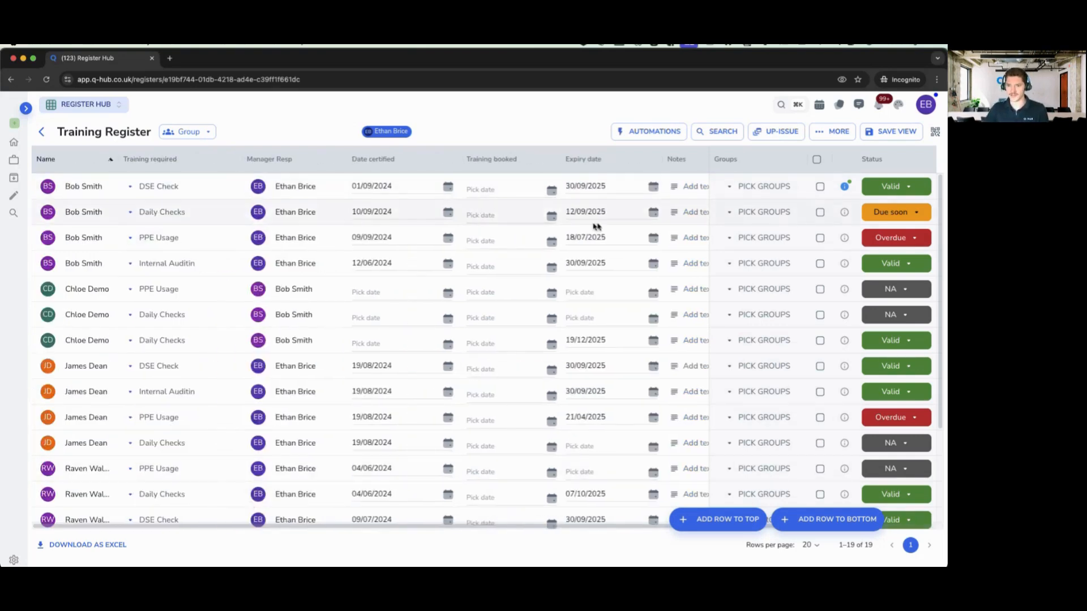
click(650, 160)
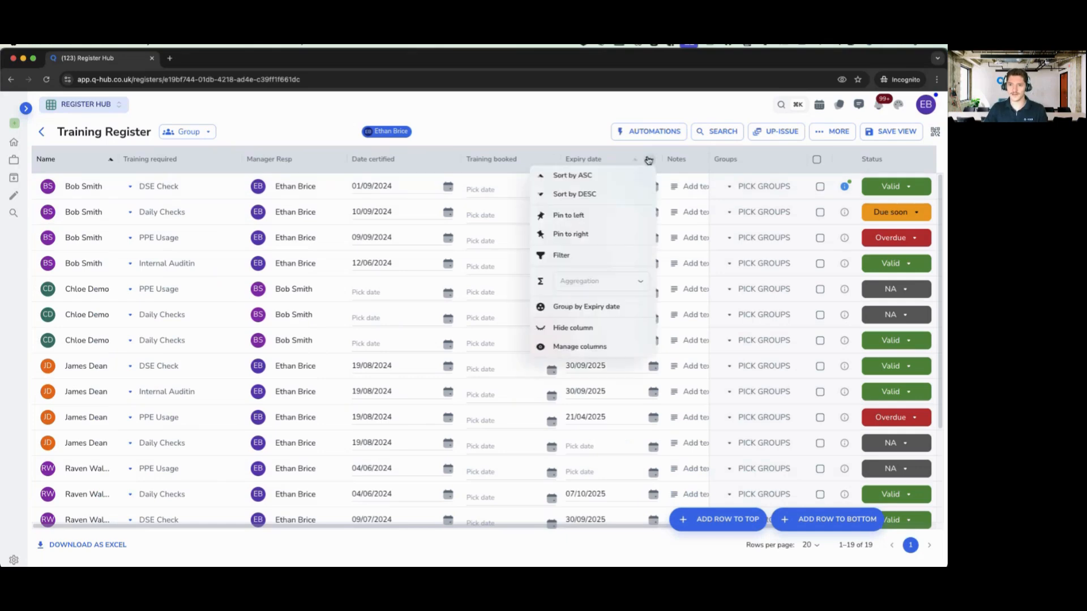
click(579, 240)
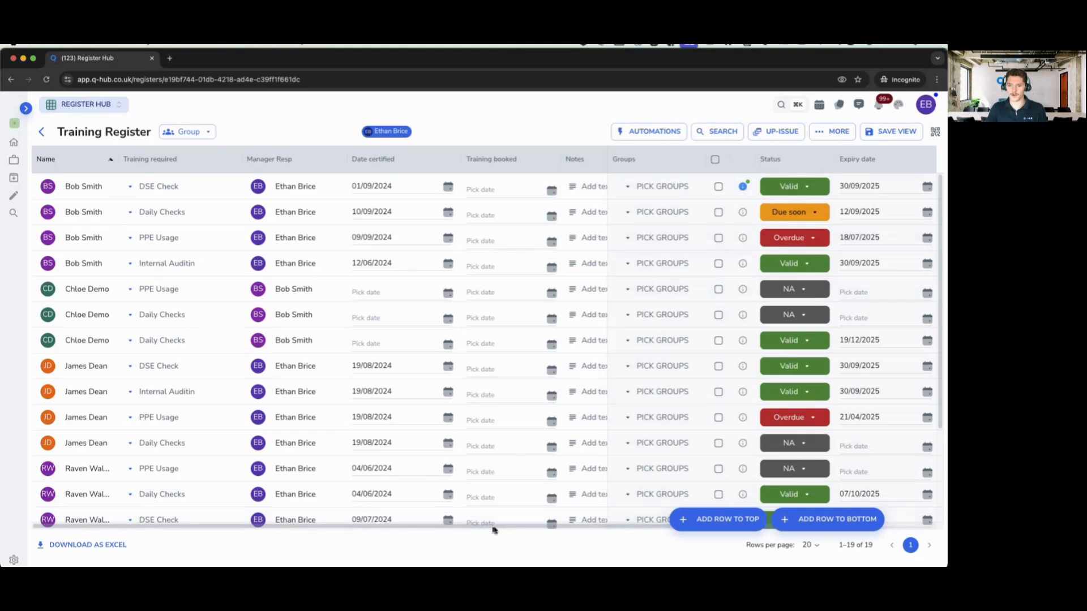
scroll(493, 526, right, 5)
drag(511, 534, 656, 278)
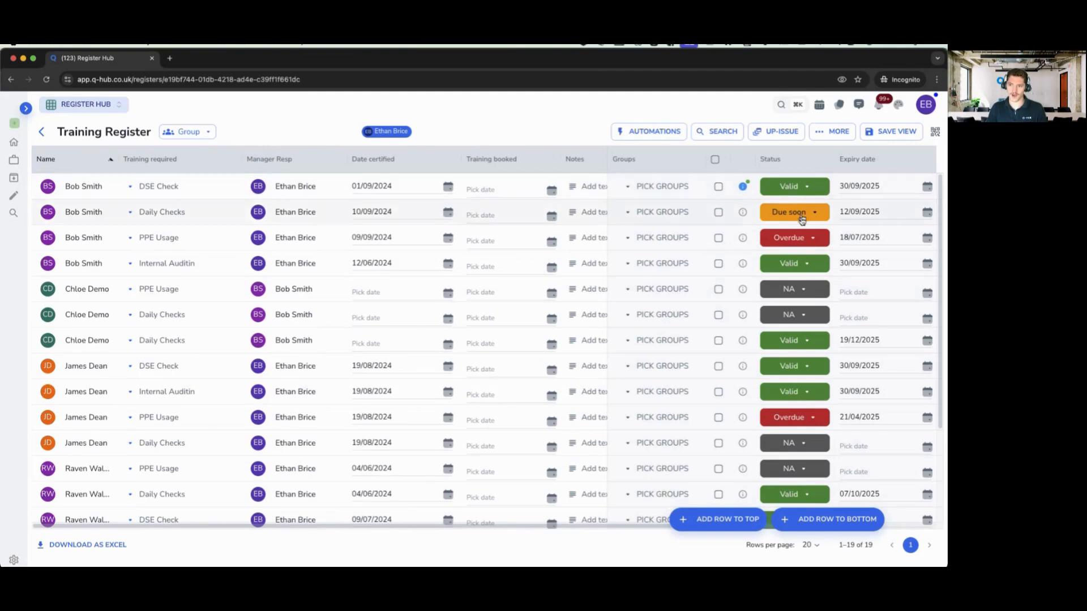
click(924, 159)
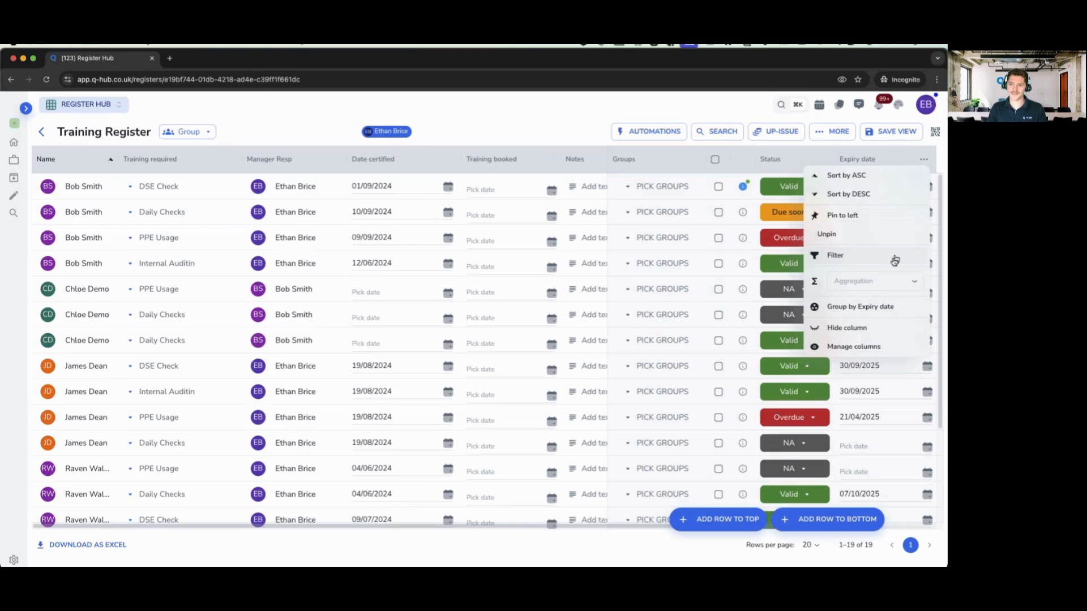
click(844, 328)
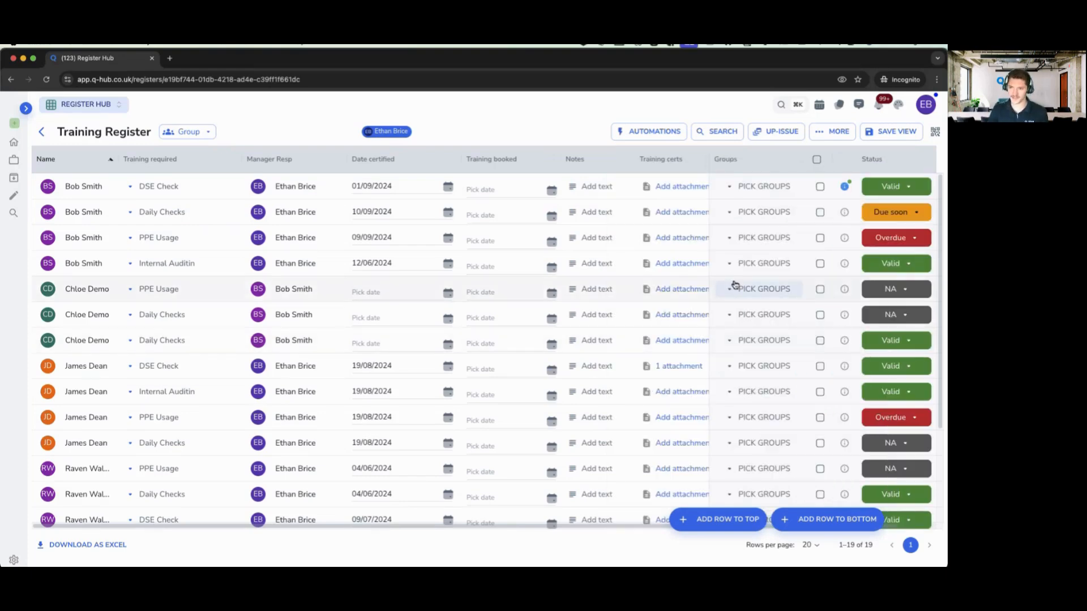
- On Daily Checks row #6, post a comment tagging a colleague: 'can you help organise', then view Actions
click(846, 213)
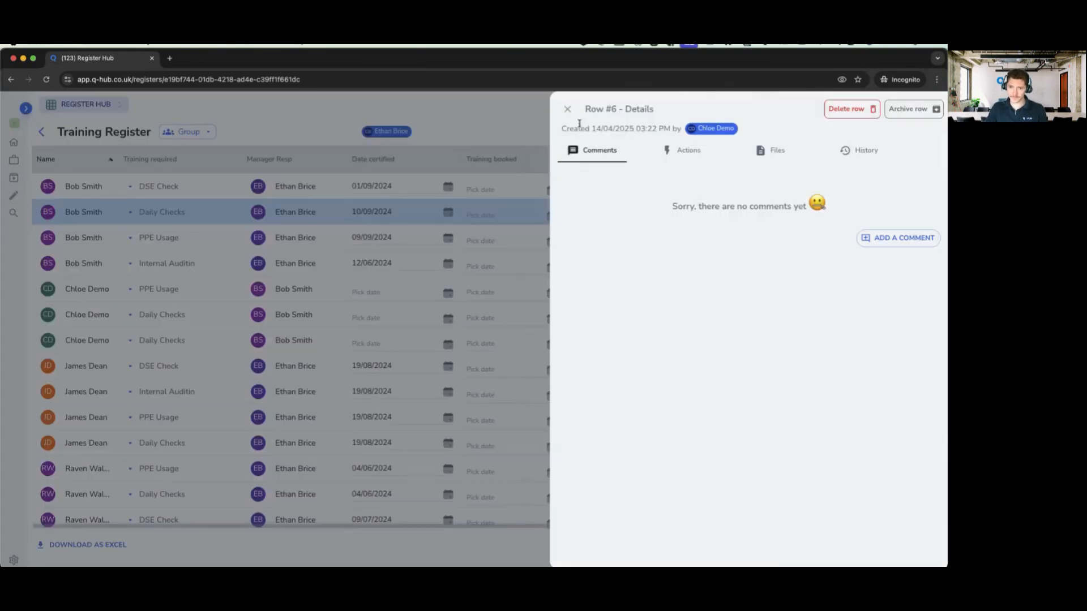
double_click(591, 108)
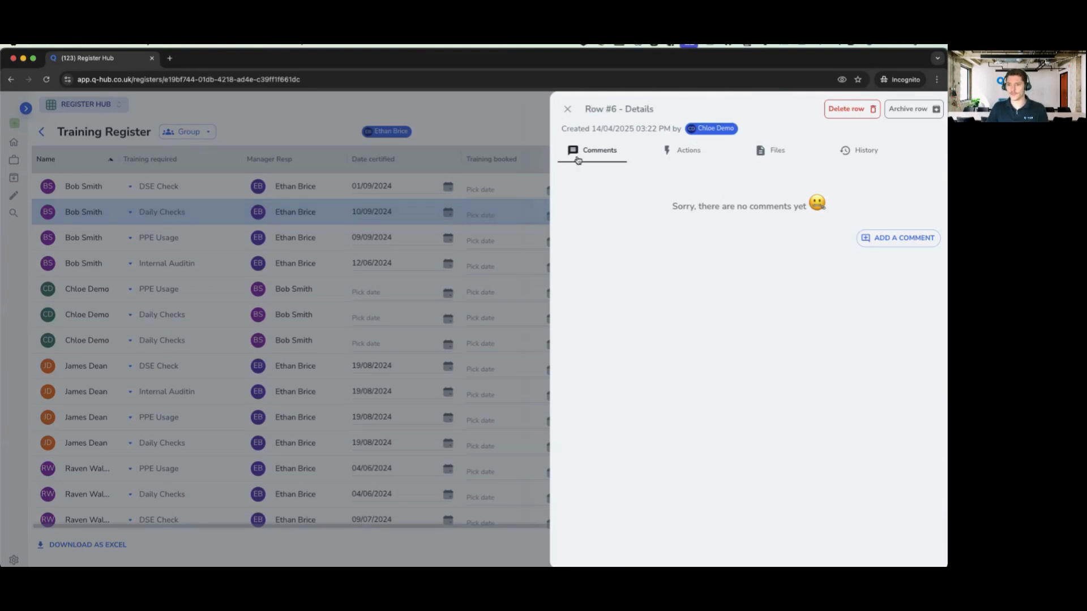
click(881, 240)
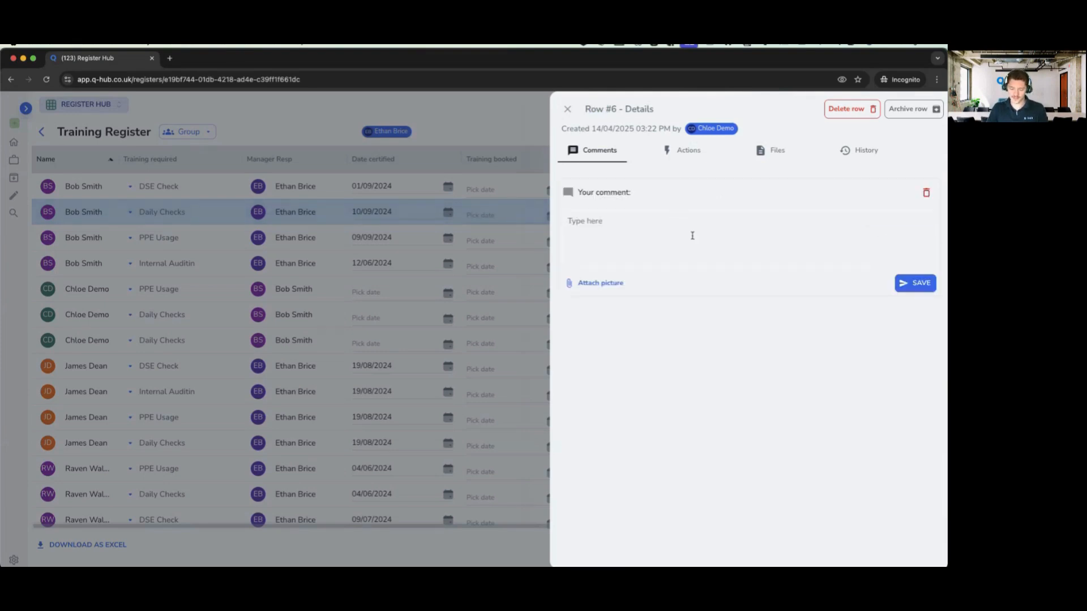
text(@)
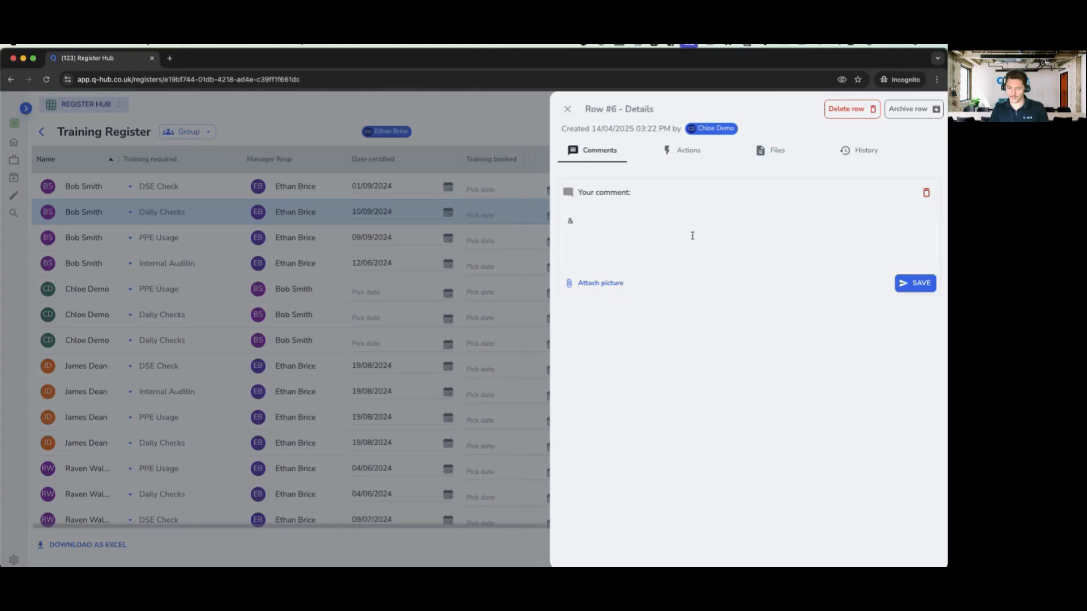
key(BackSpace)
text(@)
click(678, 252)
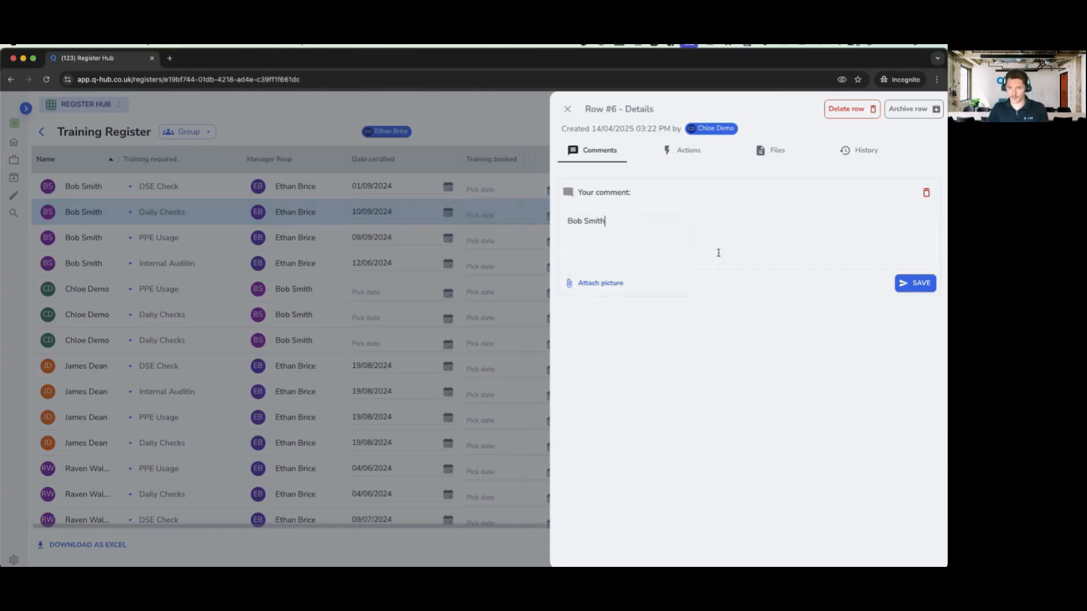
text(can )
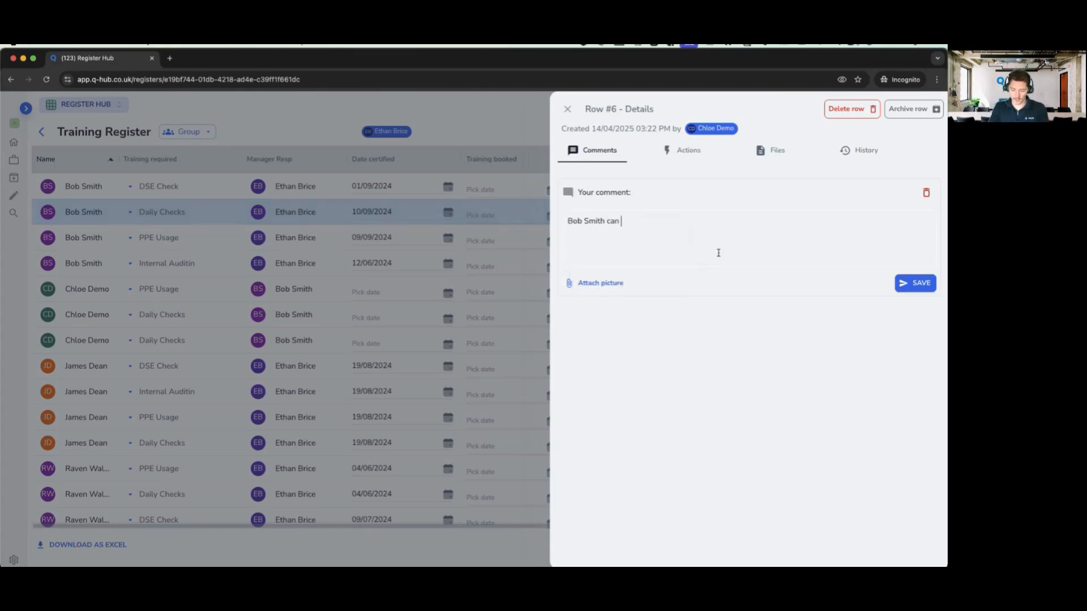
text(you hel)
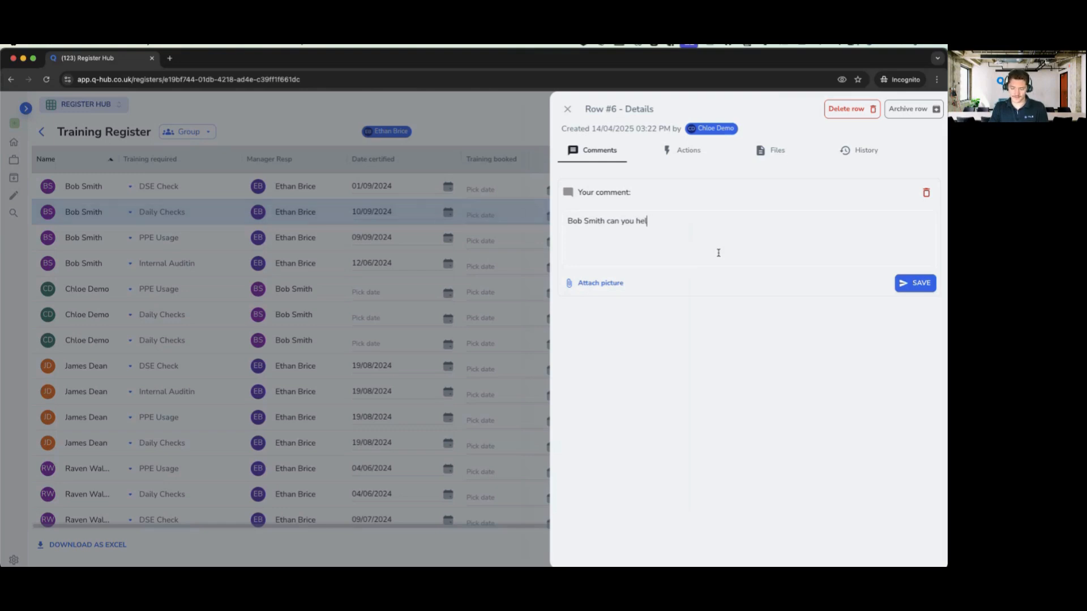
text(p orgn)
text(nise)
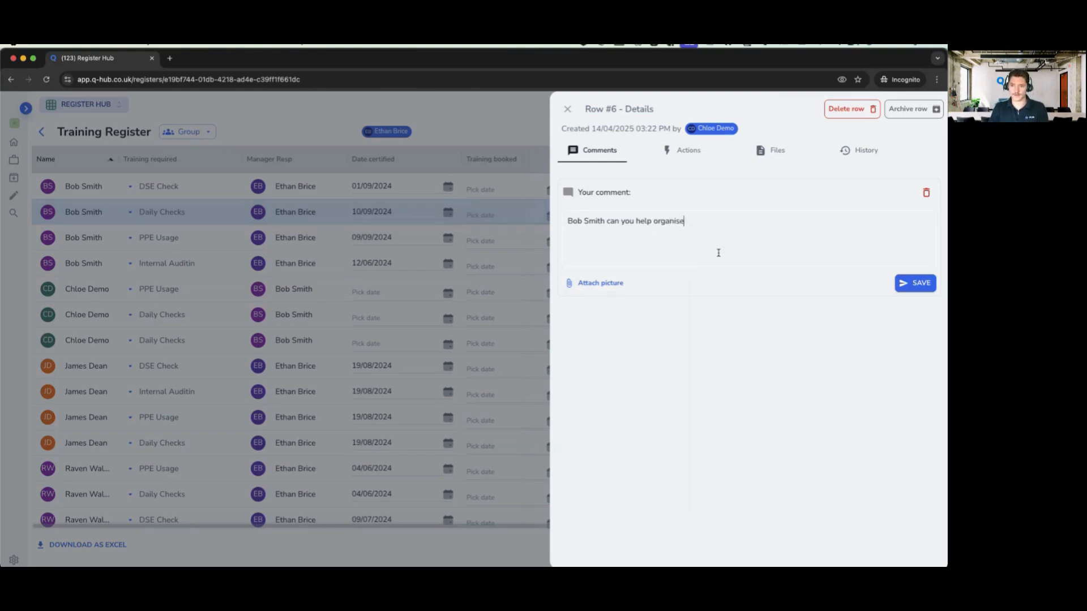
click(906, 285)
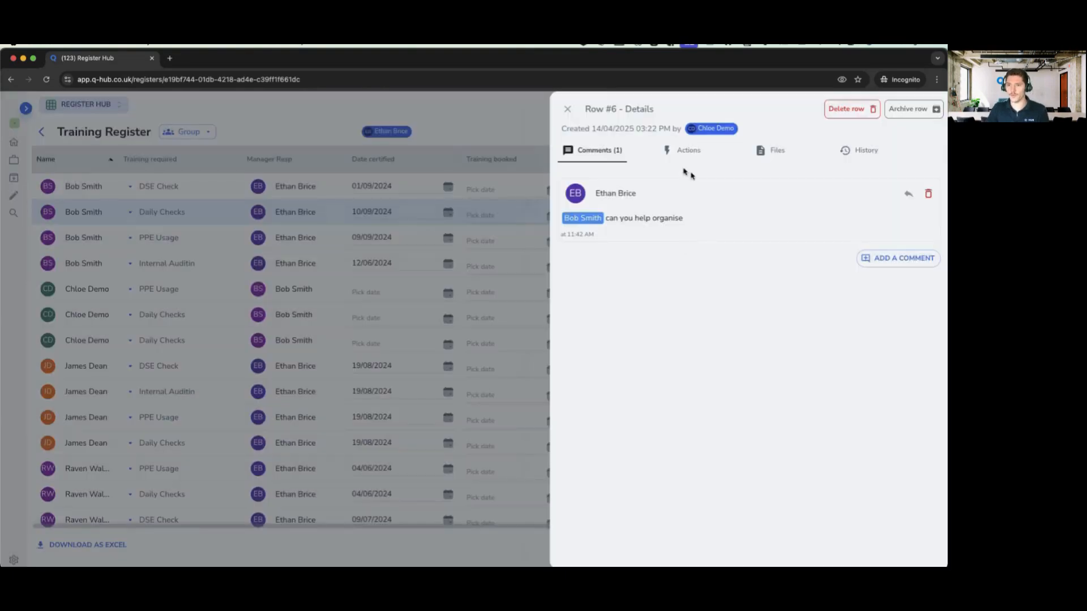
triple_click(588, 109)
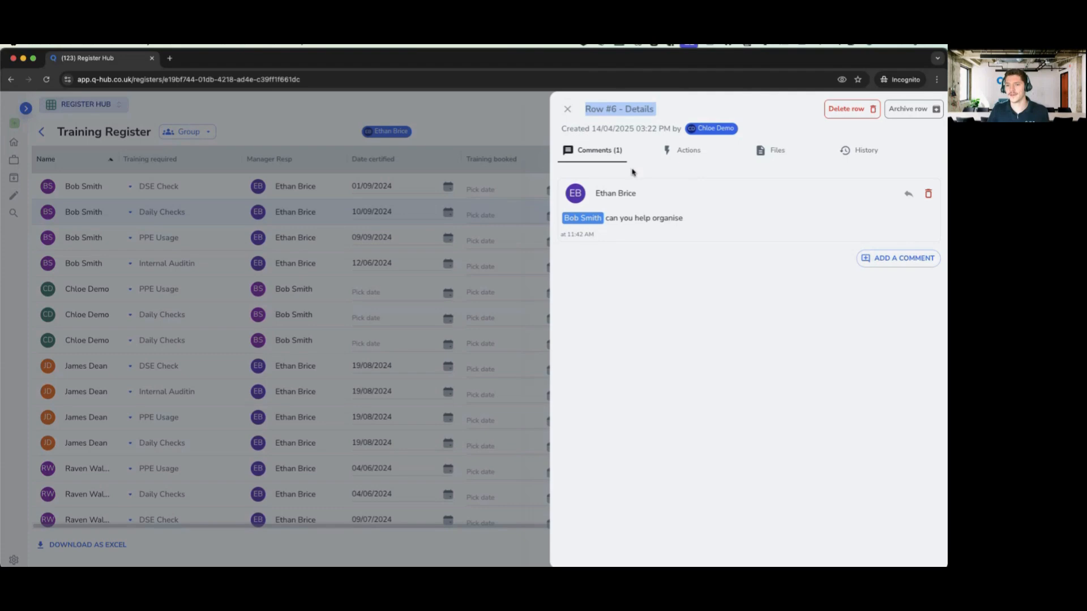
click(683, 153)
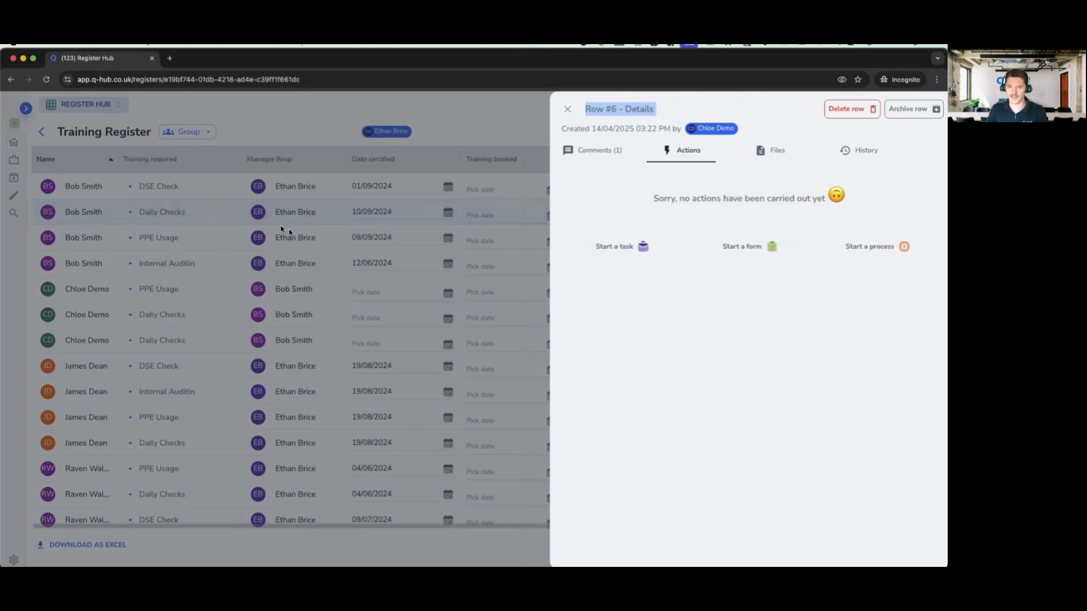
- Begin a Health and safety incident form to send to someone, cancel it, and view row #6's Files
click(755, 255)
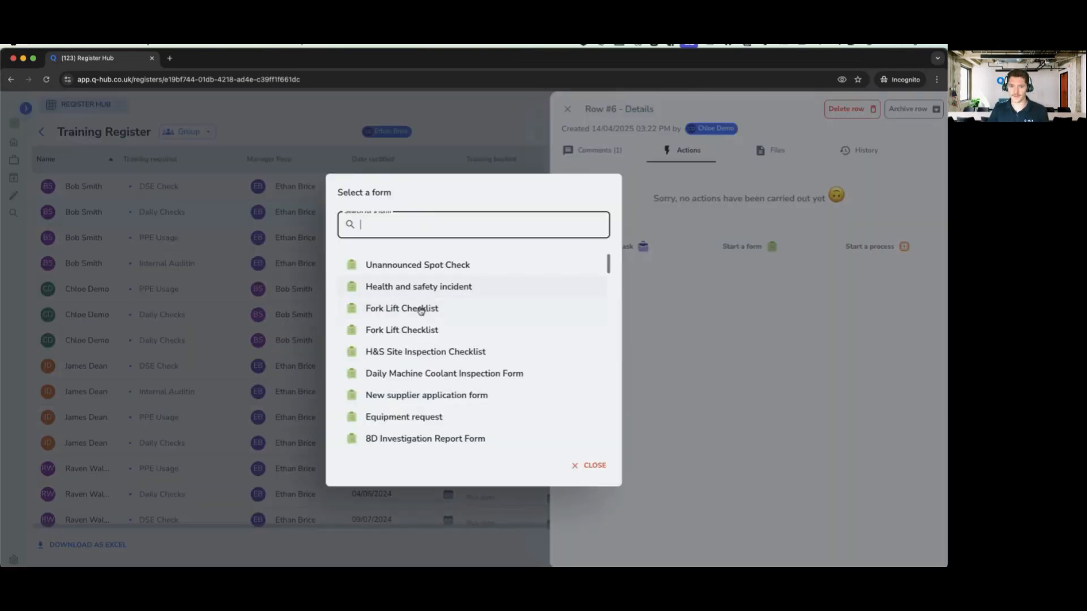
click(420, 293)
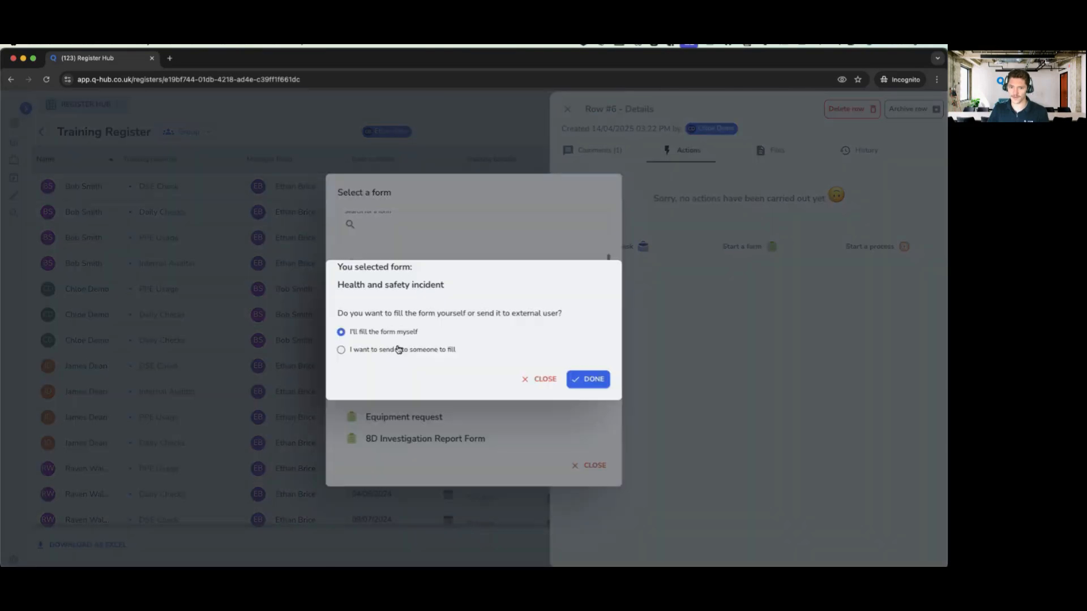
click(422, 349)
click(429, 358)
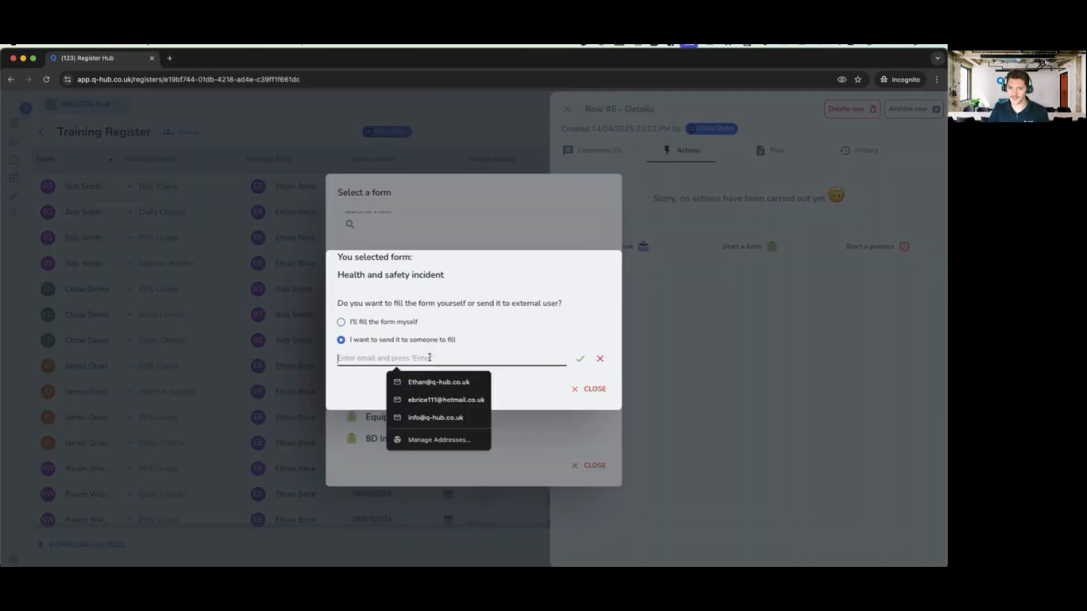
click(587, 390)
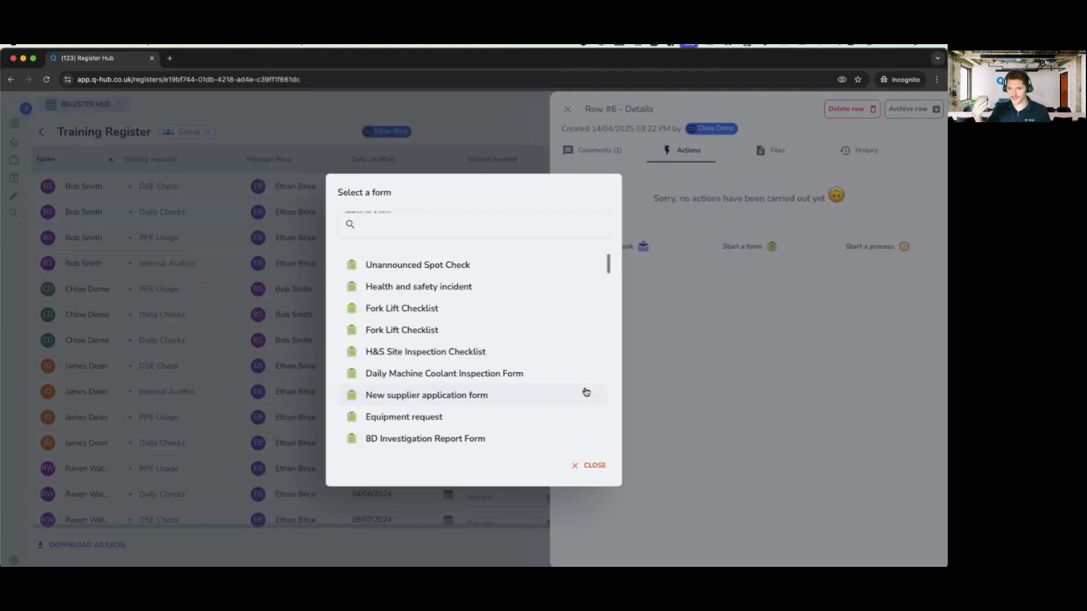
click(603, 463)
click(781, 163)
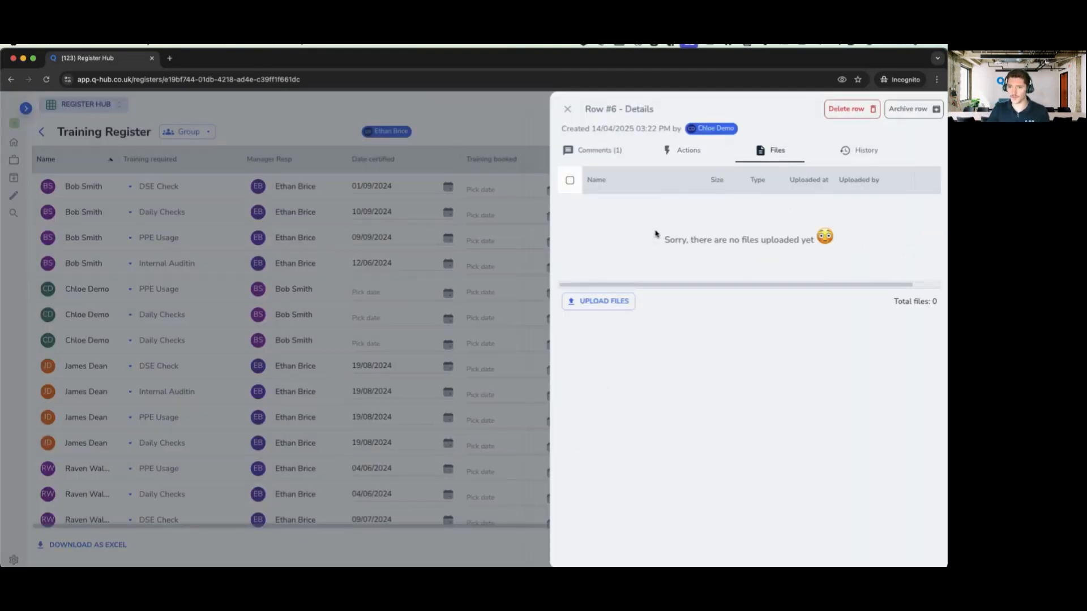
- Open row #6's History tab and adjust its column widths
triple_click(694, 240)
click(745, 244)
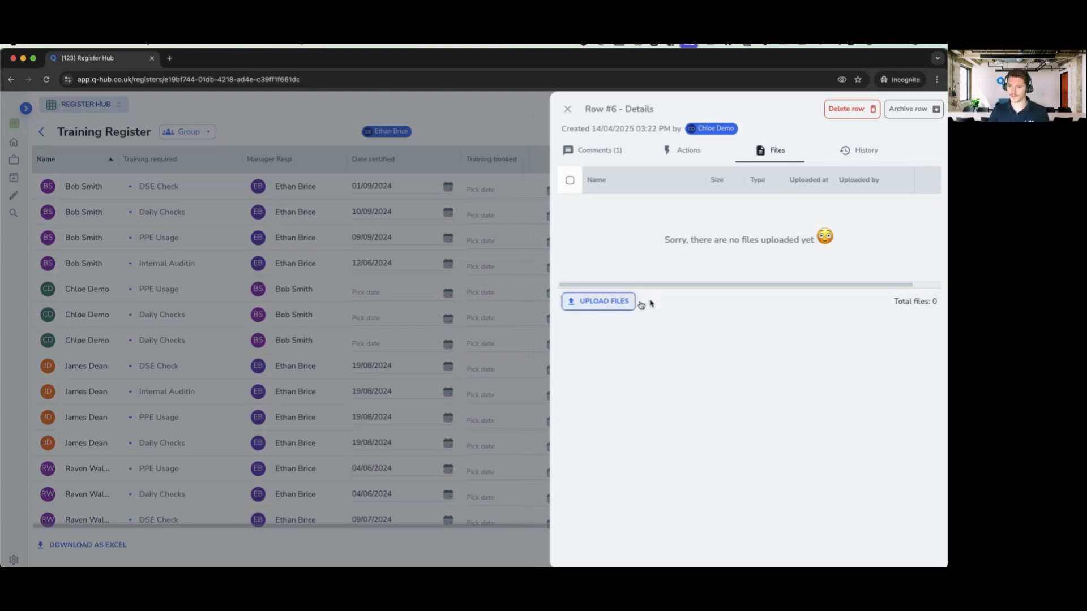
click(867, 158)
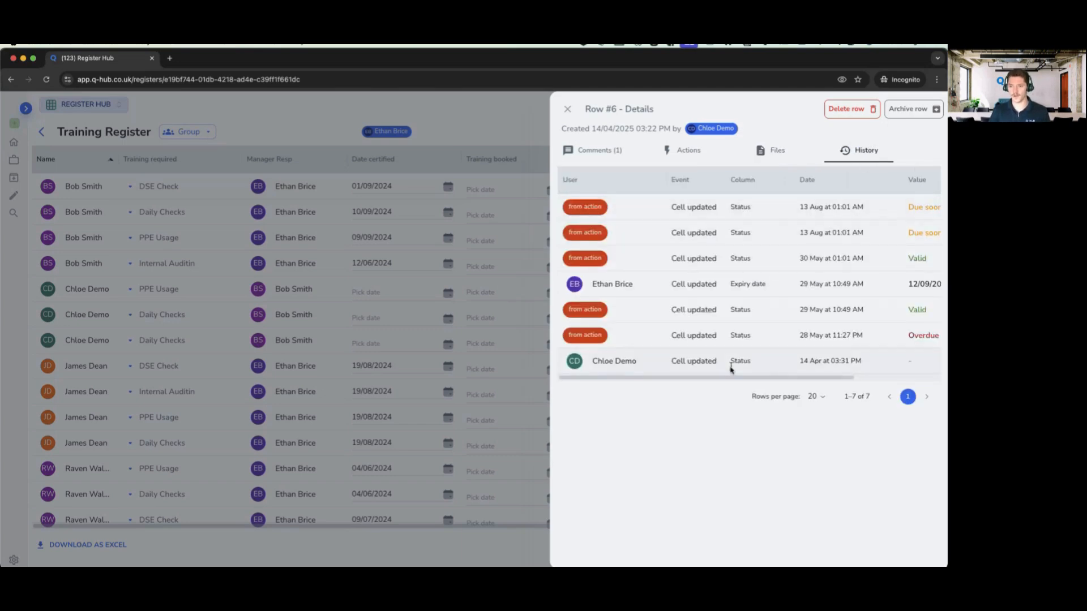
drag(721, 378, 201, 188)
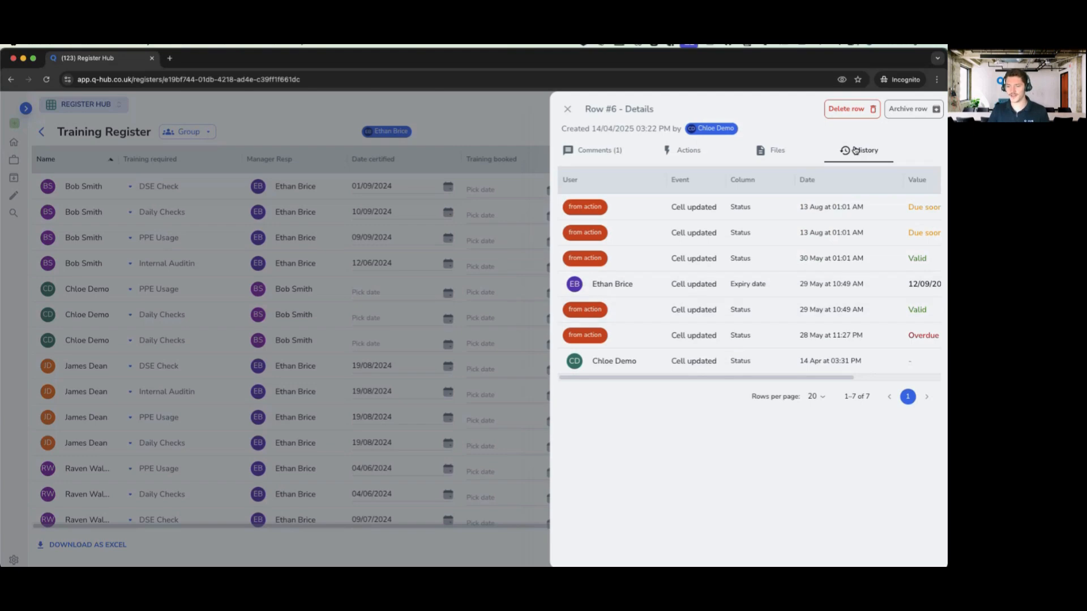
drag(689, 376, 640, 376)
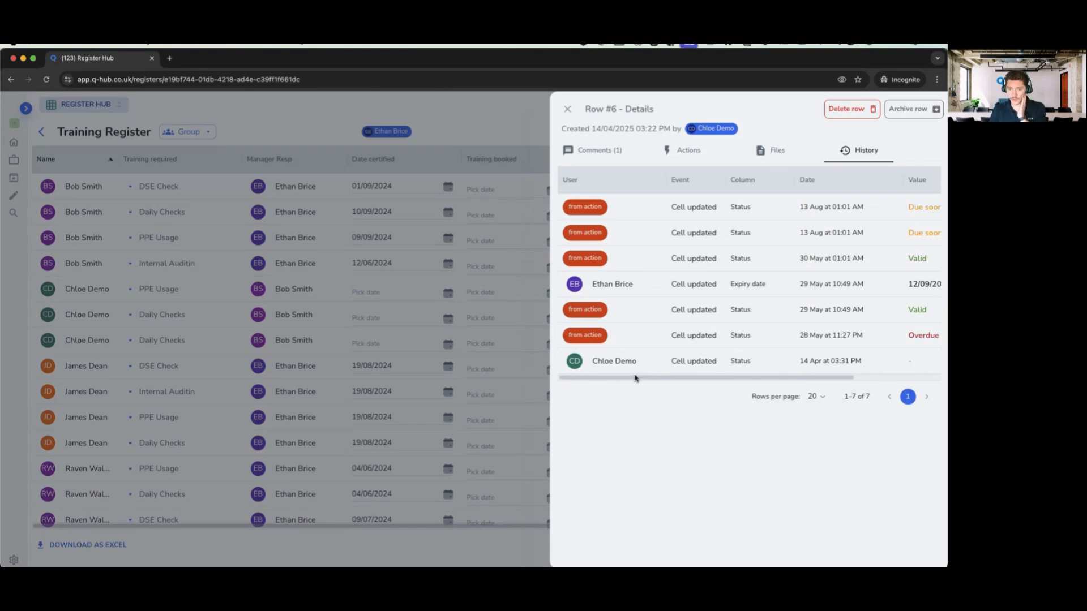
drag(651, 380, 821, 392)
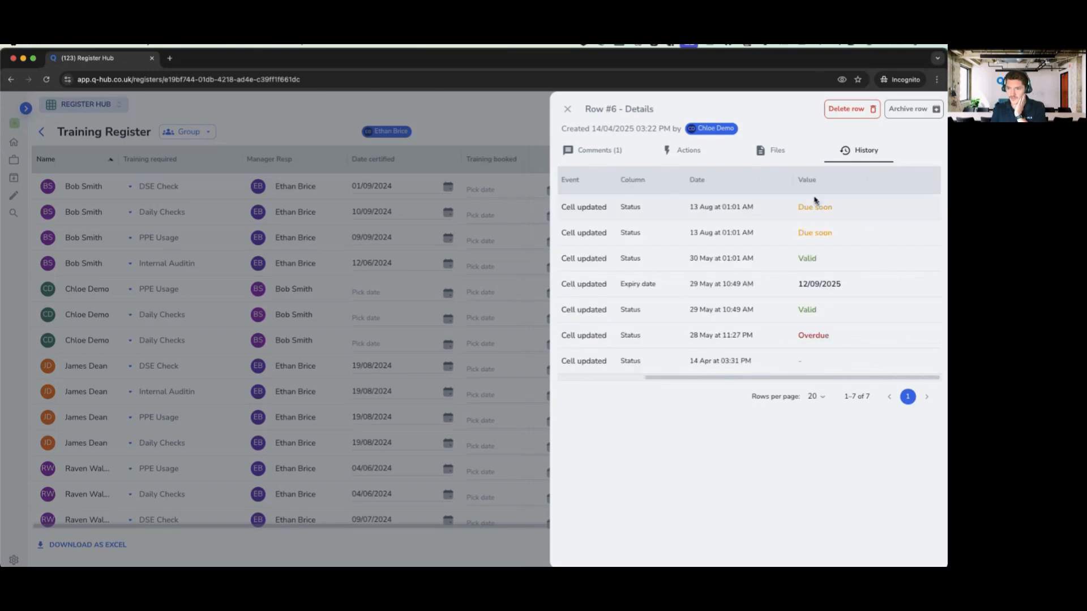
drag(711, 378, 623, 377)
- Narrow the History User column, review the status entries, and close the Row #6 panel
drag(574, 256, 602, 258)
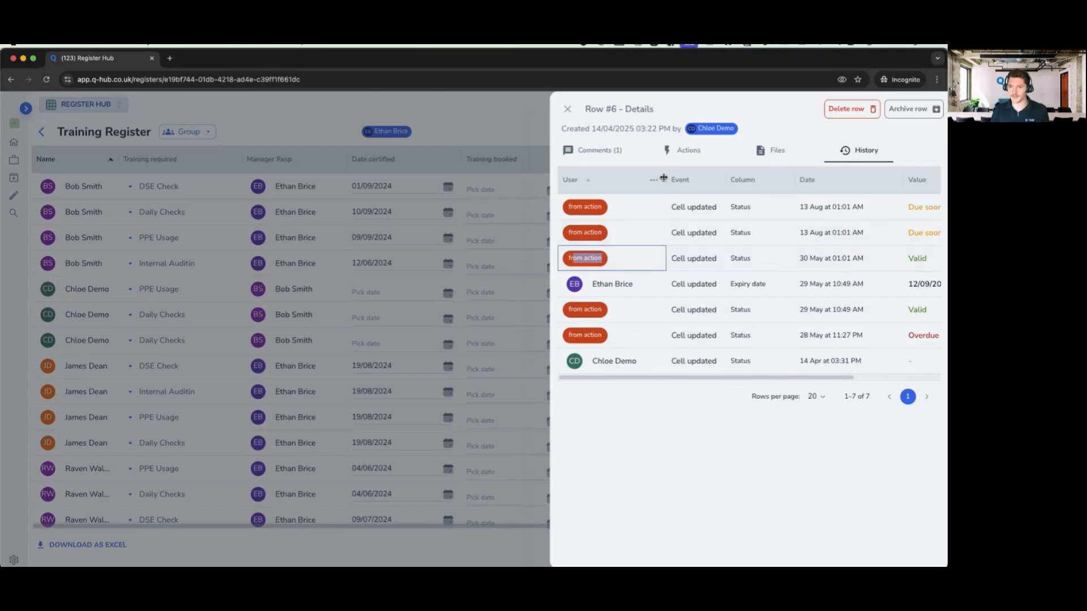
drag(665, 179, 645, 180)
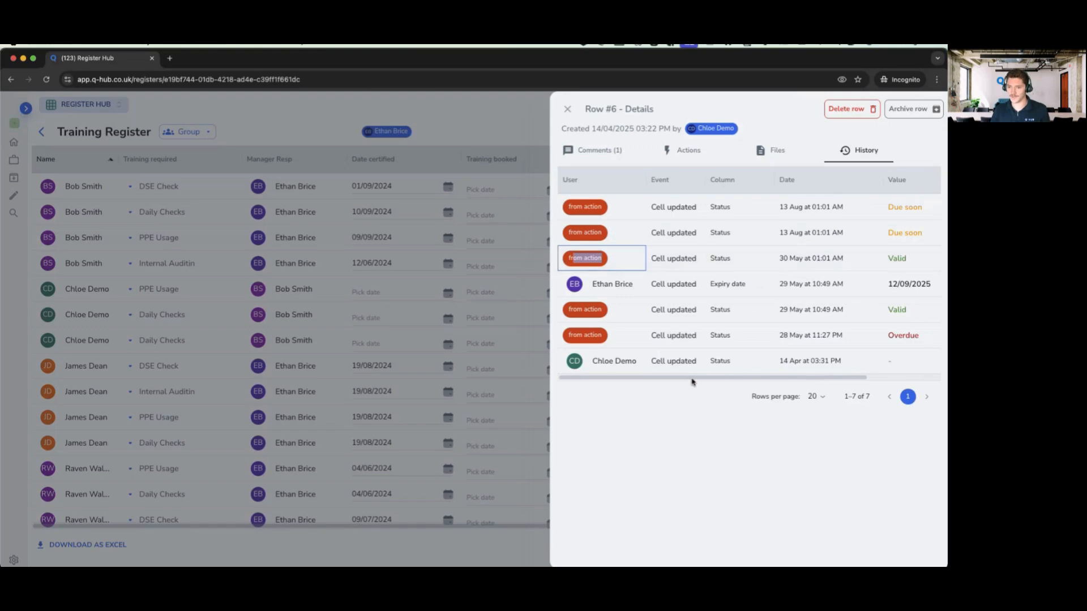
drag(692, 373, 781, 458)
click(779, 450)
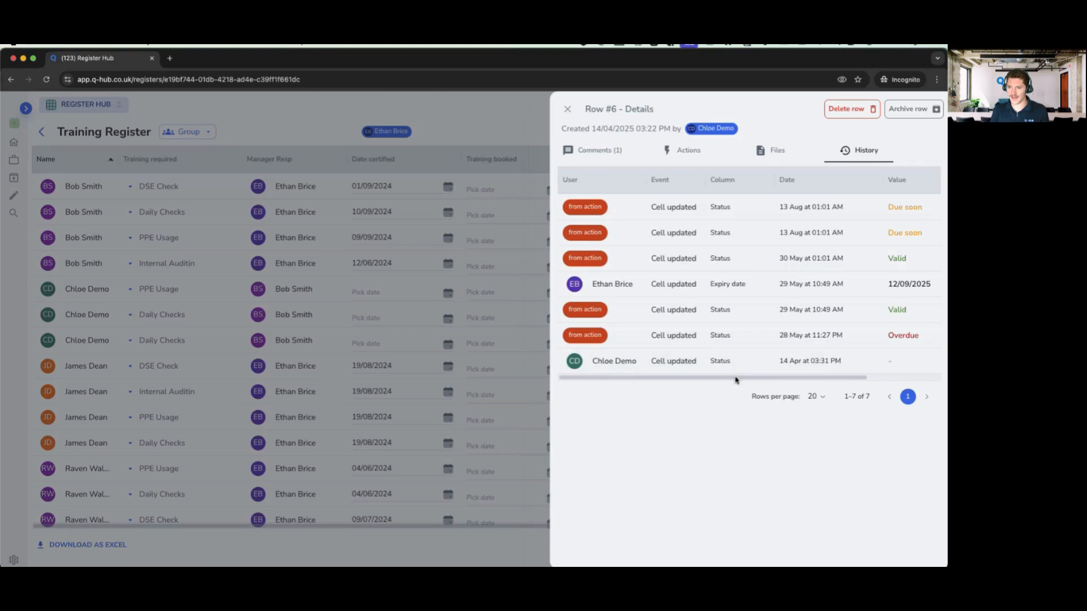
drag(736, 377, 824, 380)
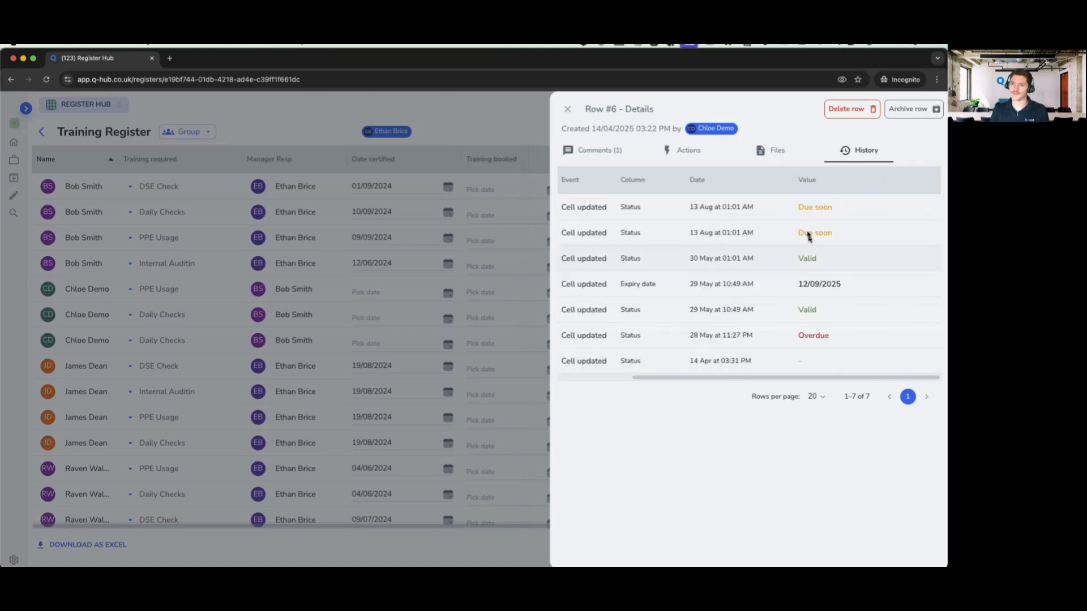
click(566, 113)
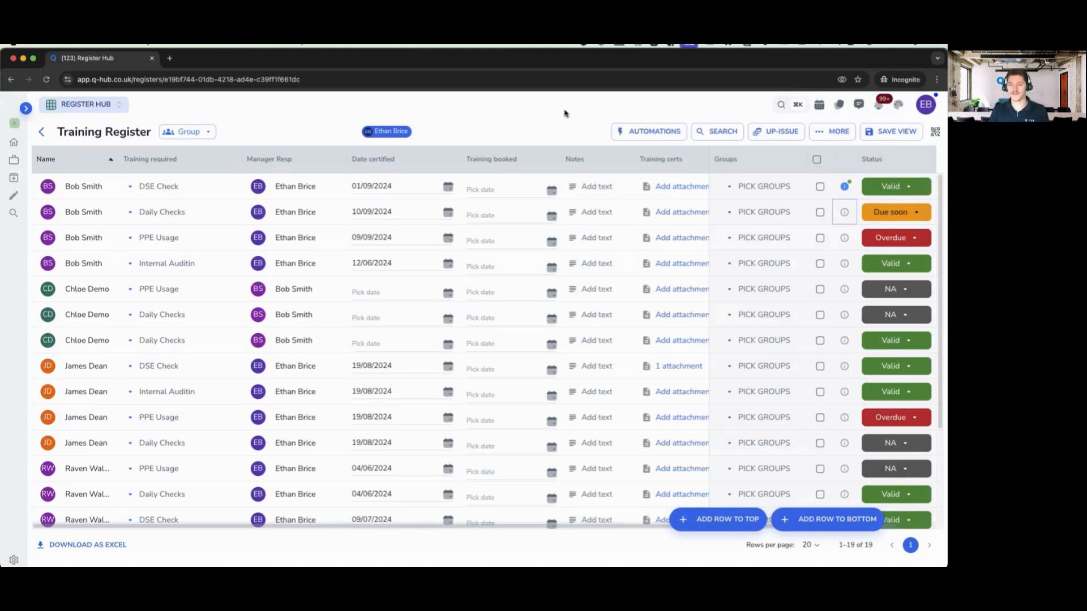
- Go back to the registers, filter to starred ones, open the Supplier register and collapse the sidebar
click(49, 136)
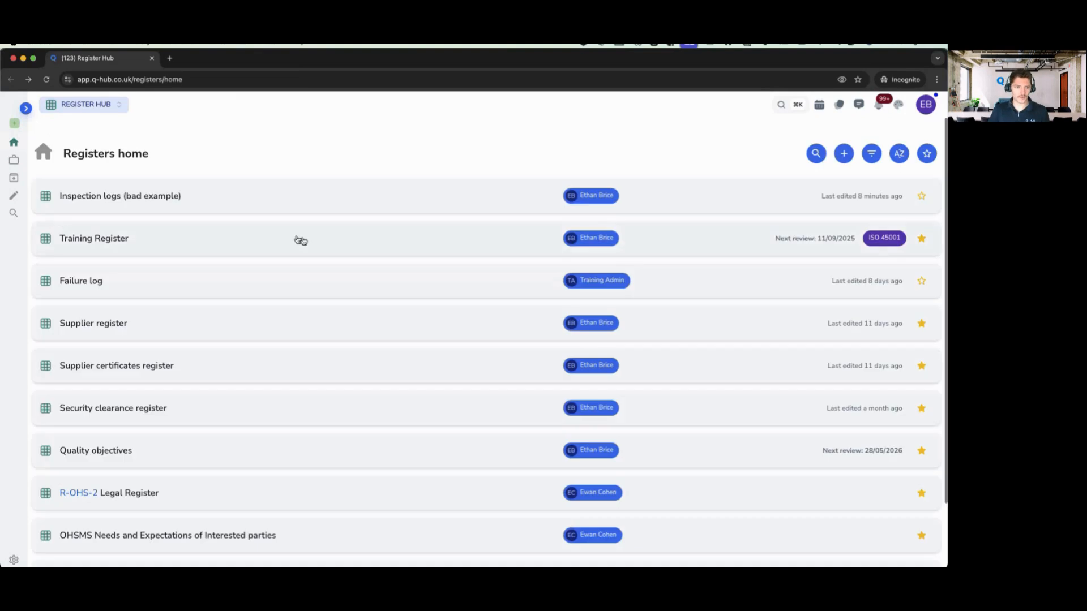
click(26, 108)
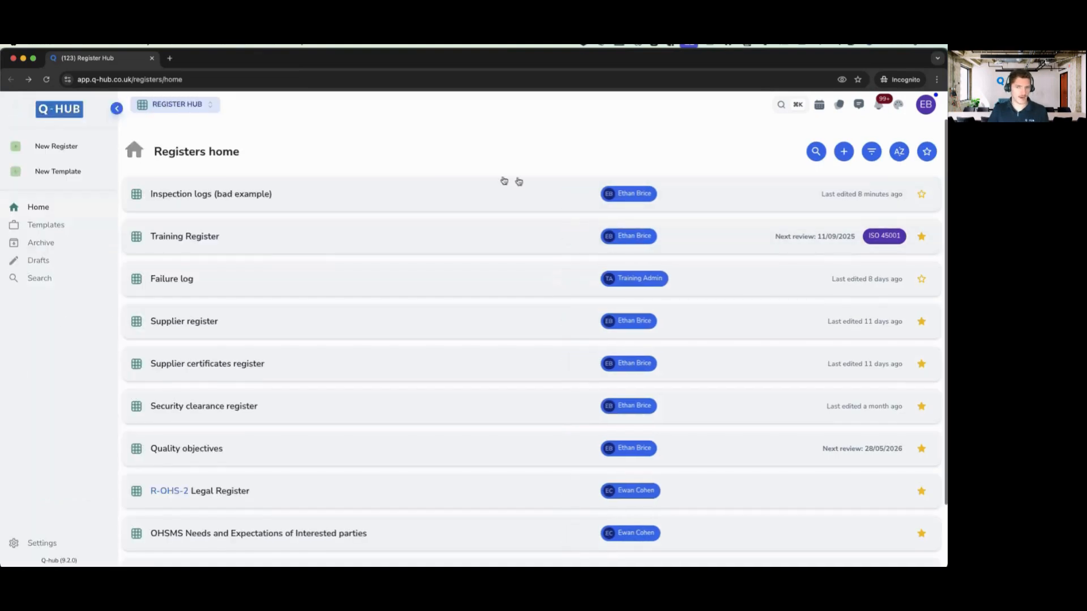
click(927, 151)
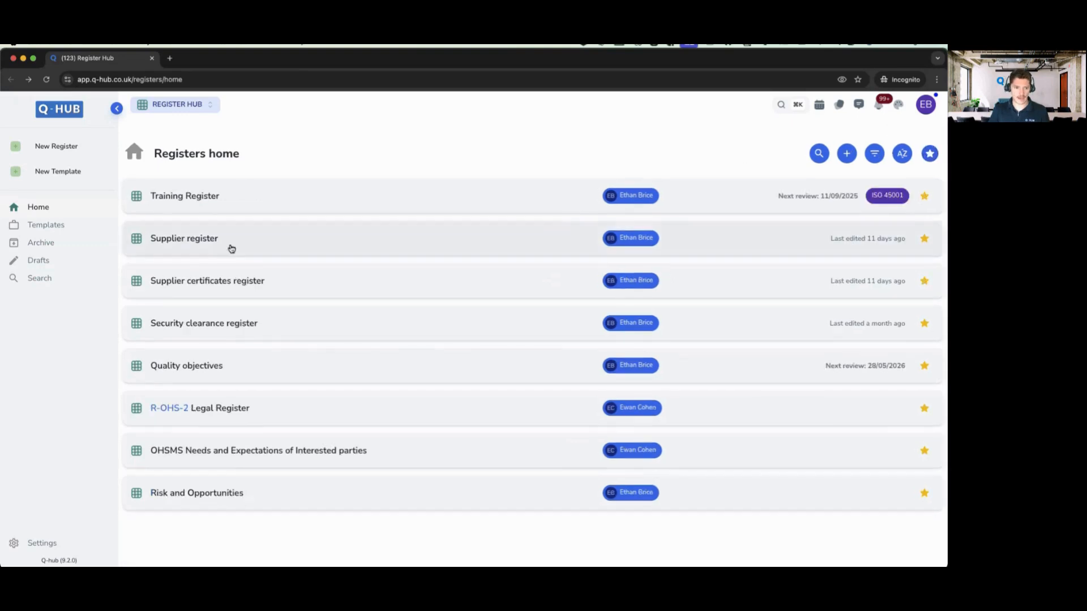
click(214, 240)
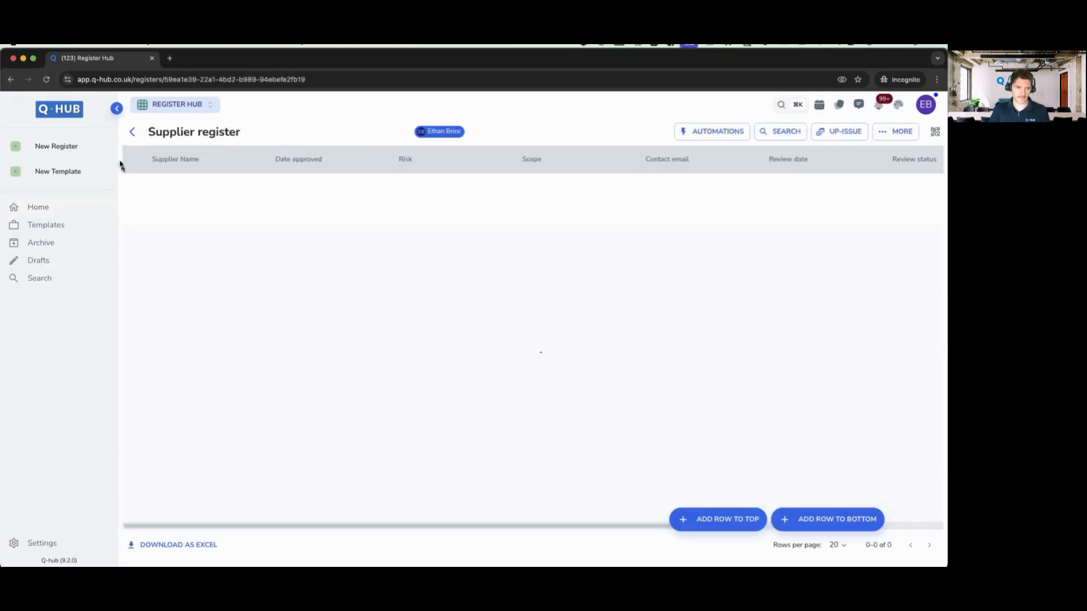
click(117, 110)
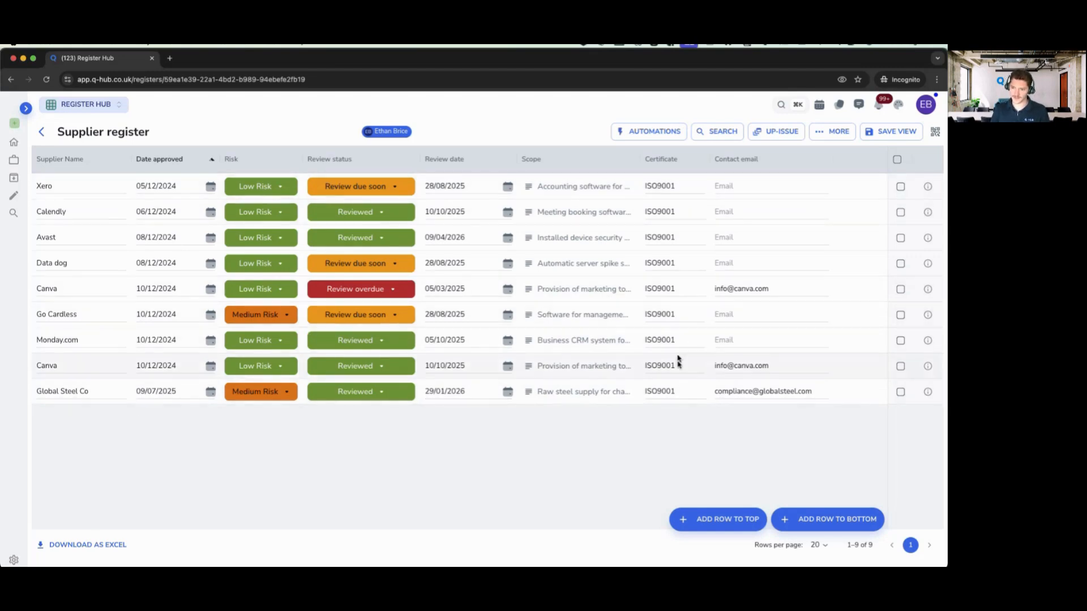
click(820, 391)
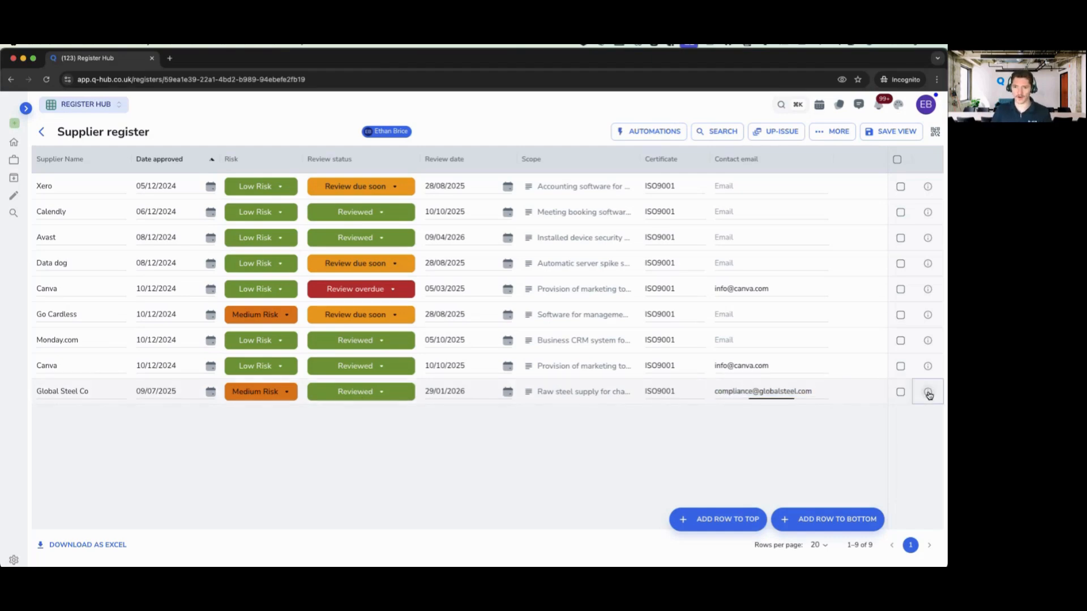
click(928, 393)
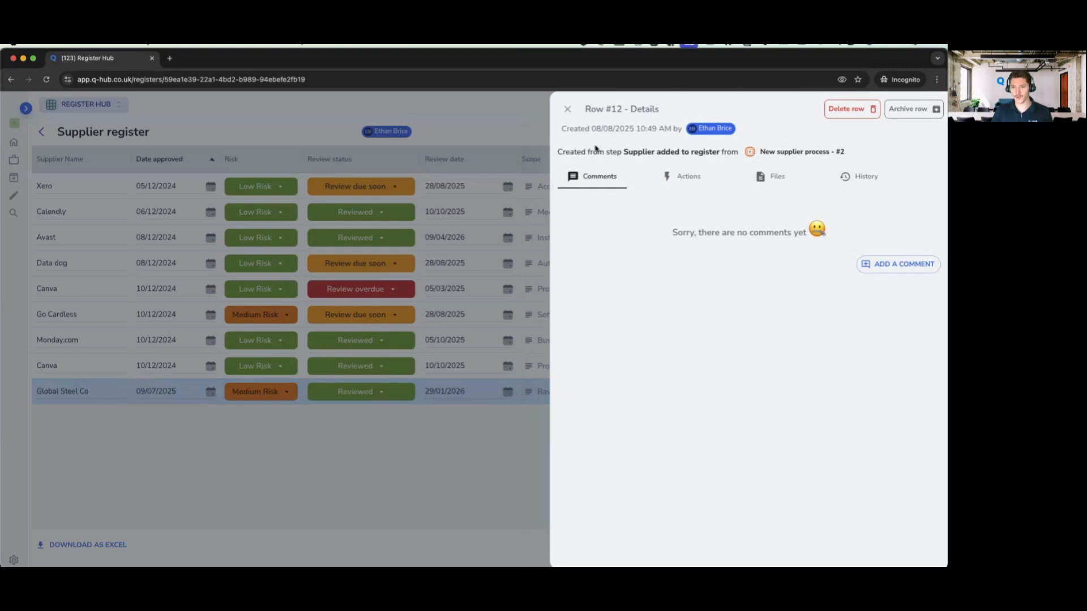
drag(558, 151, 694, 151)
click(704, 153)
drag(558, 152, 741, 151)
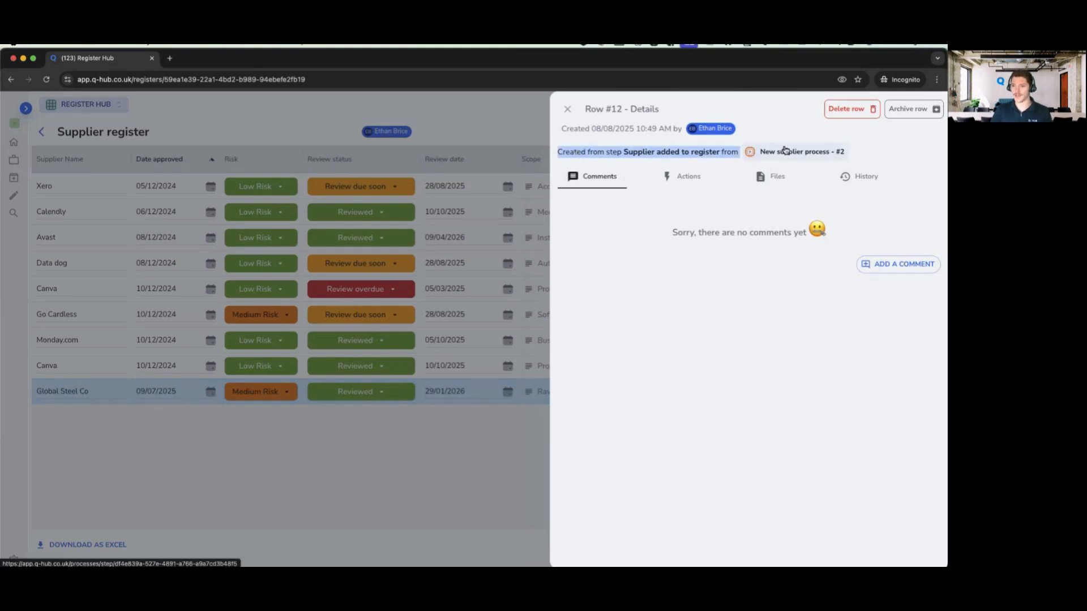
double_click(663, 152)
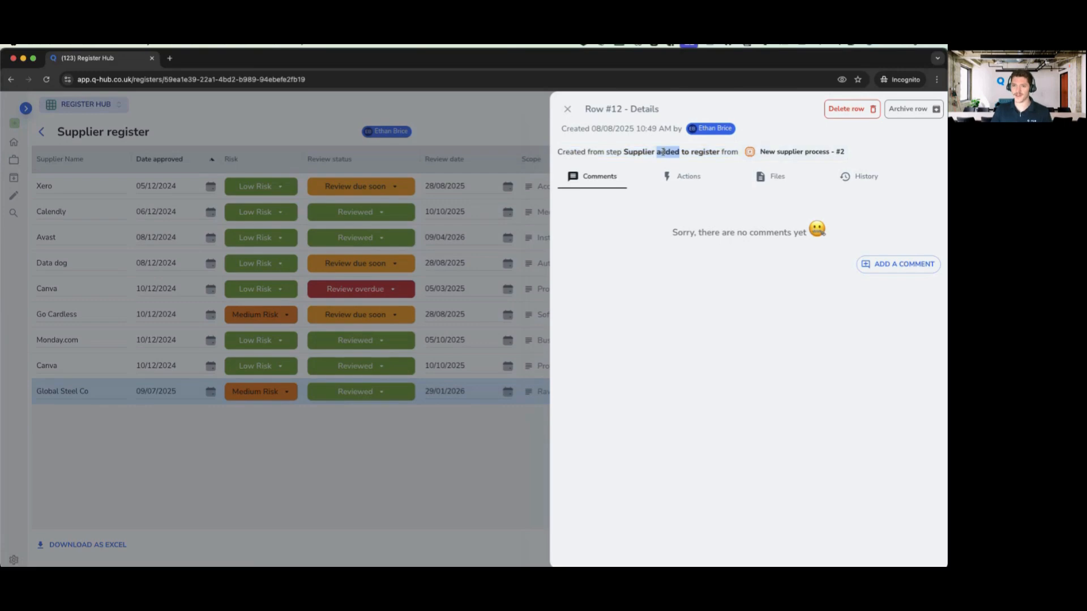
click(569, 110)
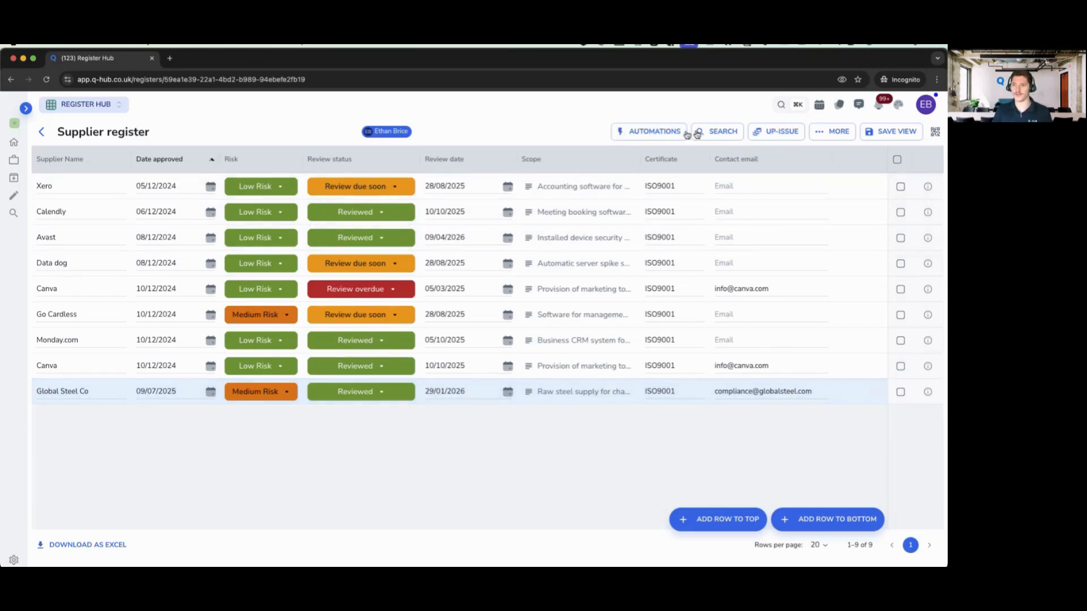
- Up-issue the Supplier register and open its three review-date automations
click(779, 134)
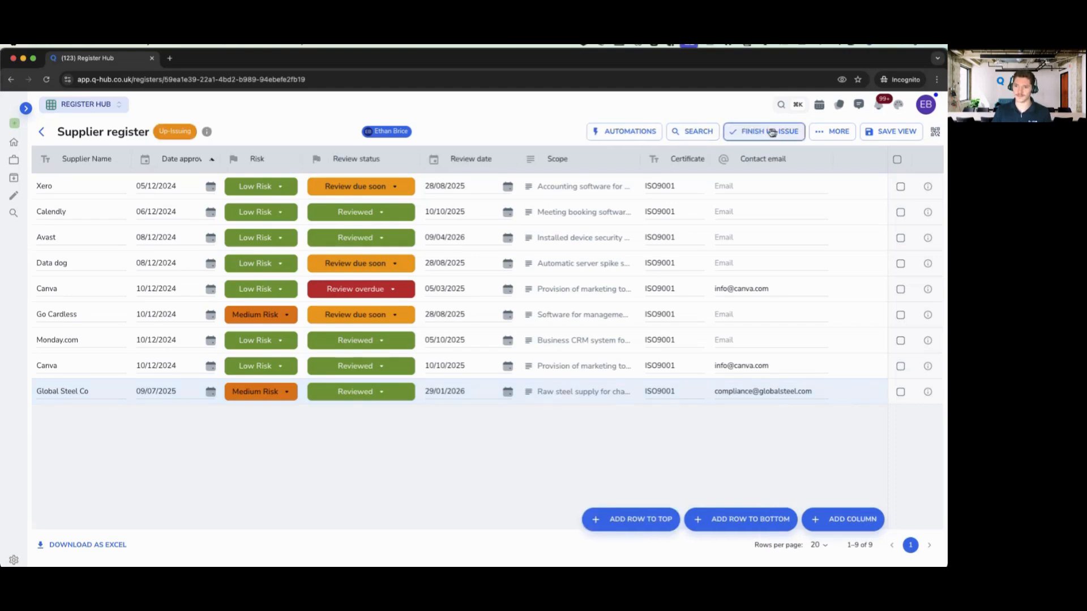
click(630, 135)
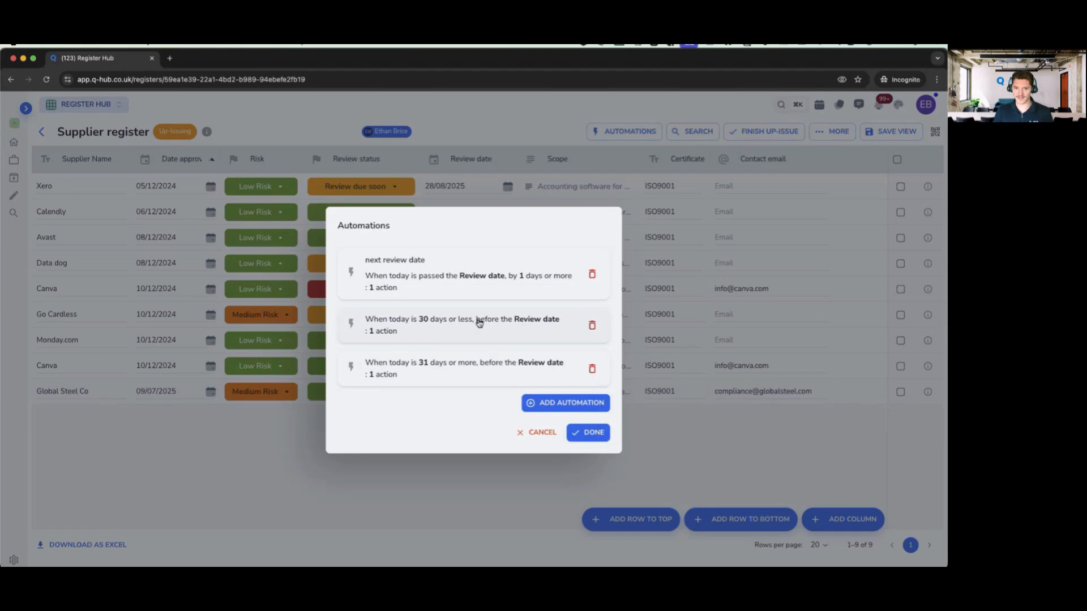
- Edit the '30 days or less before the Review date' automation and add another action to it
click(441, 331)
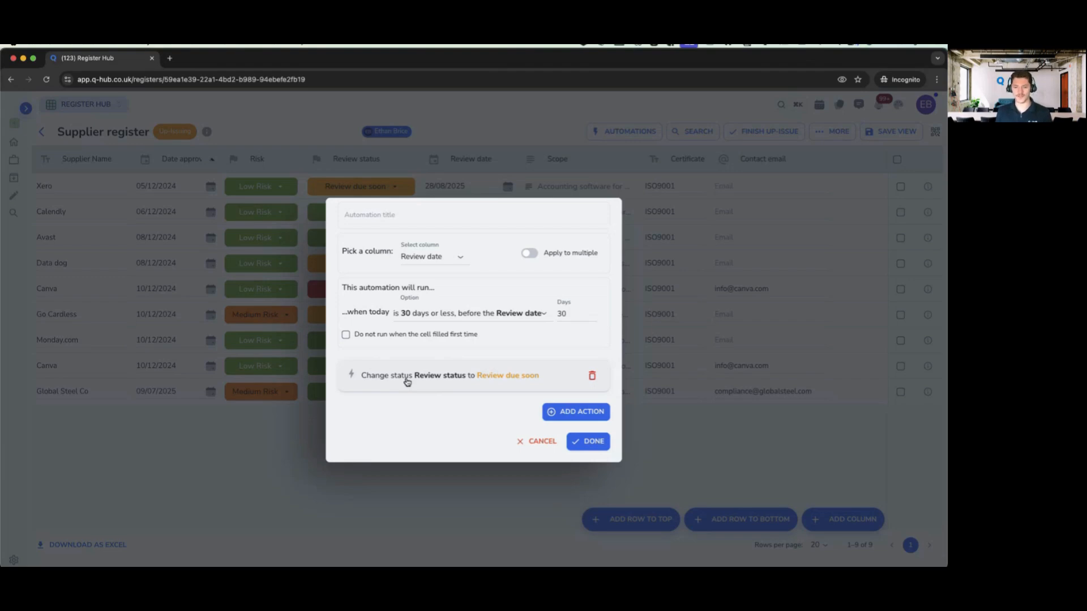
click(575, 414)
- Make the new action a Request data sent to the email in the Contact email column
click(397, 331)
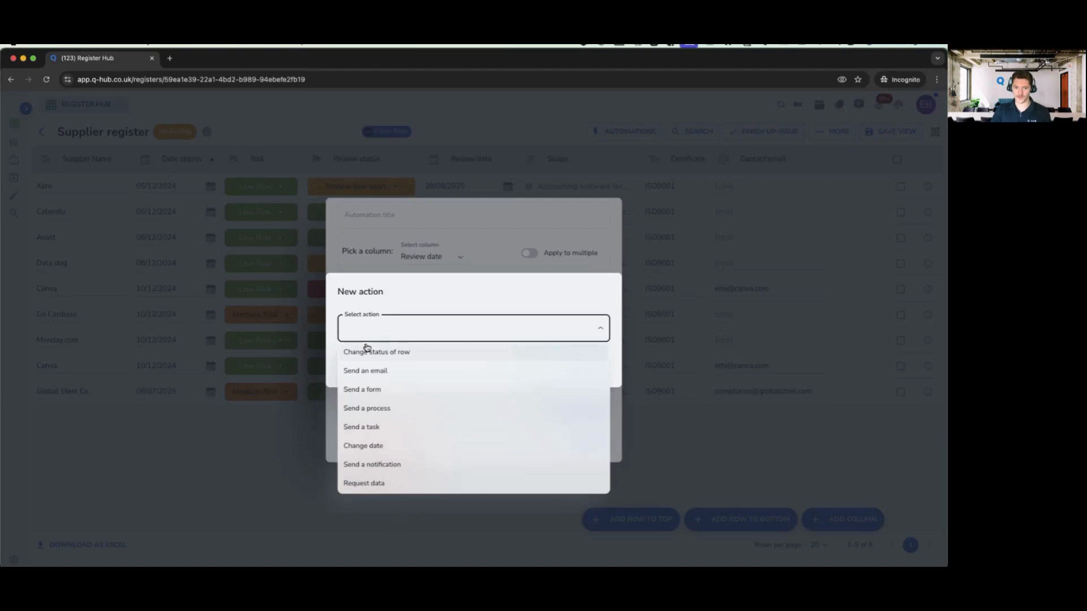
click(365, 485)
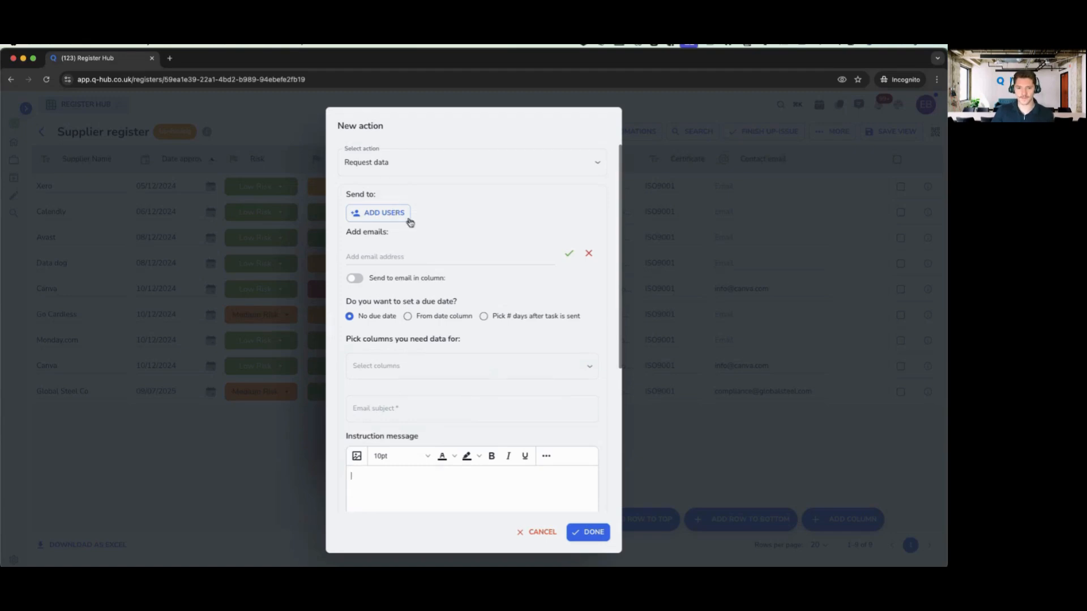
click(408, 255)
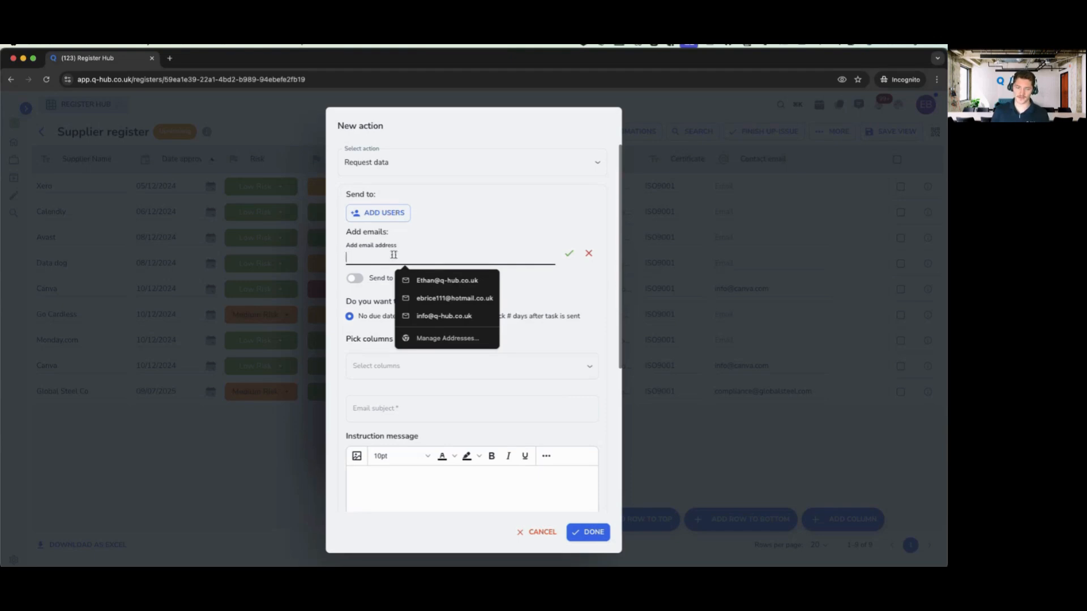
click(354, 280)
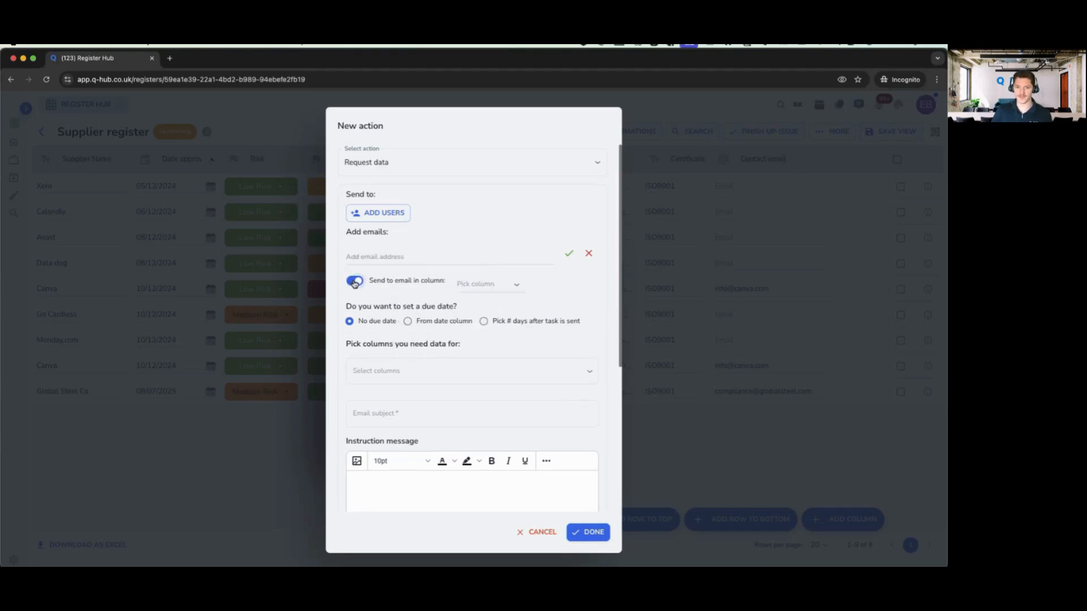
click(496, 287)
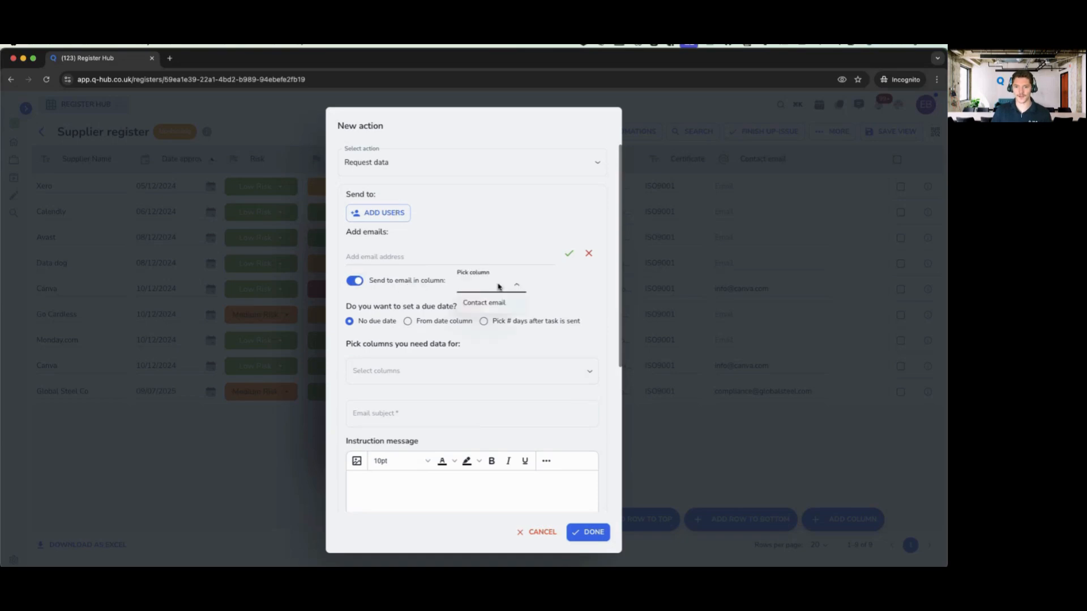
click(477, 302)
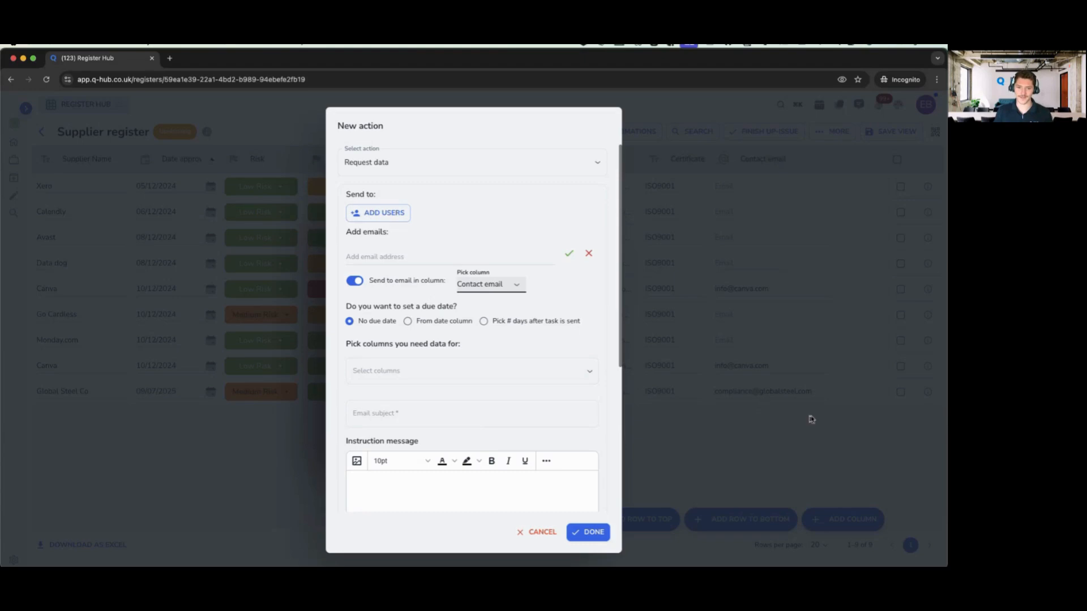
- Keep Contact email as recipient and try Review date and days-after-sending due-date options
scroll(476, 221, down, 2)
click(487, 217)
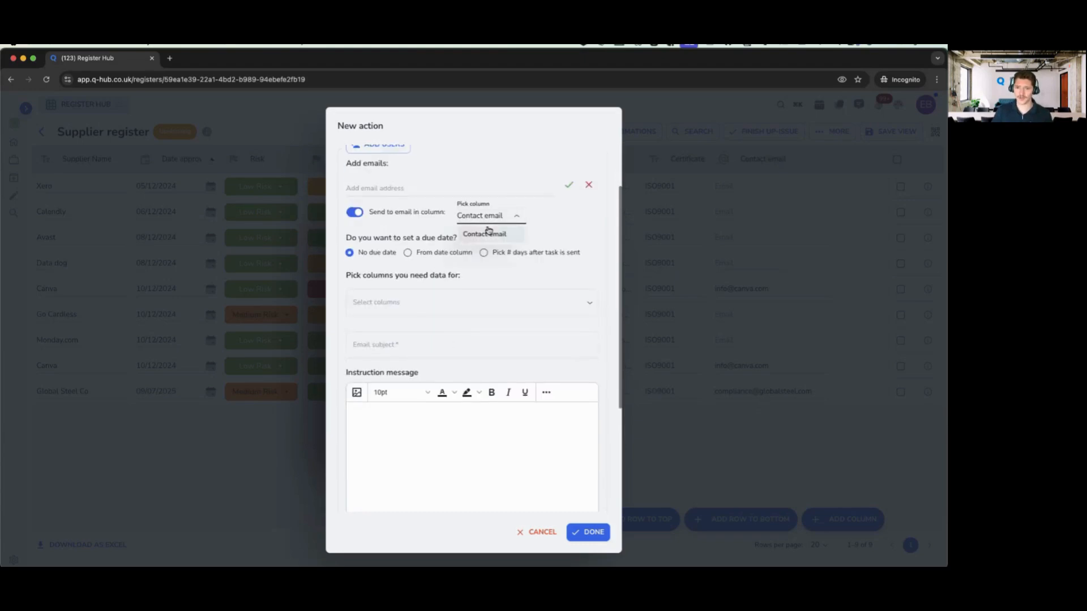
click(486, 232)
drag(349, 238, 457, 238)
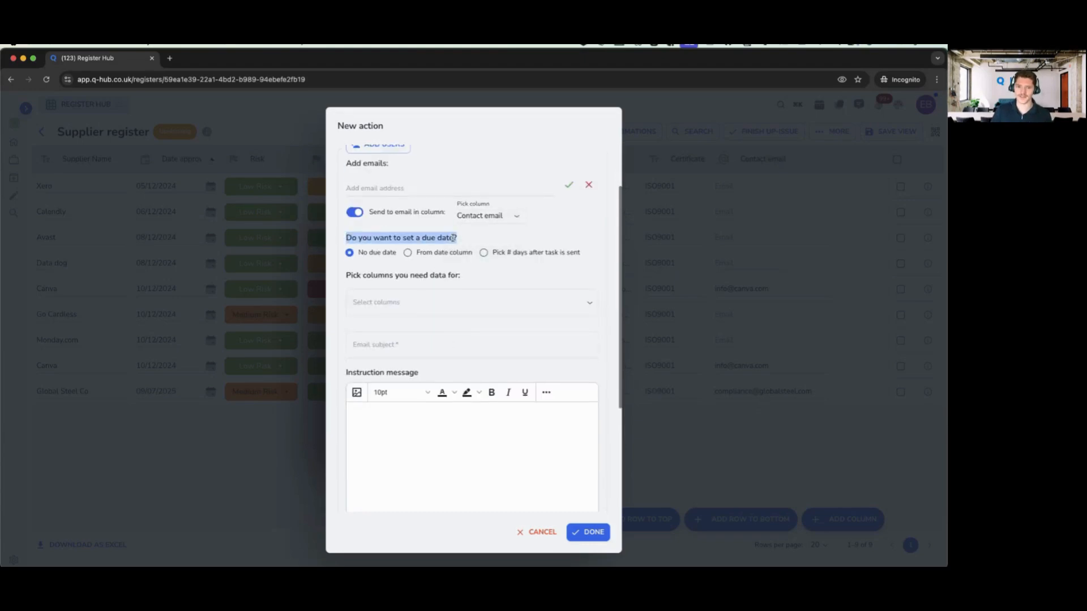
click(442, 294)
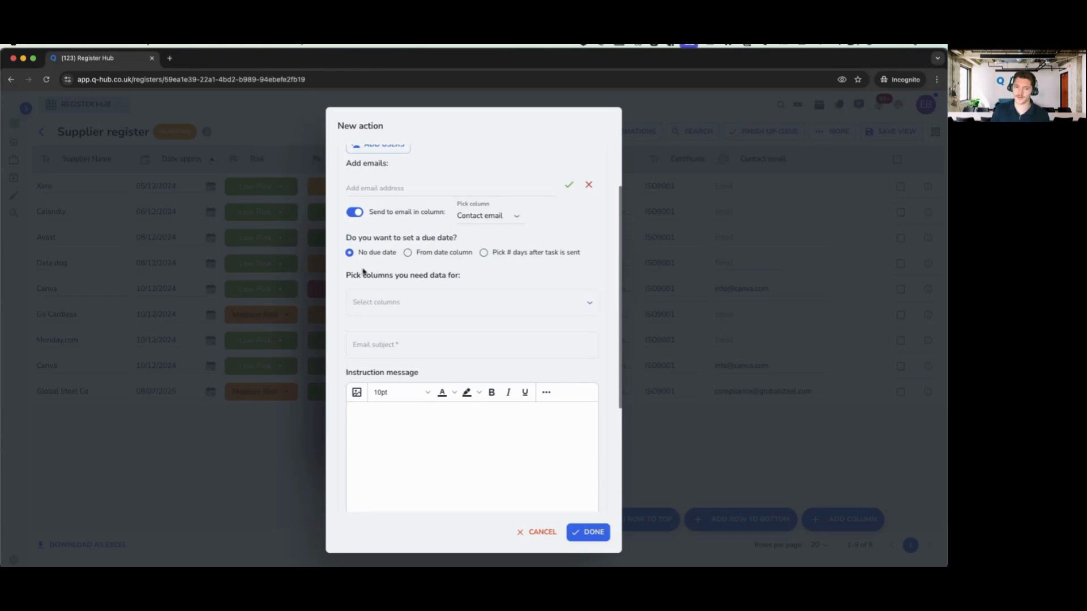
click(407, 252)
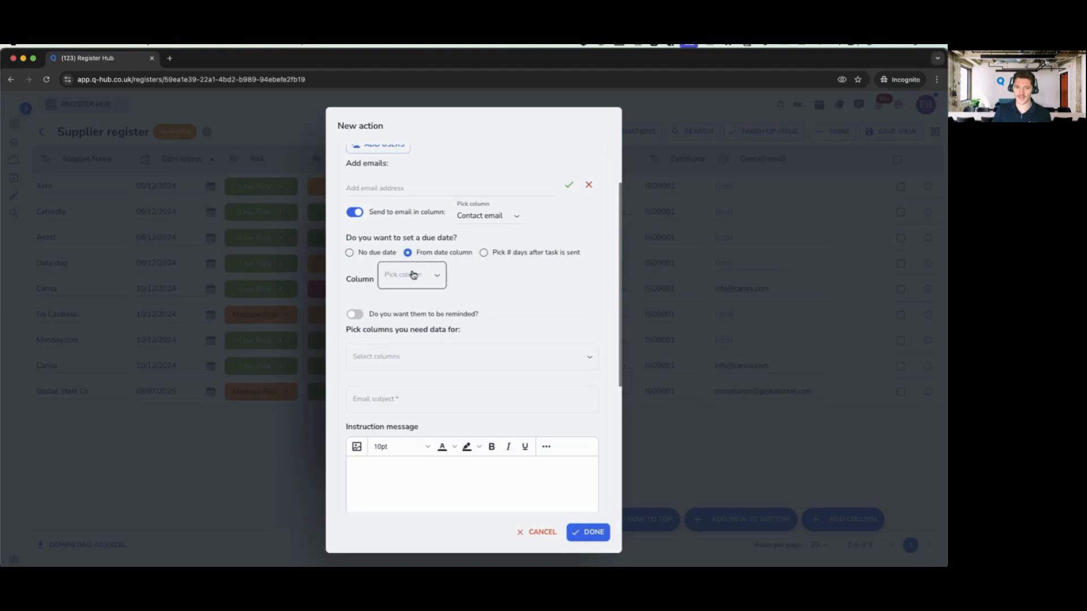
click(413, 275)
click(408, 315)
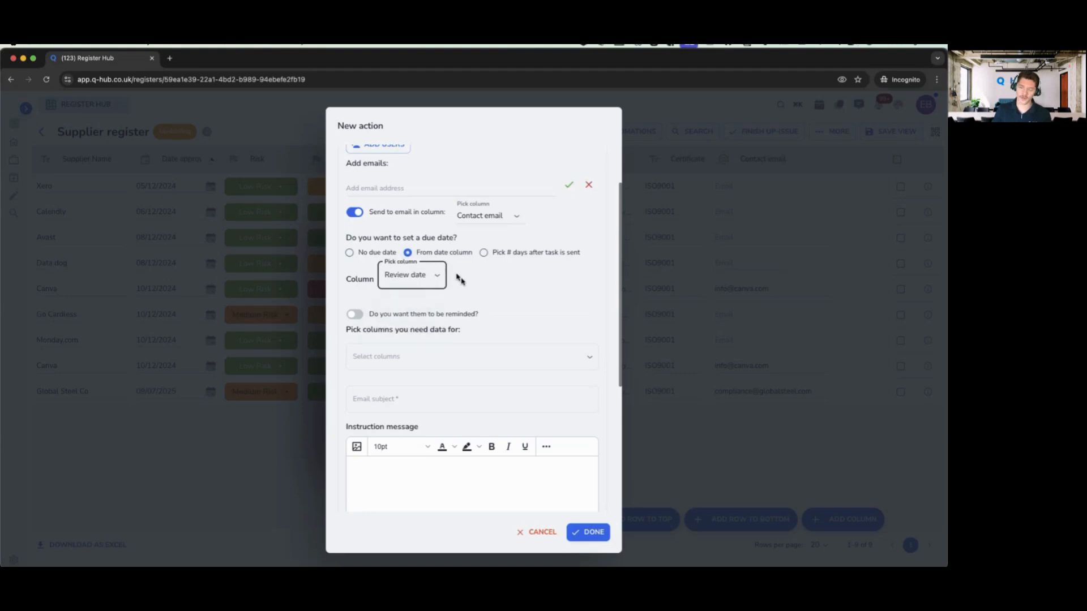
click(495, 256)
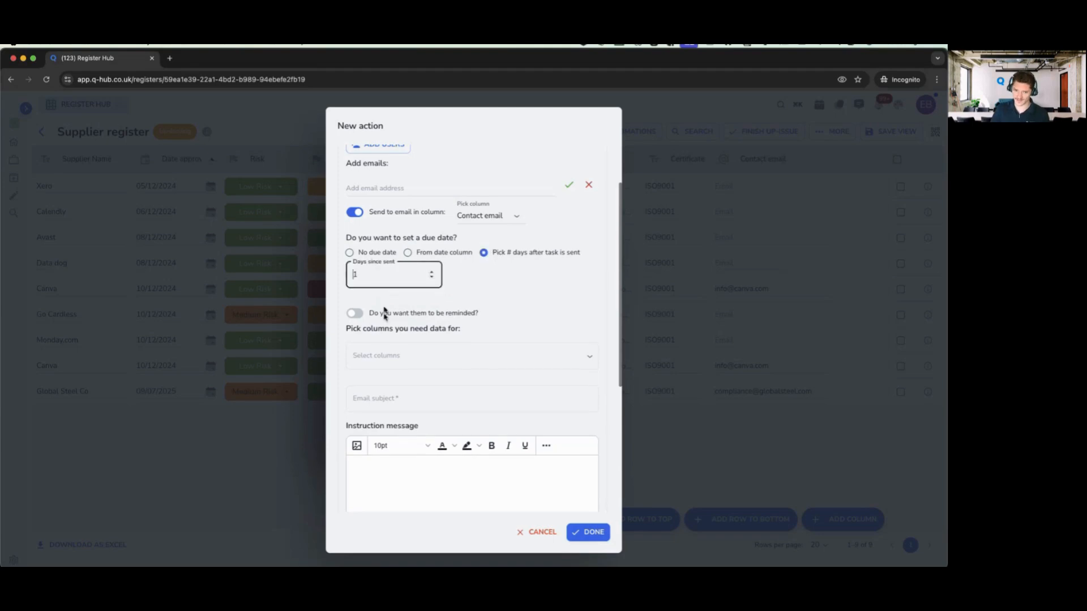
click(407, 252)
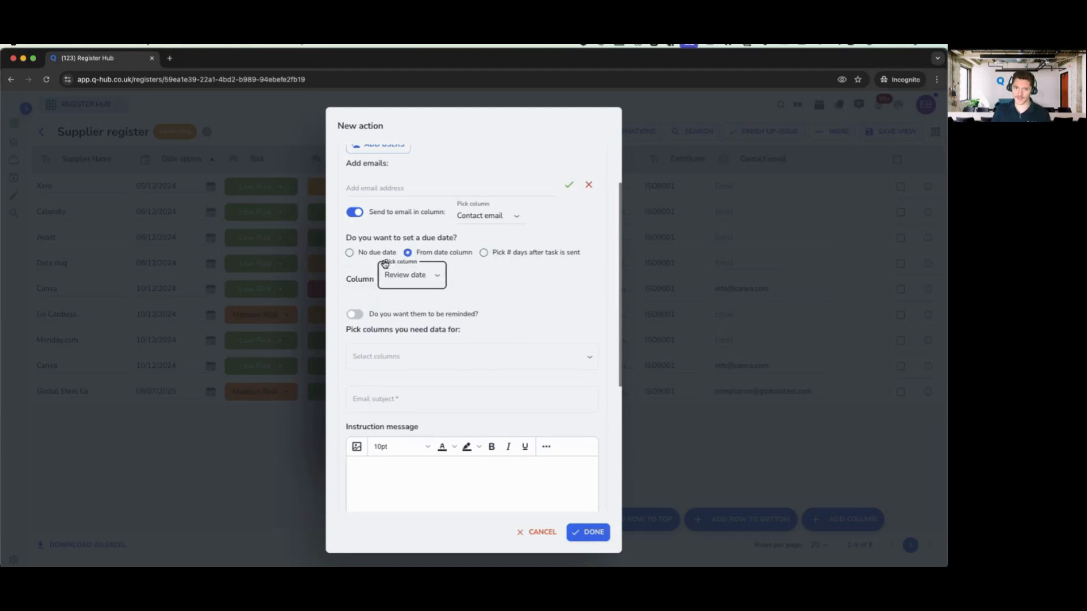
- Try a 10-day reminder, then switch reminders off and set No due date
click(441, 317)
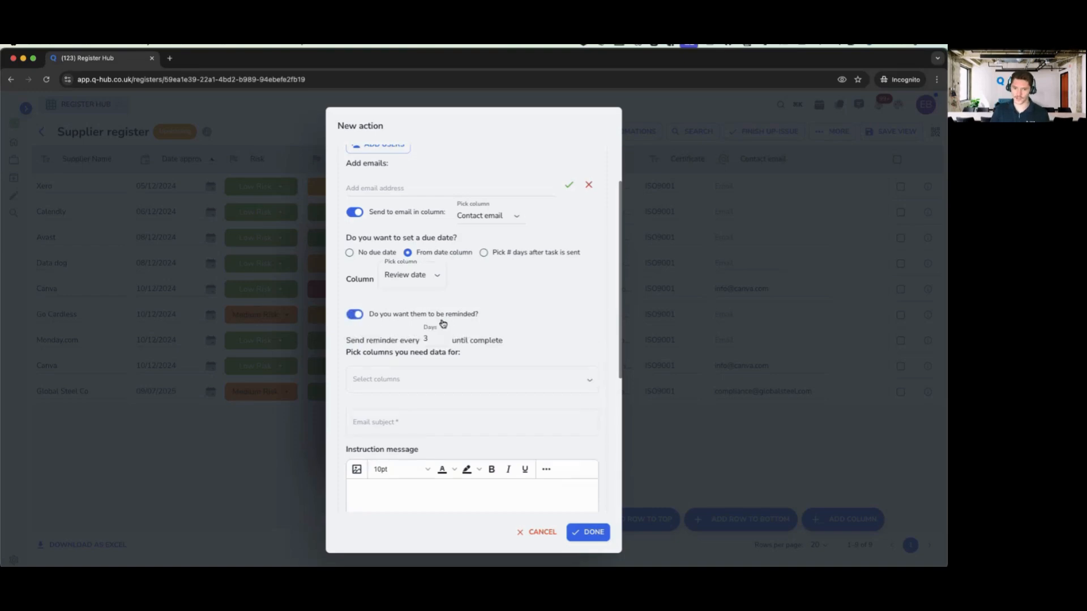
double_click(430, 340)
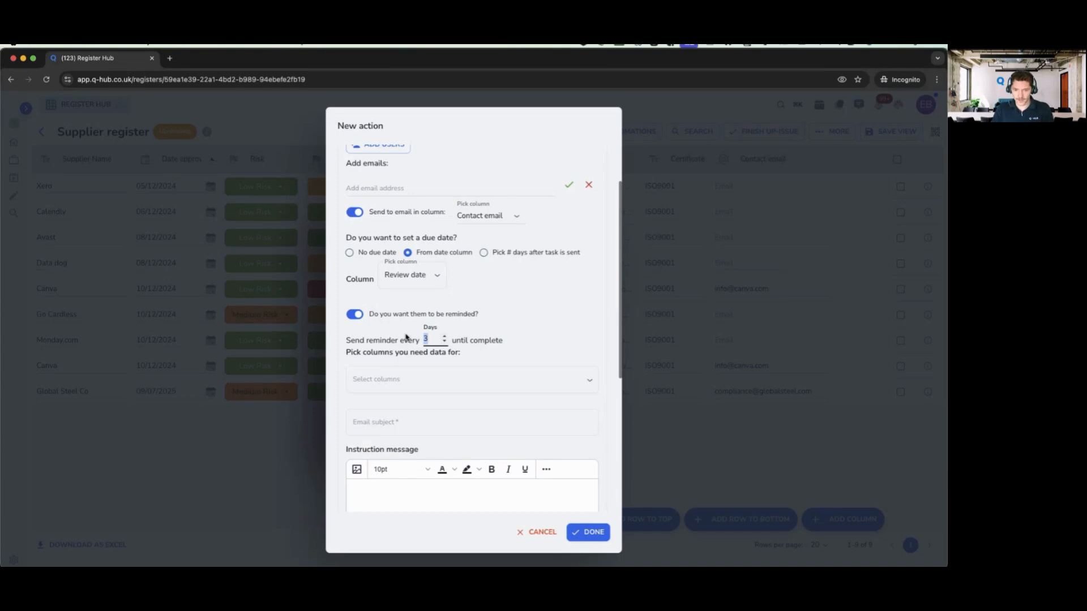
text(10)
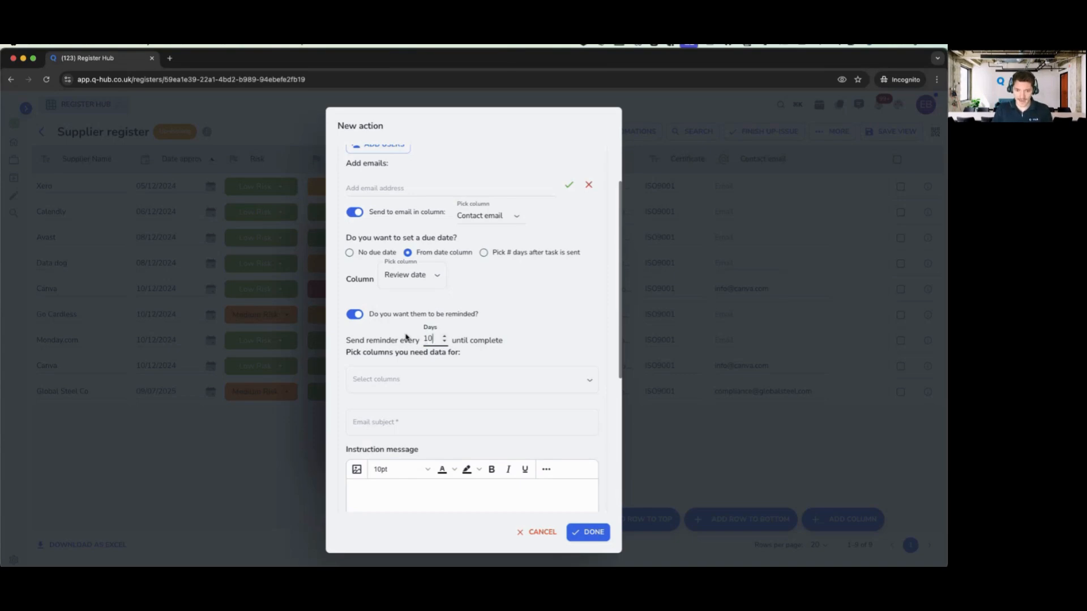
click(432, 280)
click(522, 332)
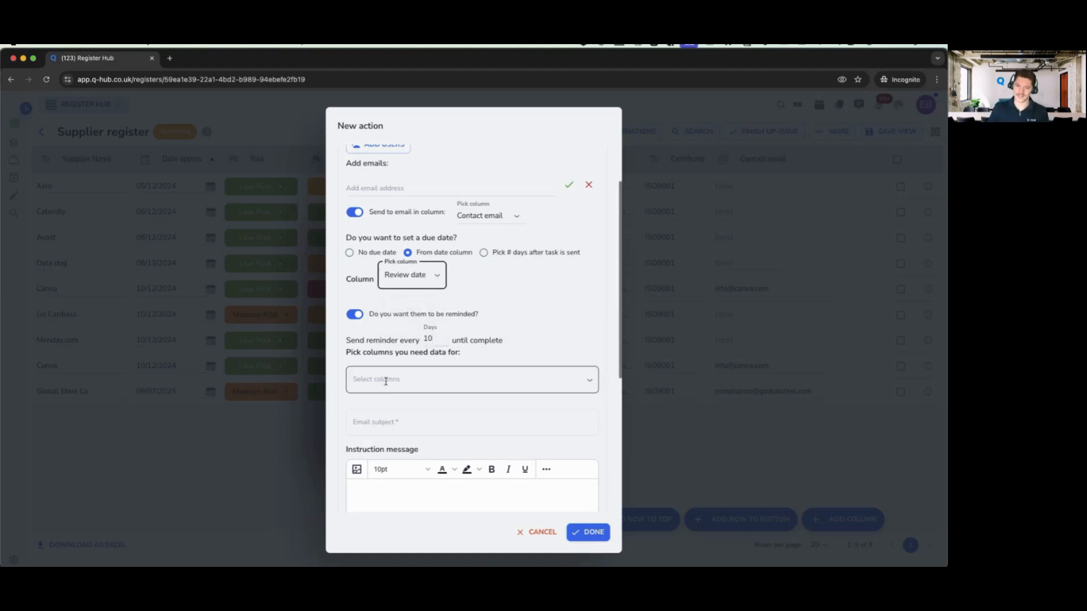
click(441, 315)
click(375, 252)
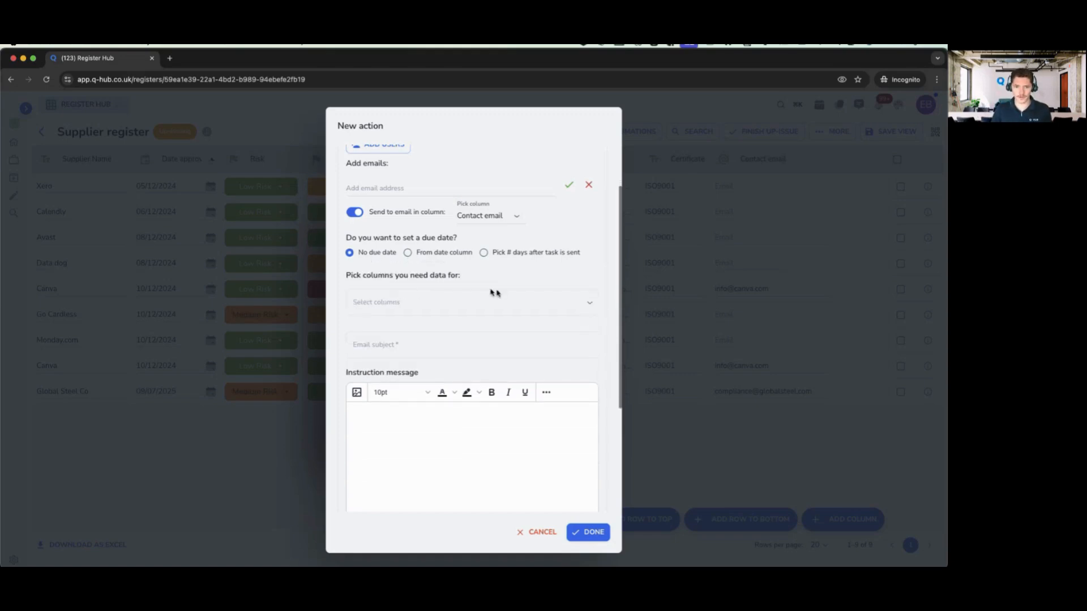
- Select the Review date and Certificate columns as the data to request from suppliers
scroll(524, 291, down, 2)
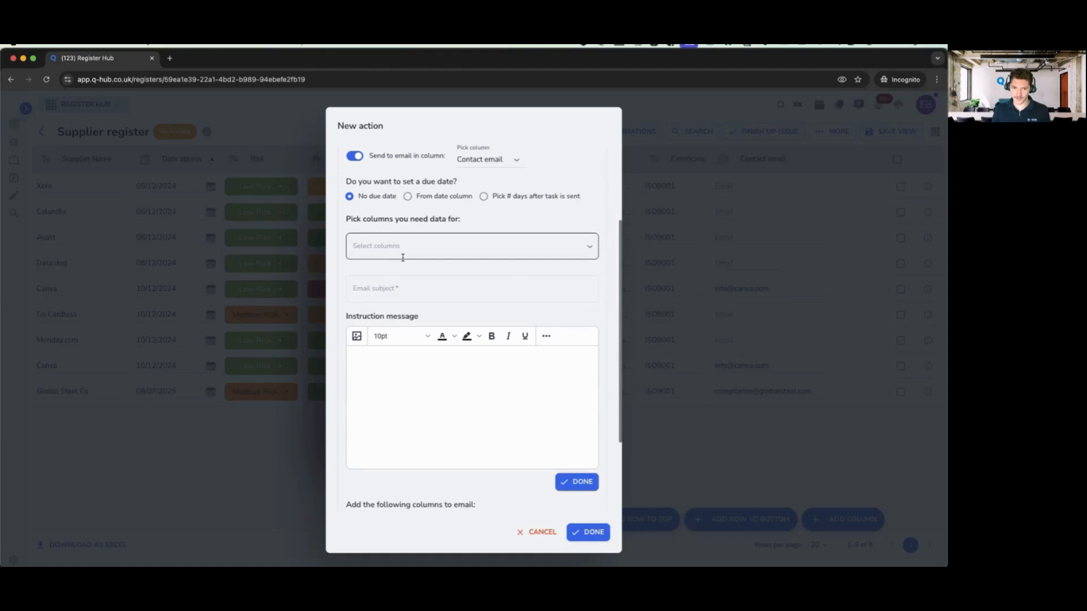
scroll(402, 258, up, 3)
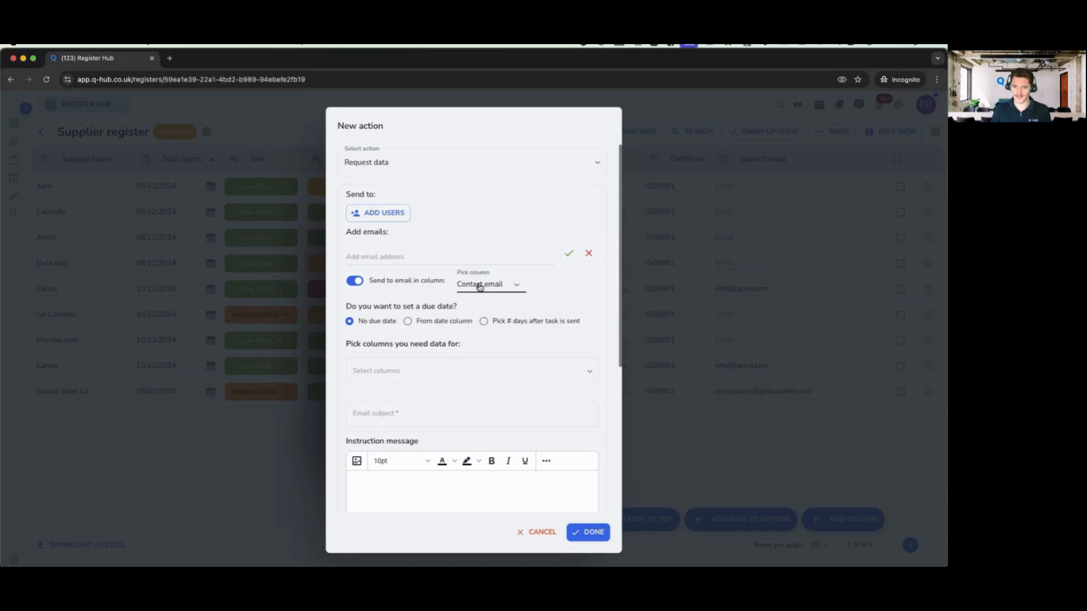
scroll(477, 285, down, 2)
scroll(479, 287, down, 5)
scroll(468, 271, up, 1)
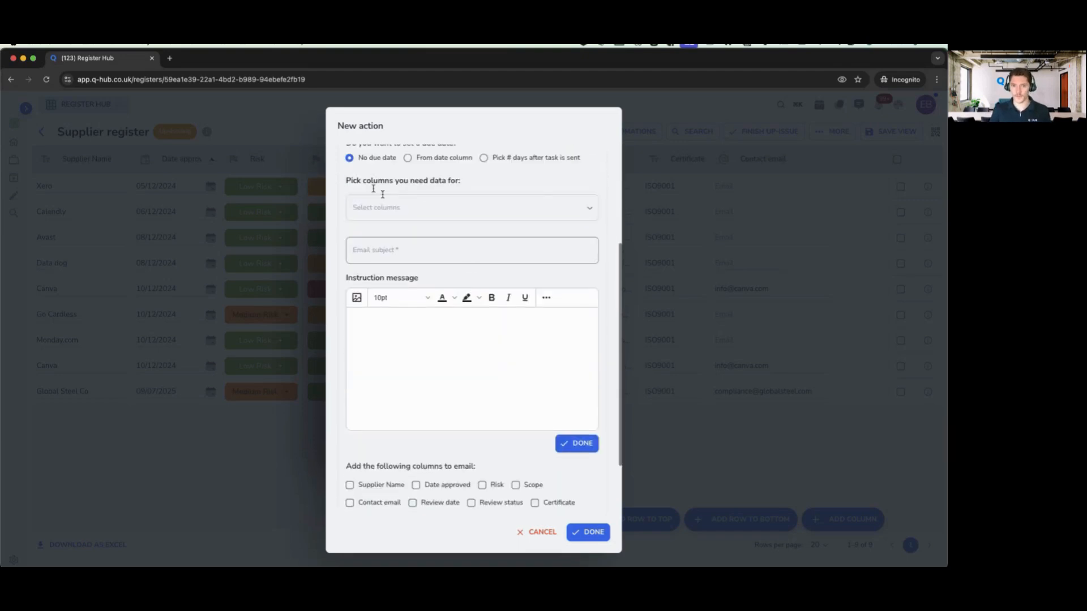
double_click(351, 179)
drag(351, 179, 488, 179)
click(487, 180)
click(461, 202)
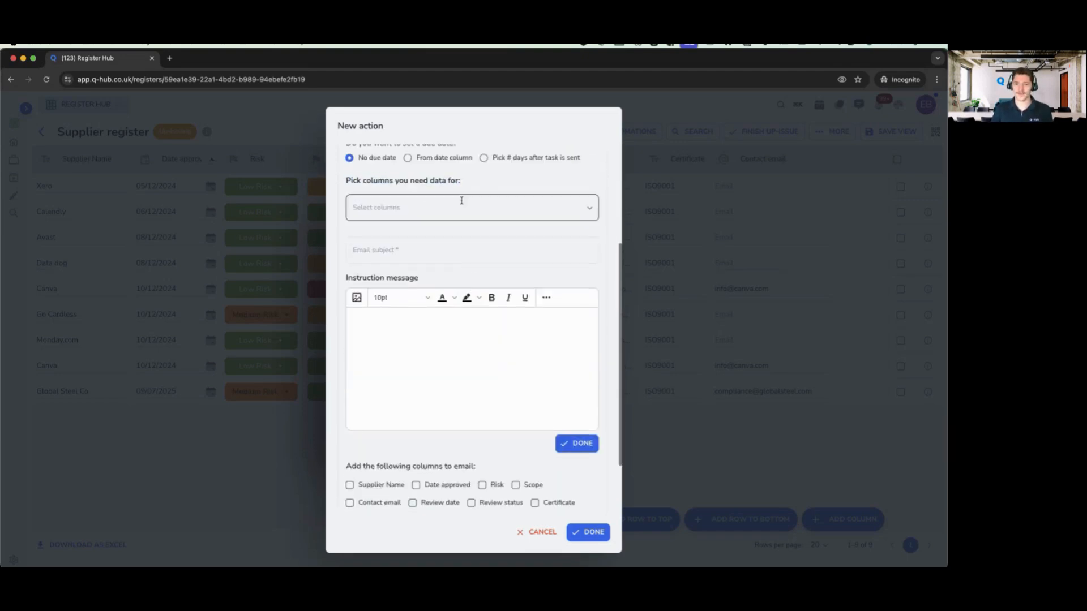
click(448, 200)
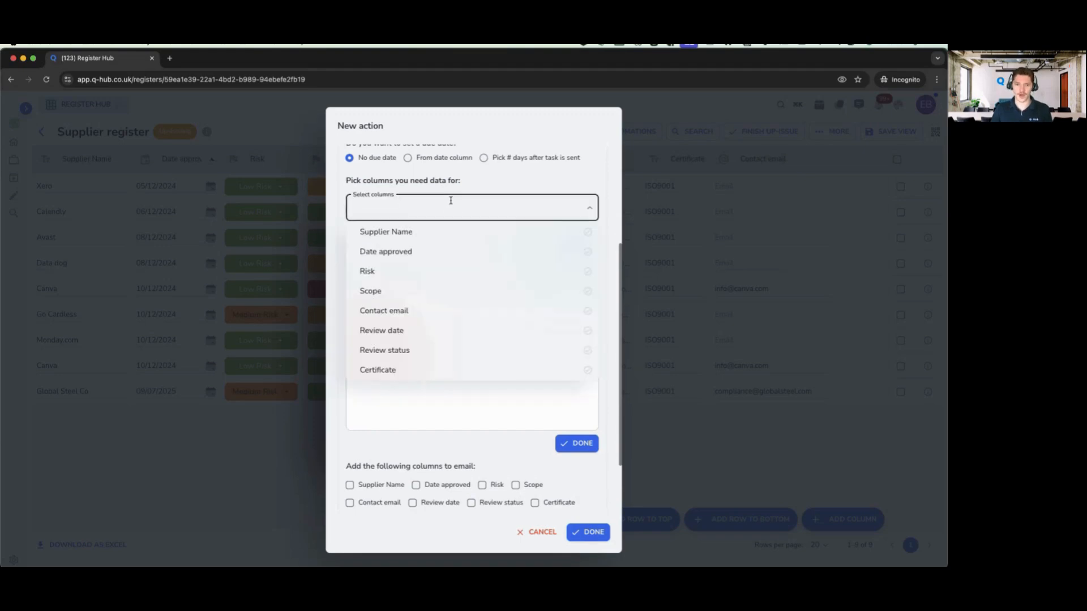
click(442, 333)
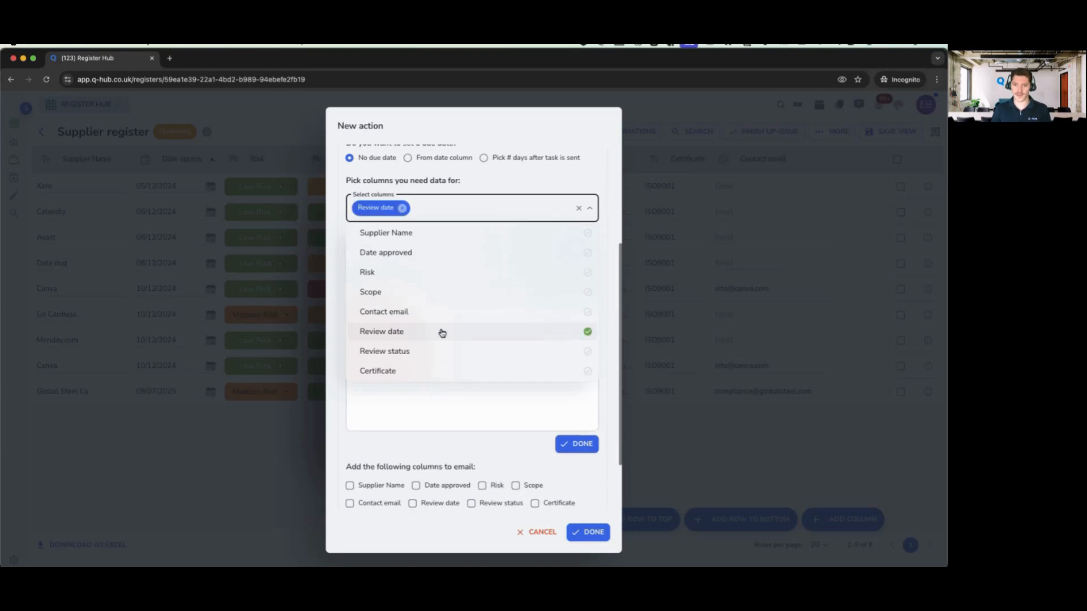
click(375, 373)
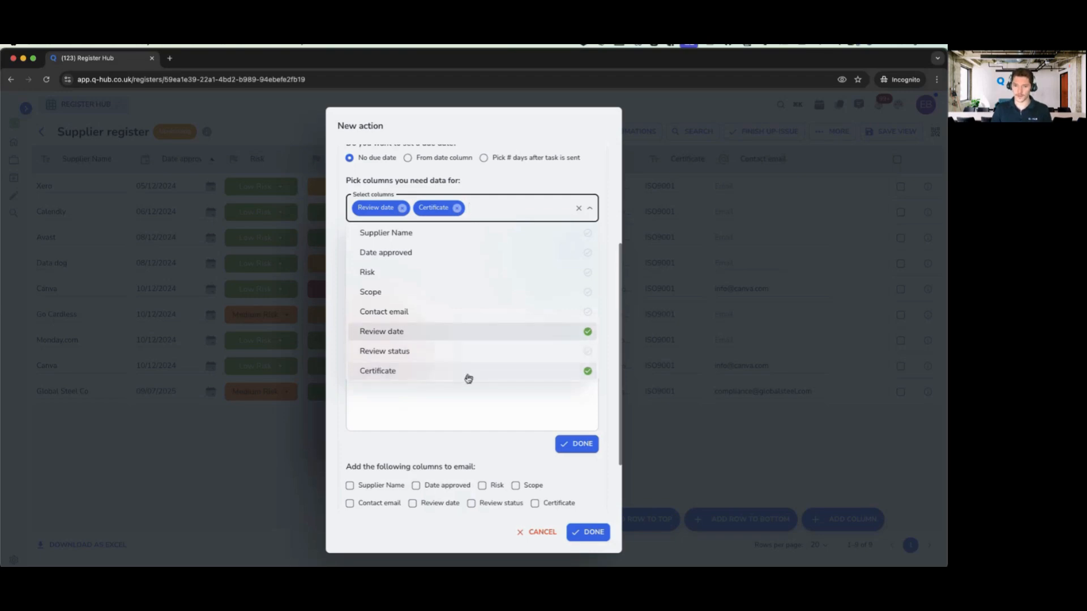
click(592, 444)
click(376, 256)
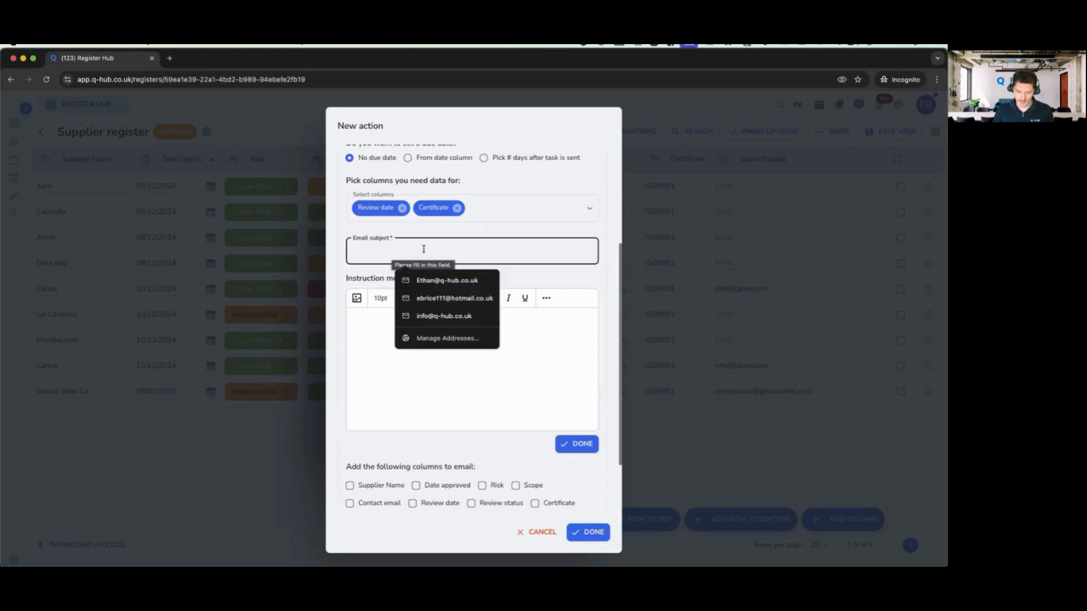
- Enter 'Qhub request for a certificate' as the email subject
text(Req)
key(BackSpace)
key(BackSpace)
key(BackSpace)
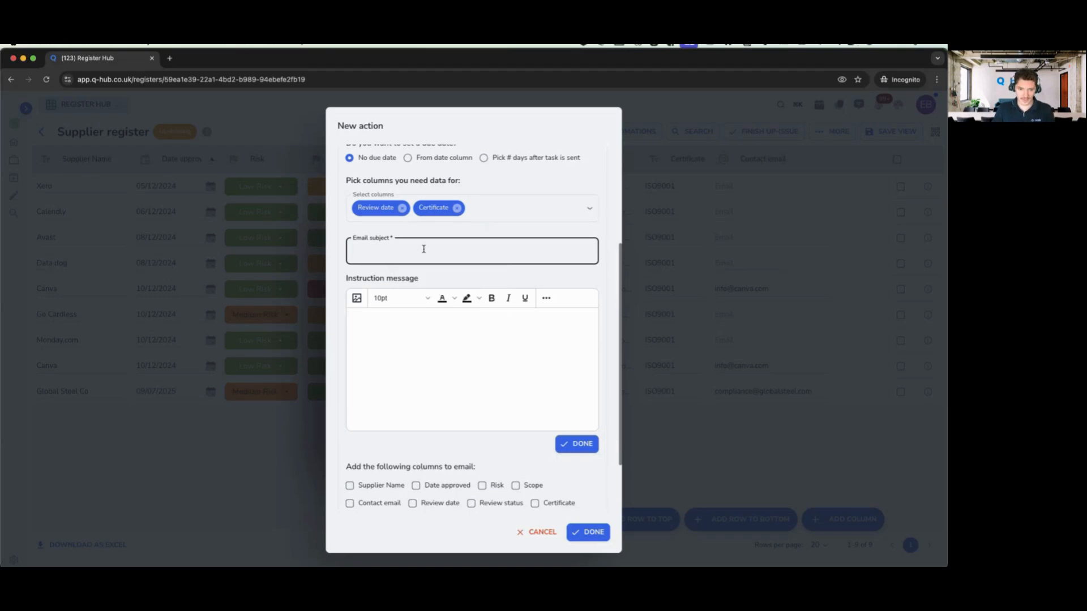
text(Qhub re)
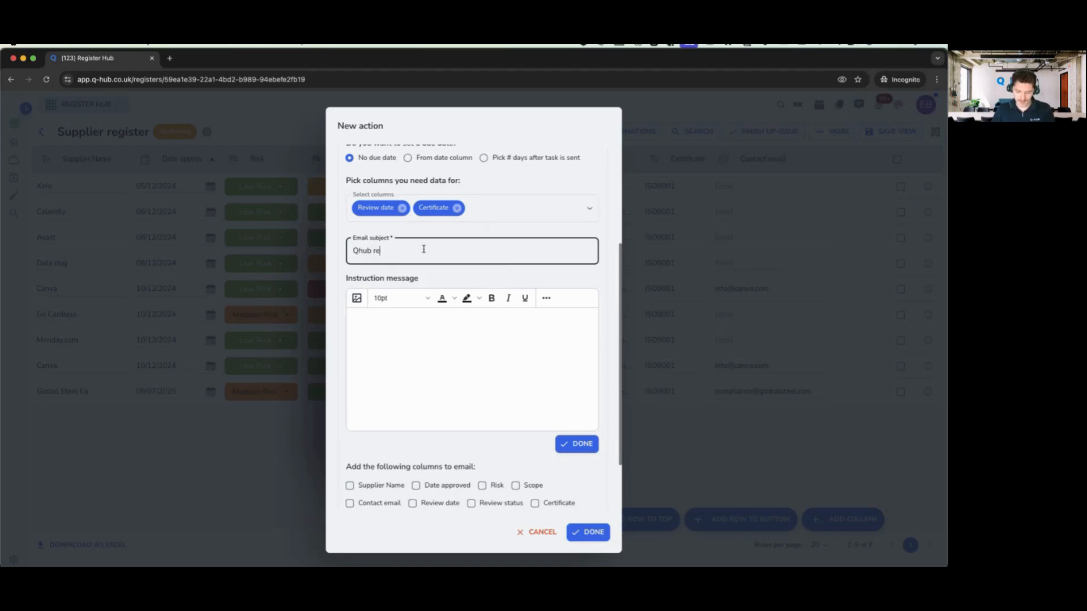
text(quest for a new)
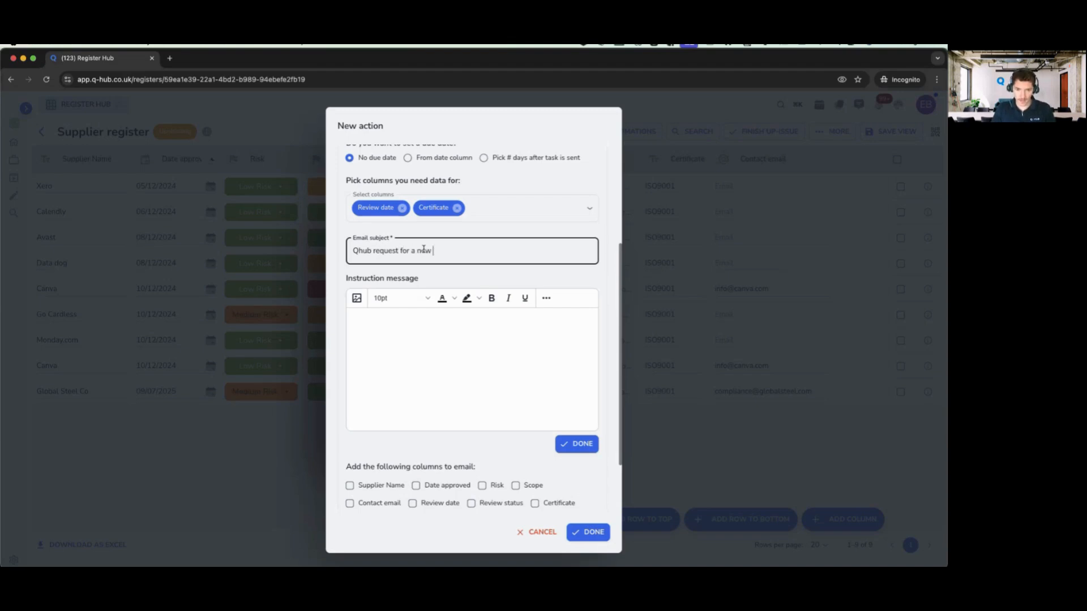
key(BackSpace)
key(BackSpace)
key(BackSpace)
key(BackSpace)
text(certificate)
click(467, 345)
scroll(502, 374, down, 1)
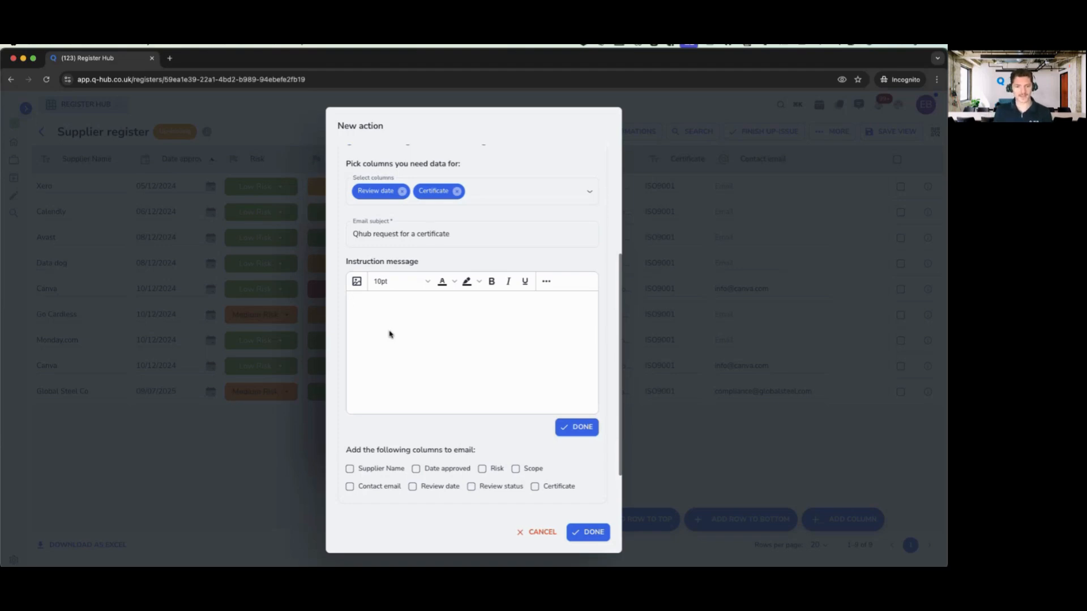
- Write 'Message' as the instruction and include Supplier Name, Date approved, Review date and Review status
scroll(389, 334, down, 3)
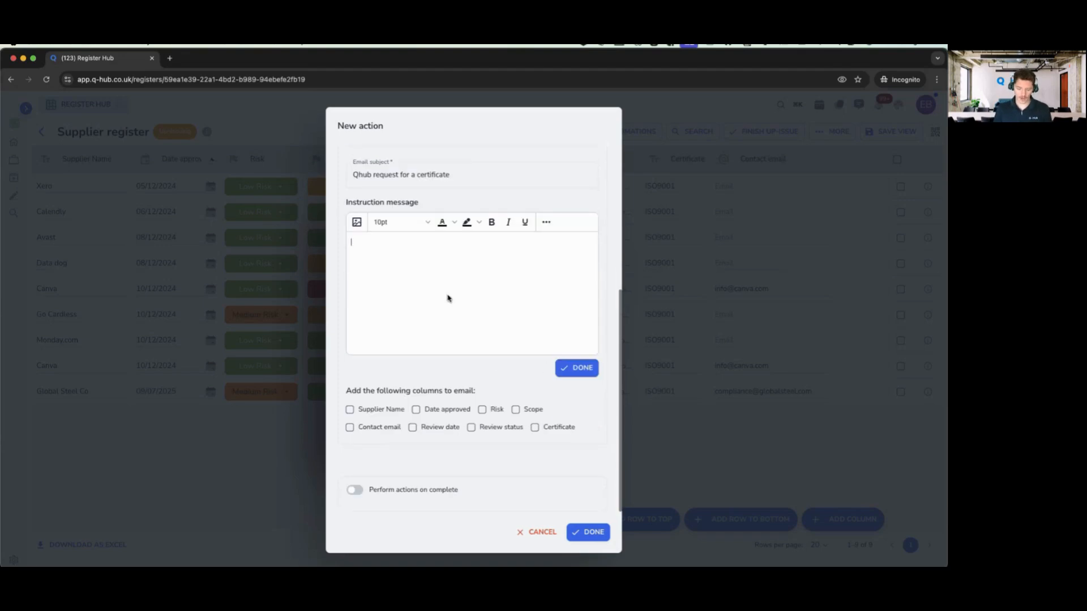
text(Message)
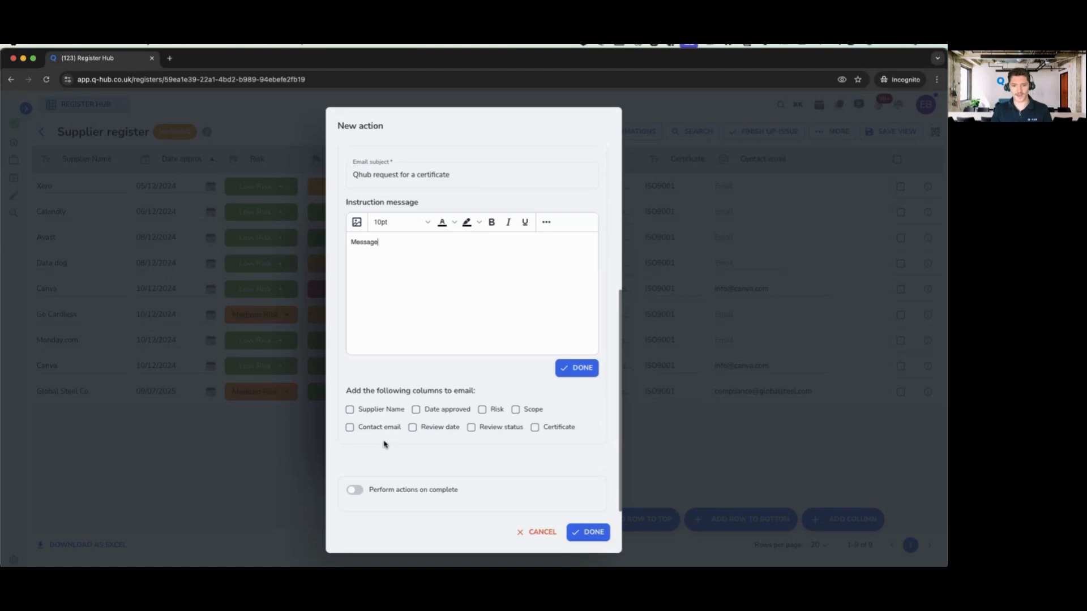
click(350, 410)
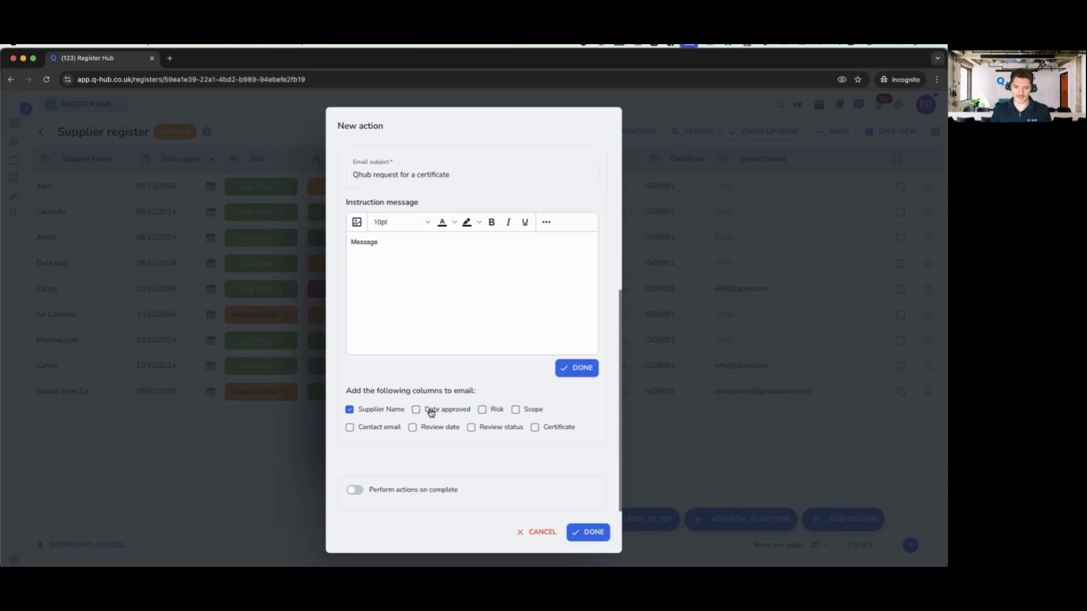
click(460, 410)
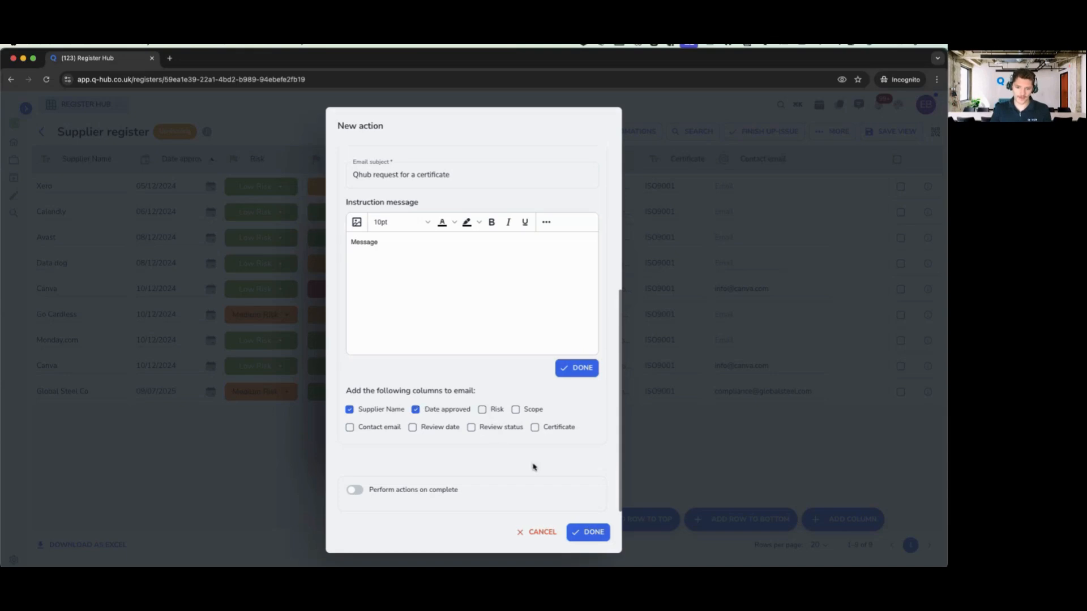
click(443, 428)
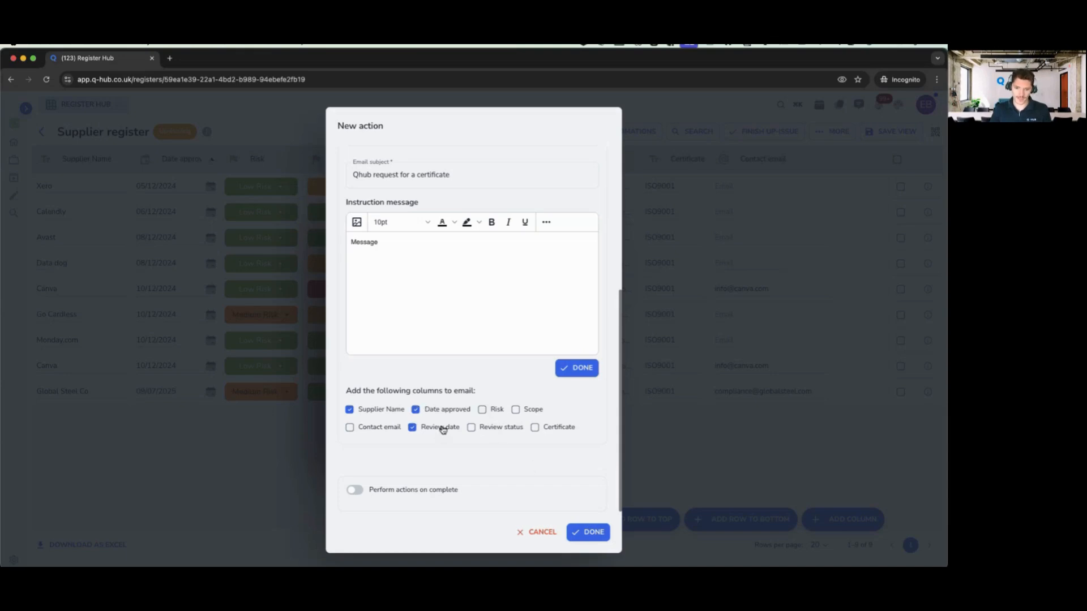
click(503, 428)
drag(354, 389, 465, 398)
click(465, 398)
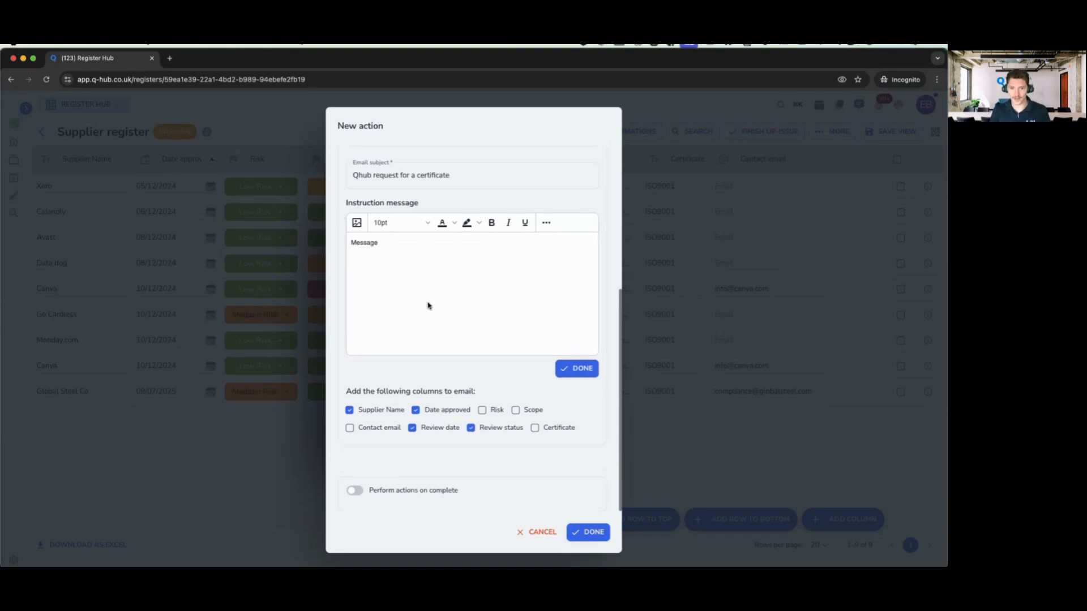
- Also include the Scope and Certificate columns in the request email
scroll(427, 303, up, 3)
scroll(412, 388, down, 3)
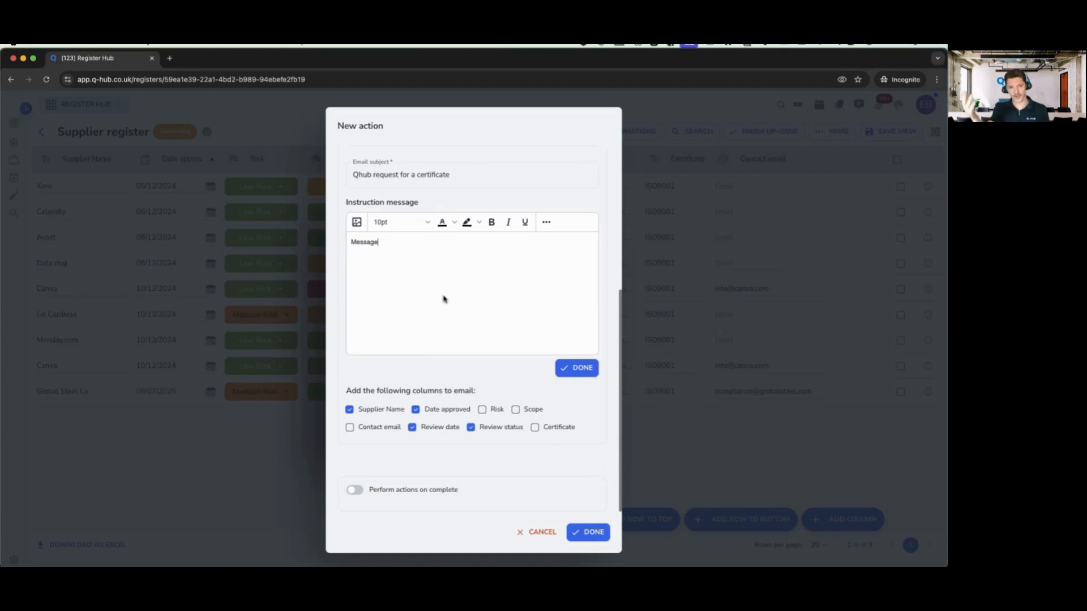
scroll(448, 298, up, 2)
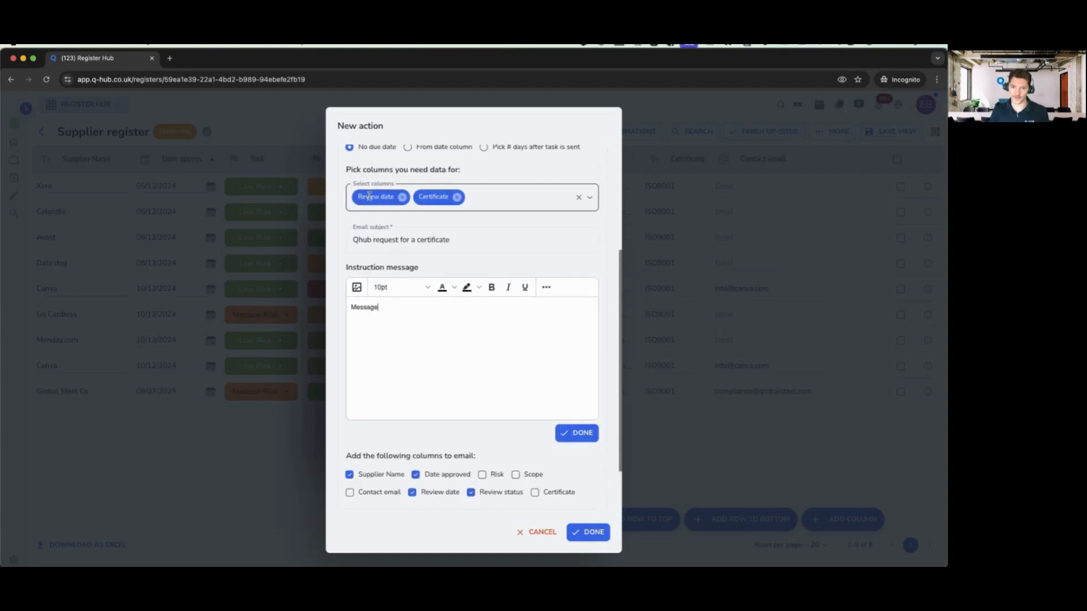
scroll(449, 277, down, 2)
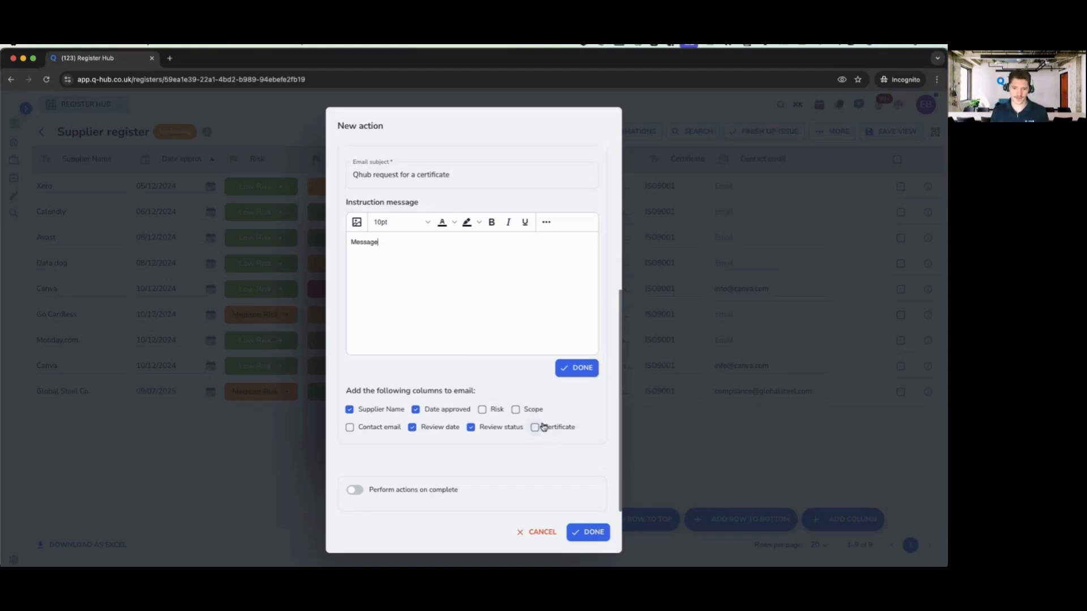
click(515, 409)
click(553, 436)
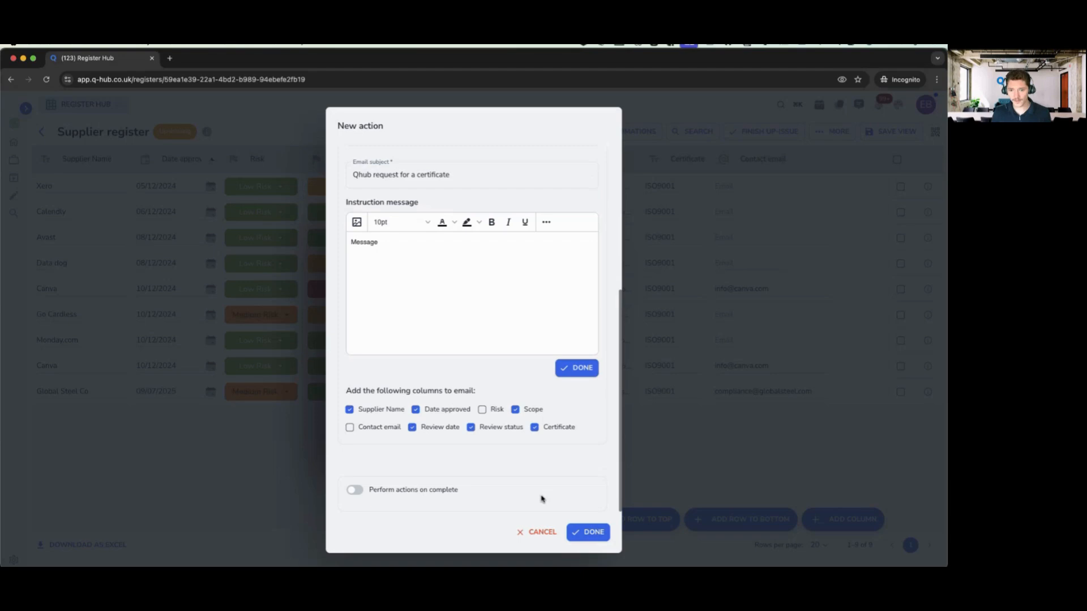
scroll(511, 374, up, 1)
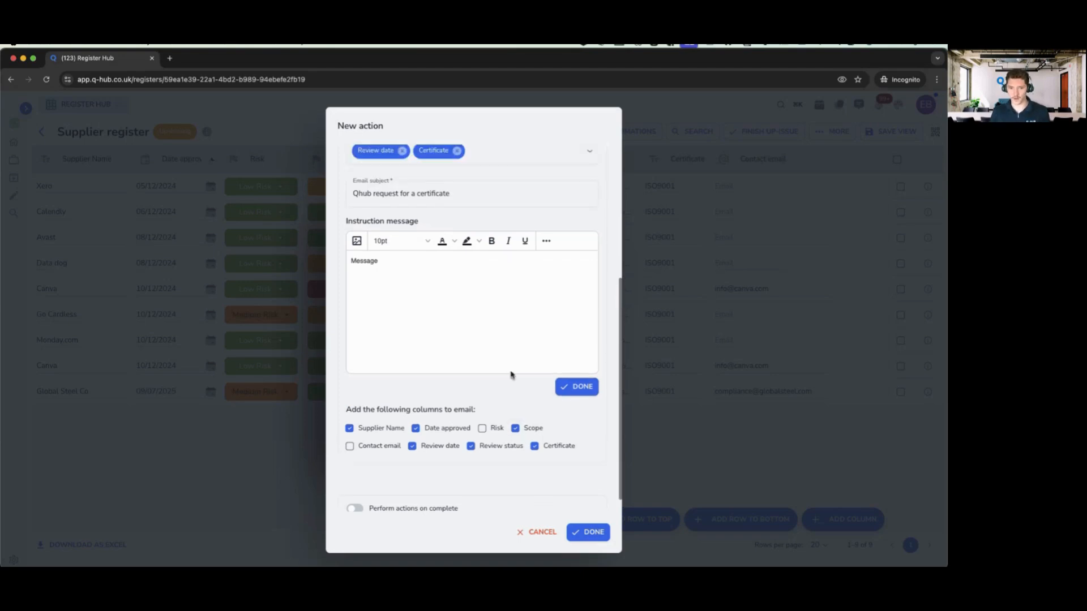
scroll(490, 273, down, 1)
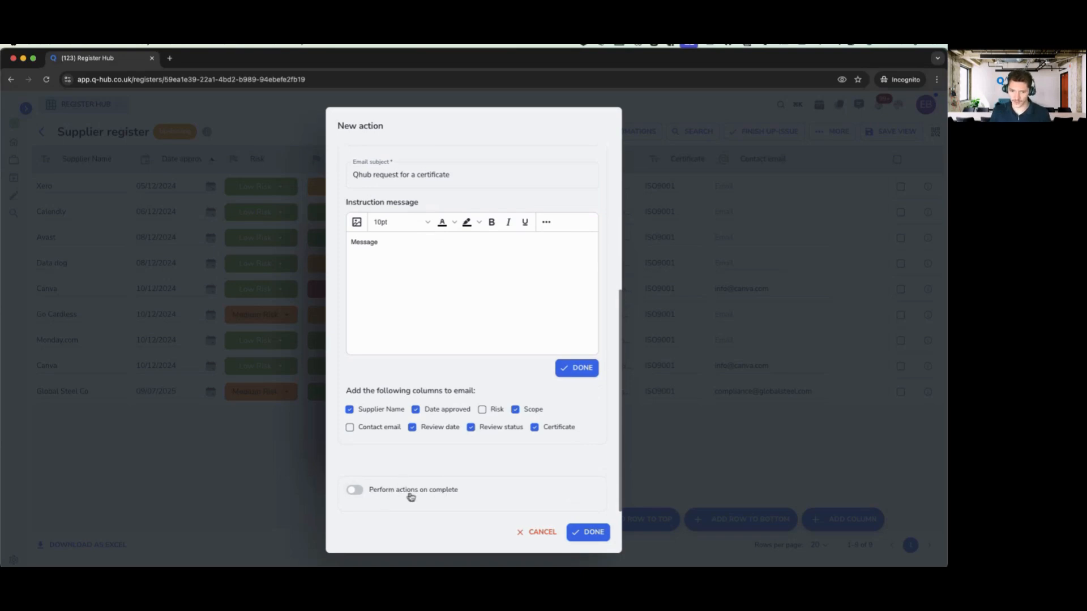
- Enable on-complete actions and start a new action setting Review status to Reviewed
click(352, 491)
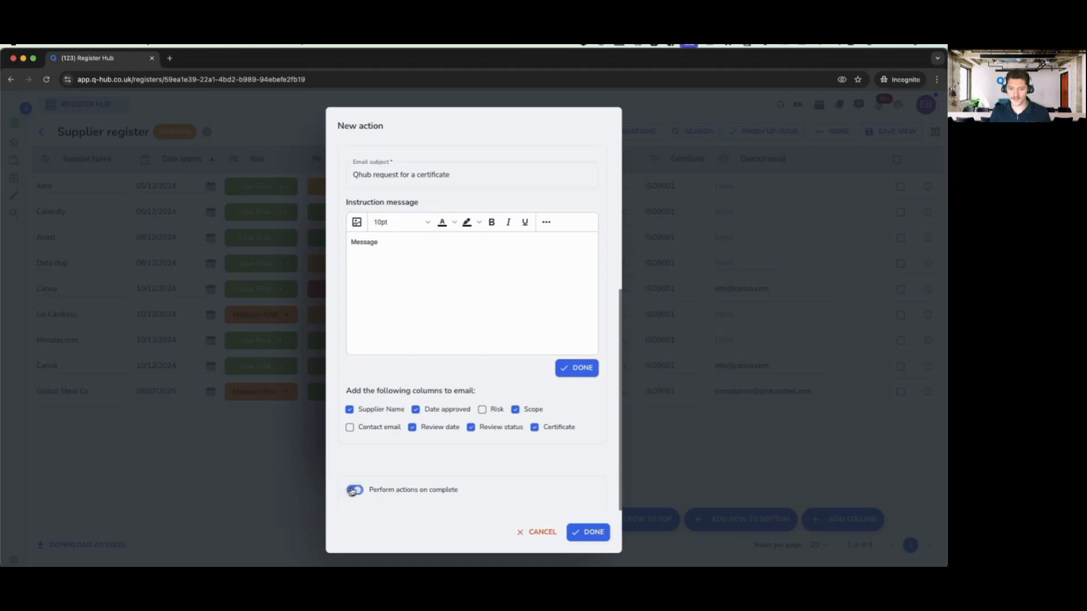
scroll(491, 366, up, 3)
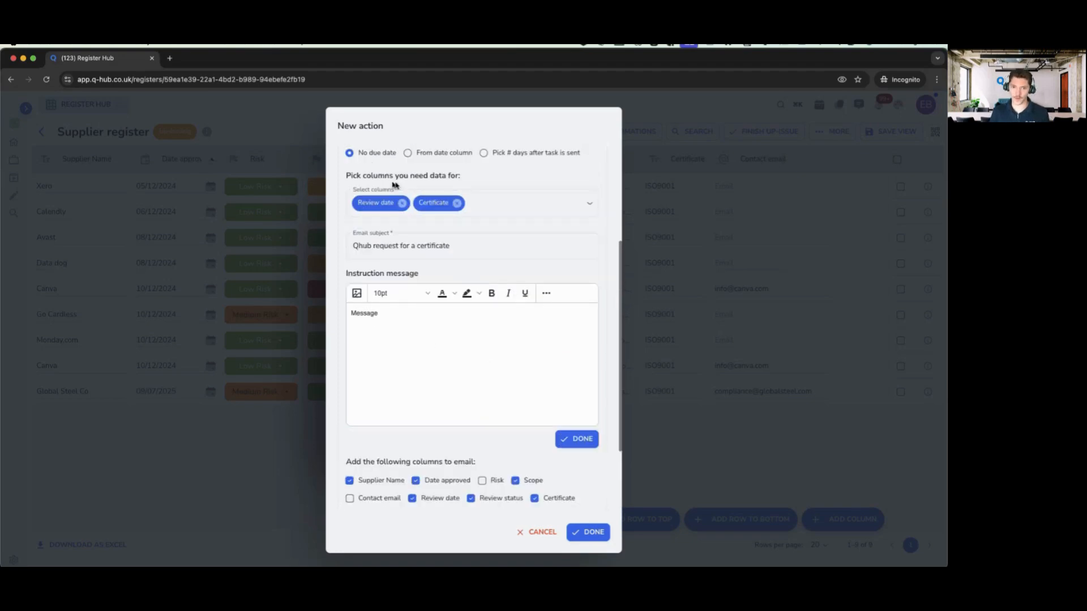
scroll(528, 351, down, 3)
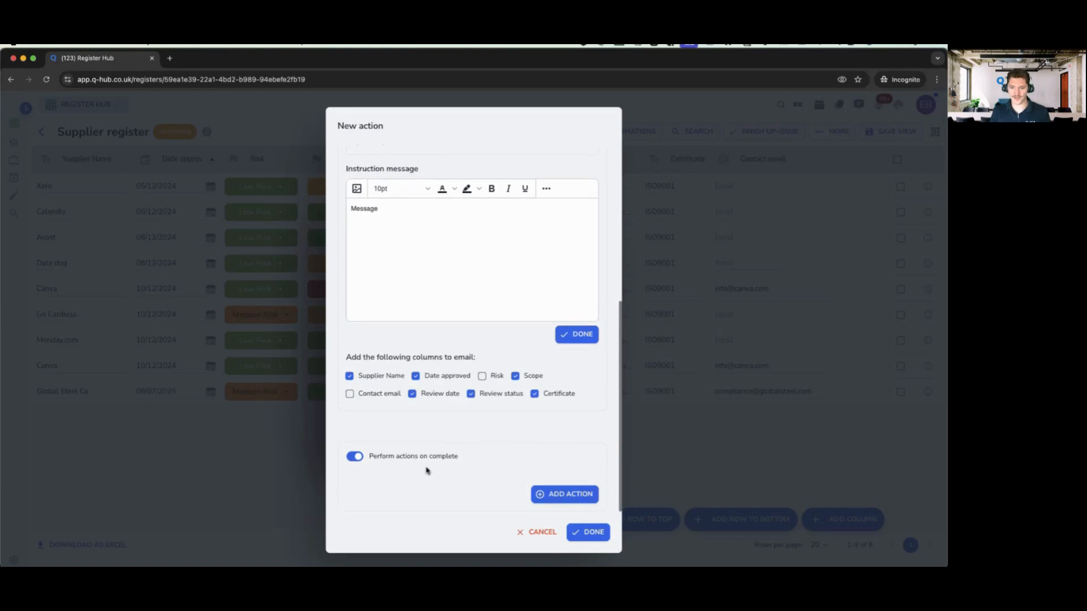
click(542, 494)
click(383, 327)
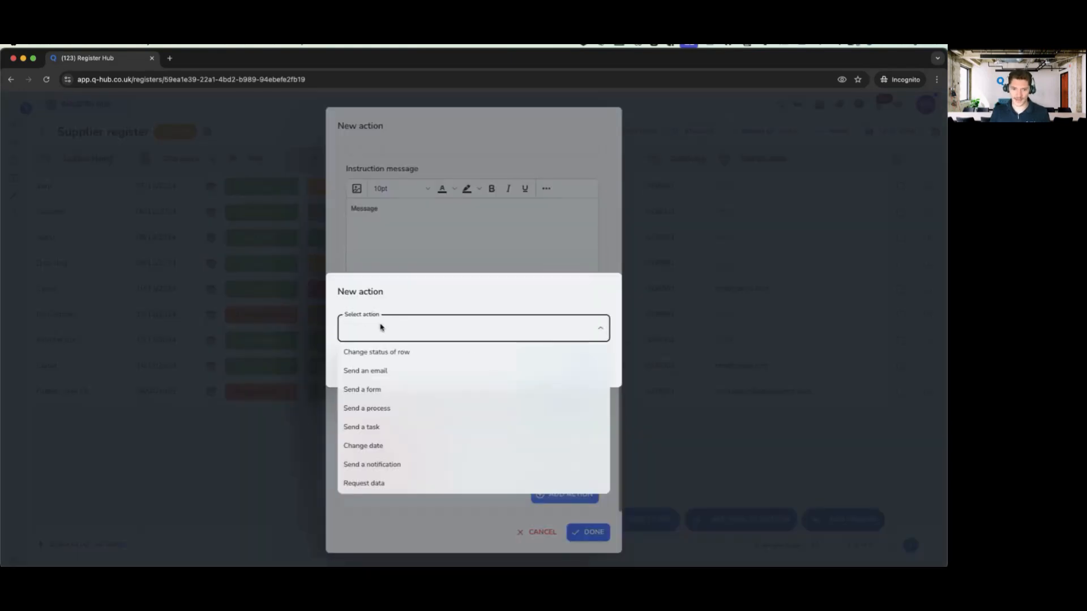
click(401, 358)
click(402, 357)
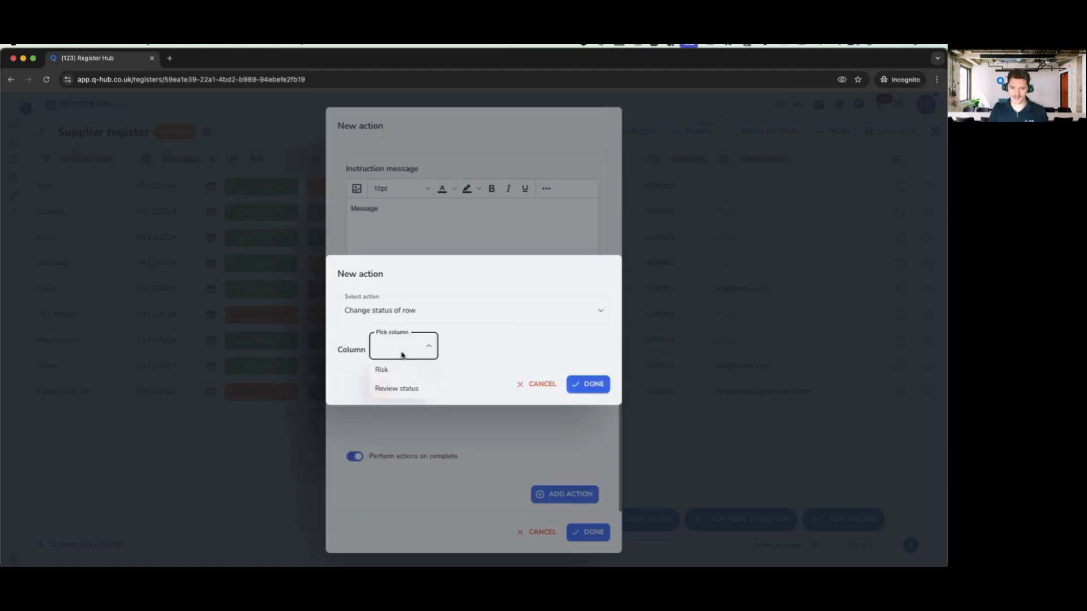
click(401, 390)
click(478, 357)
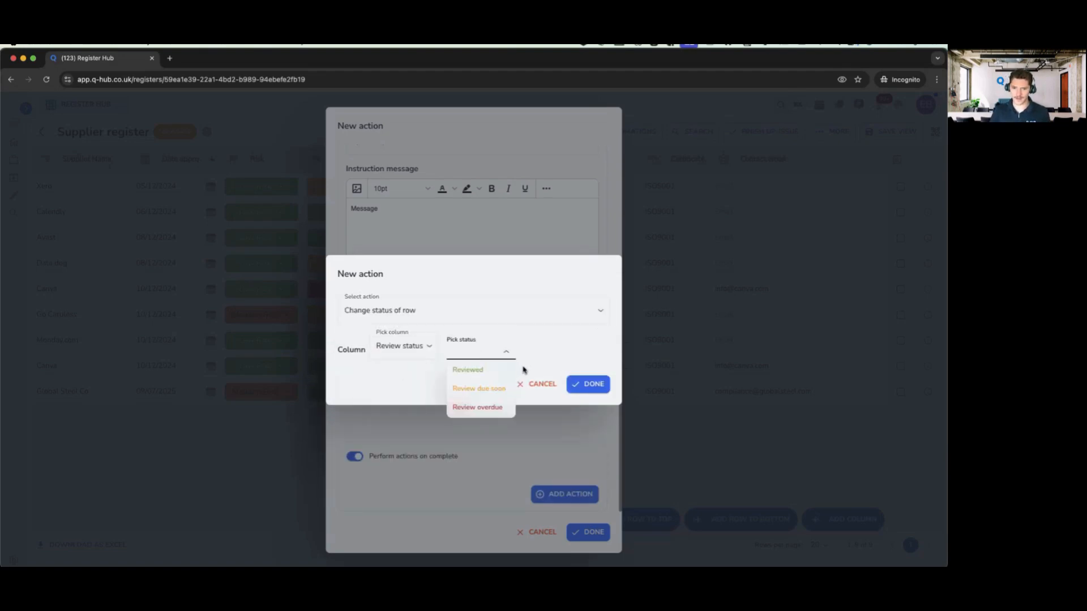
click(484, 370)
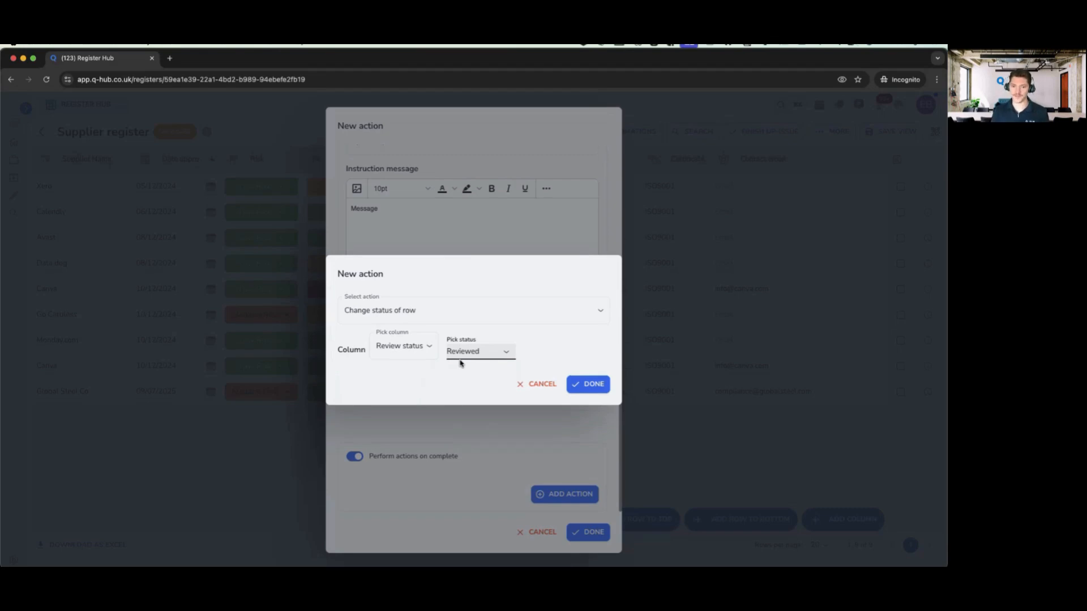
- Change it to notify a chosen user with 'Supplier uploaded certs, please check' and save it
click(420, 313)
click(404, 447)
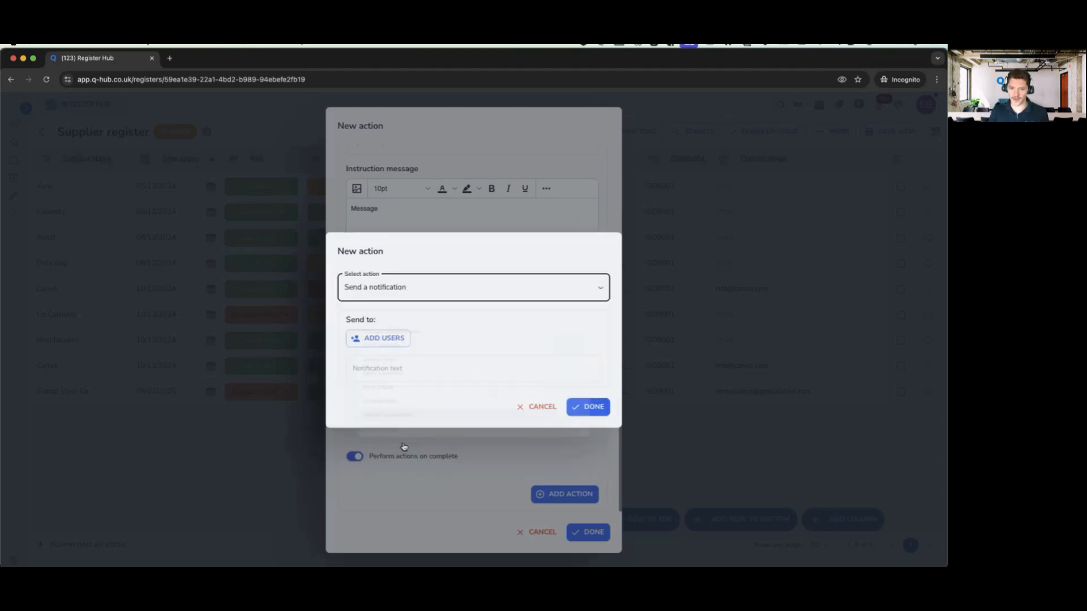
click(378, 338)
click(451, 286)
click(546, 533)
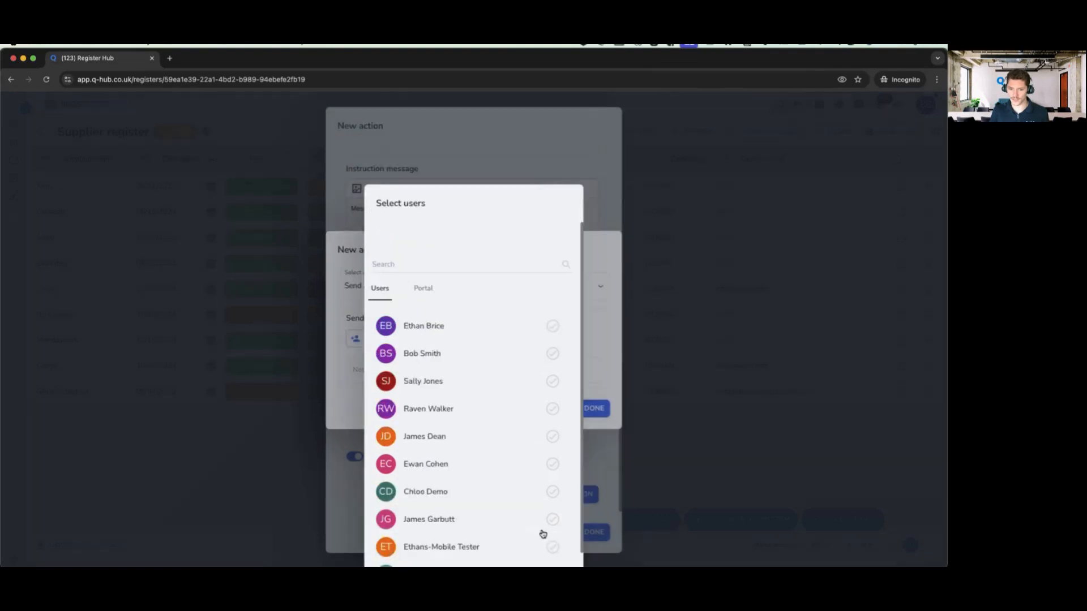
click(425, 376)
text(Supp)
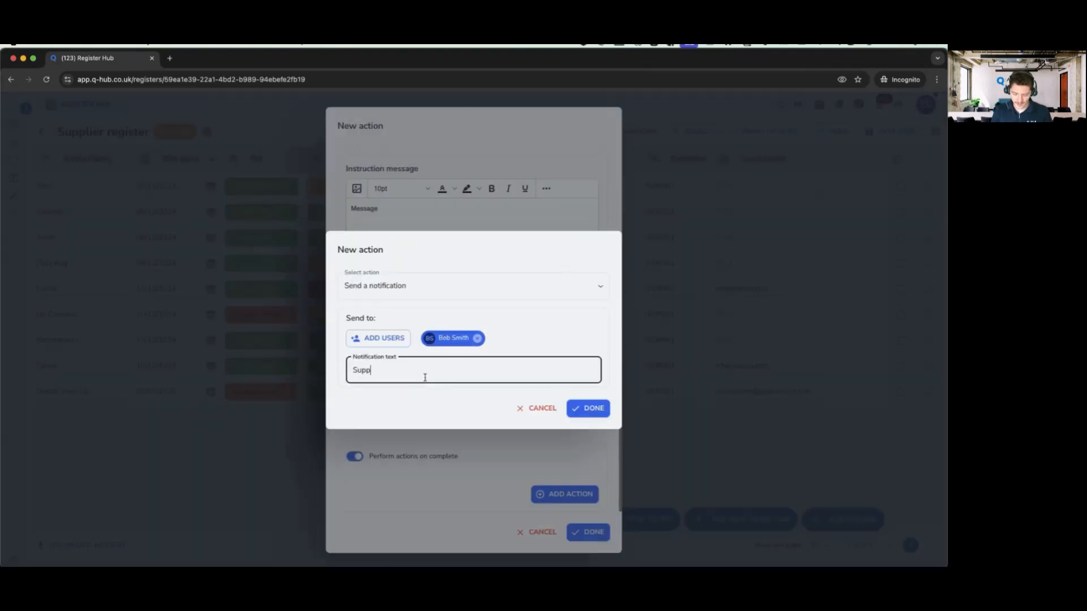
text(lier uploaded )
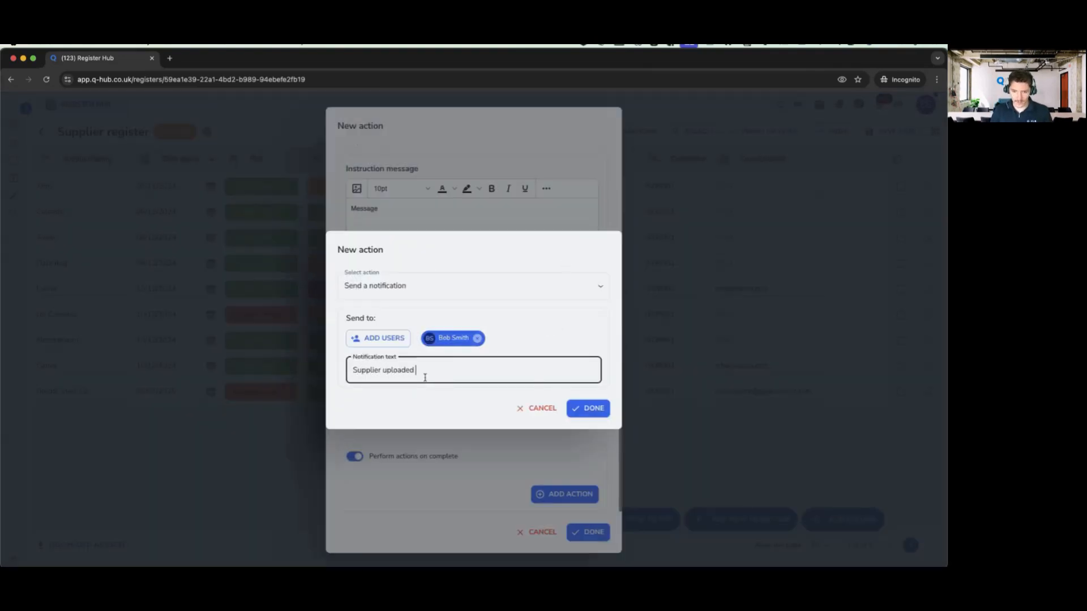
text(certs, please check)
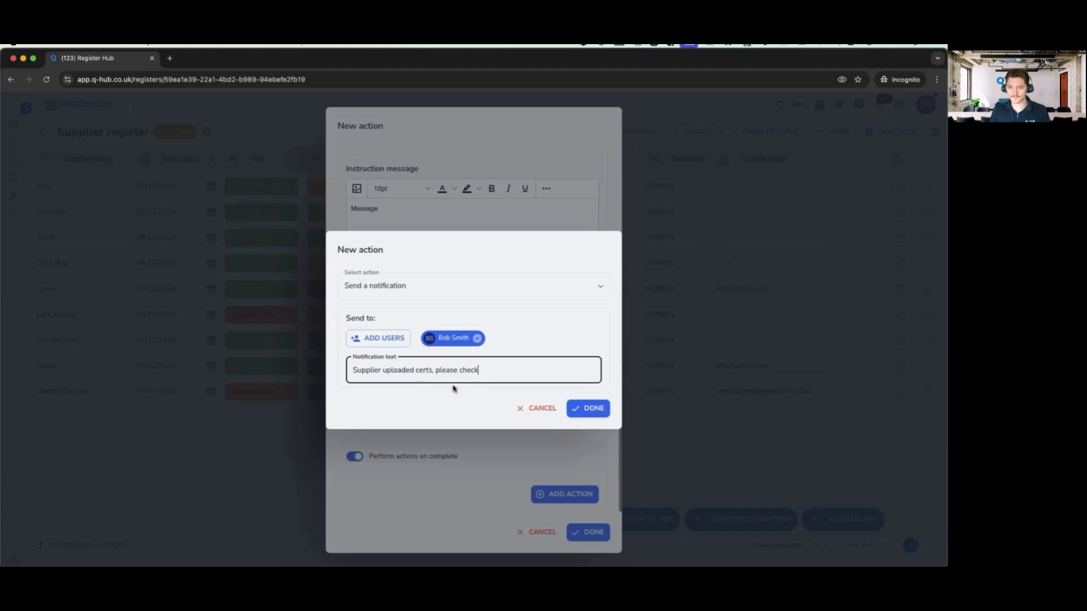
click(593, 408)
scroll(518, 436, down, 2)
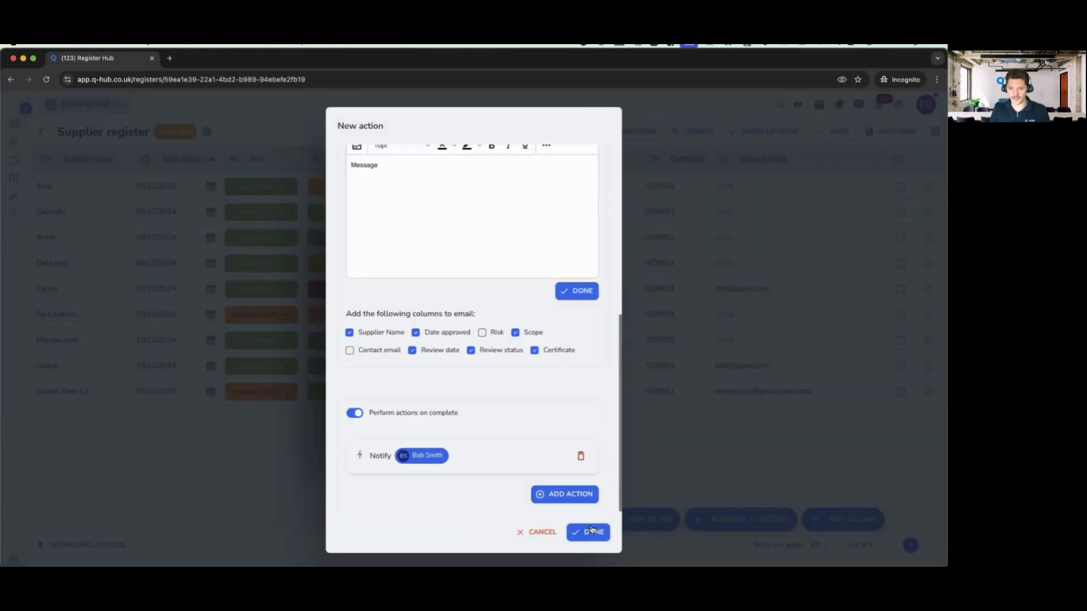
- Save the request-data action and the 30-days-before-review automation, then close the automations list
click(586, 529)
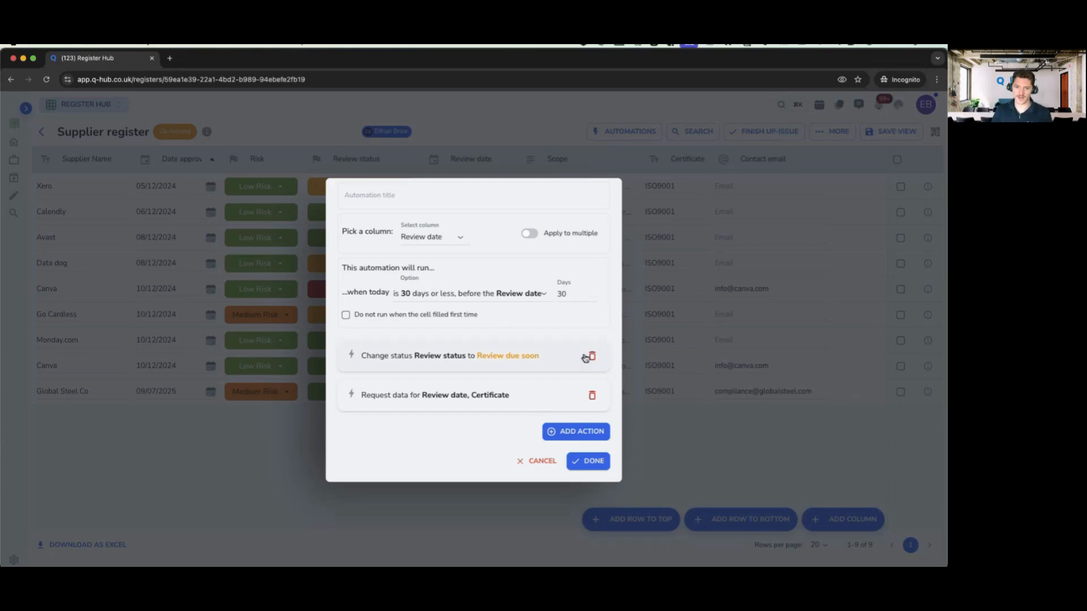
drag(403, 357, 485, 371)
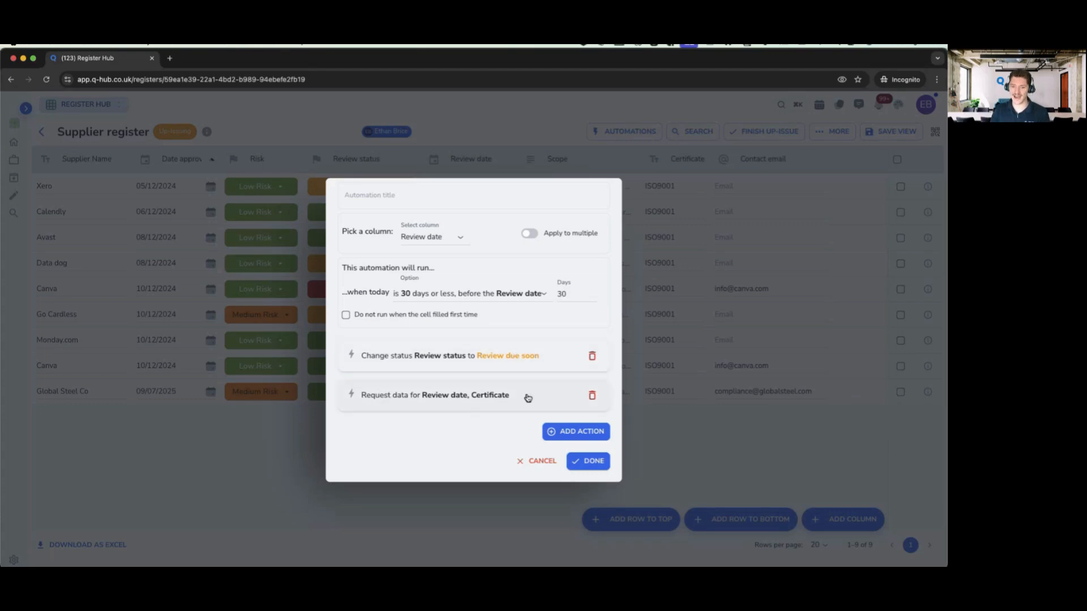
click(594, 472)
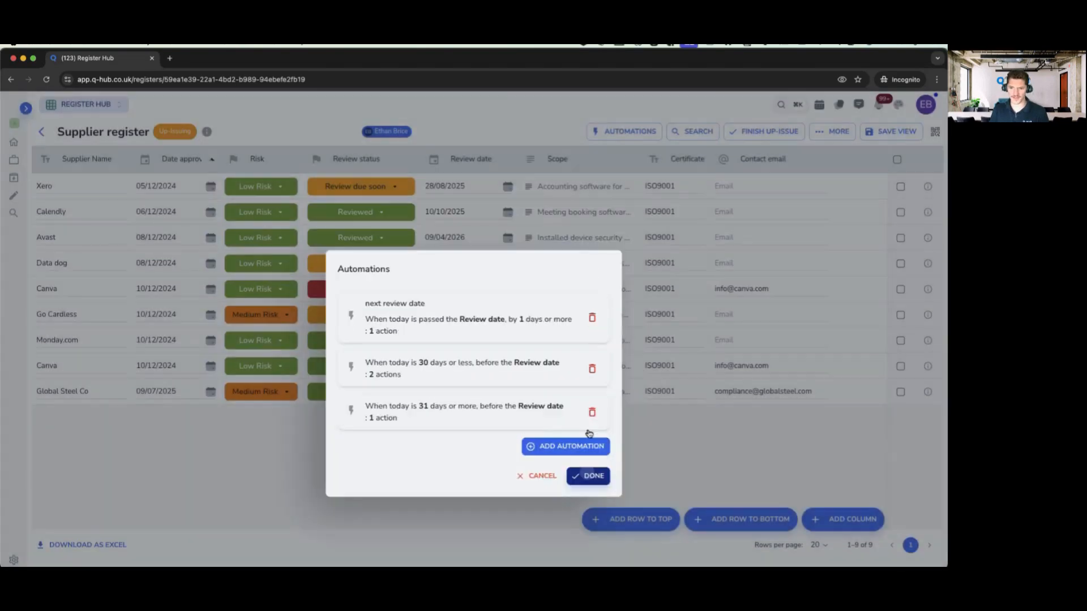
click(588, 473)
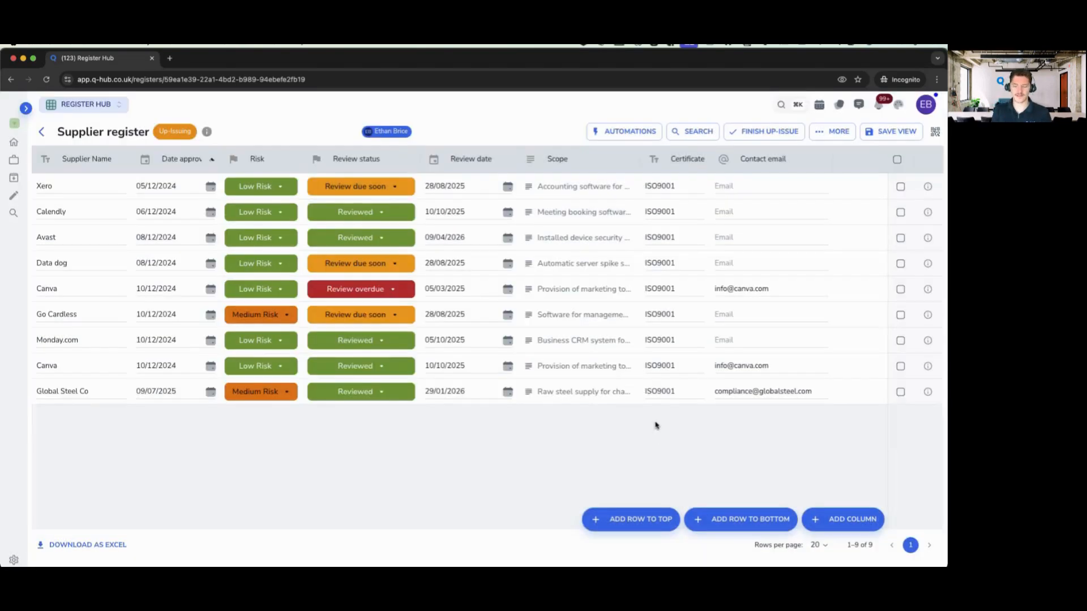
click(928, 392)
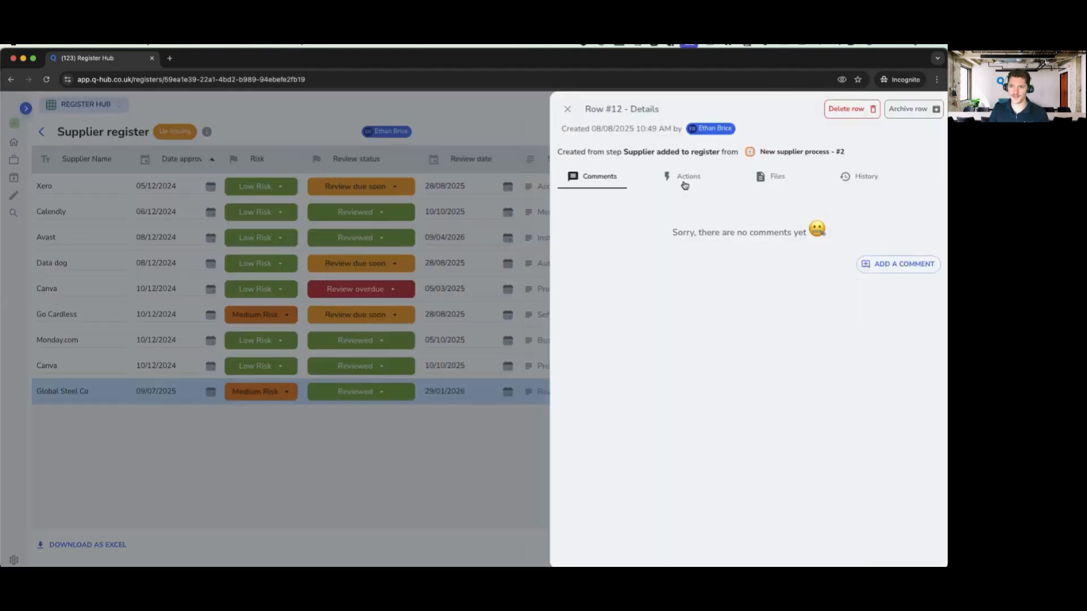
click(686, 181)
drag(582, 226, 876, 232)
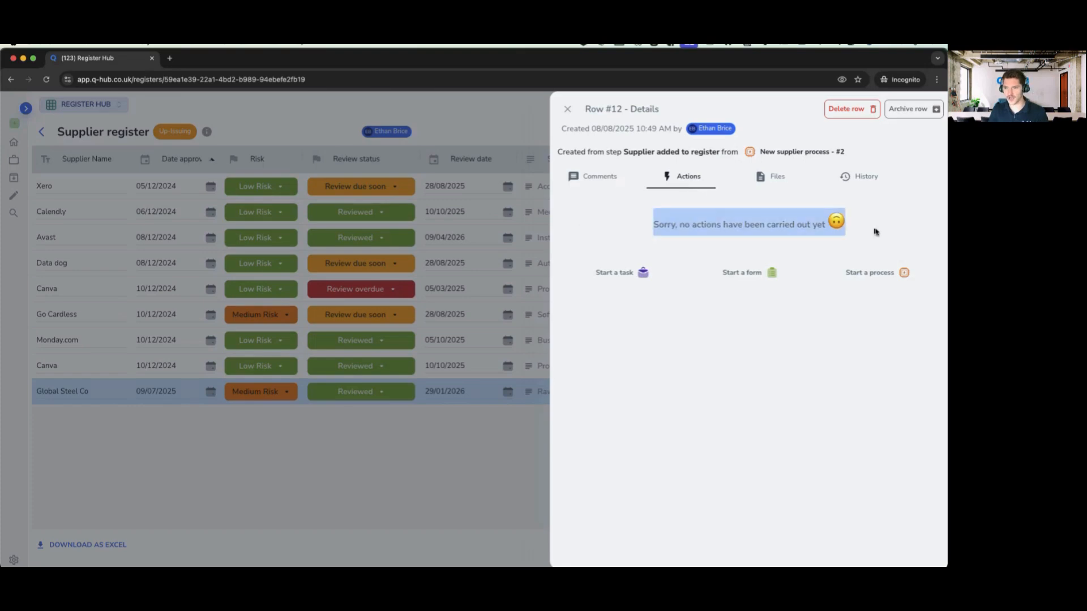
click(876, 232)
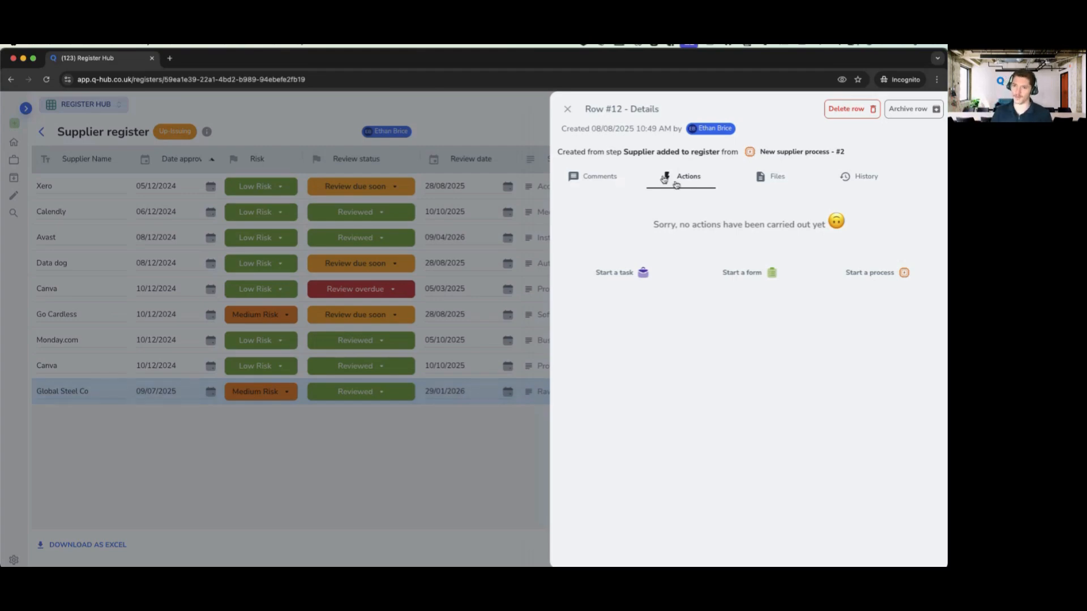
click(568, 111)
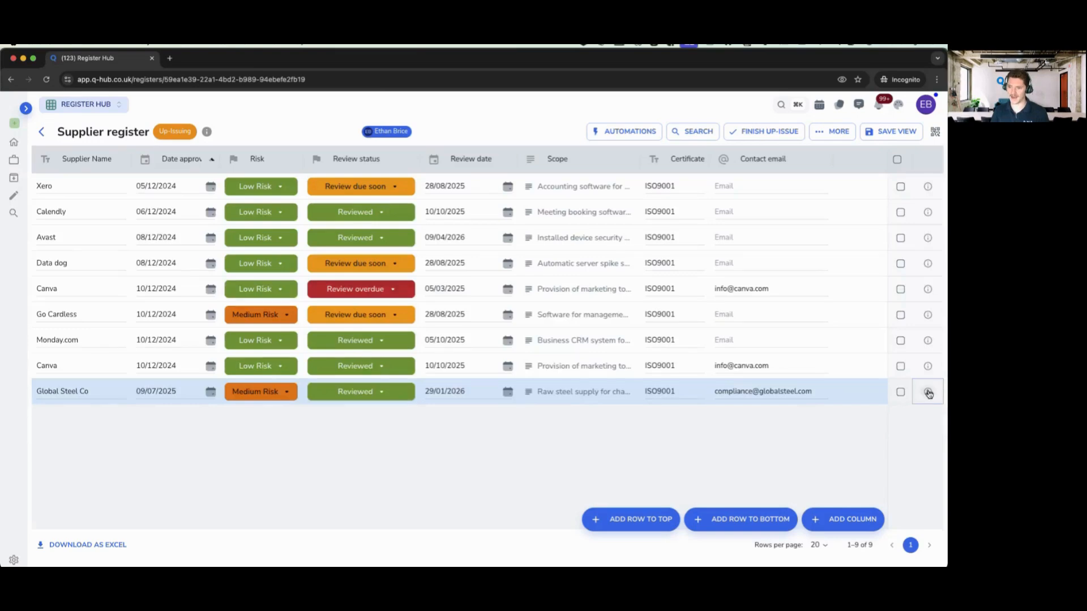
click(928, 391)
click(674, 184)
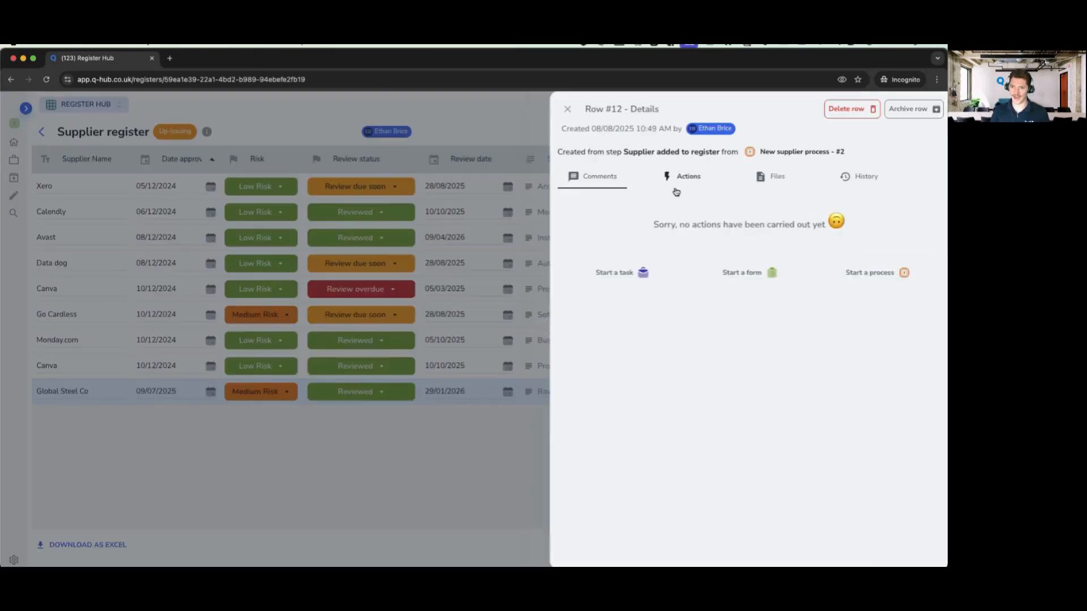
click(568, 110)
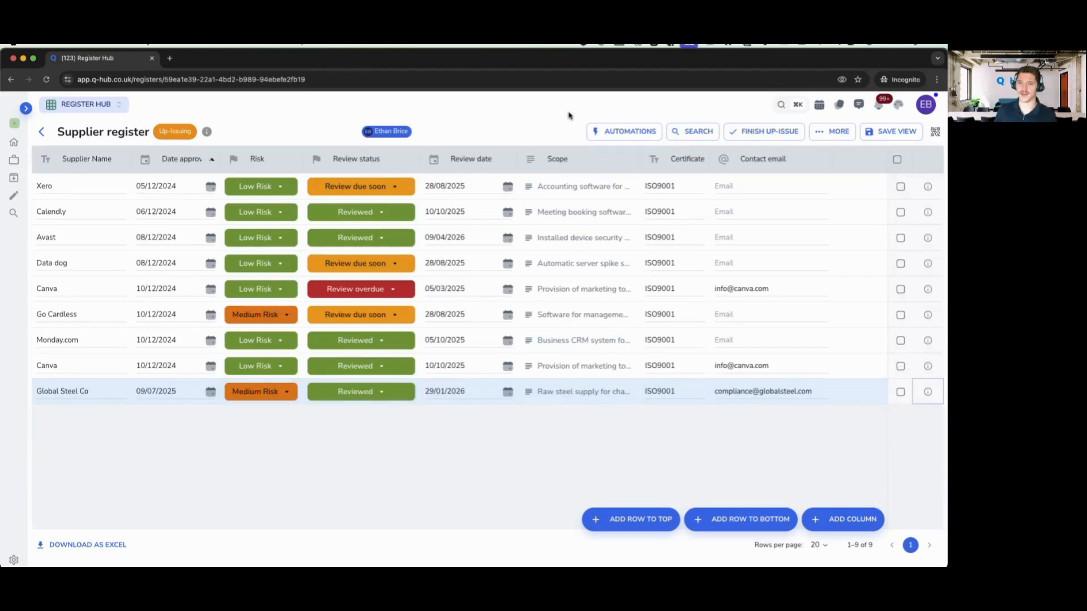
- Open the 31-days-or-more automation and check its Reviewed action, Review date column and timing
click(614, 126)
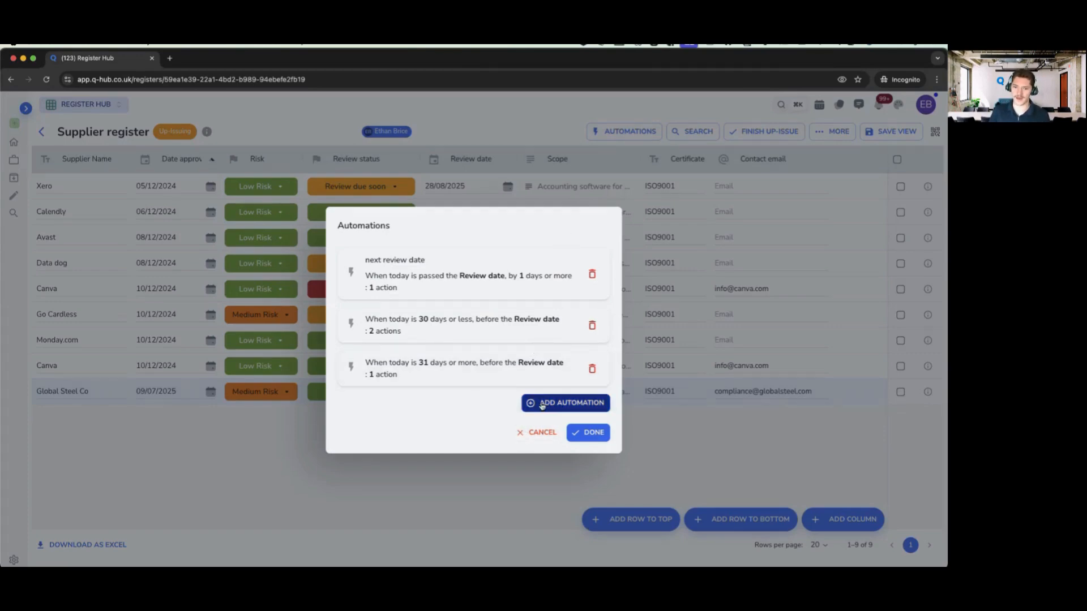
click(442, 367)
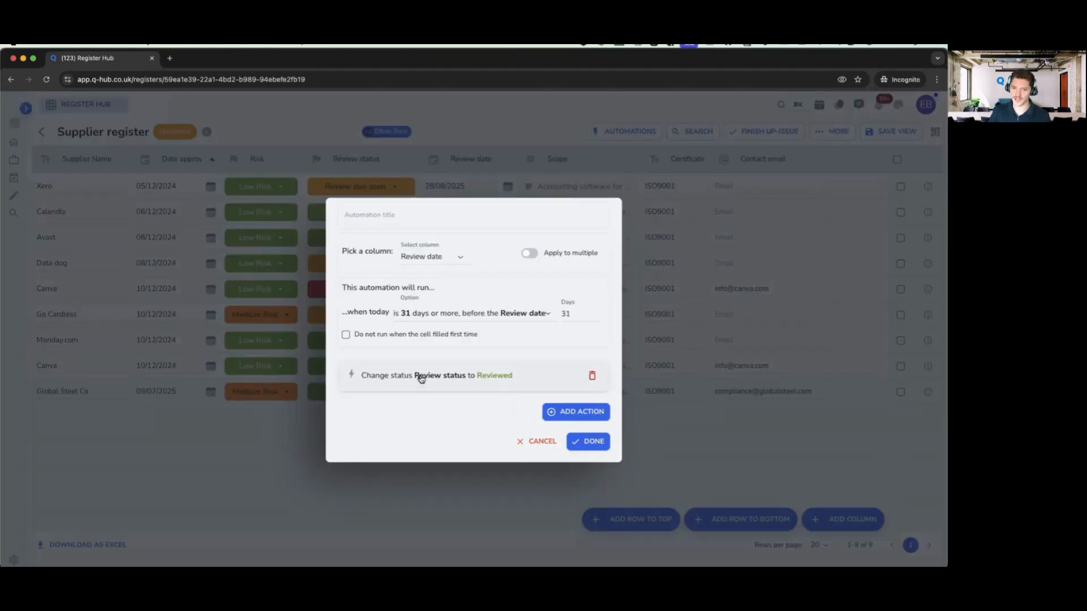
click(417, 375)
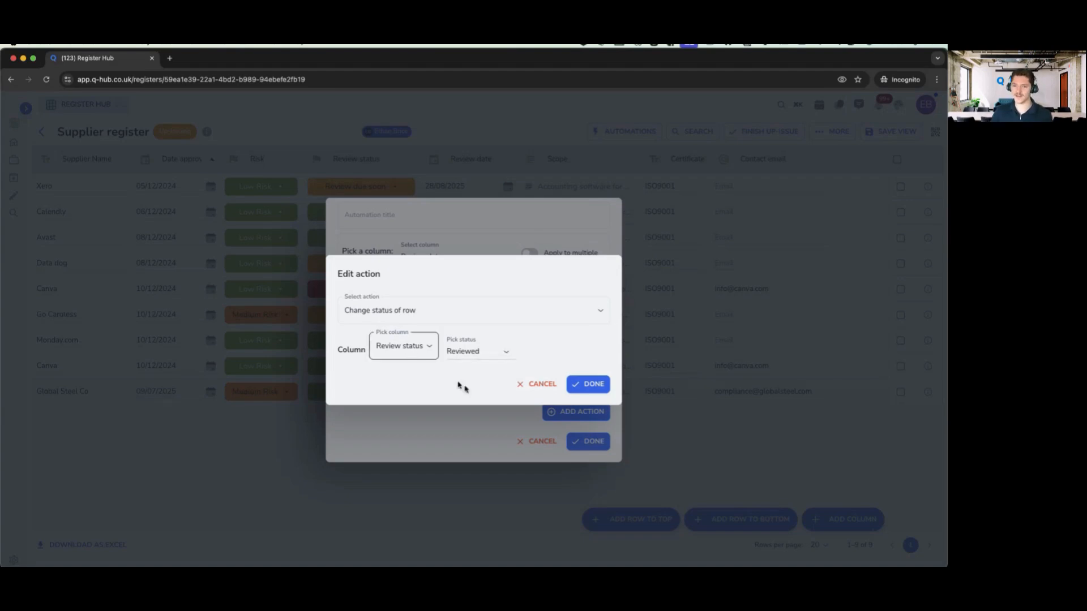
click(532, 390)
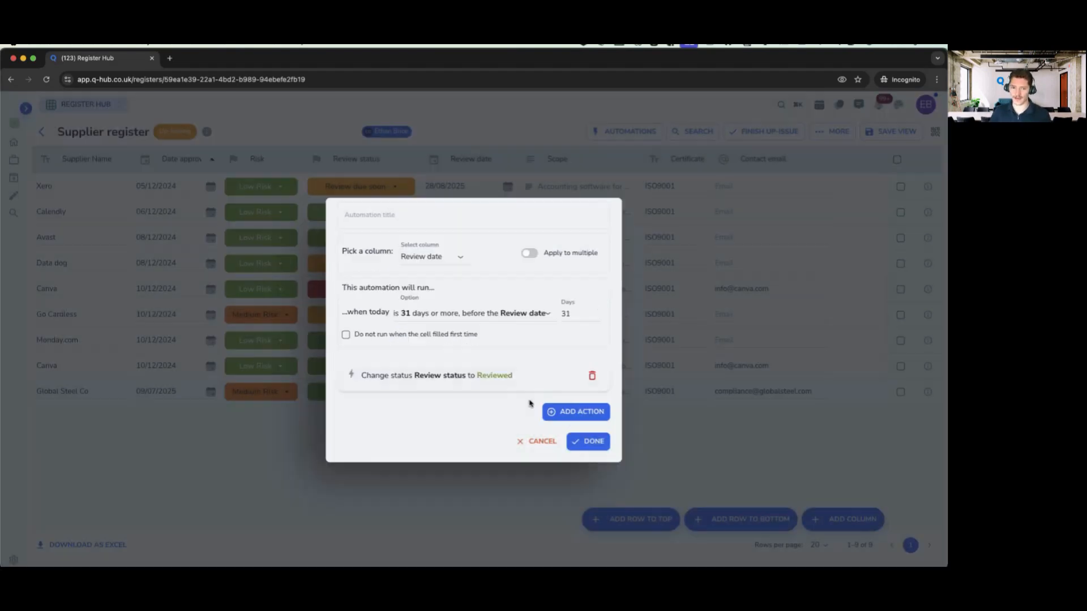
click(428, 260)
click(426, 368)
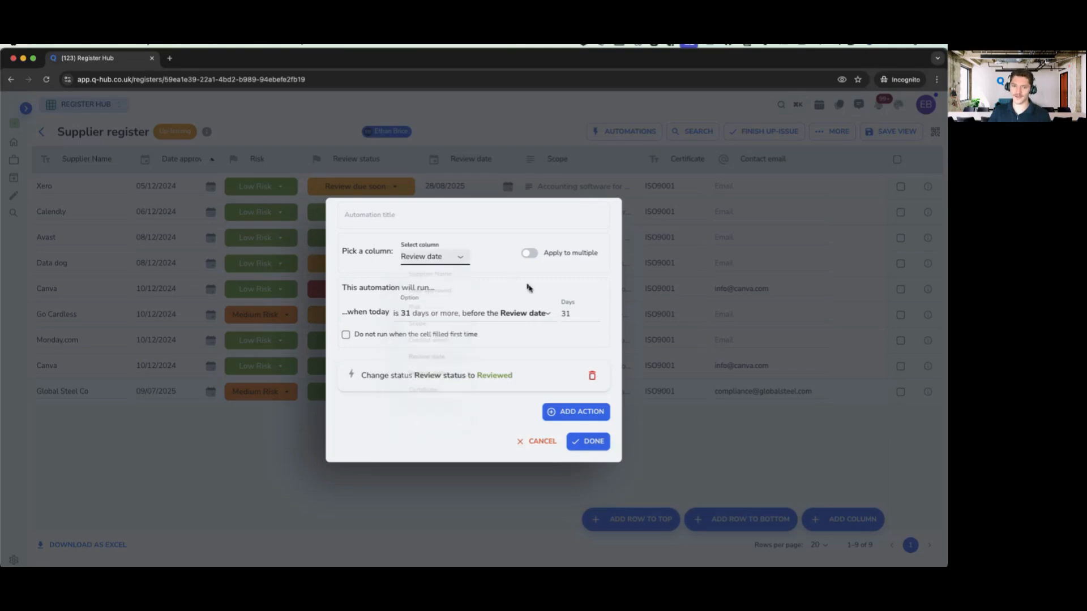
click(417, 315)
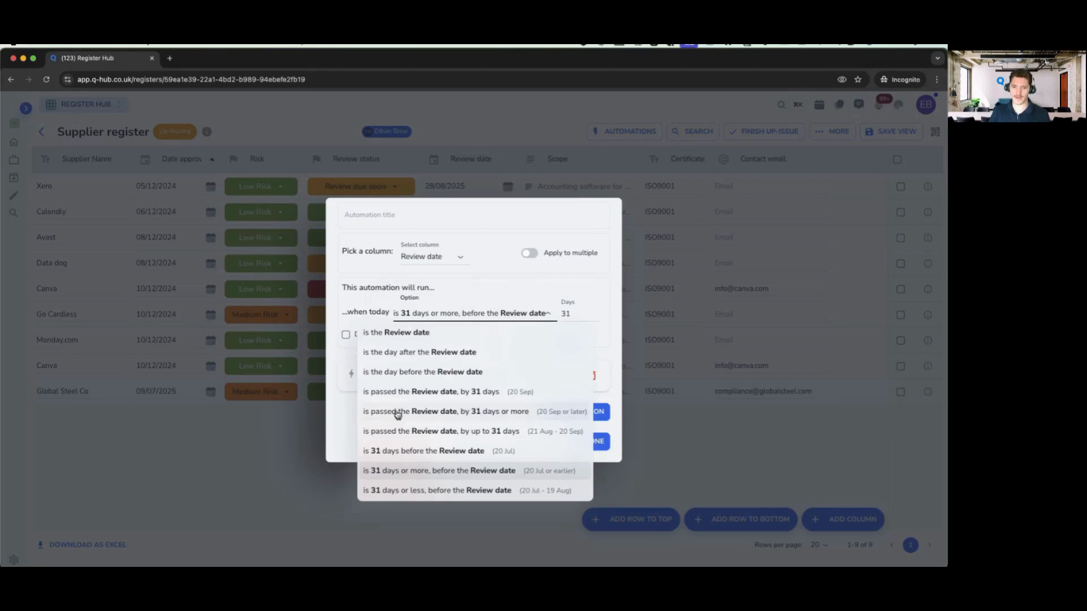
click(479, 280)
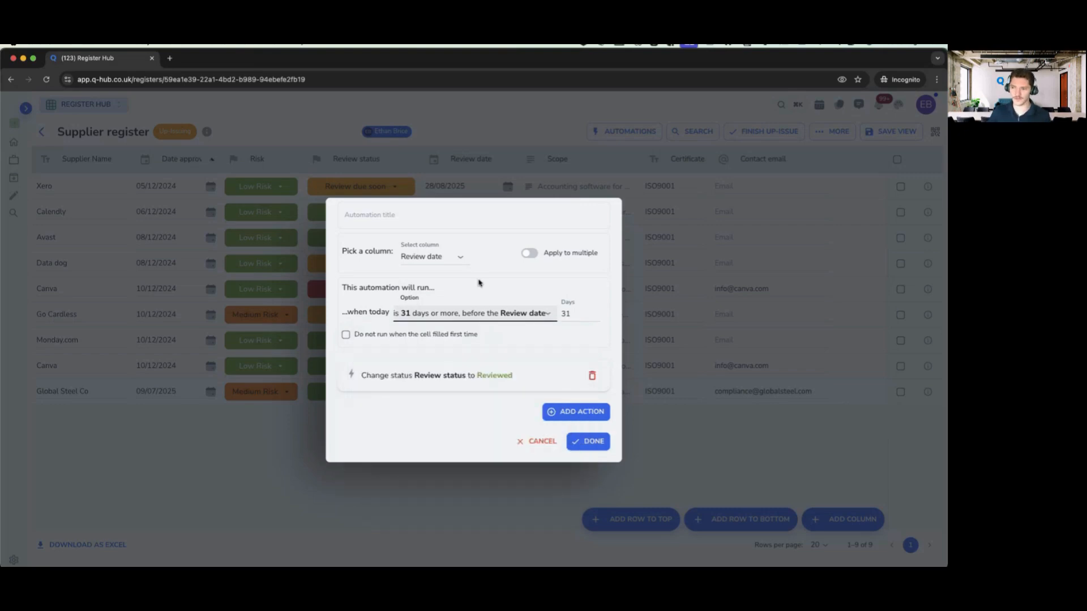
click(558, 411)
- Add a status-change action setting Review status to Review overdue
click(359, 329)
click(351, 352)
click(393, 348)
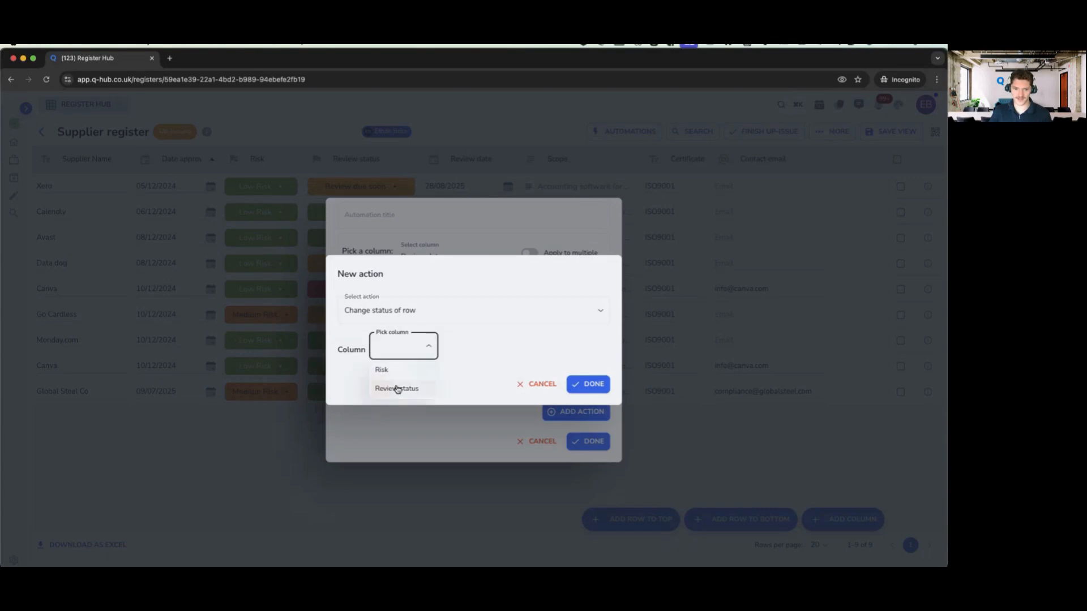
click(395, 372)
click(408, 349)
click(389, 389)
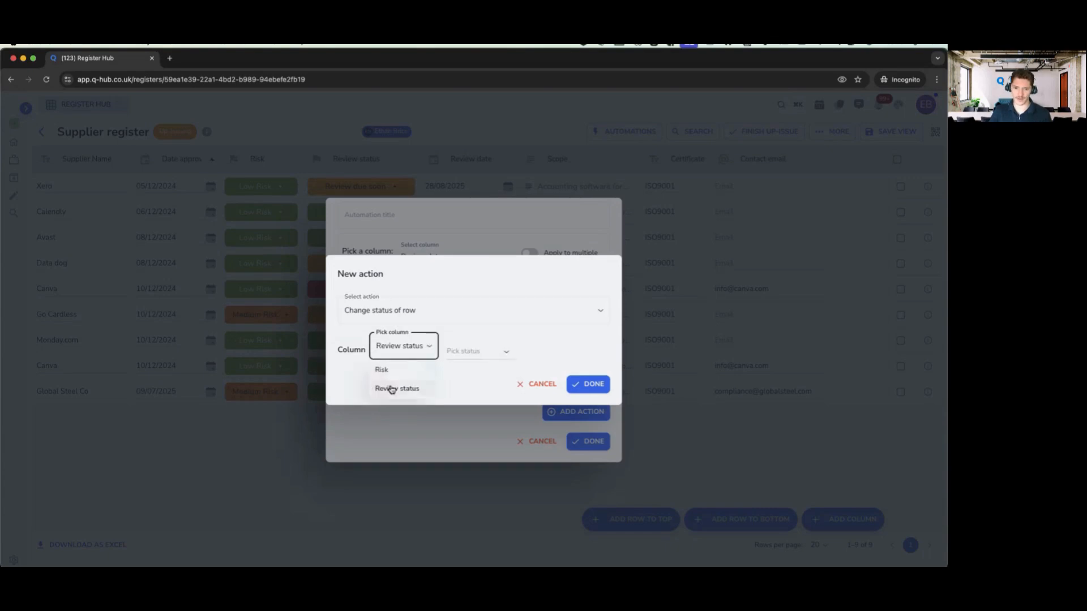
click(479, 351)
click(478, 407)
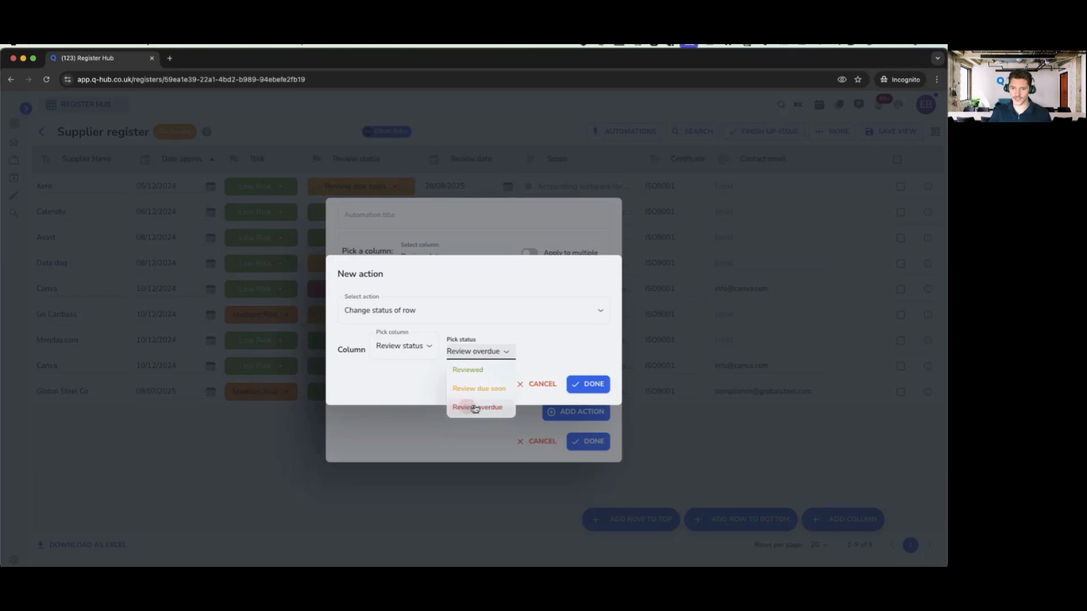
click(604, 388)
click(575, 430)
- Abandon a draft notification action, then delete the Review overdue status action
click(374, 326)
click(375, 352)
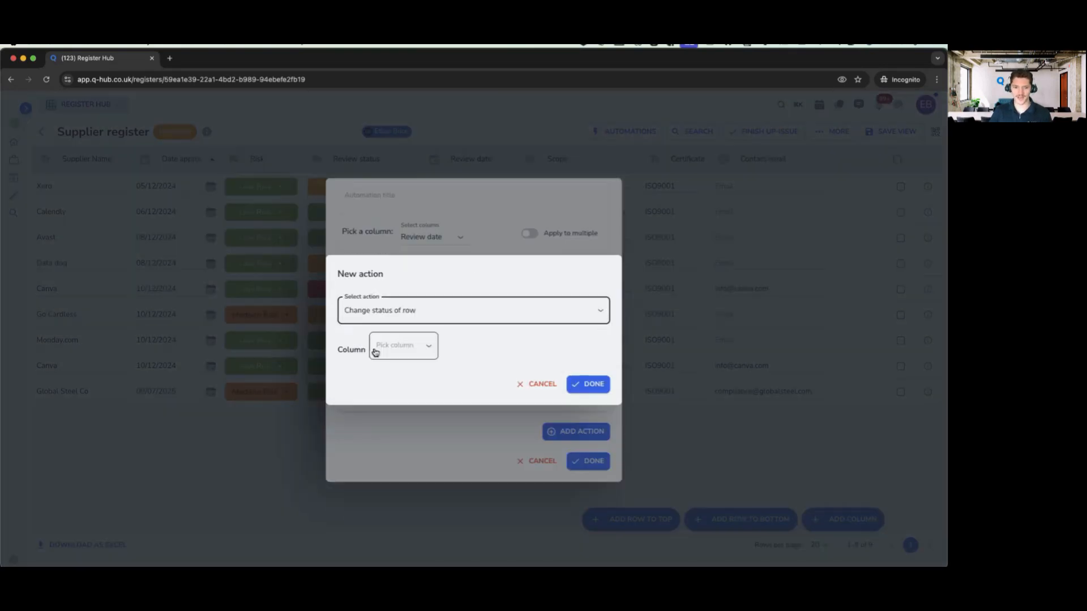
click(375, 352)
click(393, 316)
click(417, 316)
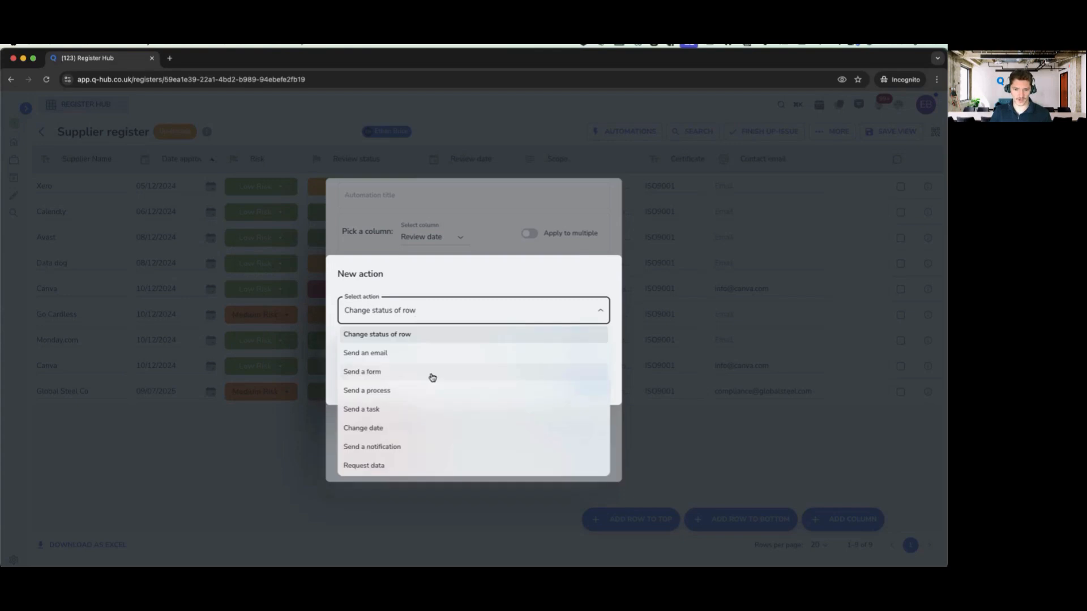
click(398, 448)
click(376, 342)
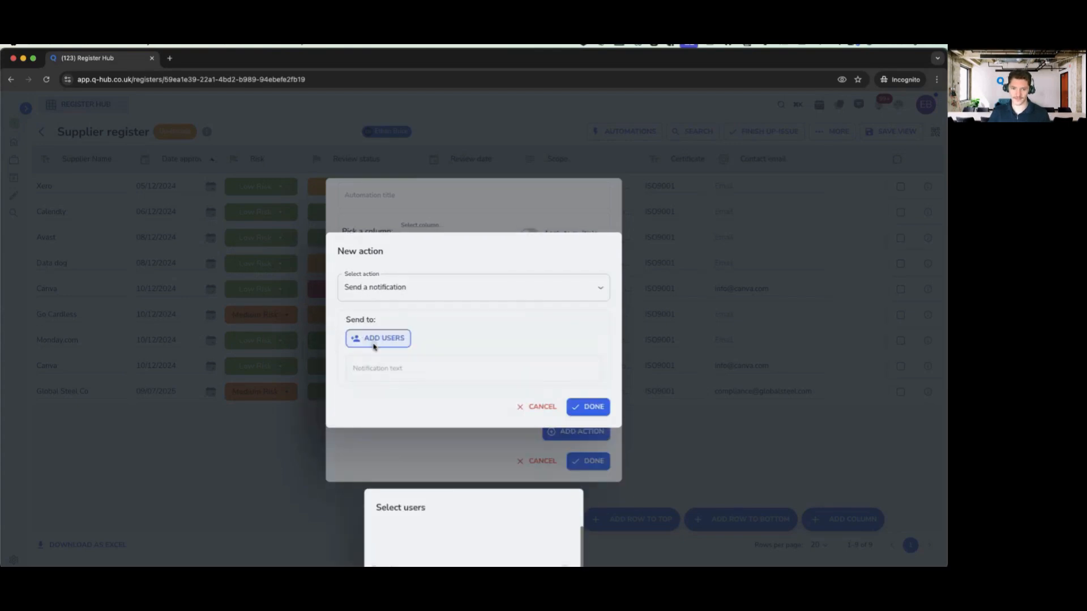
click(548, 551)
click(395, 371)
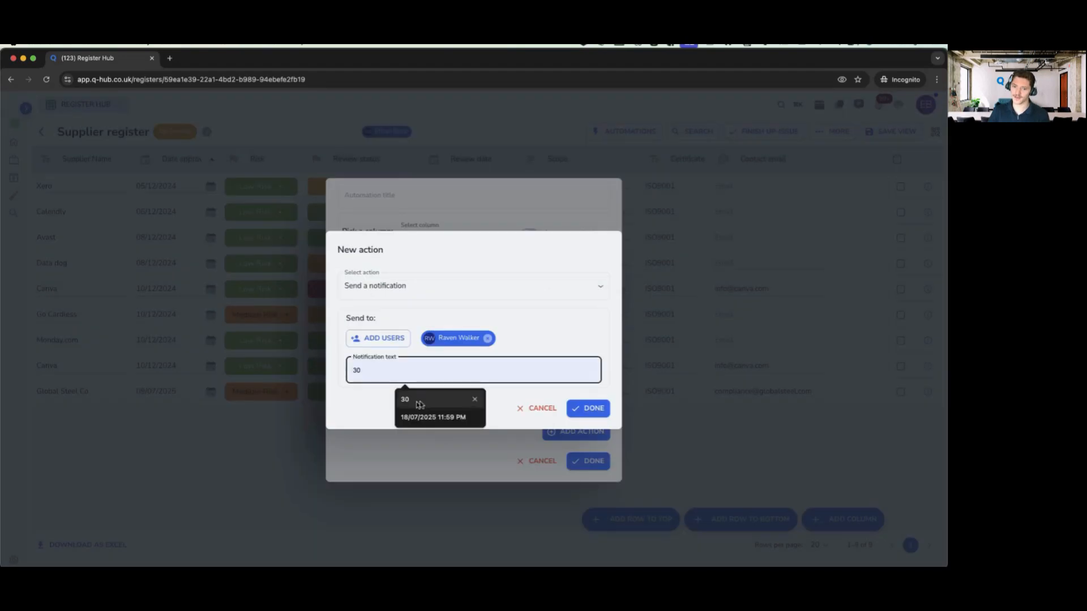
click(541, 414)
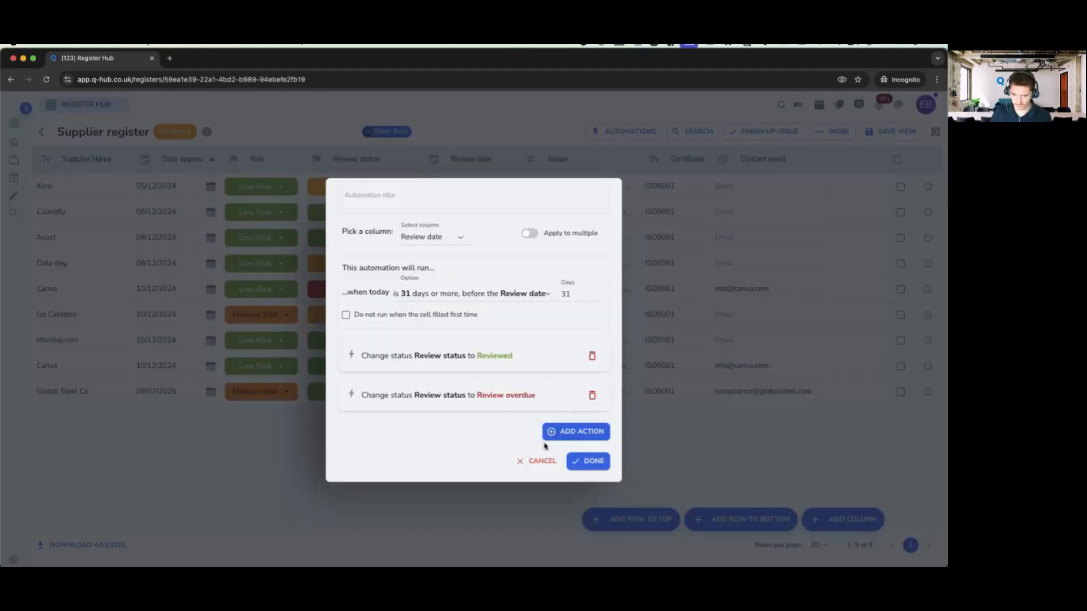
click(593, 395)
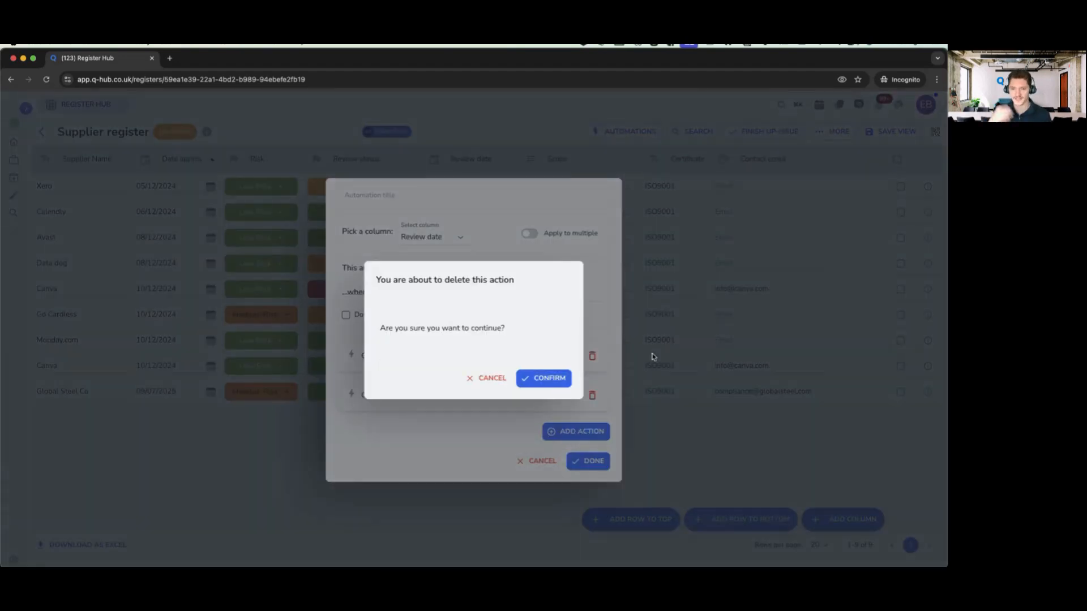
click(543, 377)
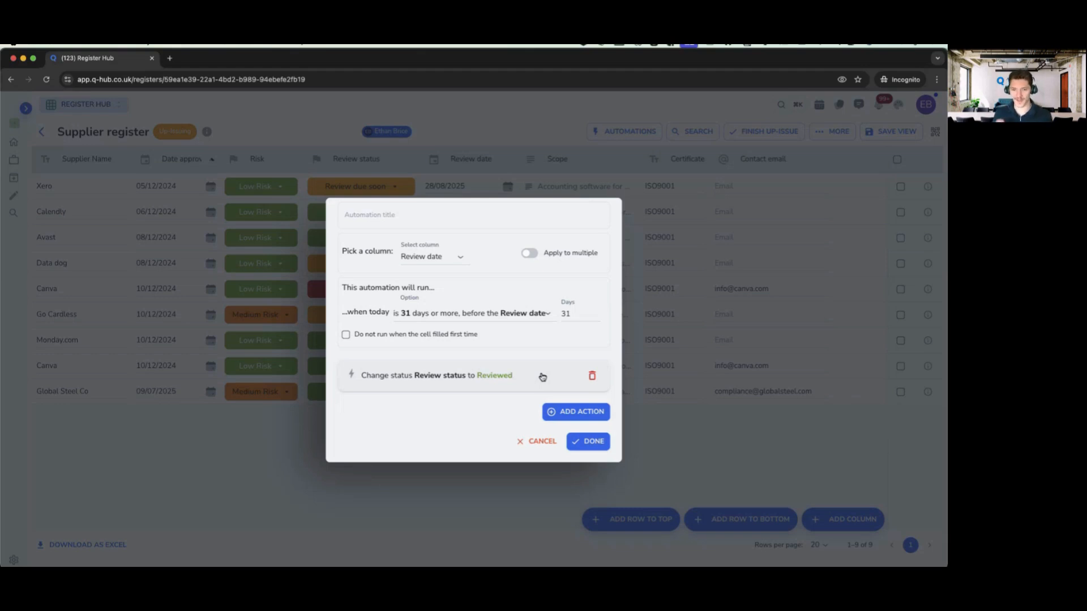
- Close the automation dialogs, finish the Supplier register up-issue and open Risk and Opportunities
click(530, 444)
click(532, 433)
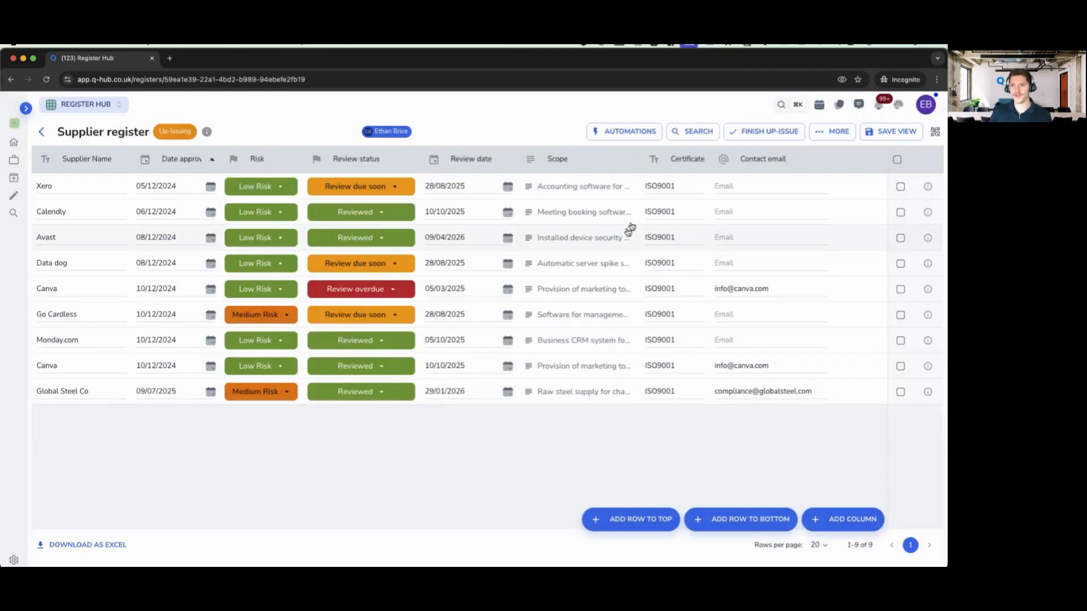
click(756, 132)
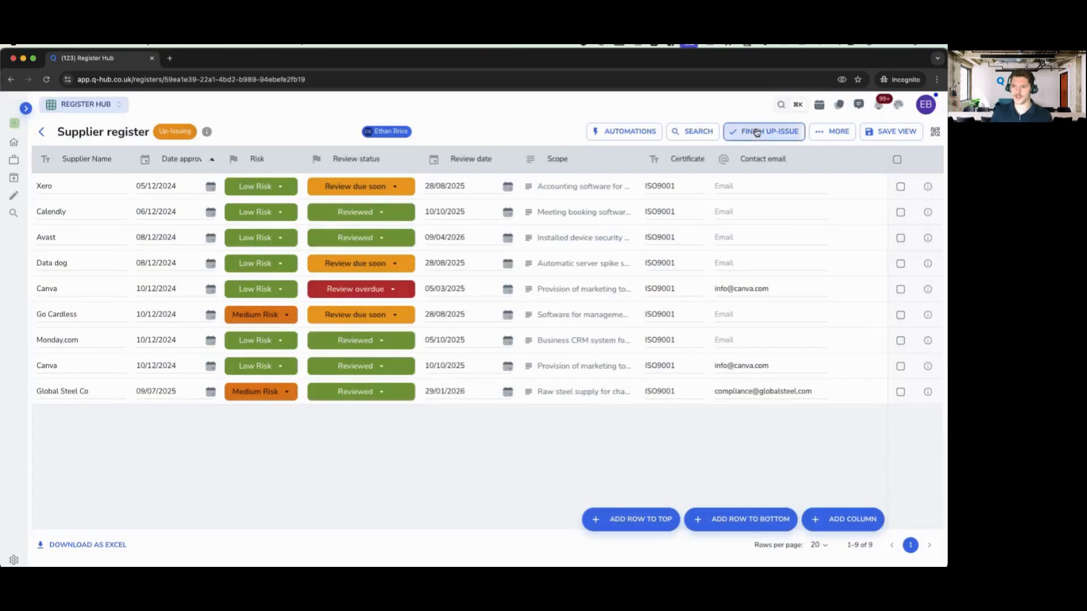
click(43, 134)
scroll(325, 302, down, 3)
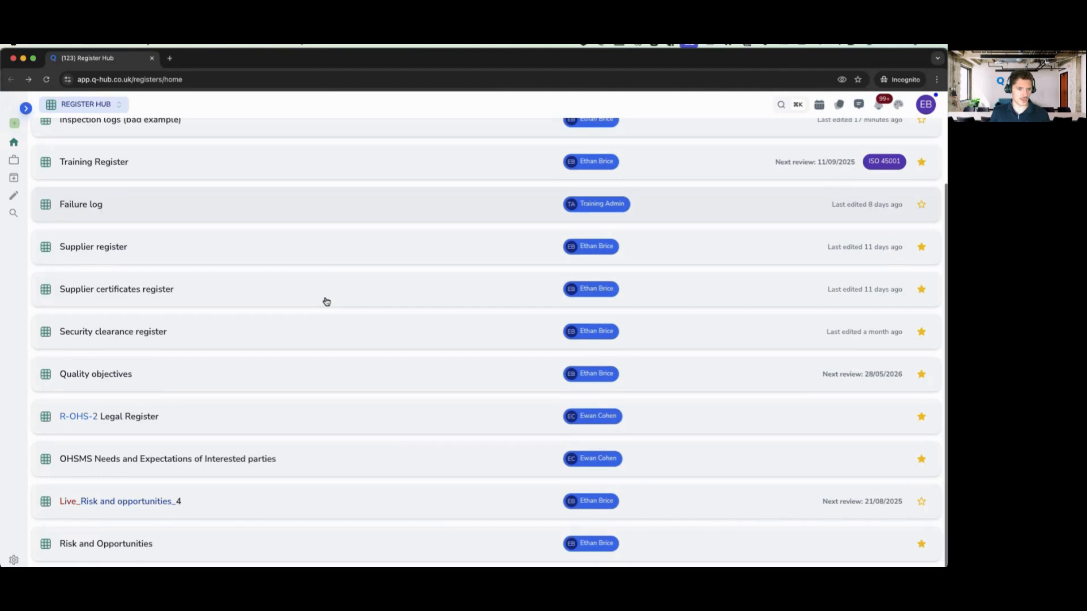
click(173, 548)
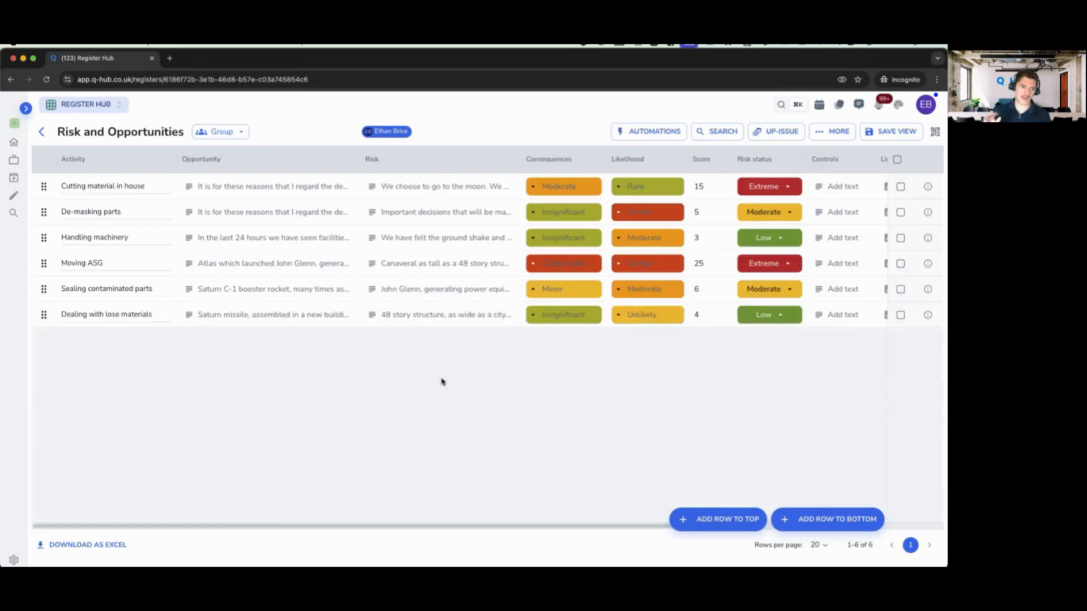
- Put Risk and Opportunities into up-issue mode and show the Consequences column's menu
triple_click(62, 134)
click(134, 135)
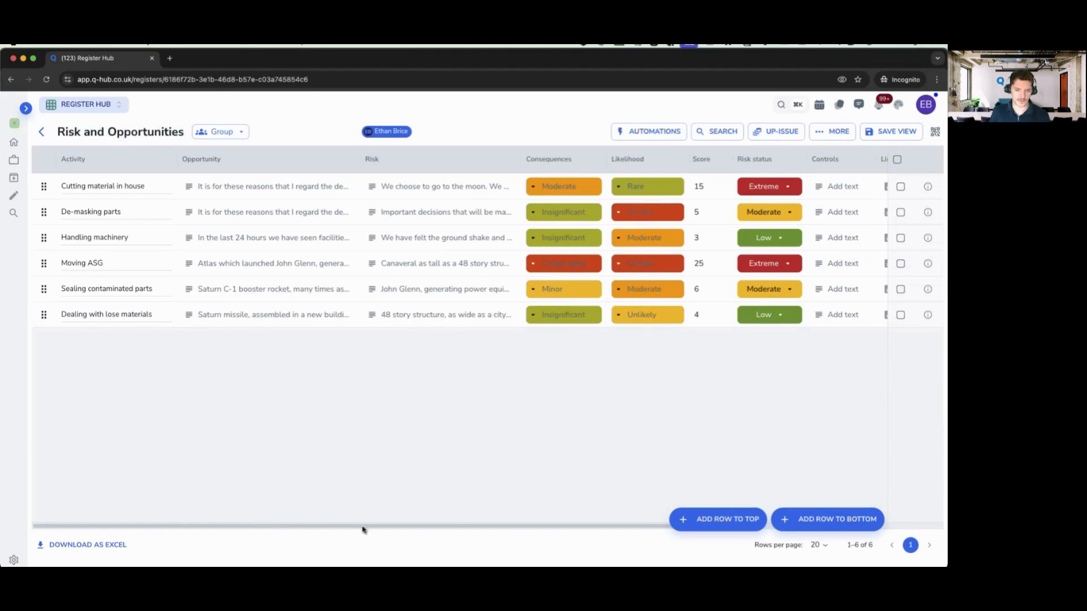
scroll(410, 524, right, 5)
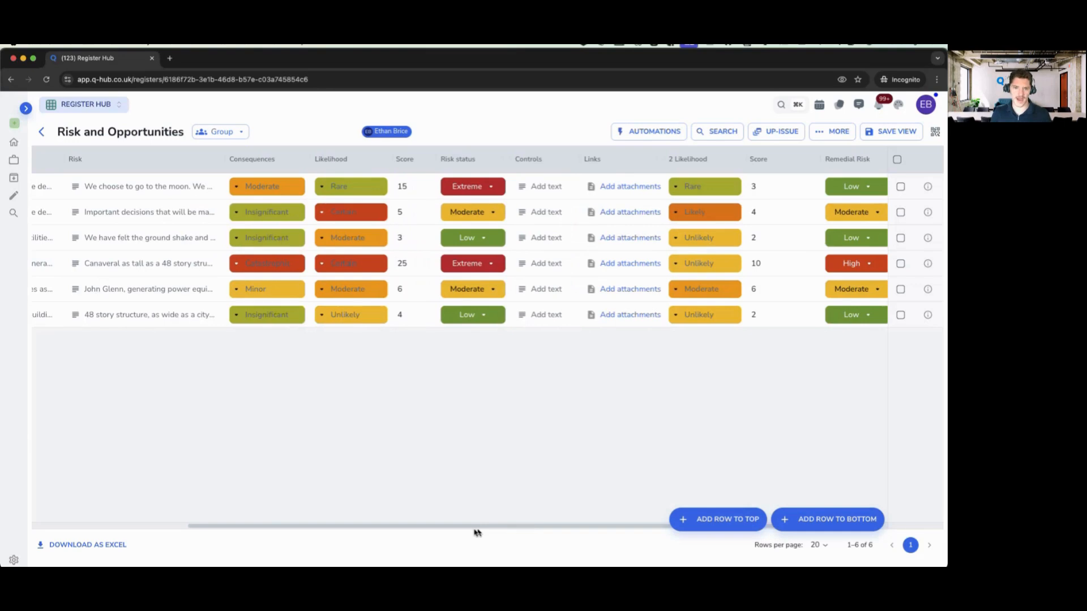
scroll(477, 532, left, 5)
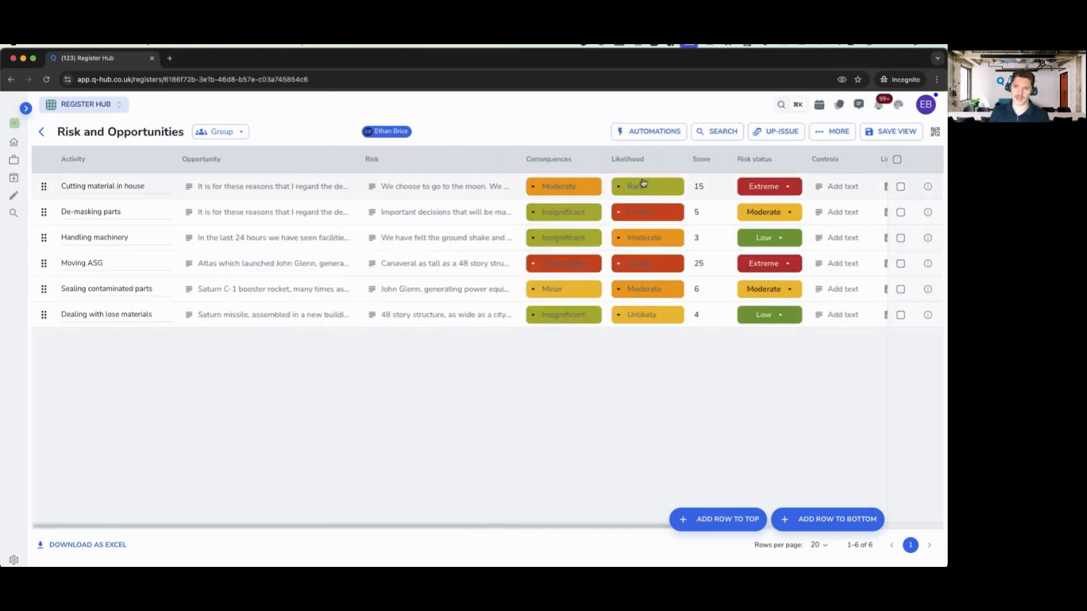
click(692, 187)
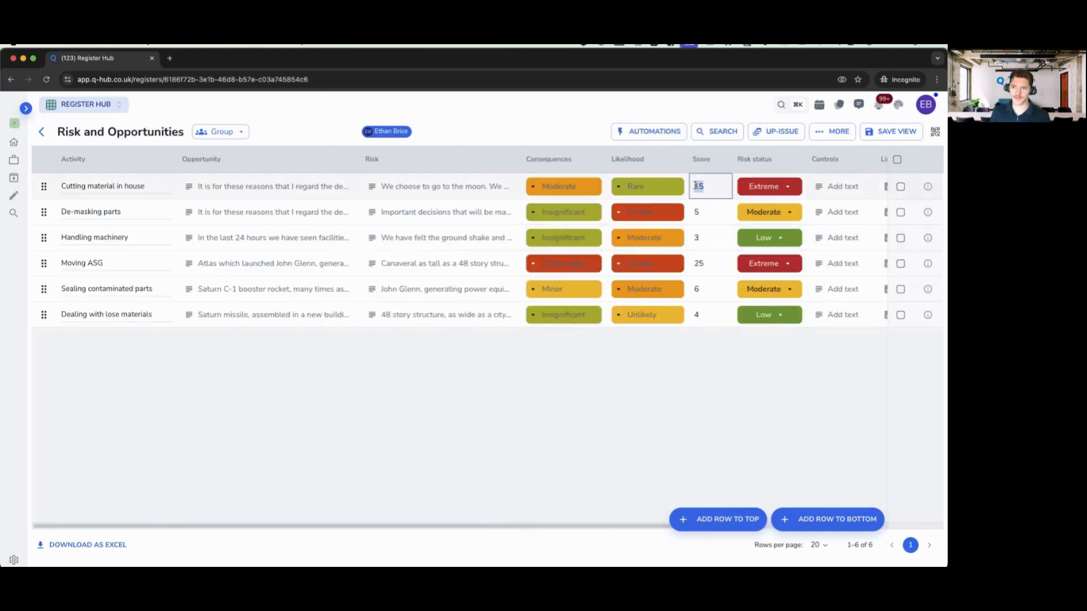
click(760, 134)
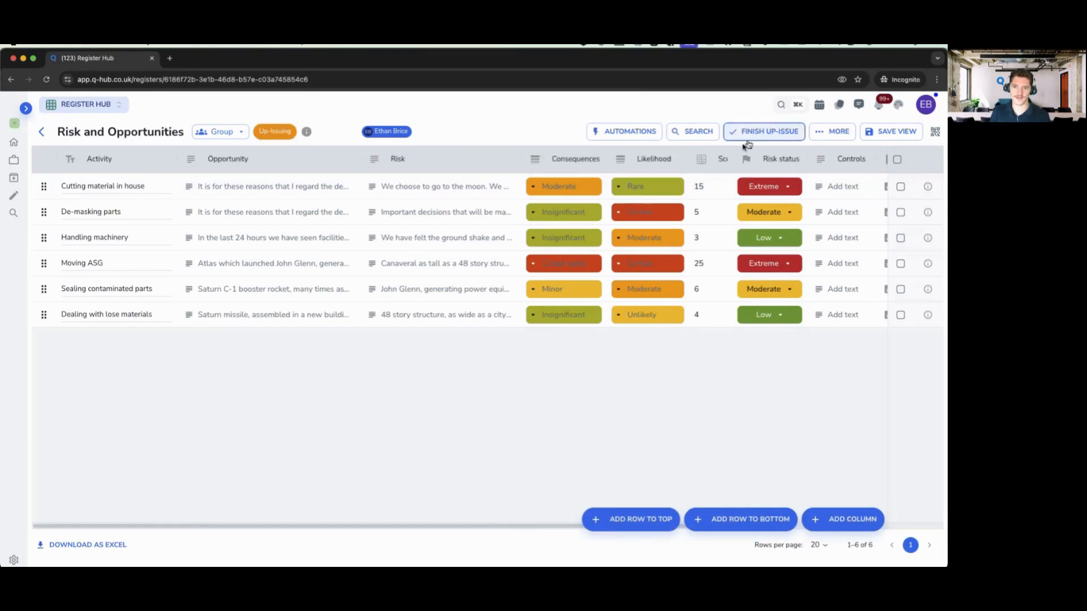
click(558, 187)
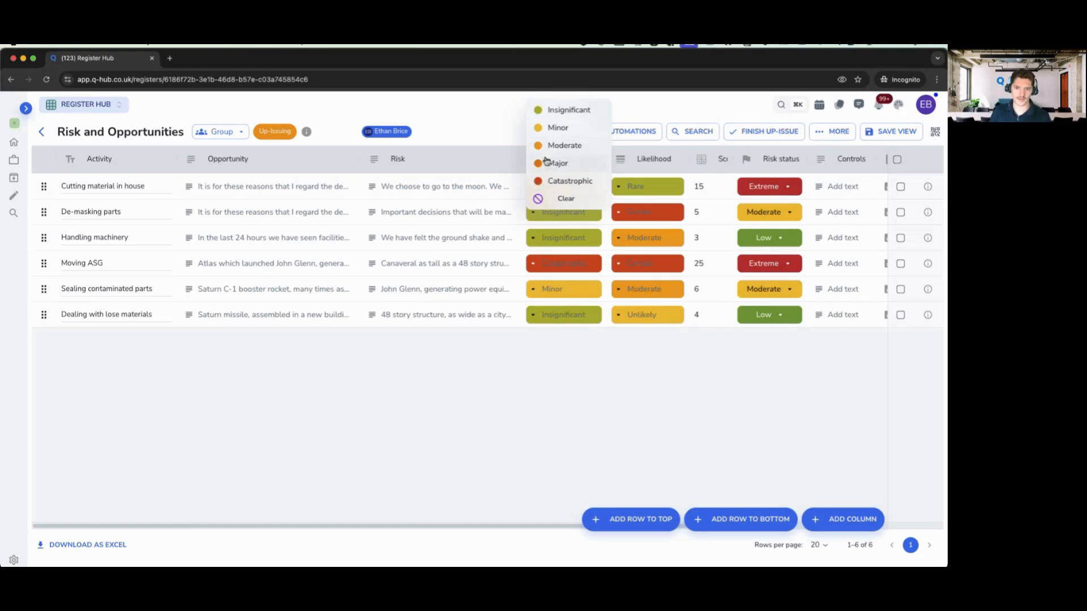
click(546, 163)
click(594, 159)
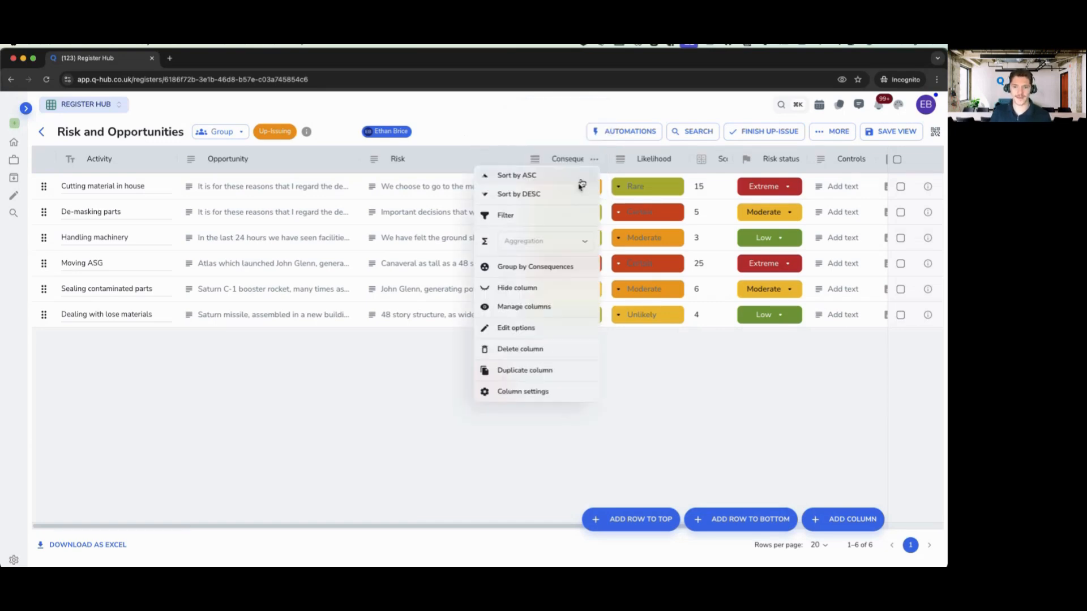
- Check the Consequences option values 1 to 5 and close without changes
click(522, 334)
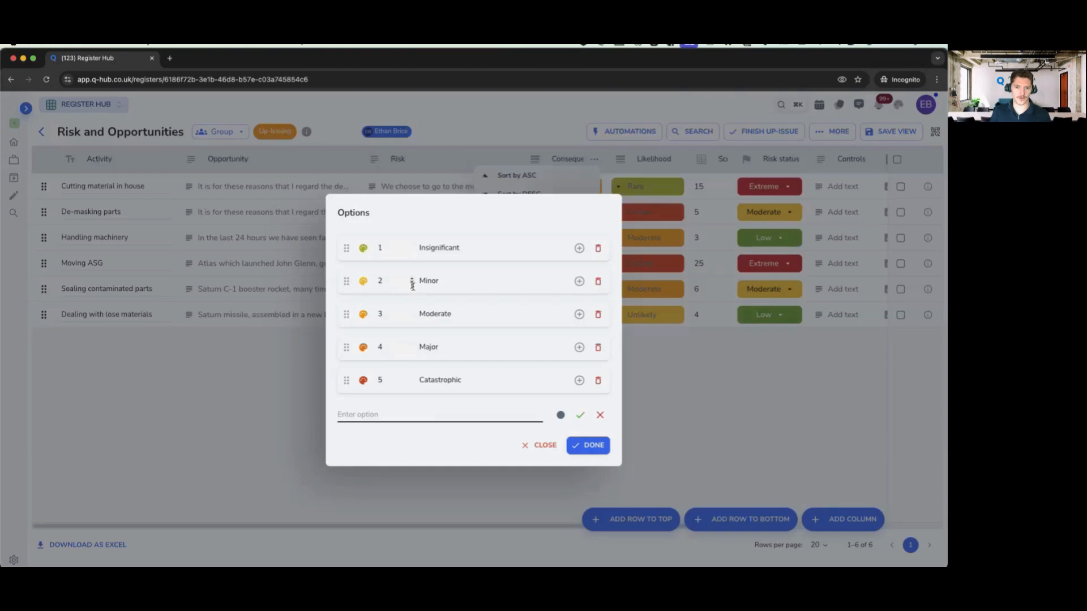
click(389, 250)
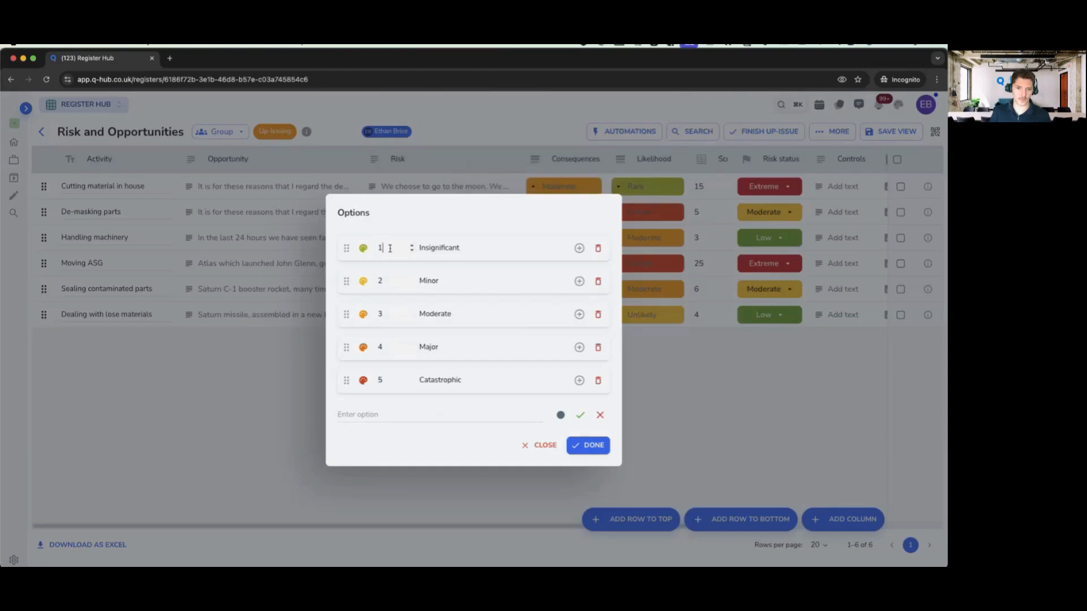
click(387, 313)
double_click(387, 349)
double_click(381, 378)
click(546, 448)
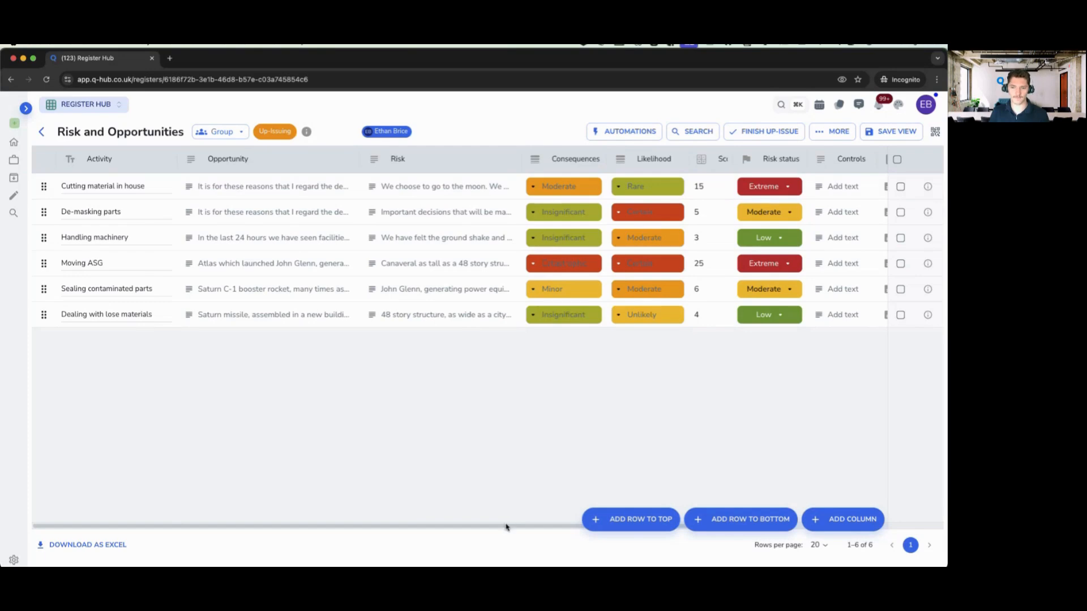
drag(504, 525, 669, 535)
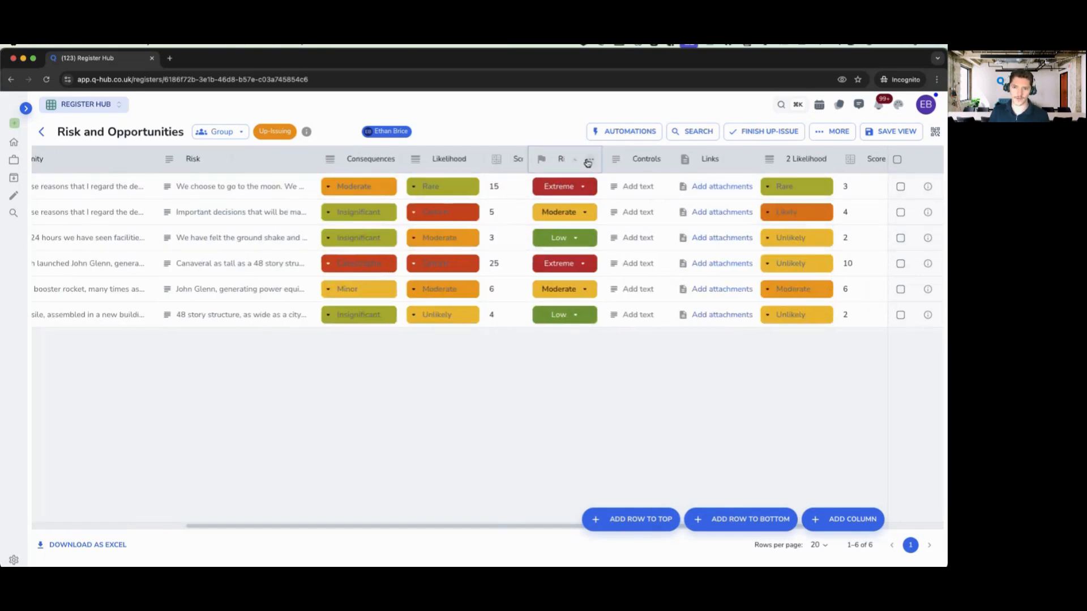
- Check the Risk status options, then bring up the register's automations list
click(589, 162)
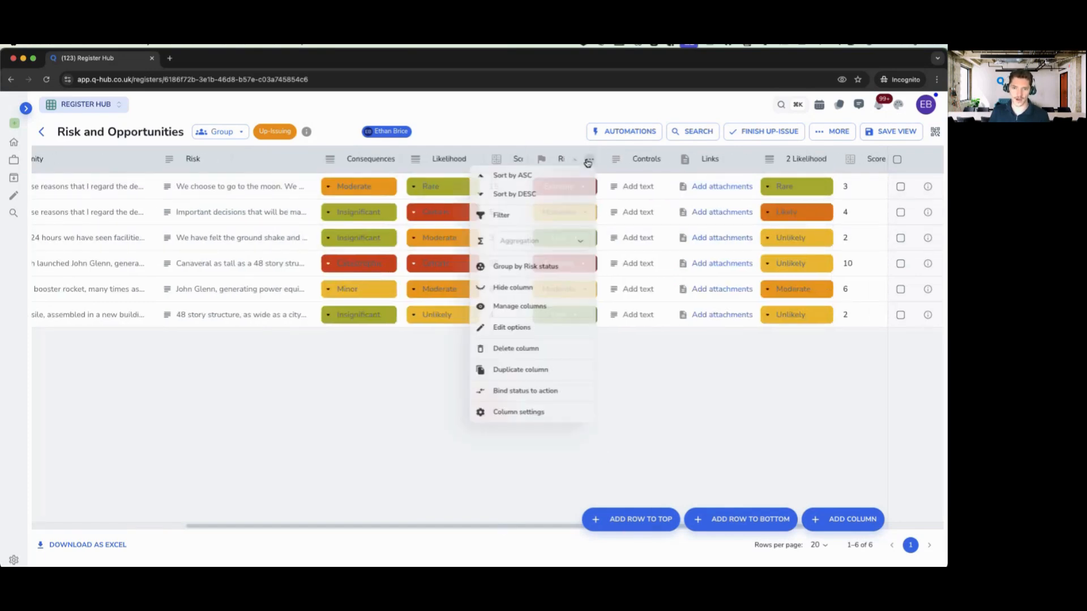
click(516, 329)
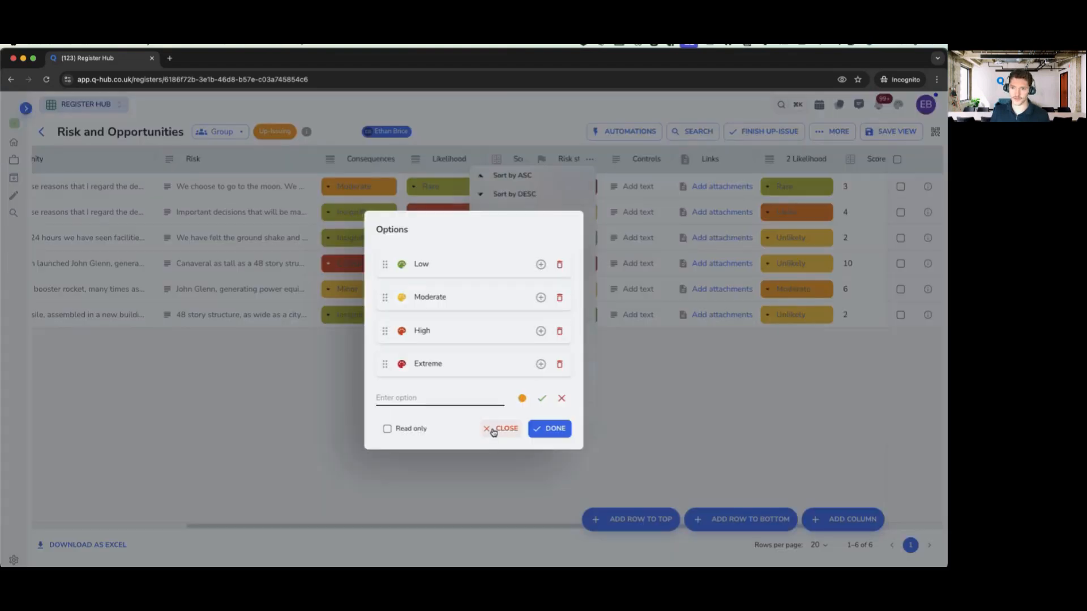
click(500, 428)
click(630, 132)
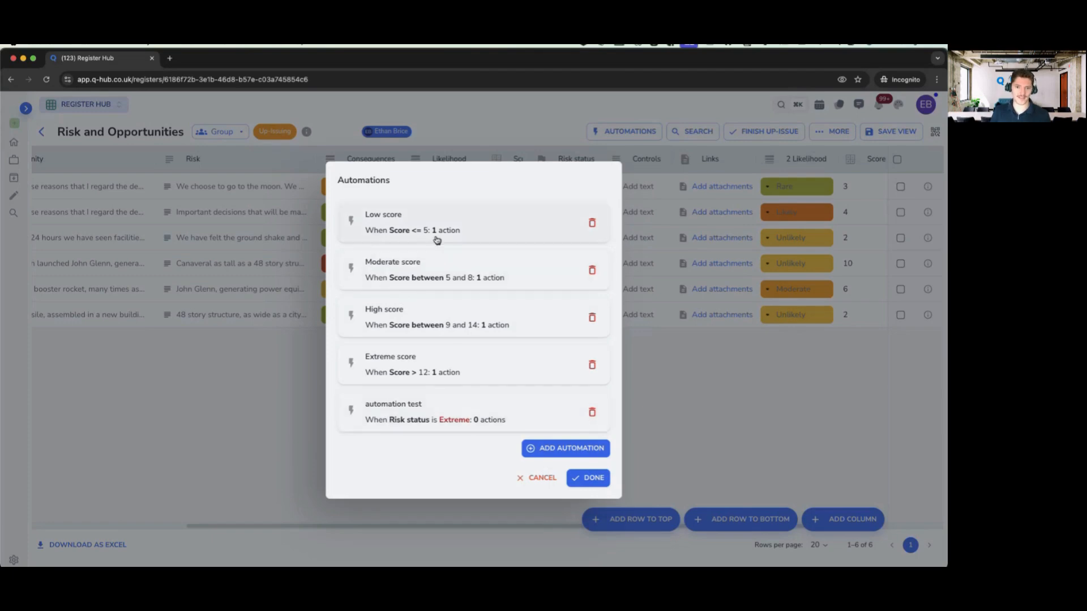
- Review the Low score automation, then close it and the automations list to return to the table
click(407, 231)
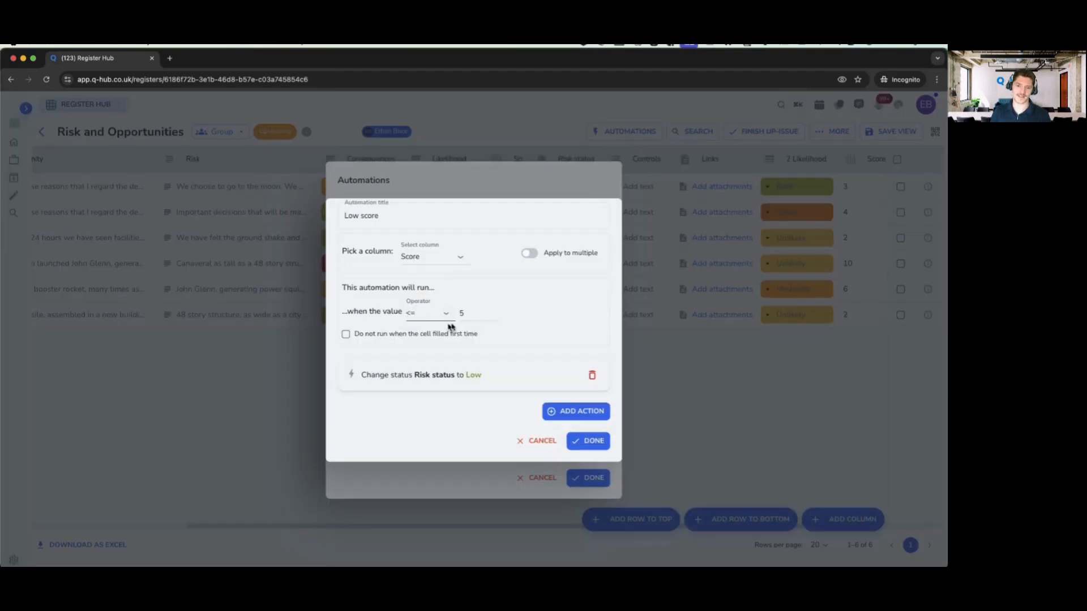
click(531, 440)
click(535, 477)
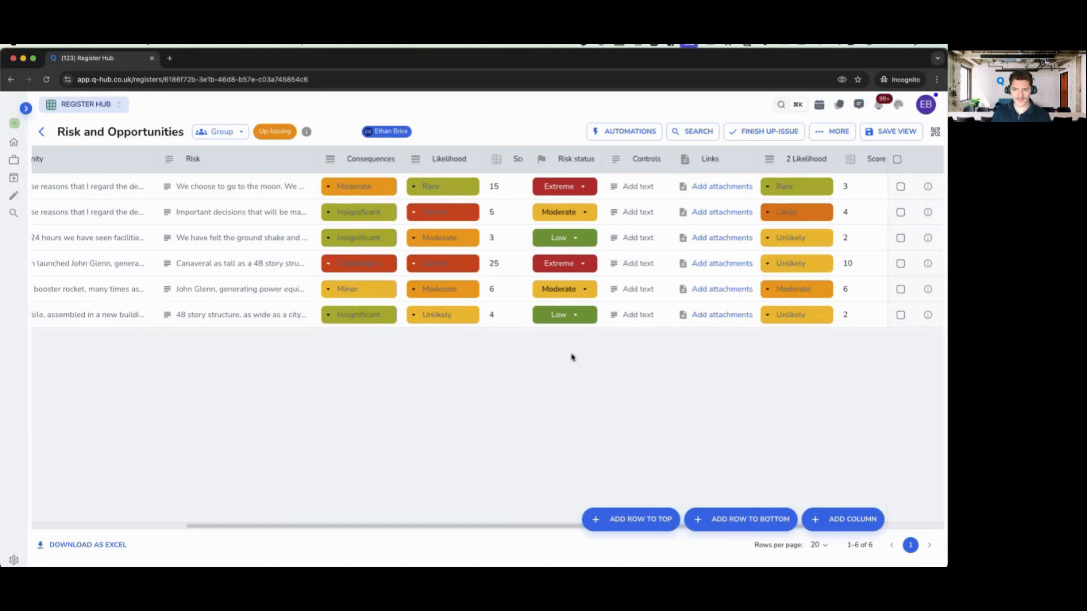
drag(501, 528, 575, 530)
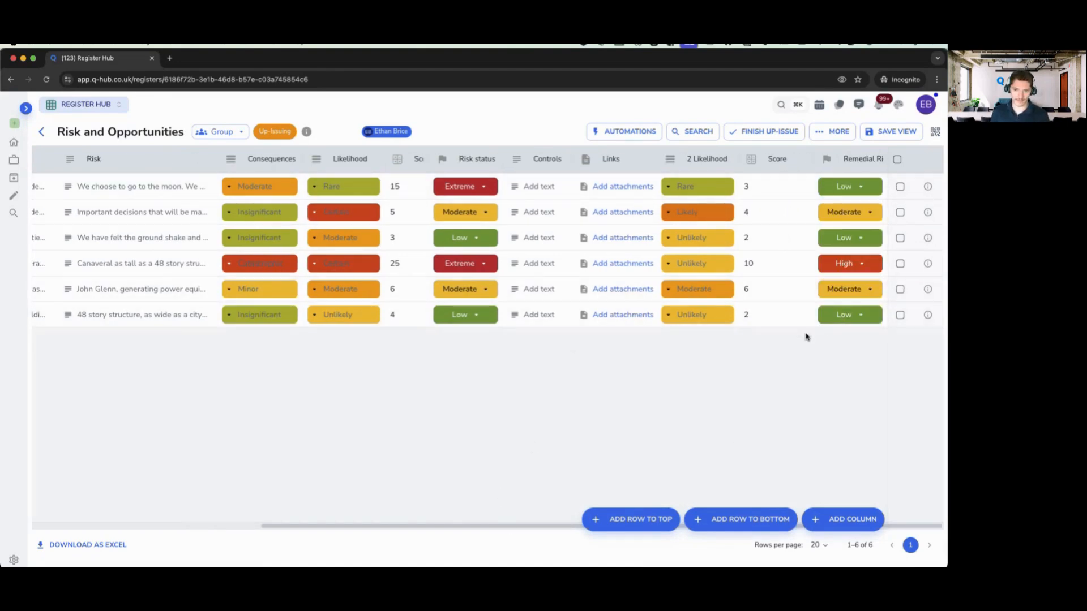
drag(454, 528, 223, 516)
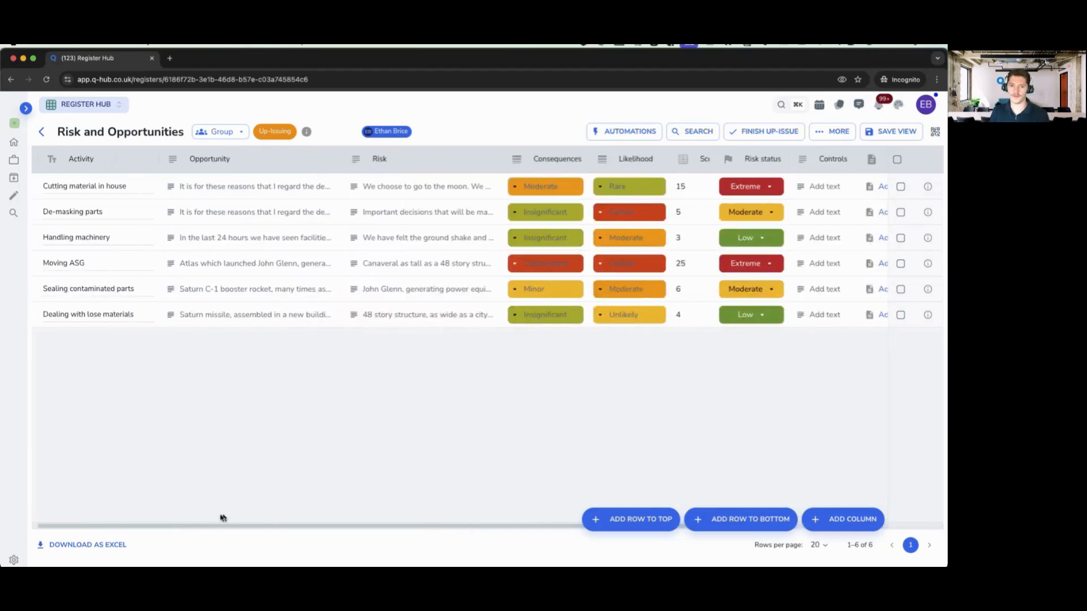
click(745, 132)
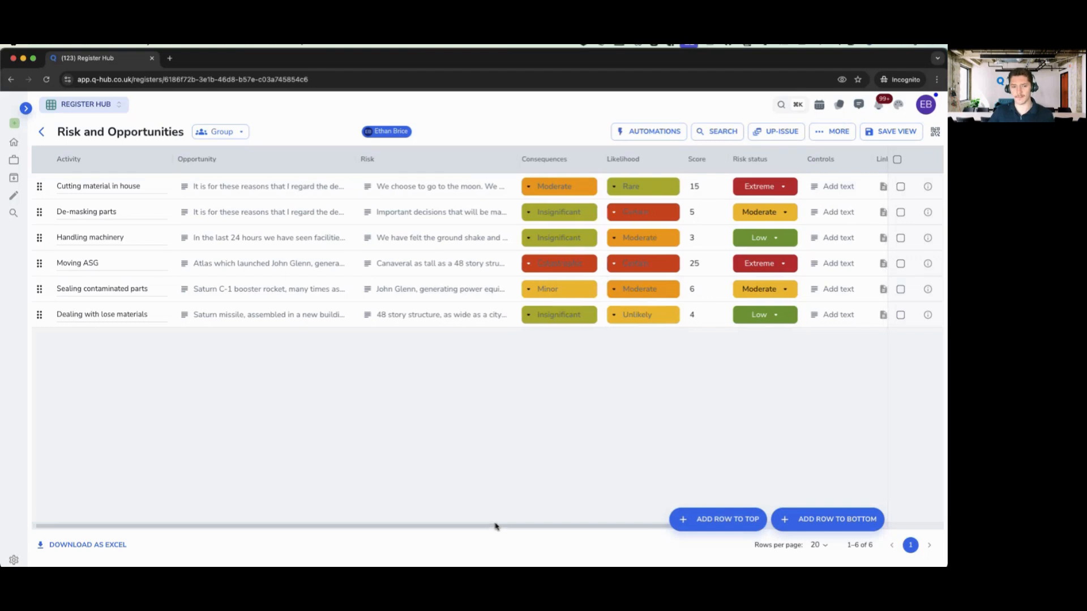
mouse_move(459, 527)
mouse_down()
mouse_move(498, 529)
mouse_move(614, 502)
mouse_move(458, 509)
mouse_up()
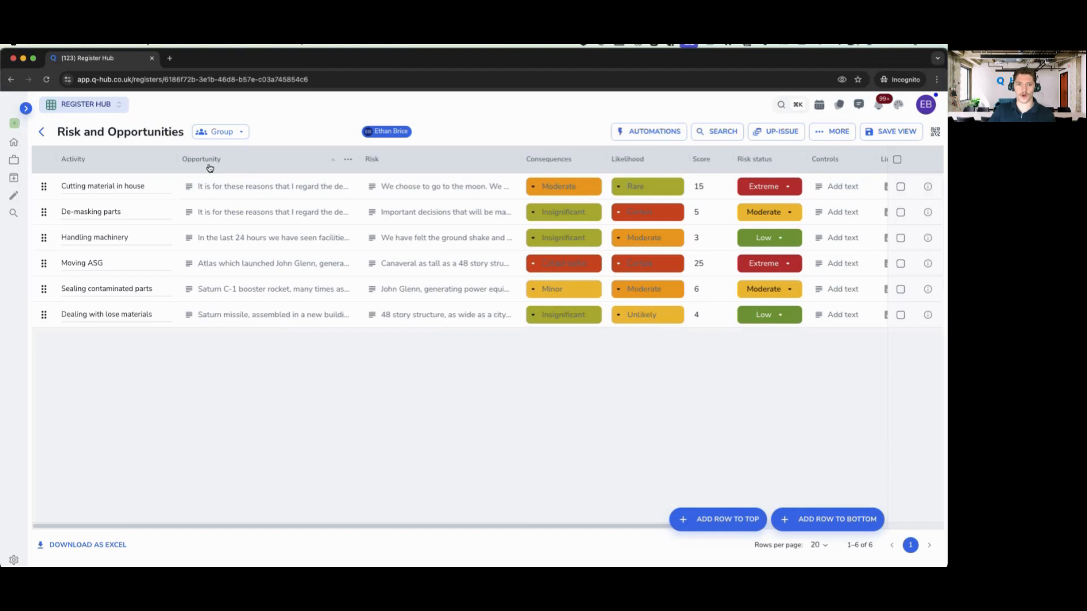
drag(423, 527, 532, 530)
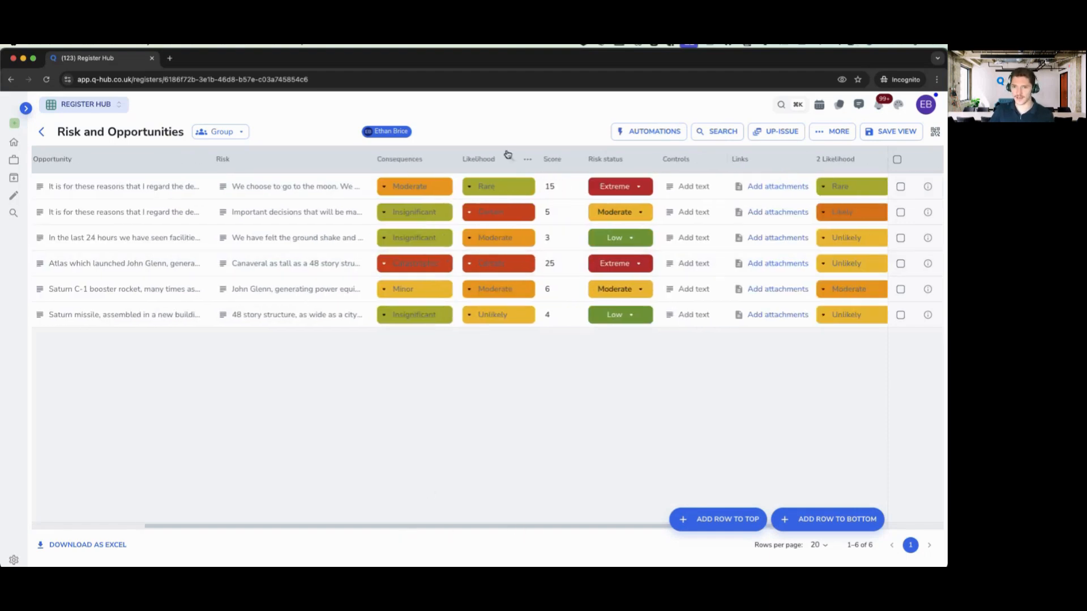
drag(242, 529, 87, 211)
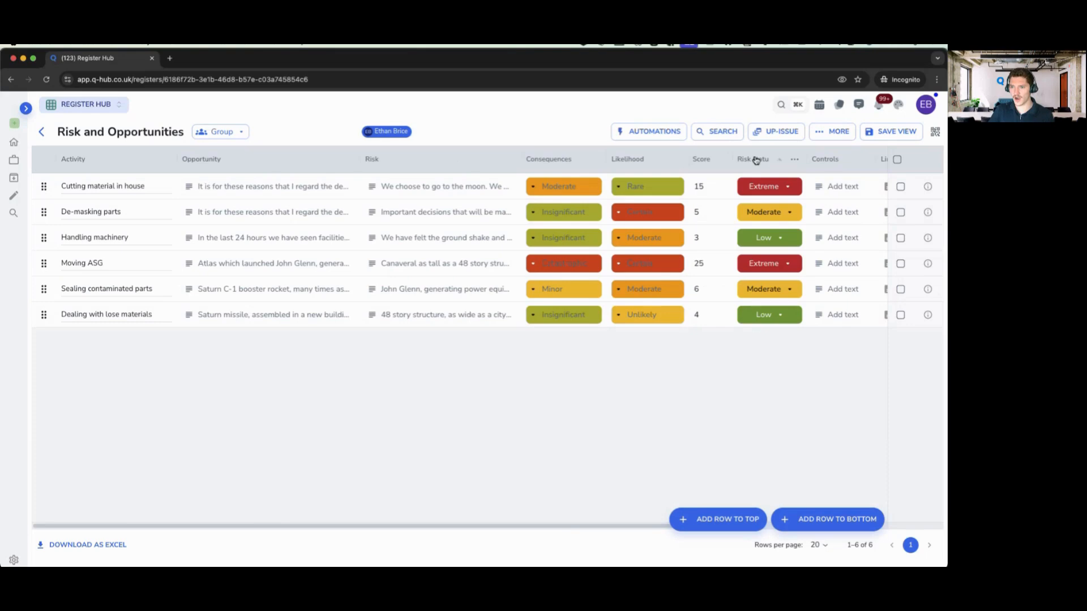
drag(573, 528, 782, 511)
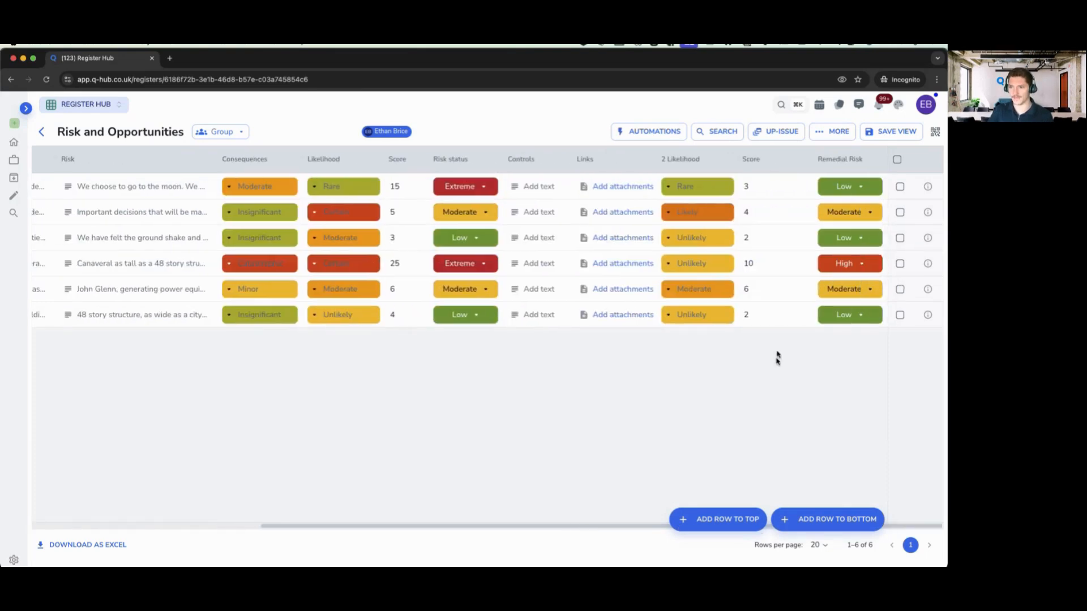
drag(646, 518, 287, 517)
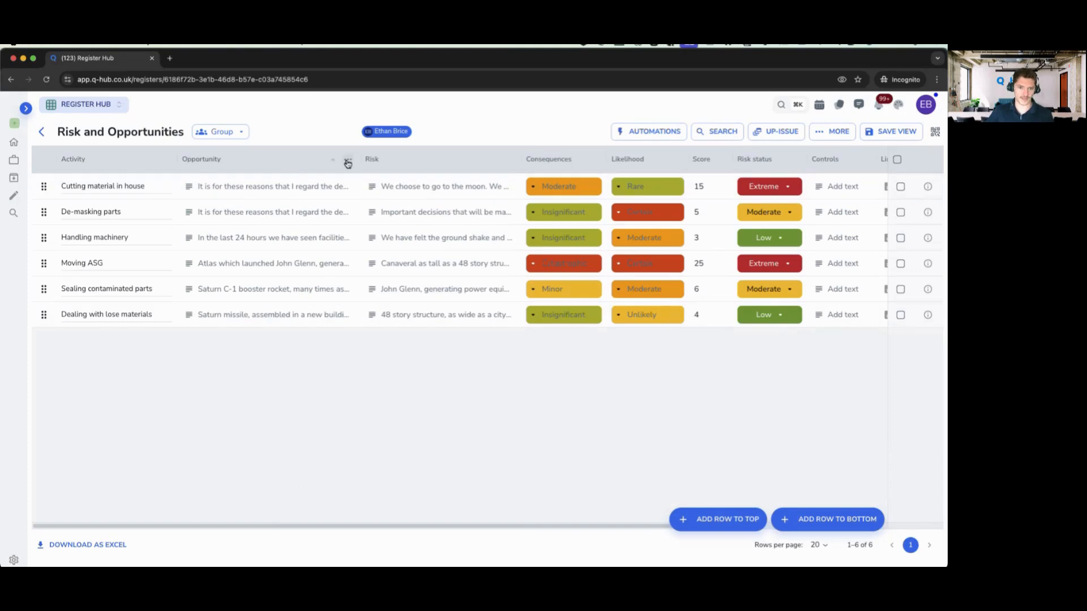
- Hide the Opportunity and Risk columns from their column menus
click(349, 162)
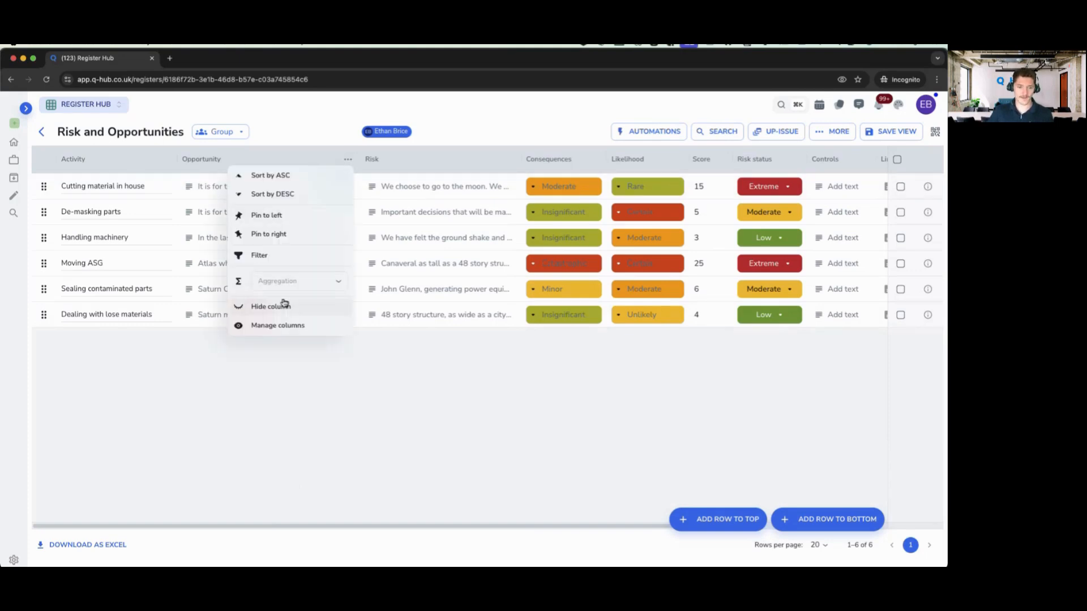
click(267, 307)
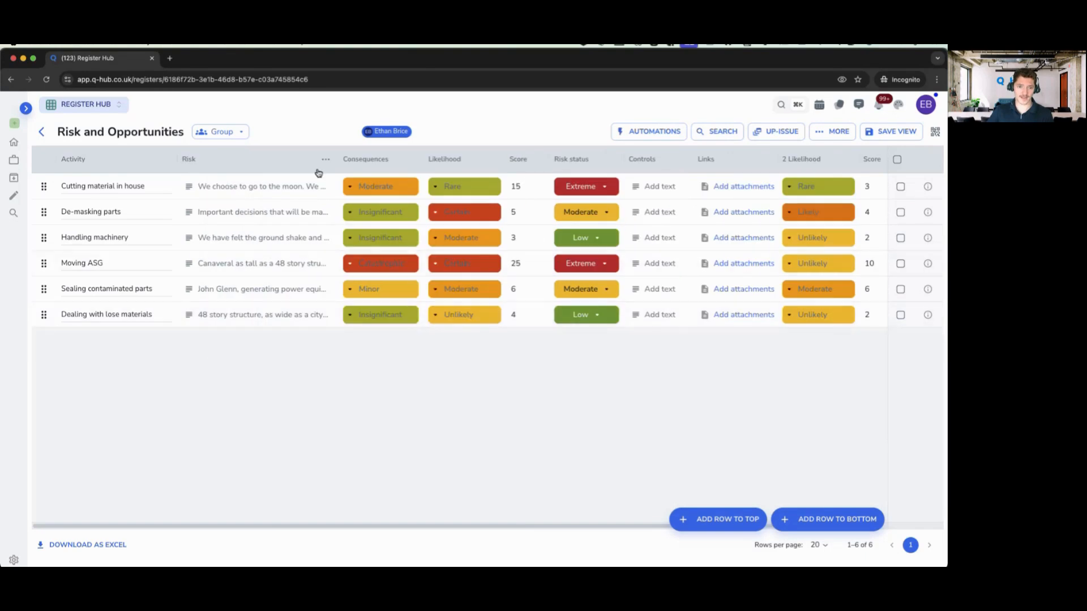
click(326, 159)
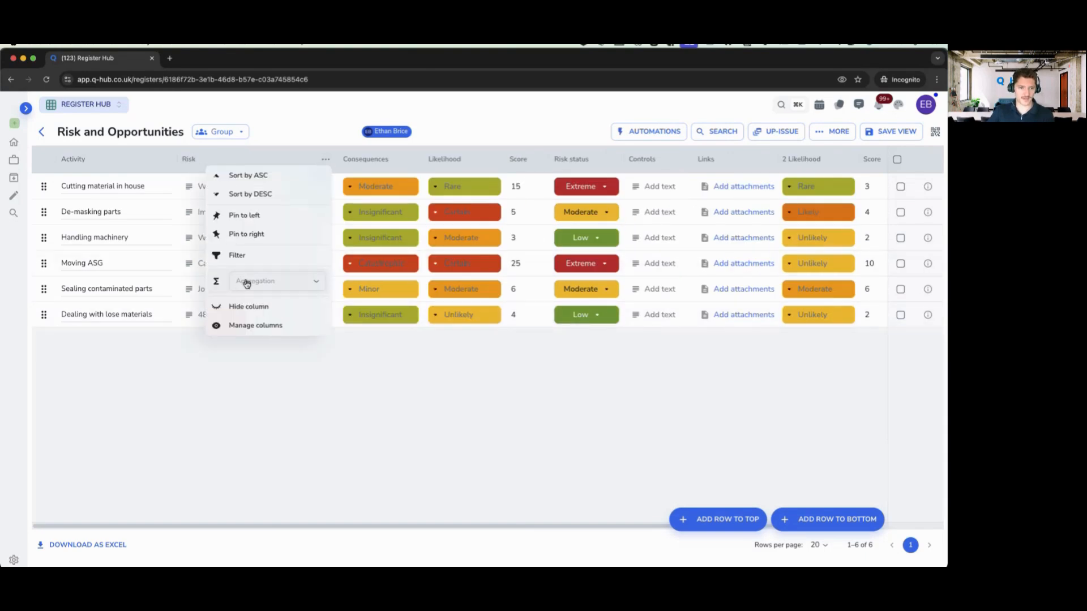
click(243, 307)
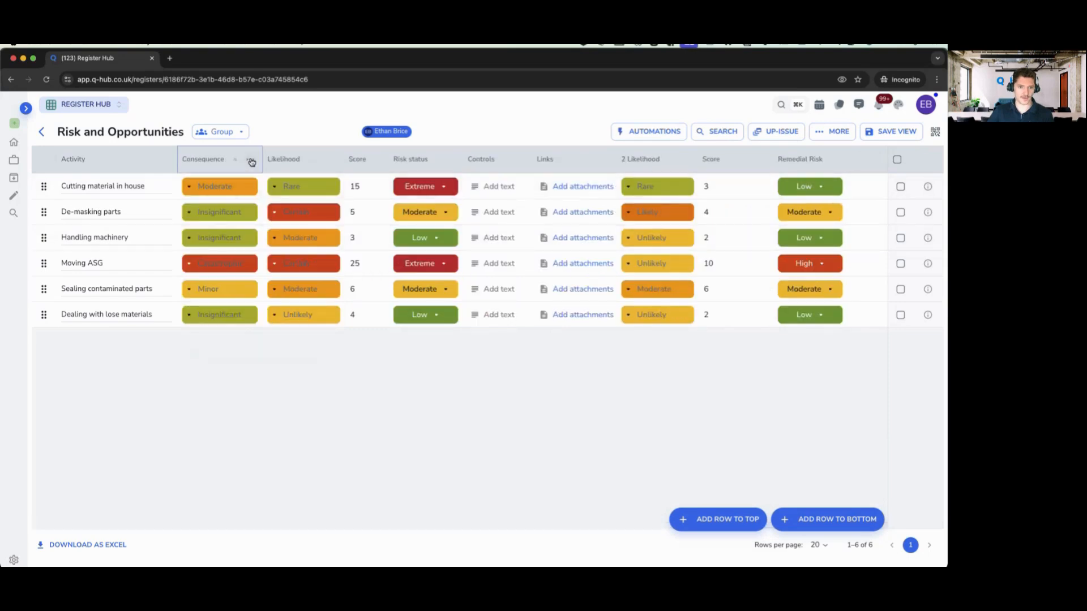
- In Manage columns, untick Consequences, Likelihood, Score, Links, 2 Likelihood and the second Score
click(250, 159)
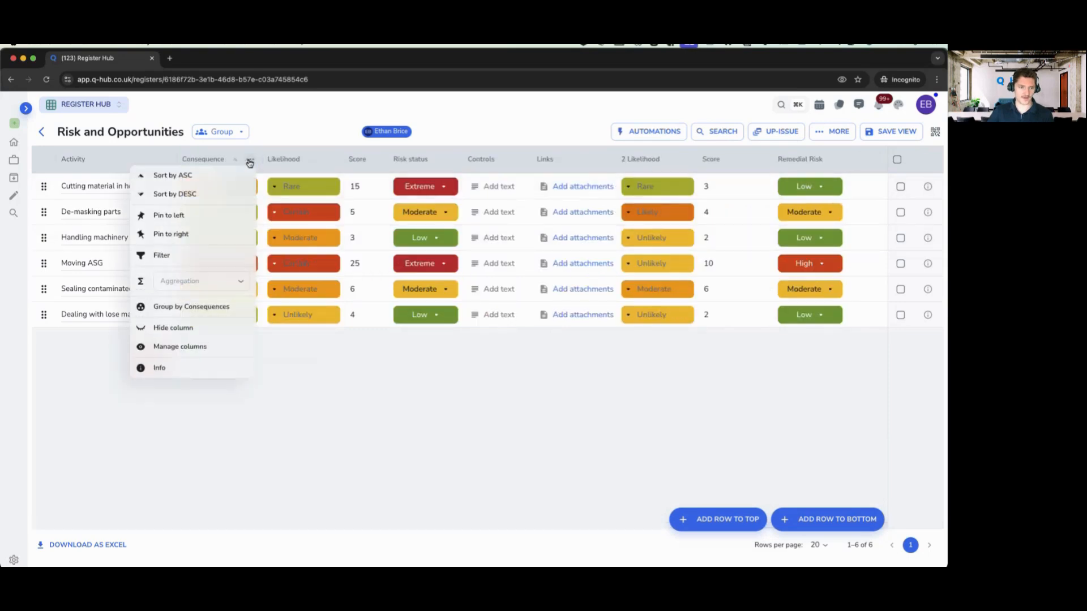
click(165, 347)
click(832, 290)
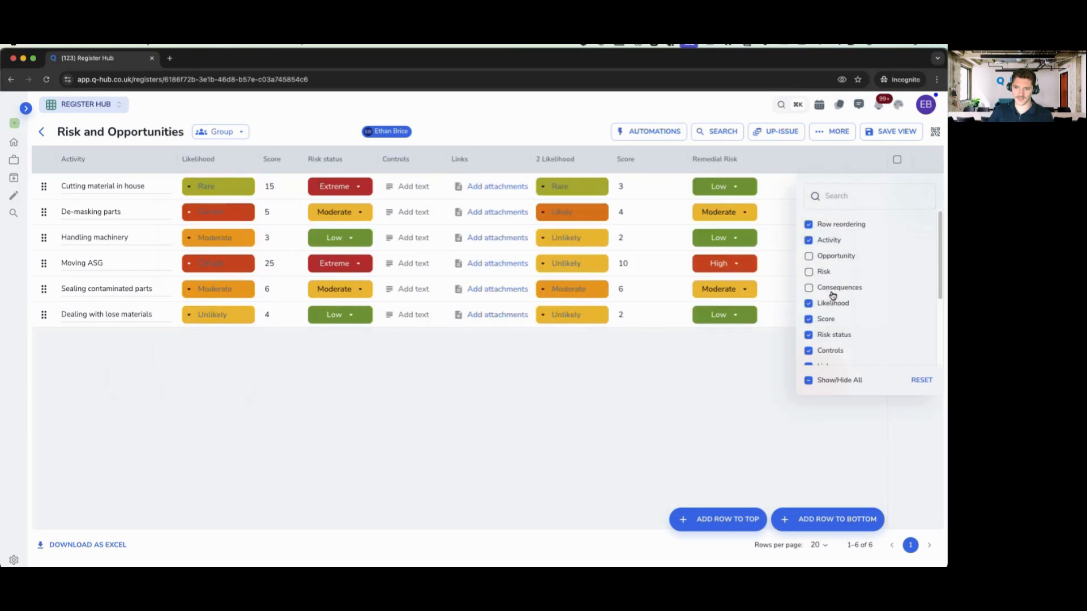
click(828, 308)
click(825, 320)
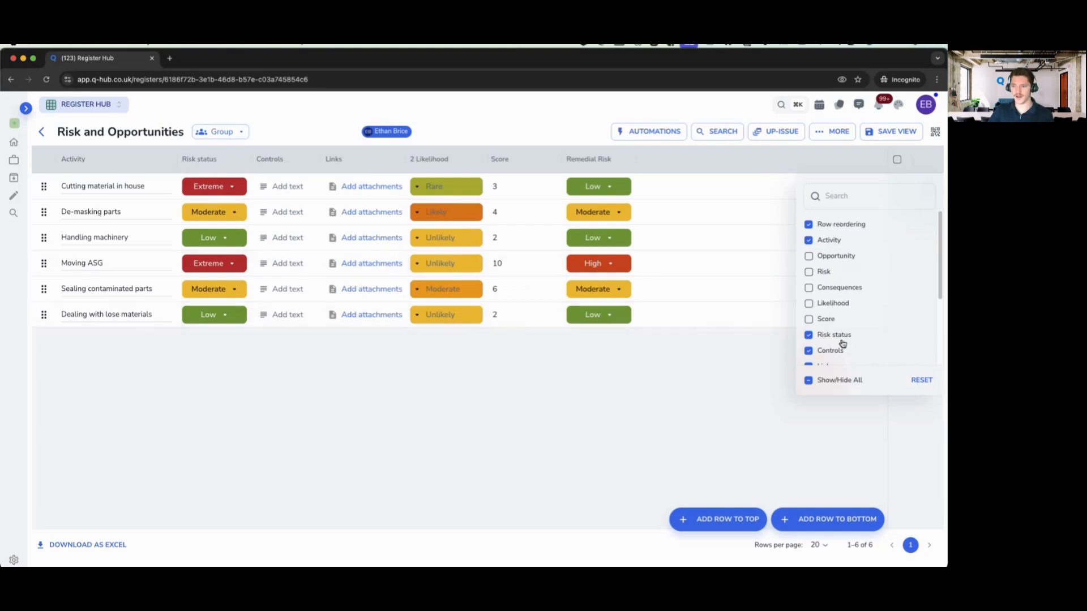
scroll(840, 334, down, 1)
scroll(841, 334, down, 2)
click(828, 326)
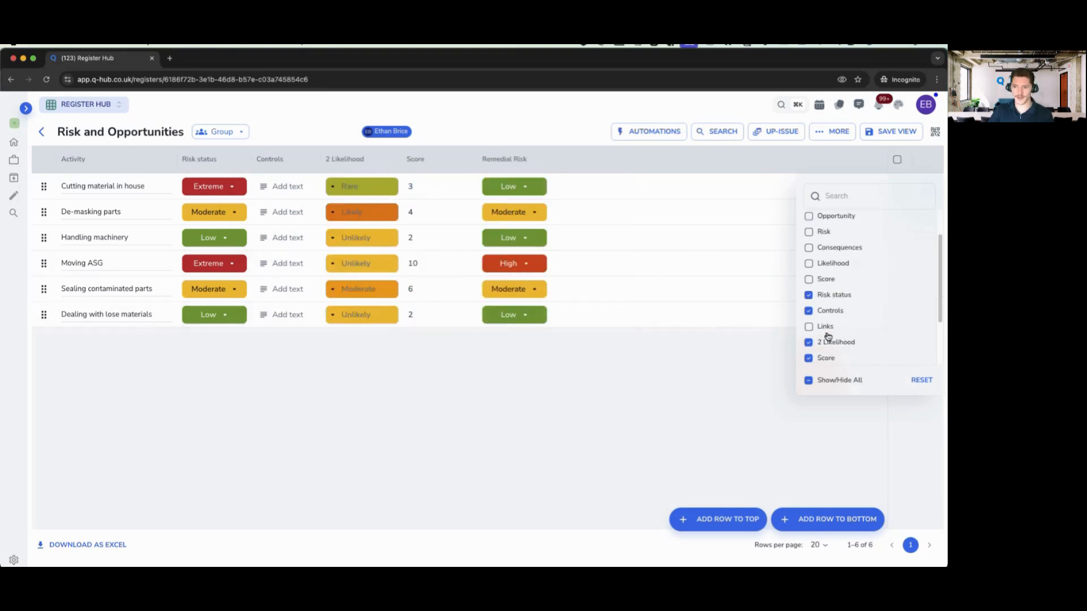
scroll(826, 317, down, 3)
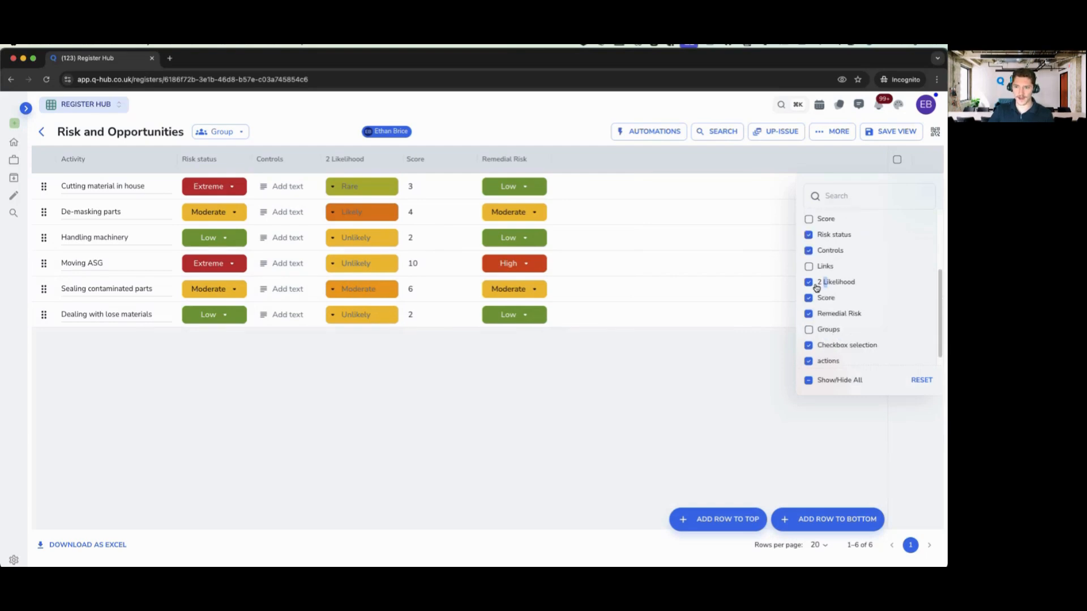
click(809, 282)
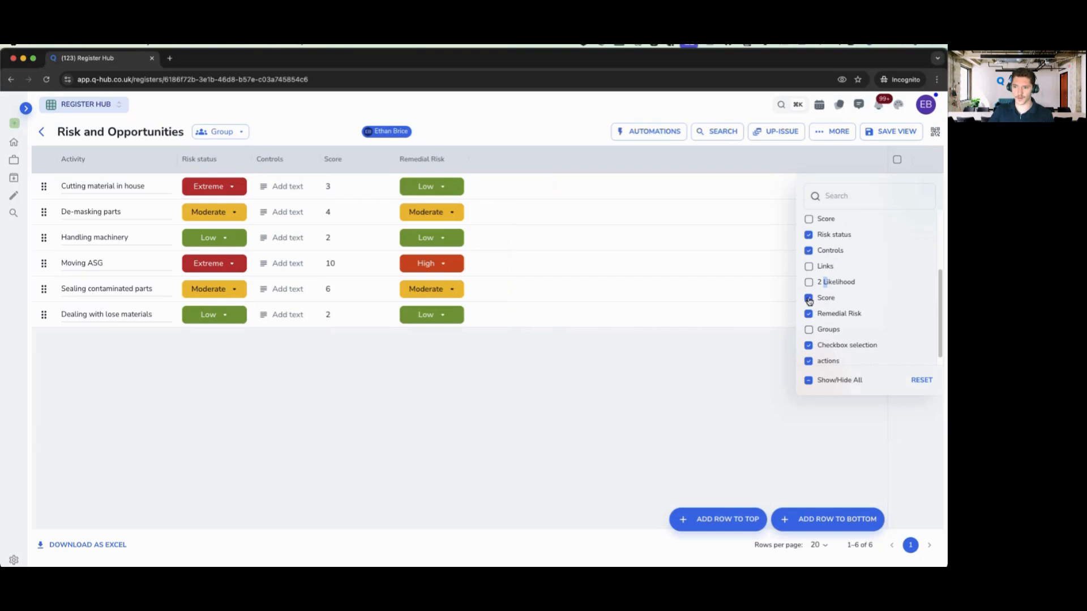
click(809, 299)
click(400, 446)
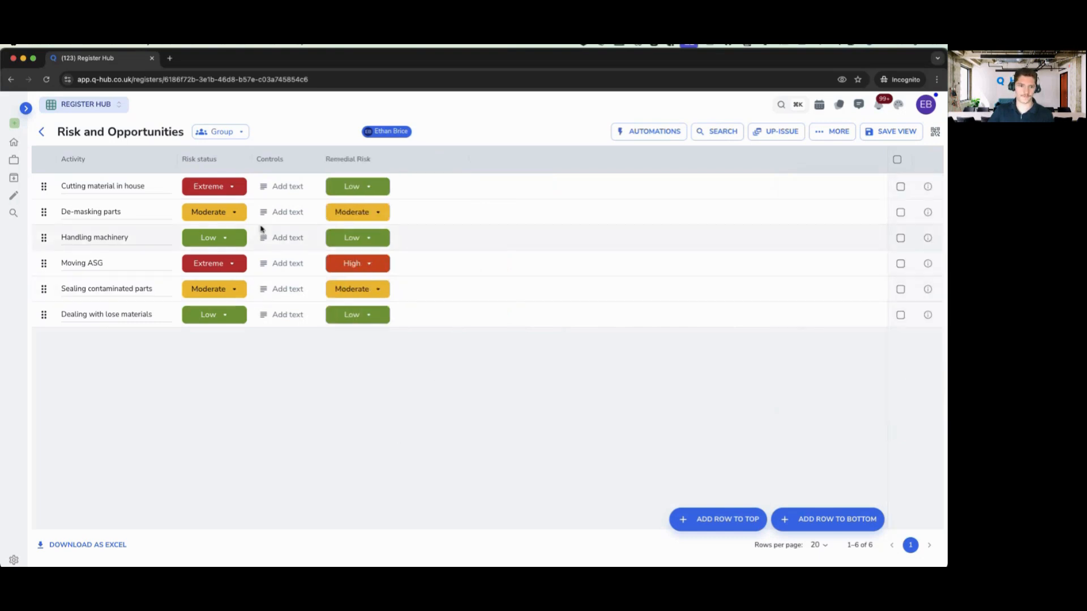
- Resize the Activity, Controls and Risk status columns, widening Activity
drag(325, 160, 473, 160)
drag(254, 161, 338, 169)
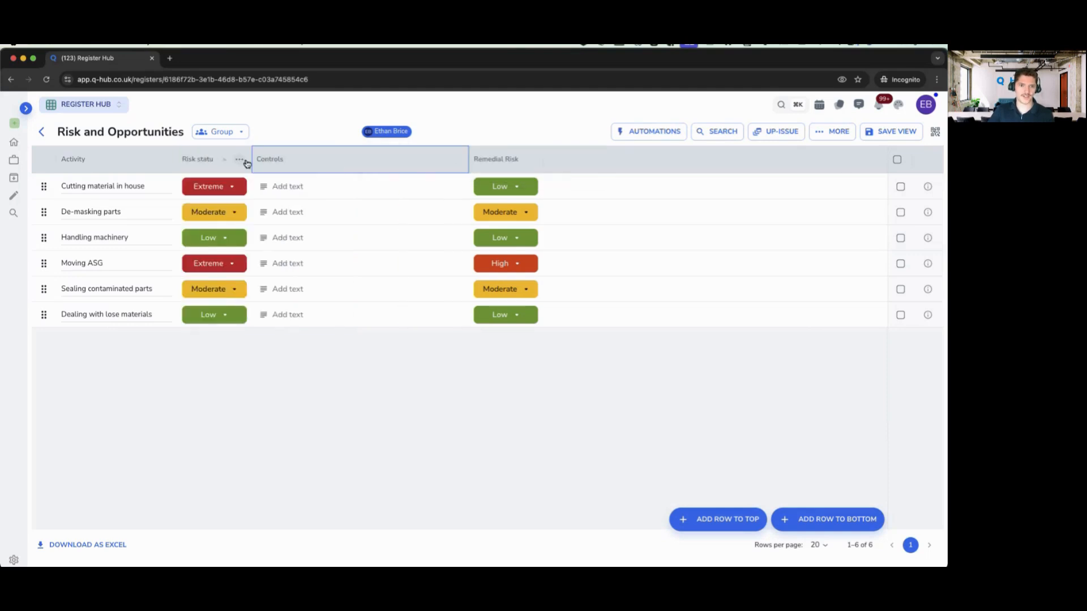
drag(175, 159, 341, 160)
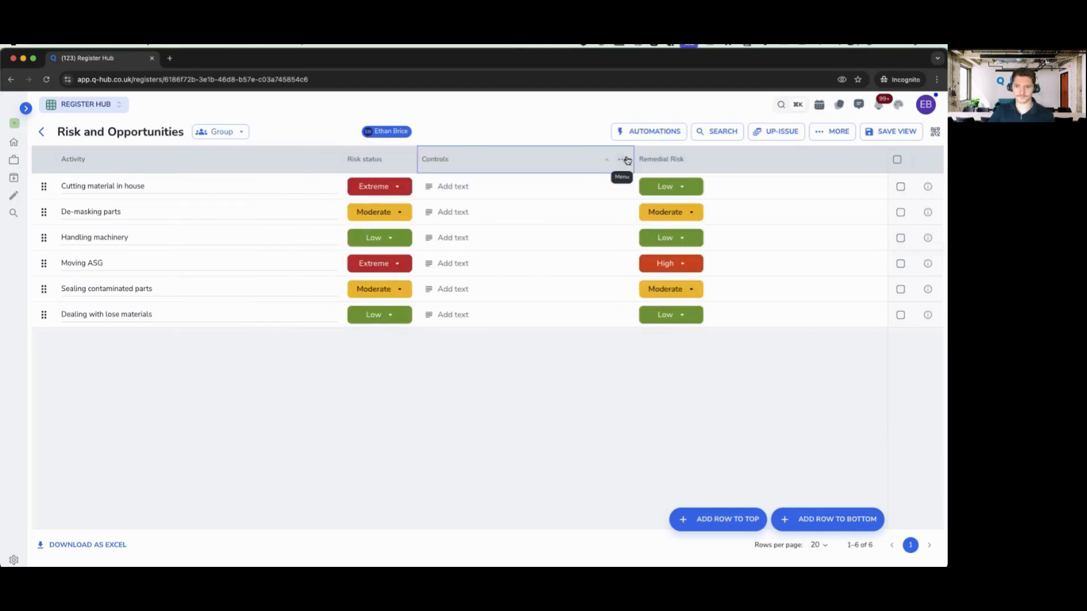
drag(634, 159, 544, 160)
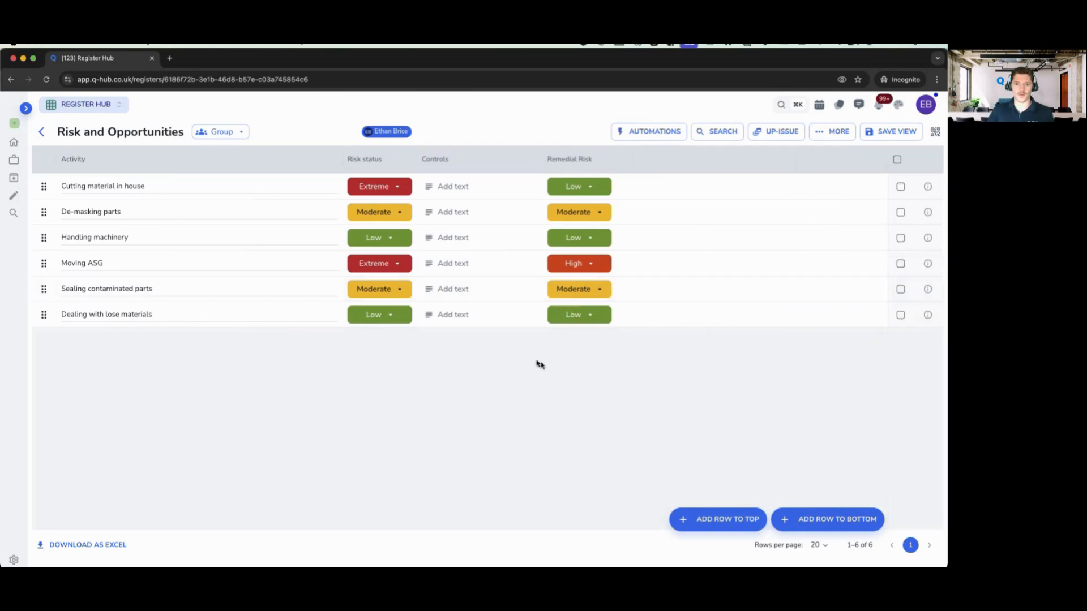
drag(417, 159, 439, 161)
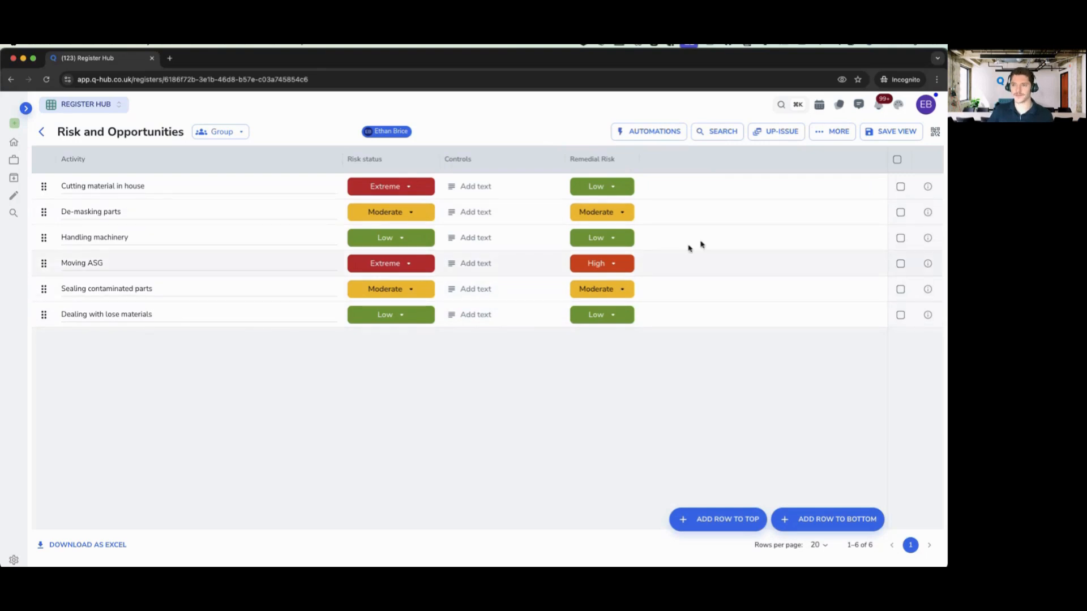
- Save the trimmed layout as a Public view named 'Simplified risk view'
click(826, 132)
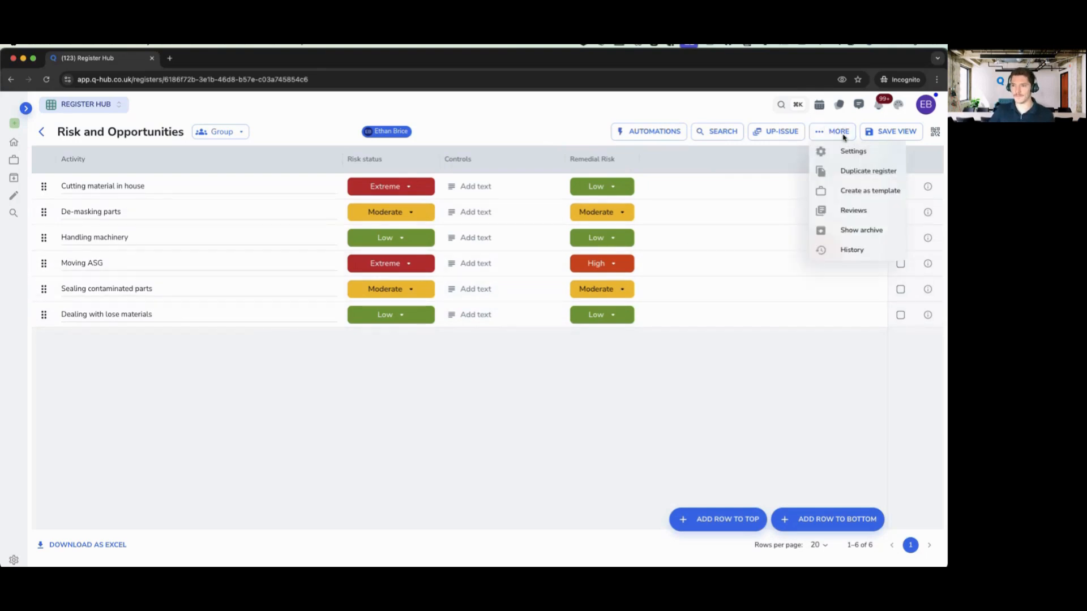
click(889, 133)
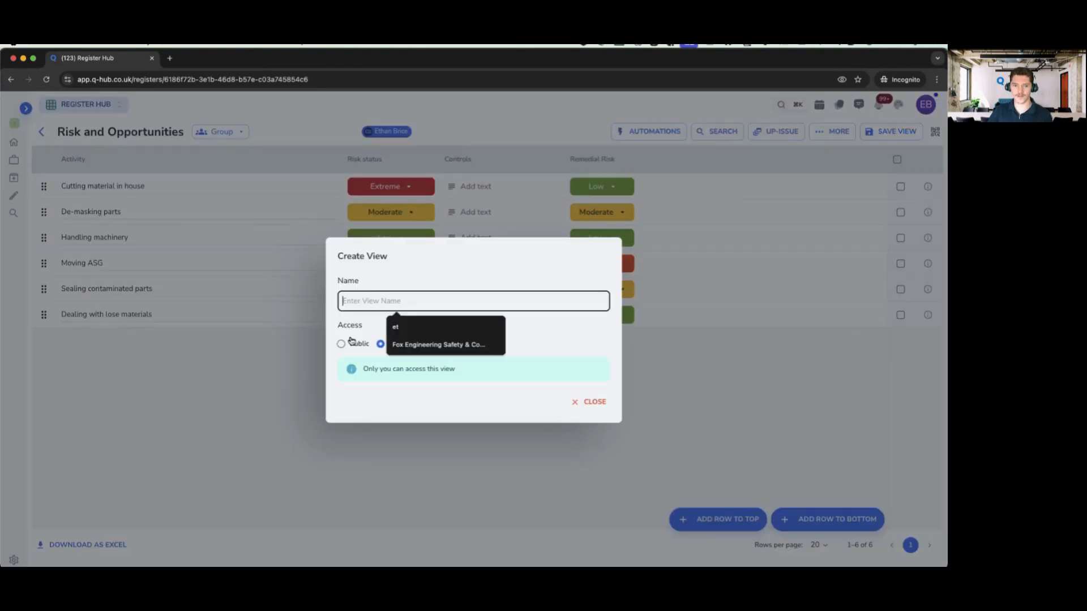
text(Simplified risk view)
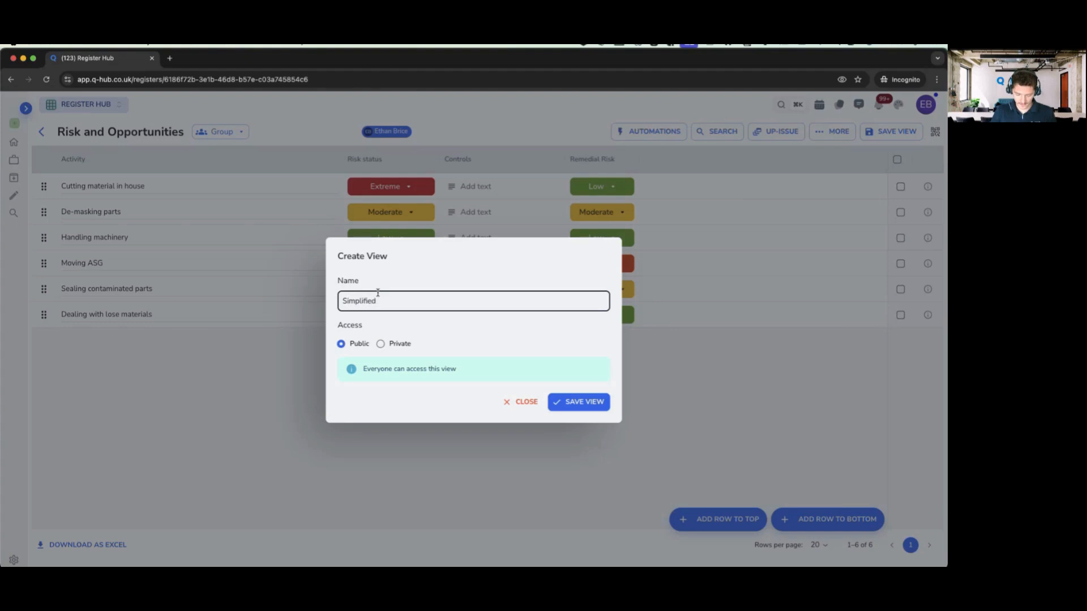
click(381, 344)
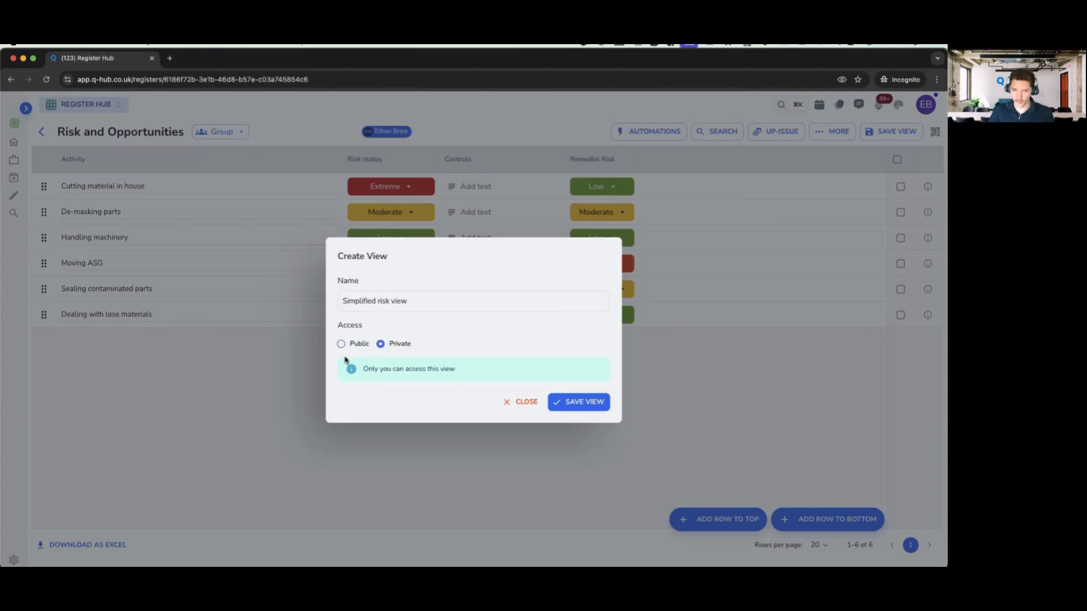
click(342, 344)
click(562, 403)
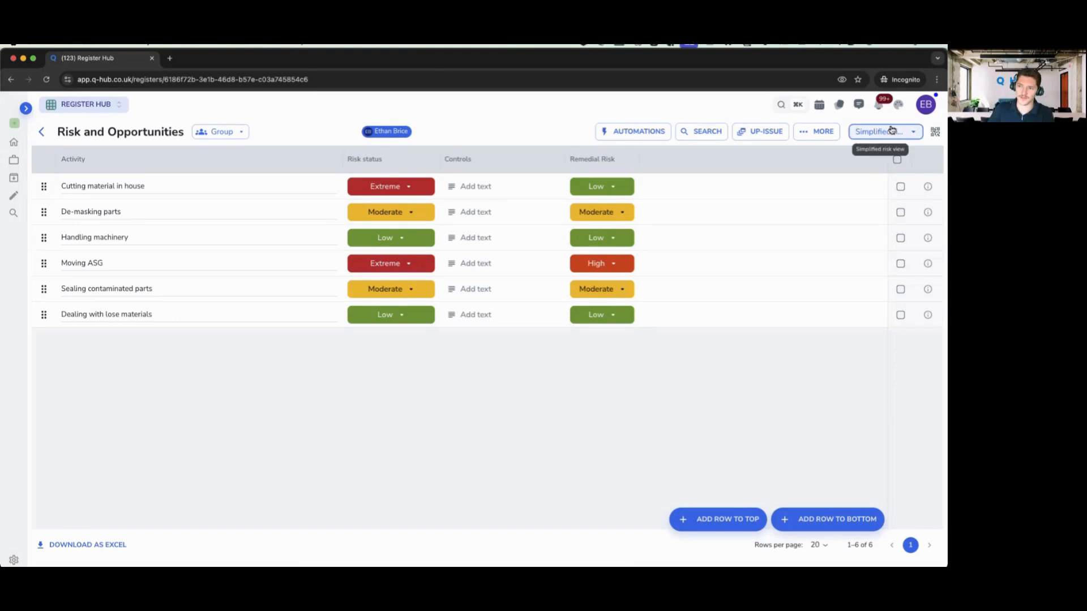
- Switch between Display all and Simplified risk view, ending on Display all with every column
click(881, 131)
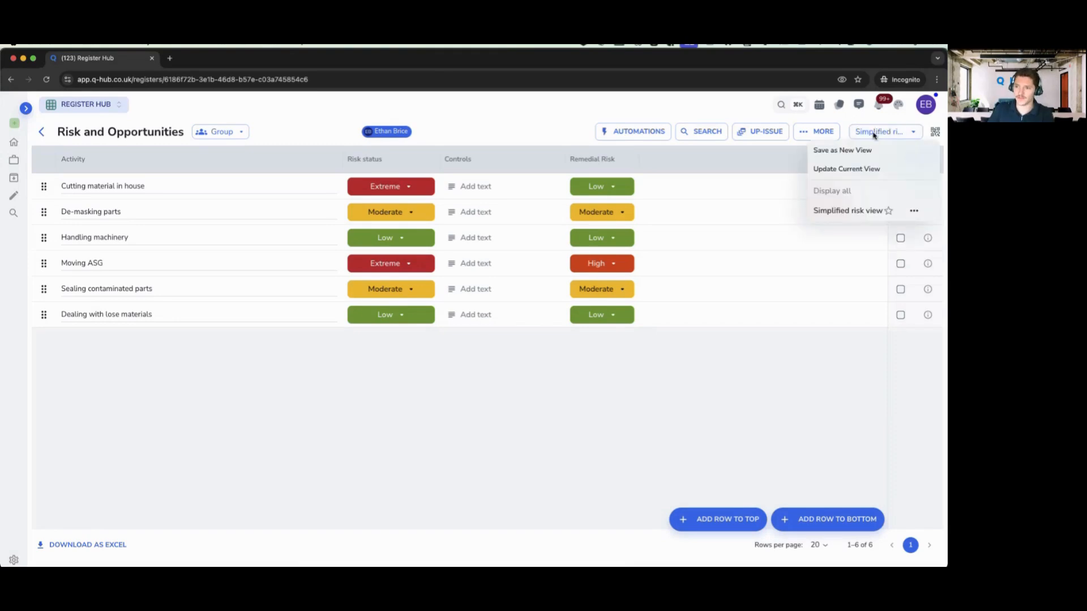
click(851, 193)
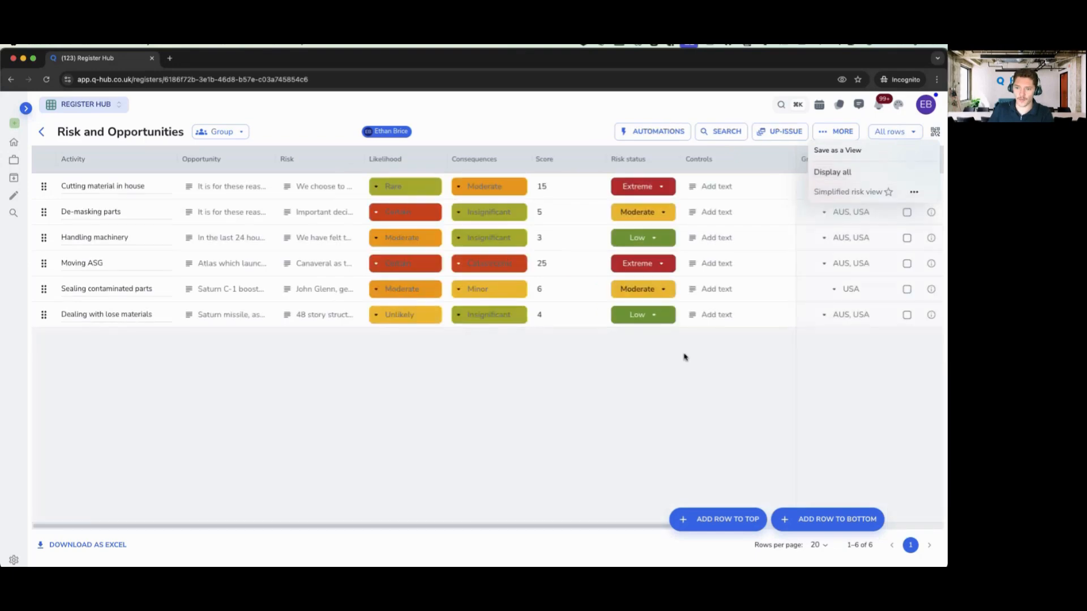
drag(534, 527, 339, 526)
click(891, 131)
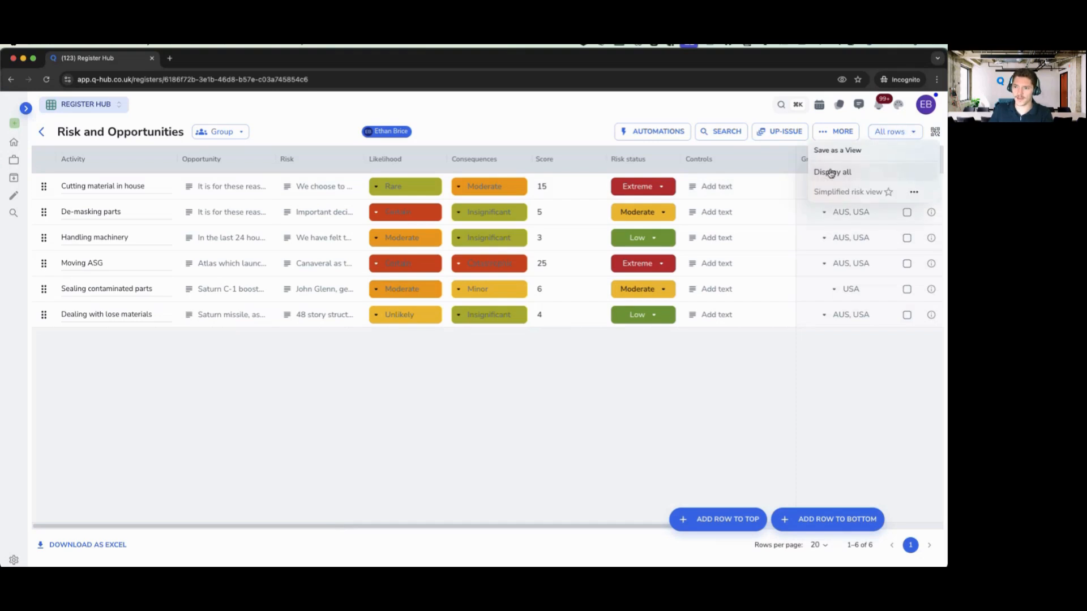
click(847, 193)
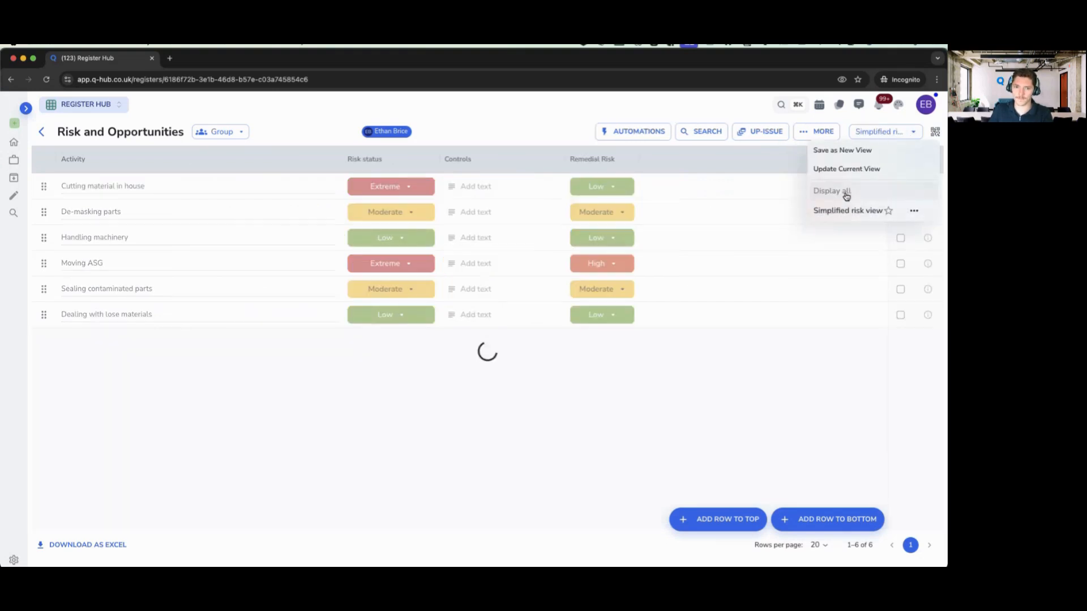
click(576, 437)
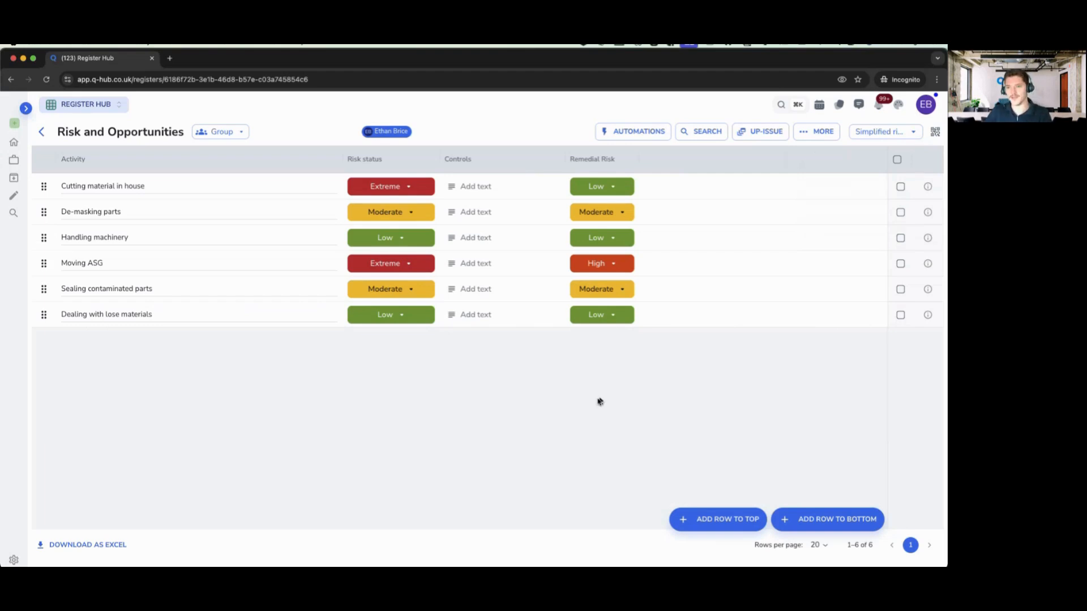
drag(340, 159, 301, 323)
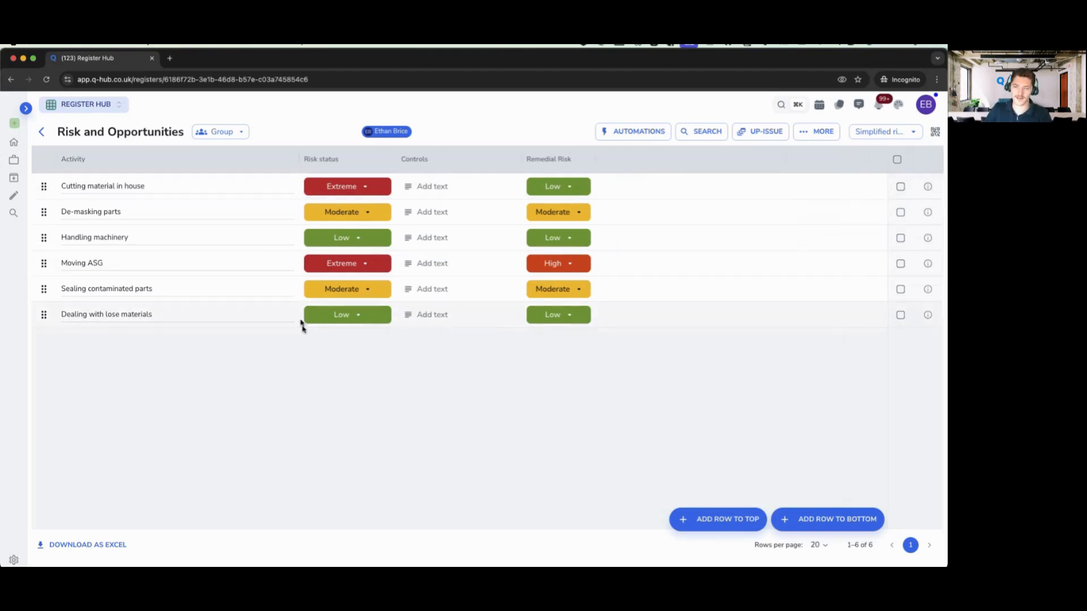
click(854, 133)
click(838, 192)
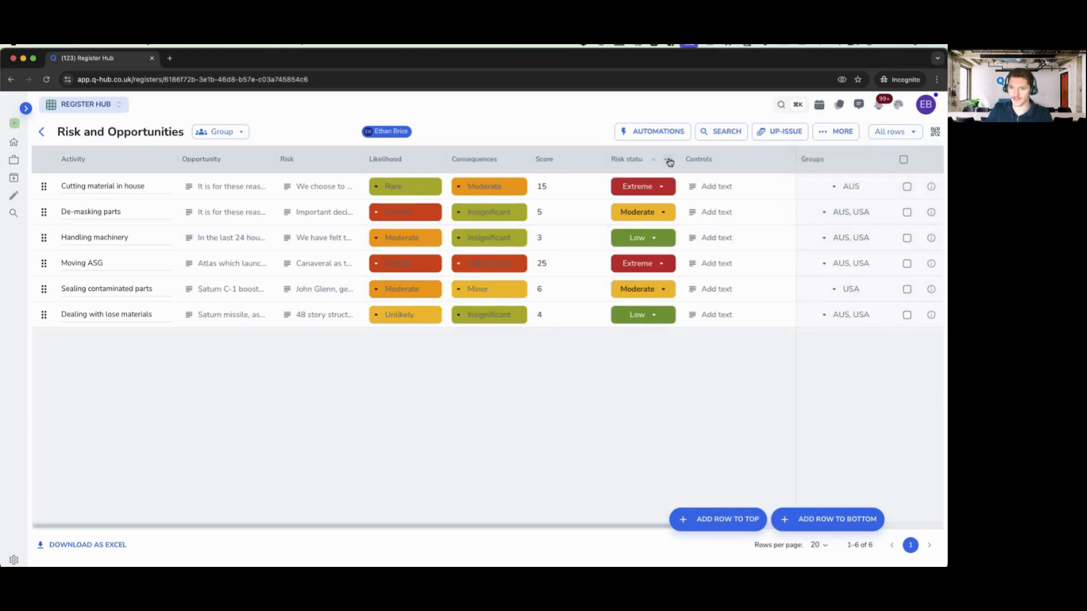
- Group the register by Risk status and expand the Extreme group
click(669, 162)
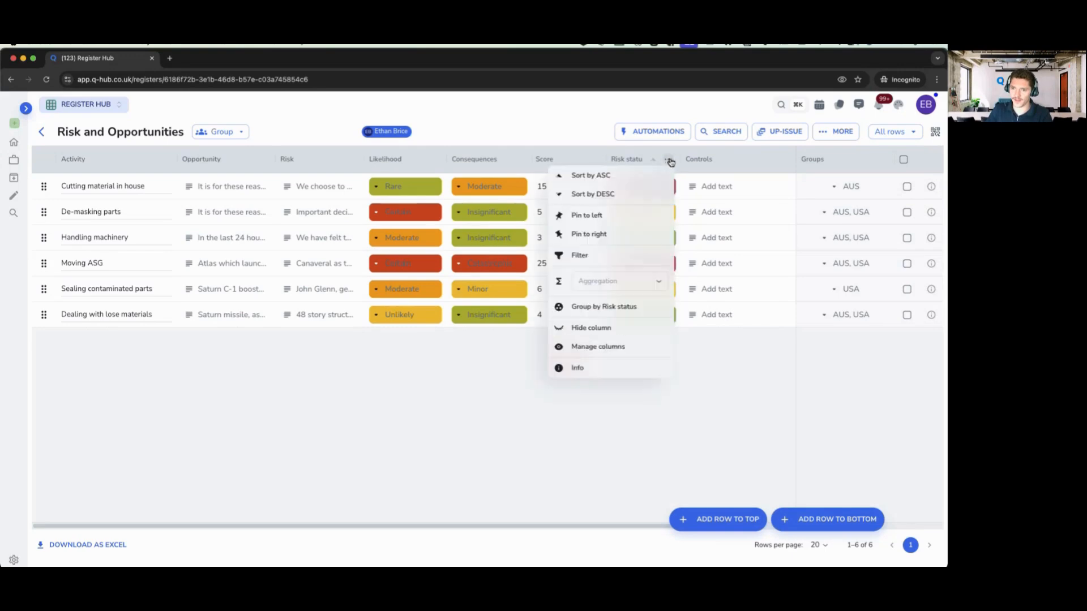
click(603, 308)
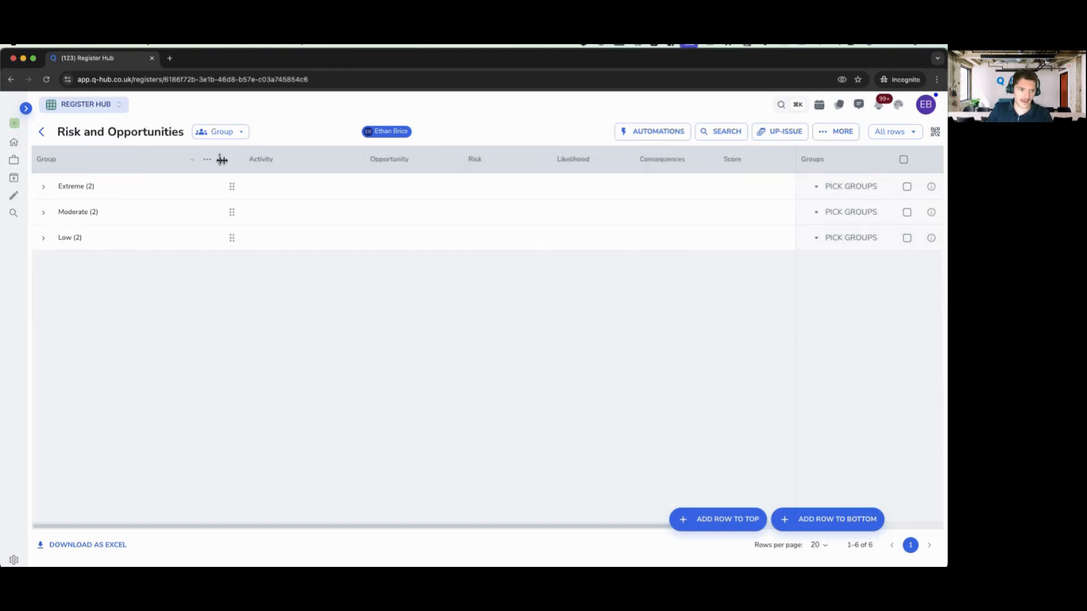
click(43, 191)
- Collapse the Extreme group and save the grouped layout as a Public view named 'Group'
click(43, 190)
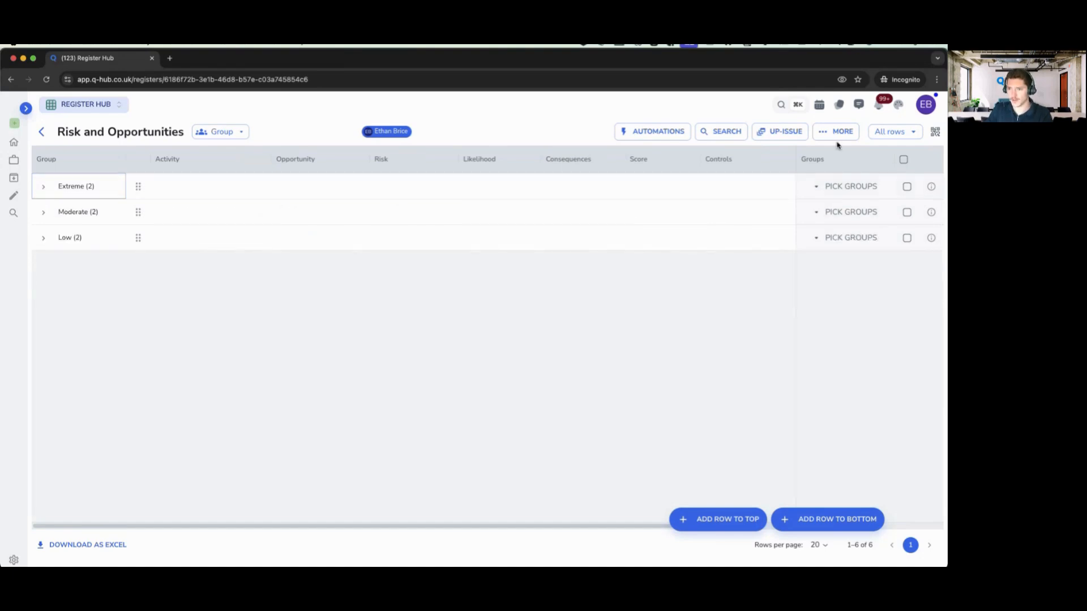
click(888, 134)
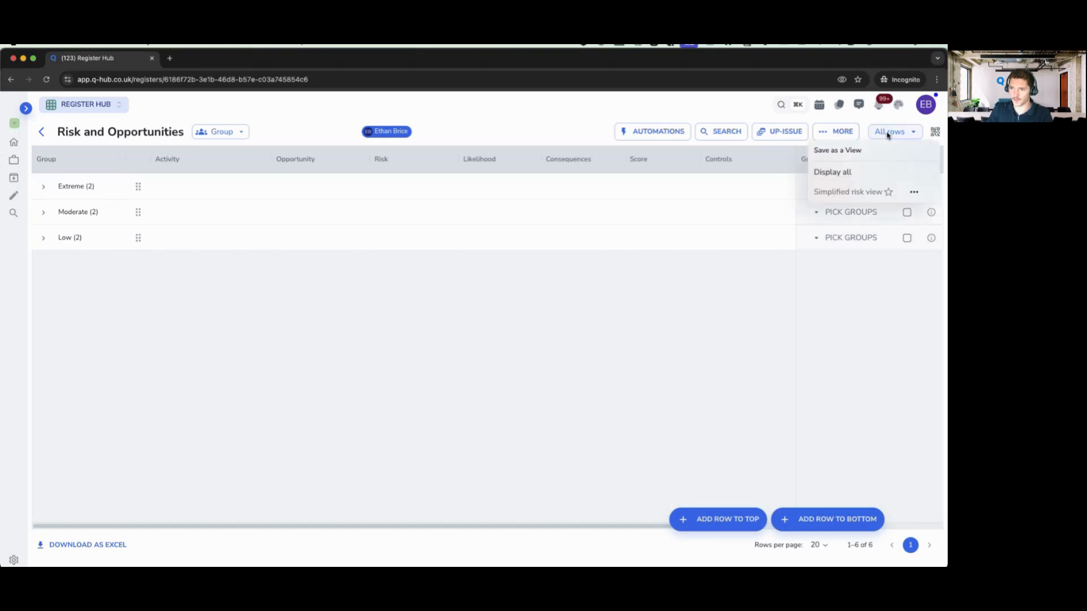
click(862, 151)
click(524, 306)
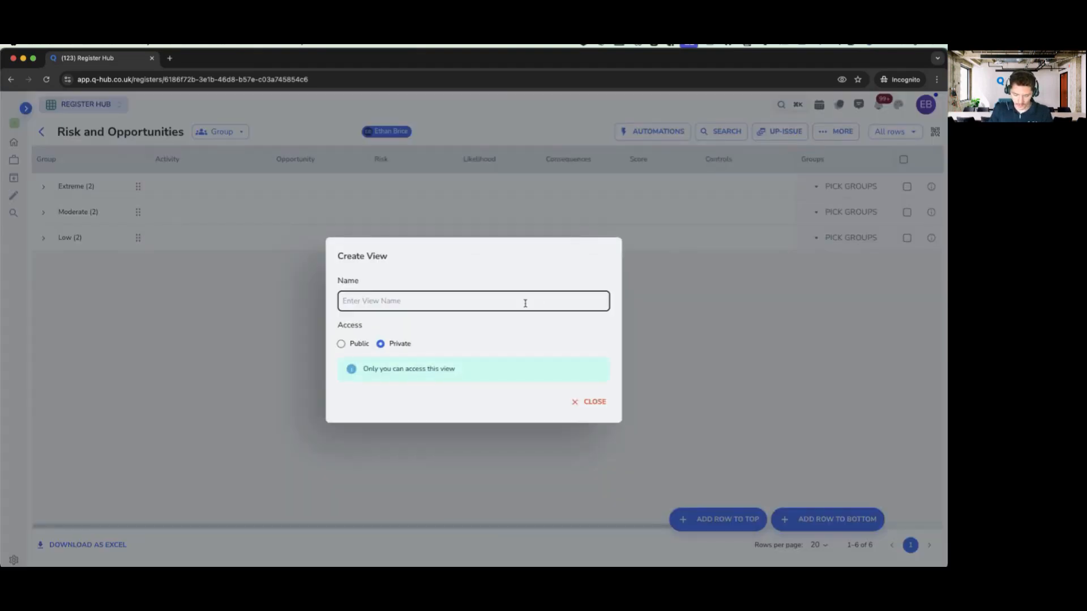
text(Group)
click(359, 346)
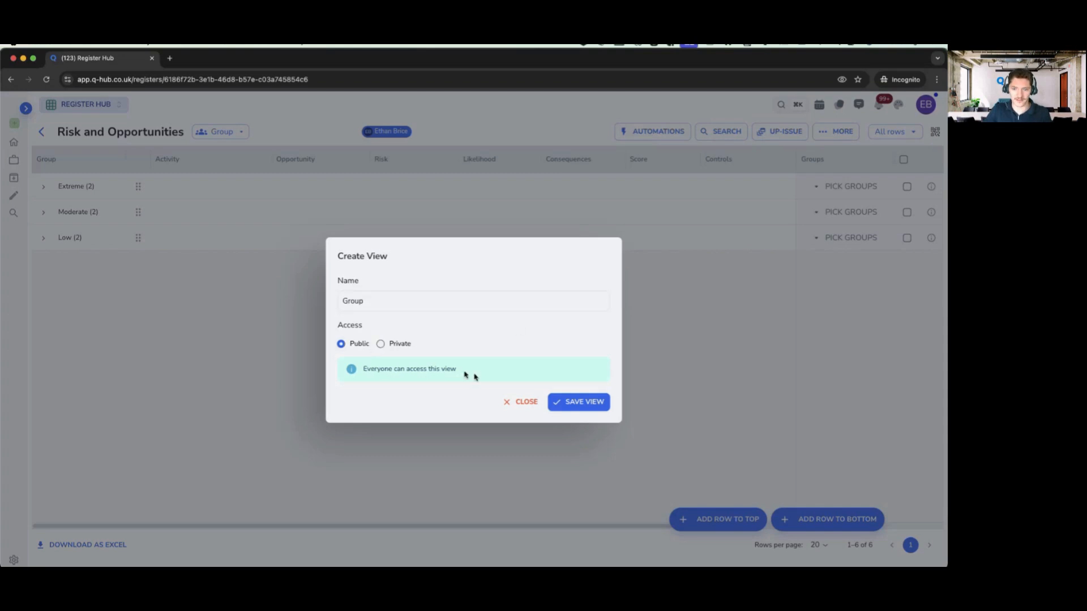
click(595, 404)
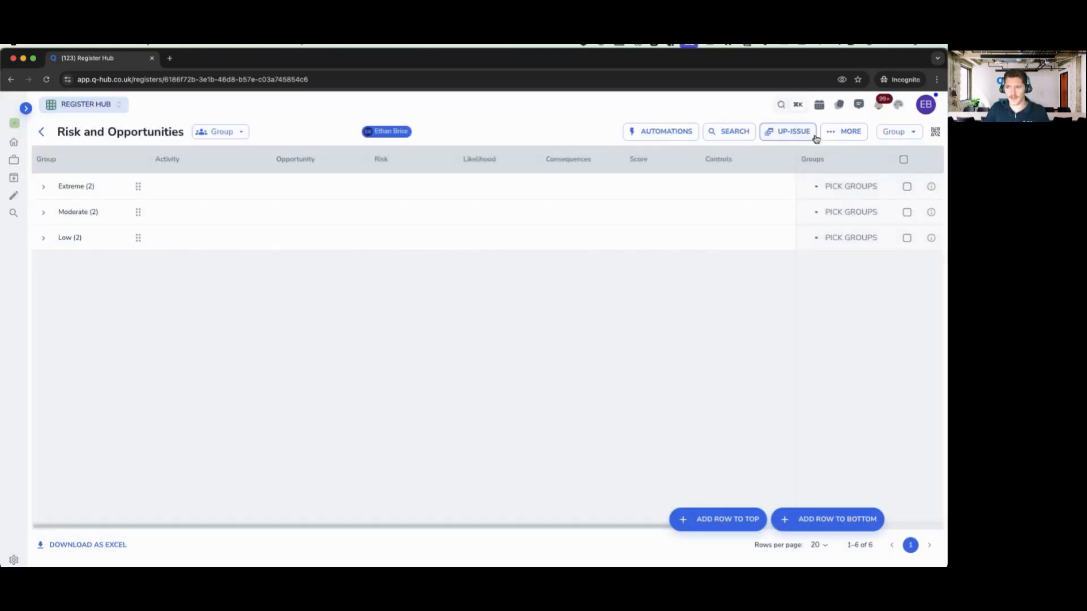
- Switch views from Simplified risk view back to Display all
click(898, 131)
click(855, 211)
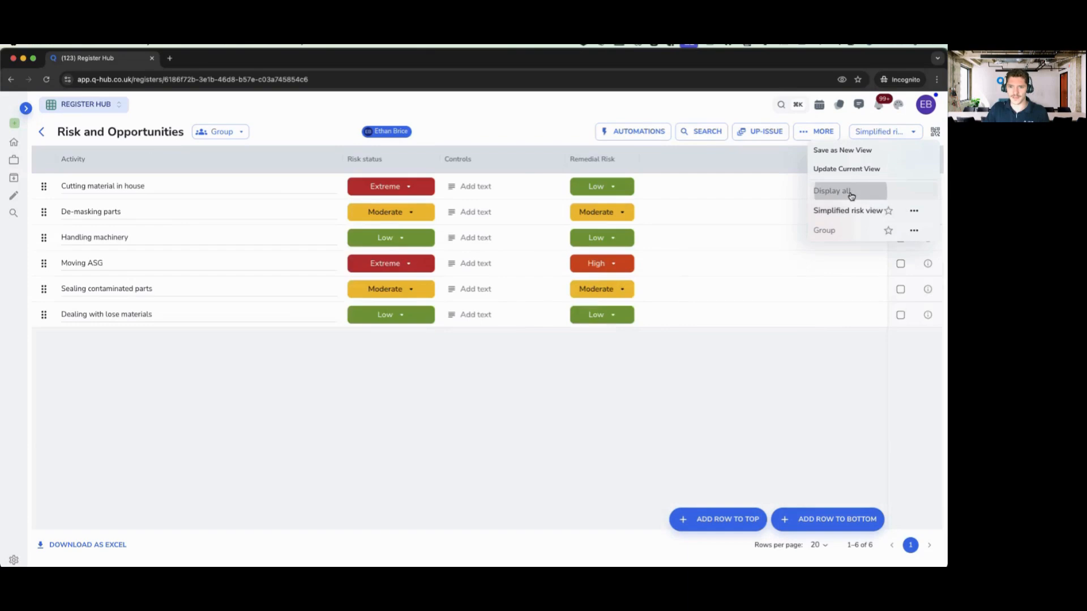
click(847, 191)
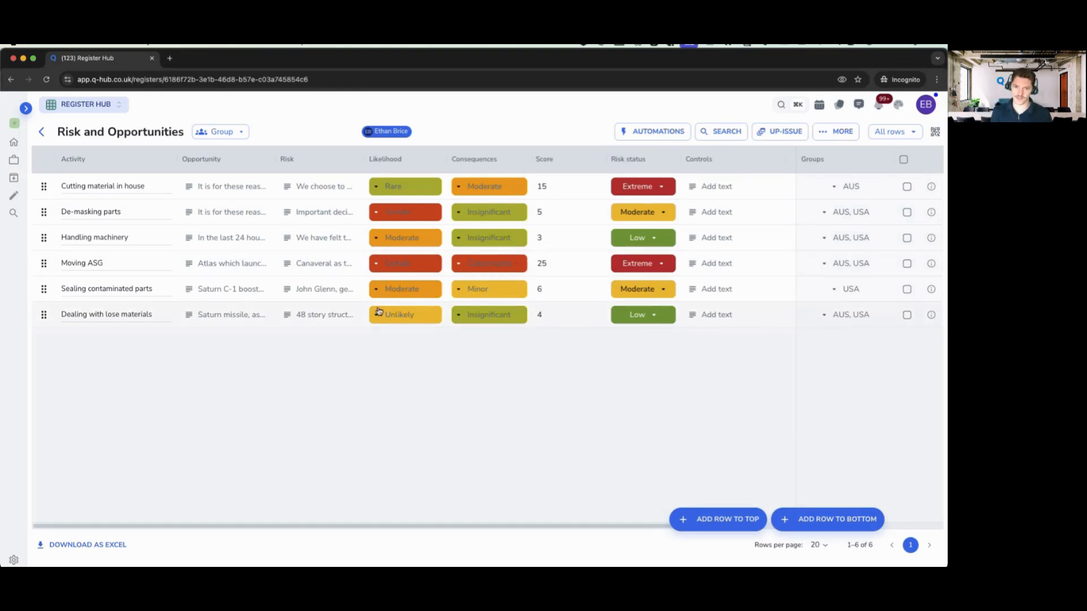
- Return to the registers list and open the Supplier register
click(41, 132)
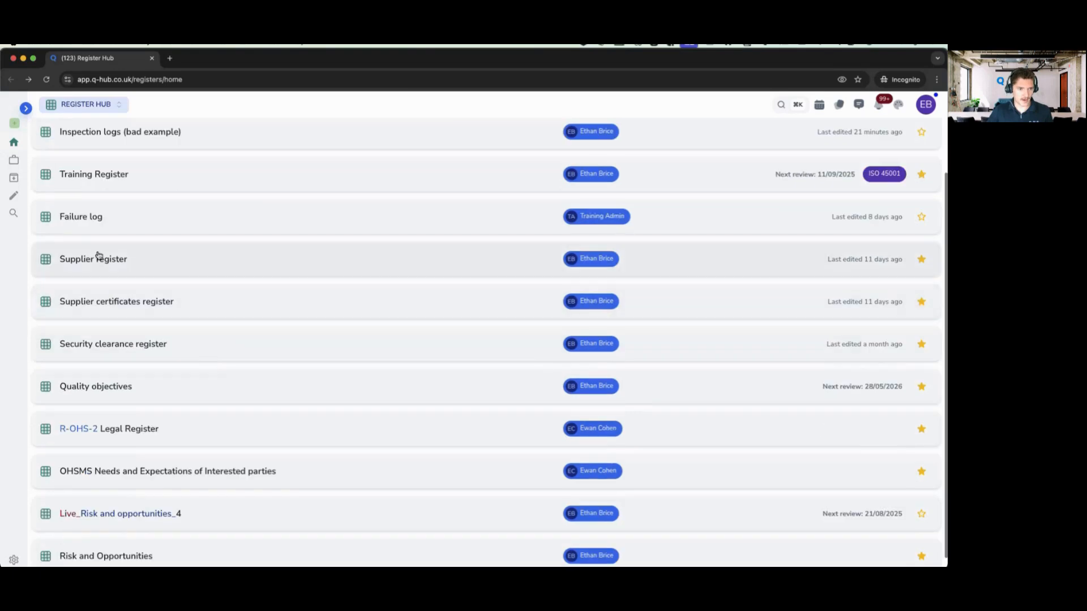
click(123, 301)
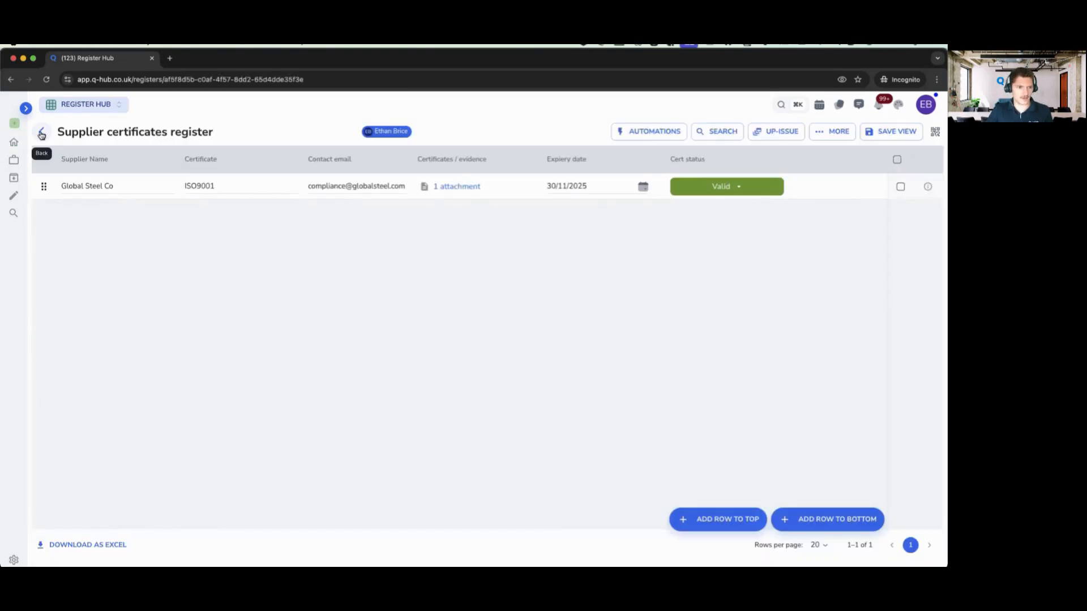
click(40, 134)
click(136, 323)
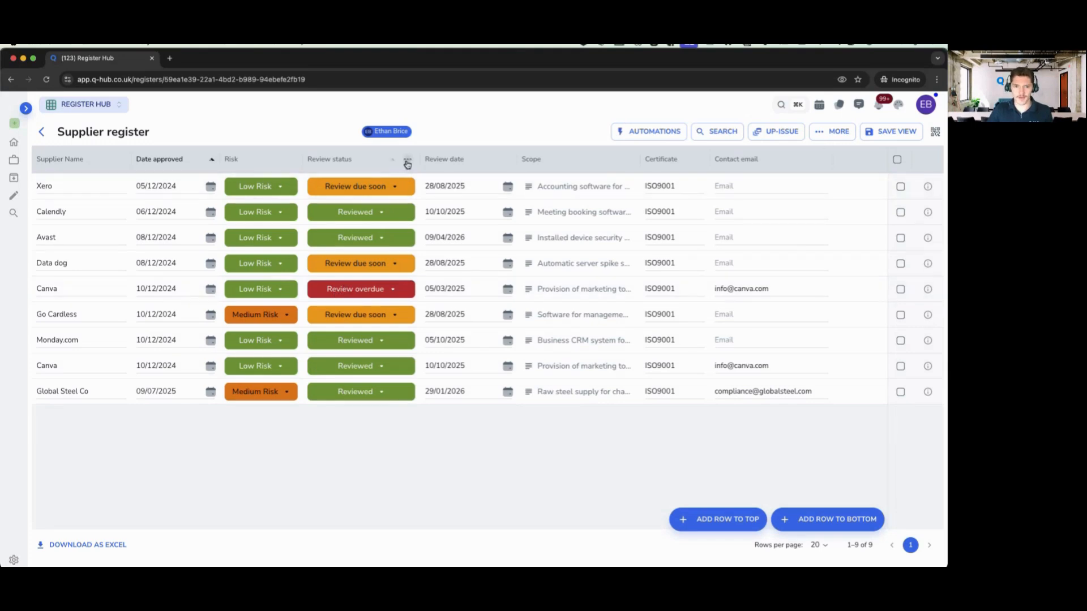
- Filter the Review status column to values containing 'overd'
click(407, 164)
click(356, 256)
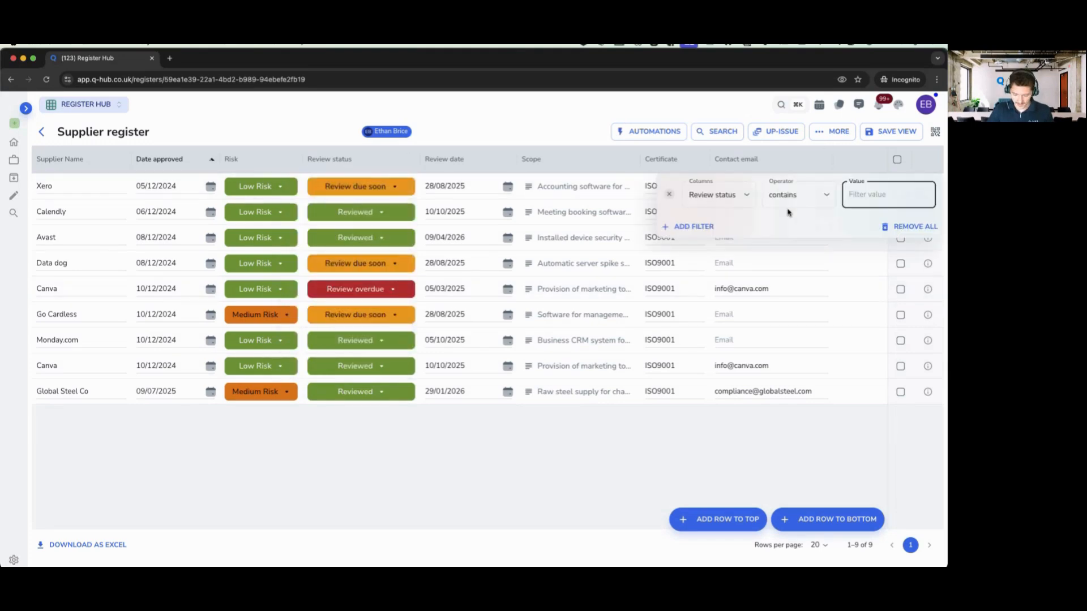
text(overd)
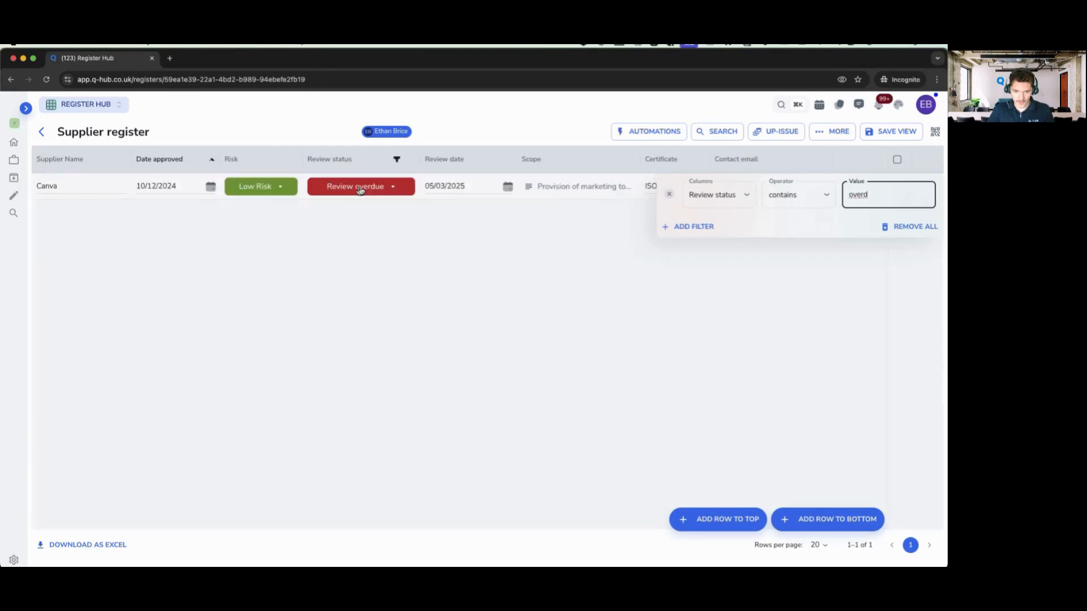
click(519, 127)
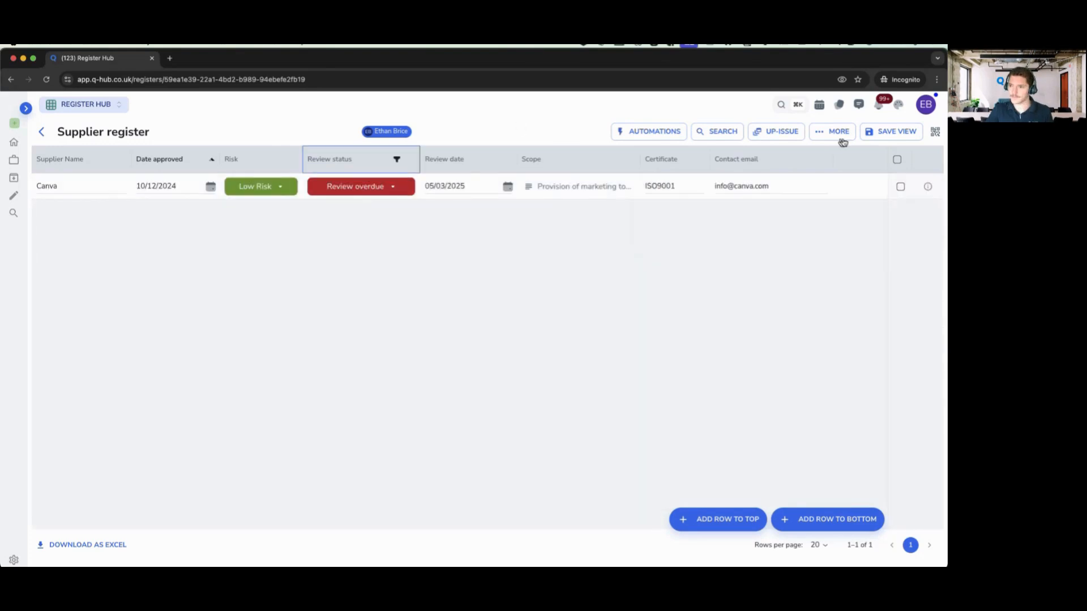
- Save the filtered layout as a Public view named 'Overdue suppliers'
click(891, 132)
click(342, 344)
click(390, 301)
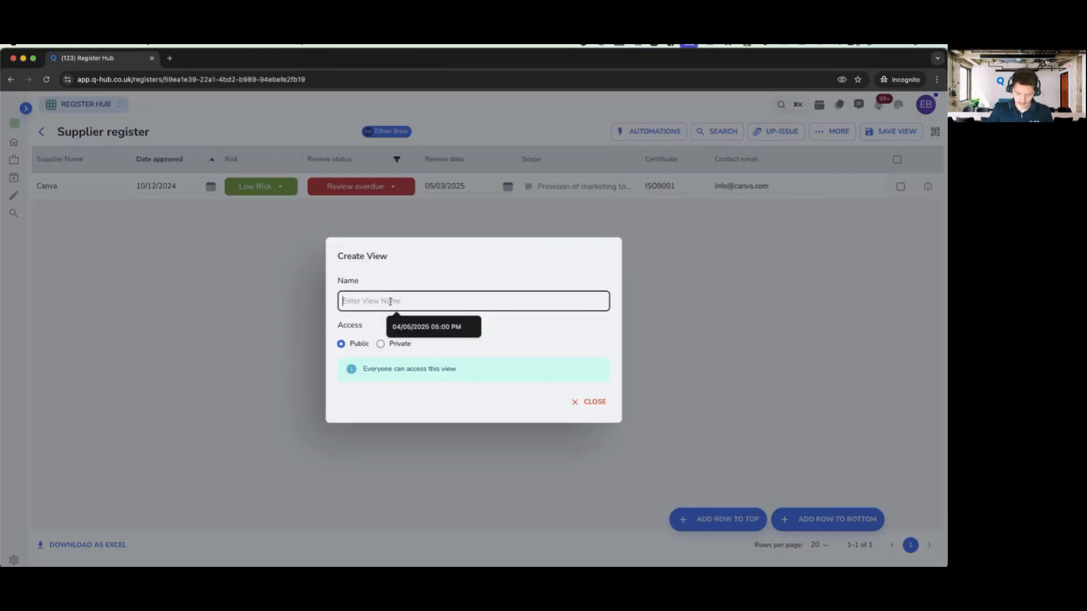
text(Overdue actio)
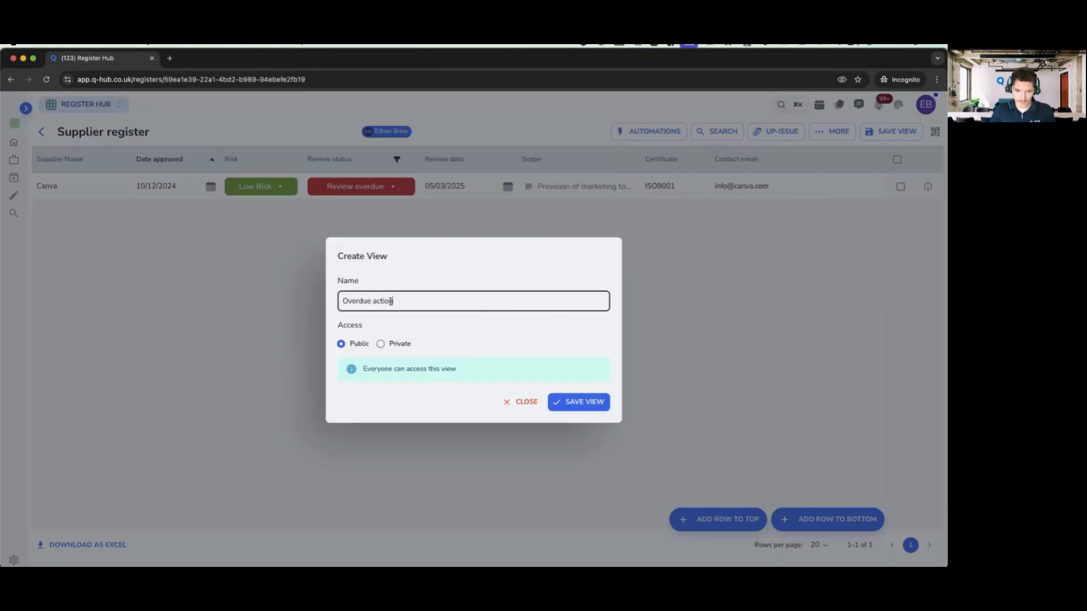
key(BackSpace)
key(BackSpace)
text(supp)
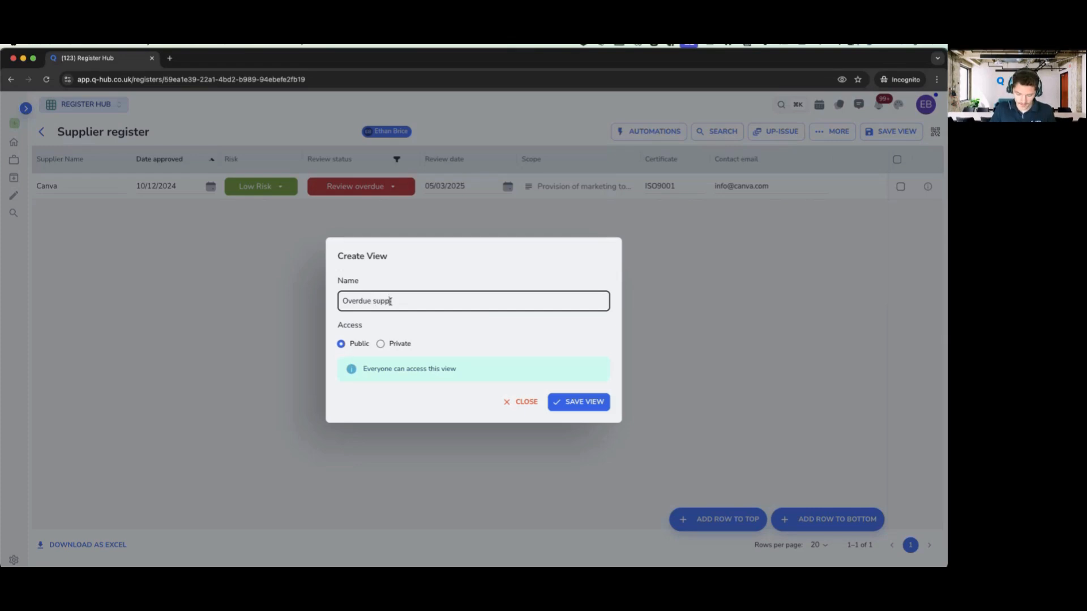
text(liers)
click(573, 401)
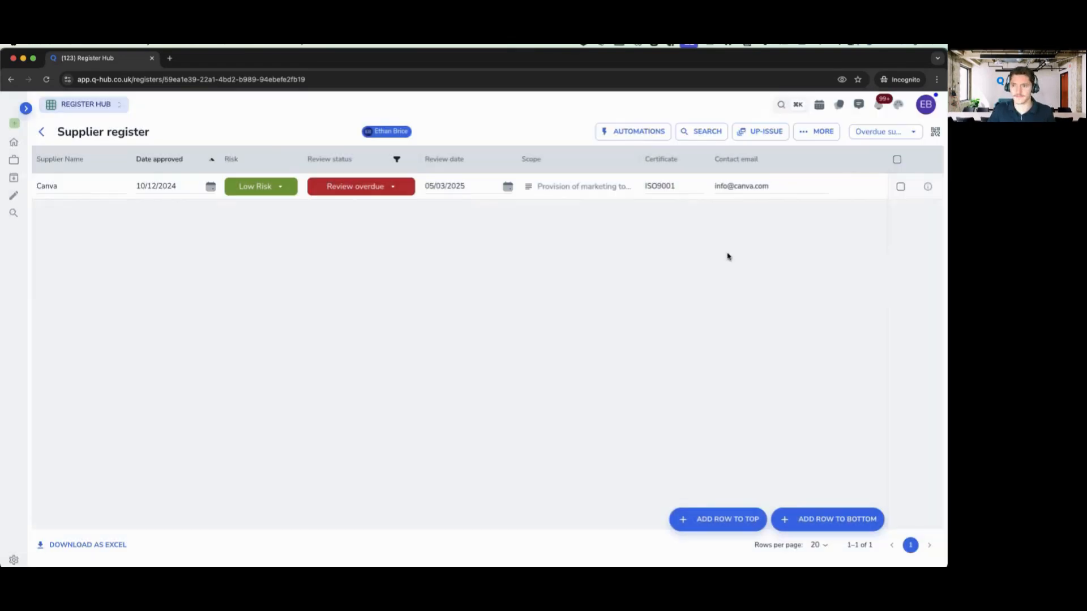
- Switch to Display all and then reapply the Overdue suppliers view
click(869, 137)
click(858, 190)
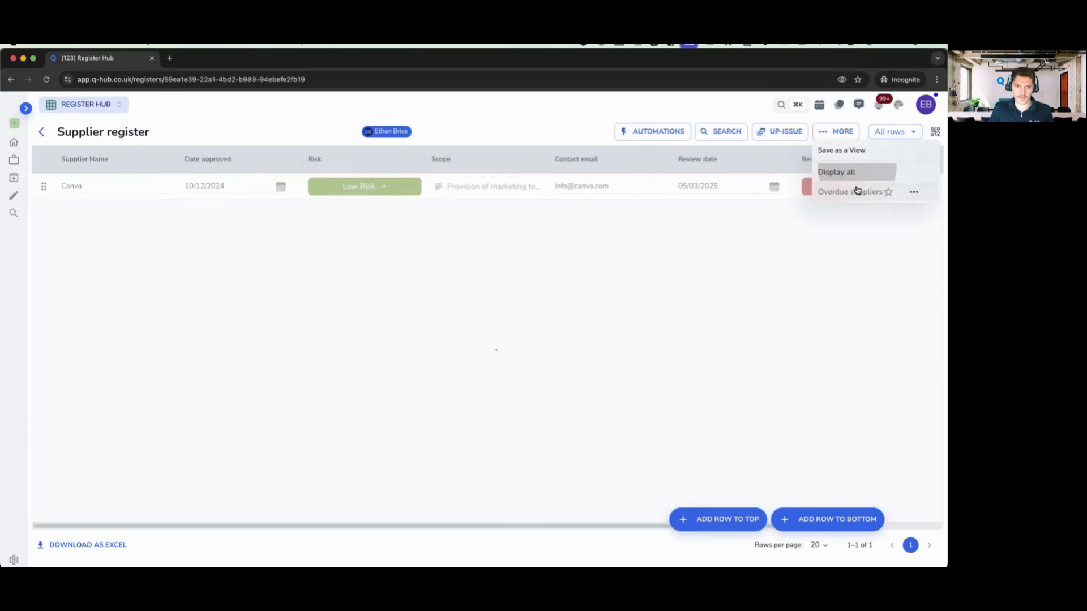
click(852, 191)
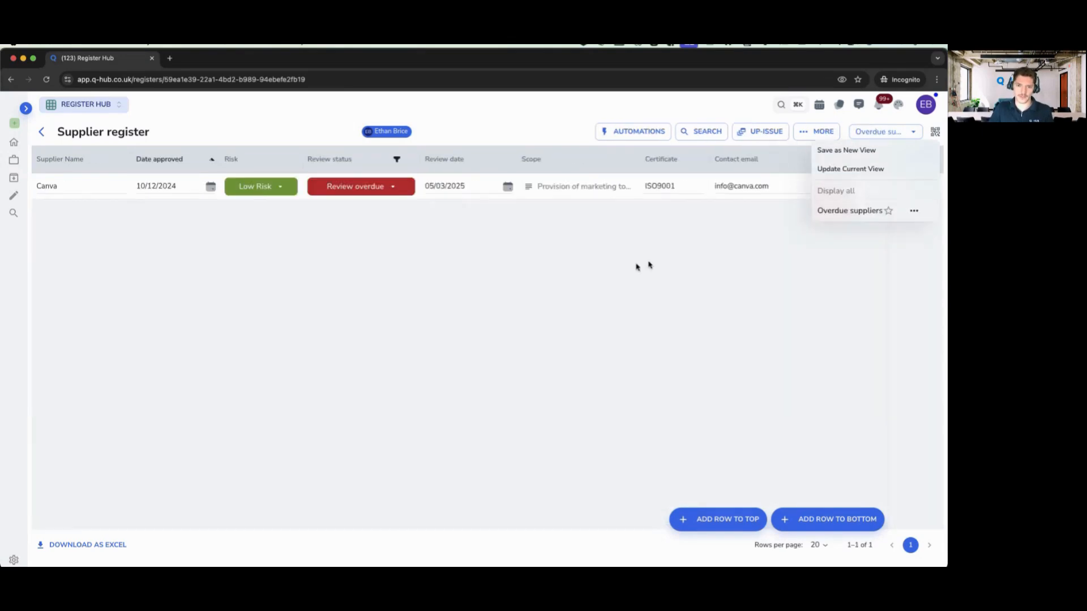
click(606, 272)
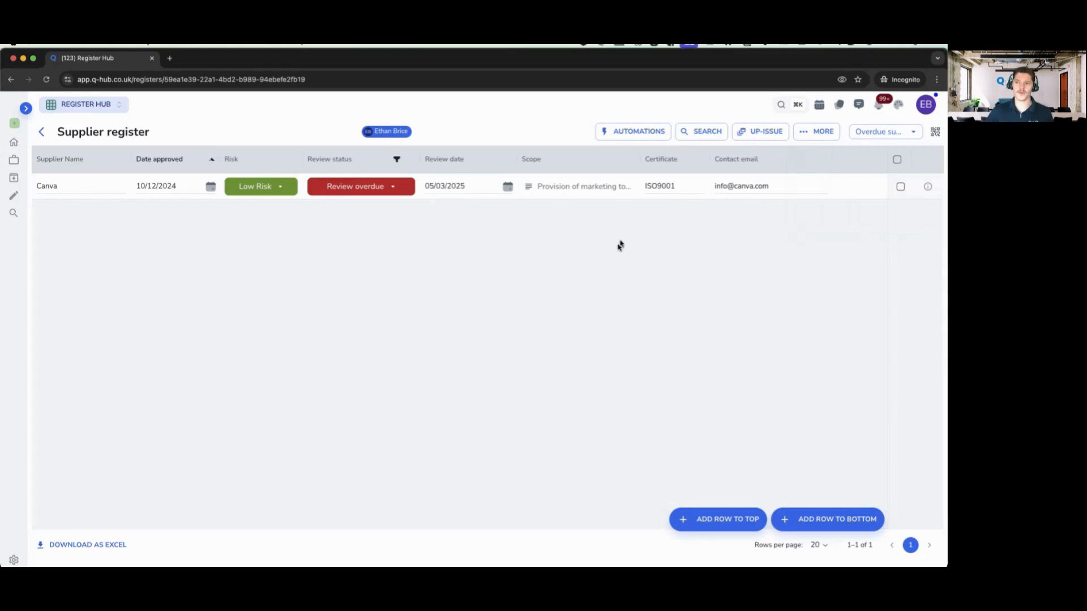
click(890, 133)
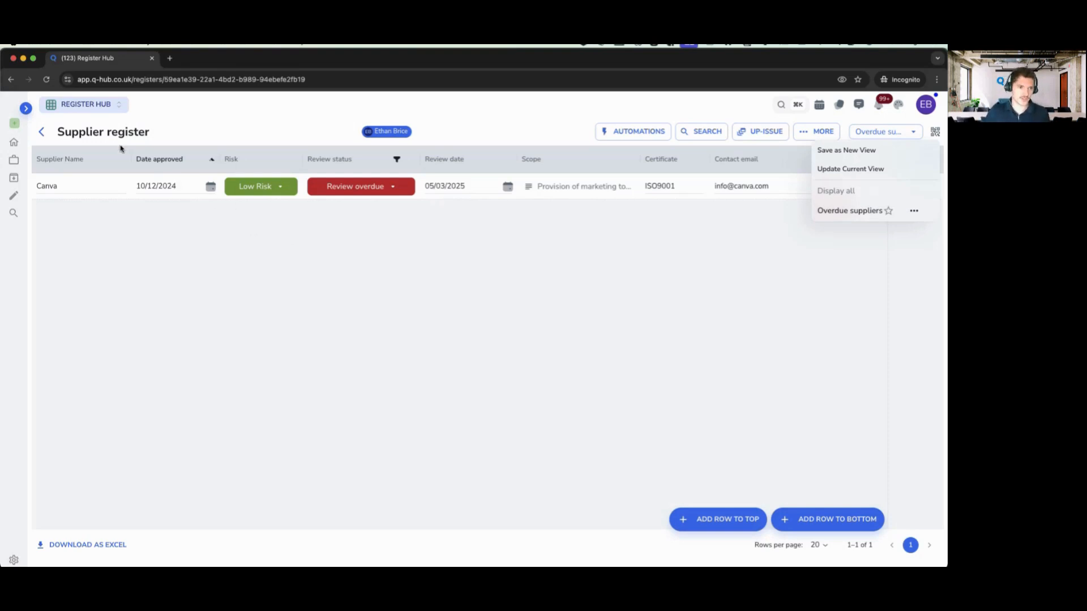
- Switch to the Work Hub and open the Supplier management workspace from Spaces
click(25, 108)
click(173, 110)
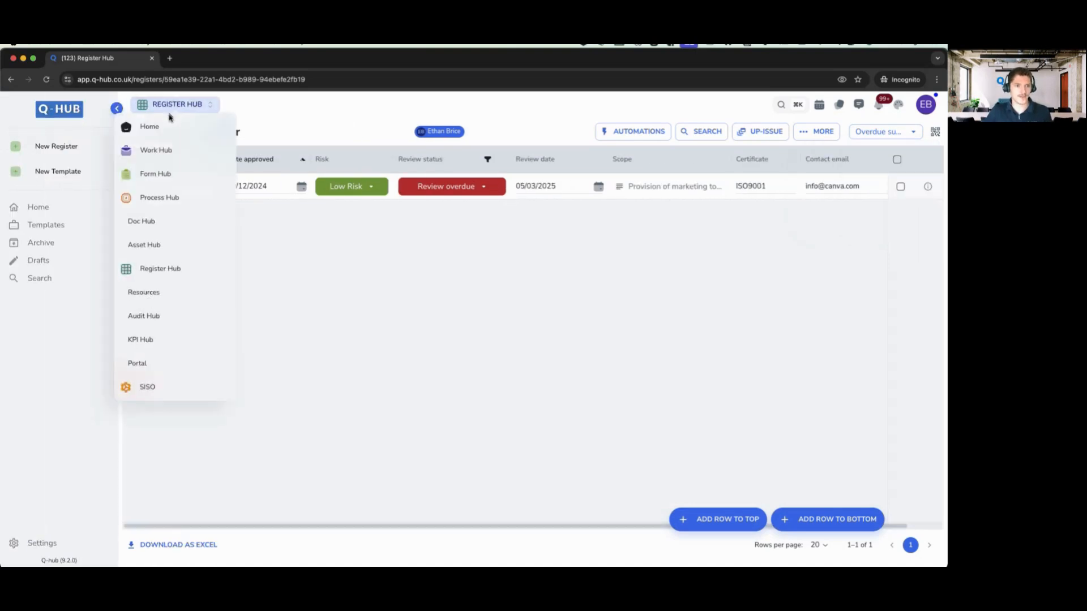
click(132, 151)
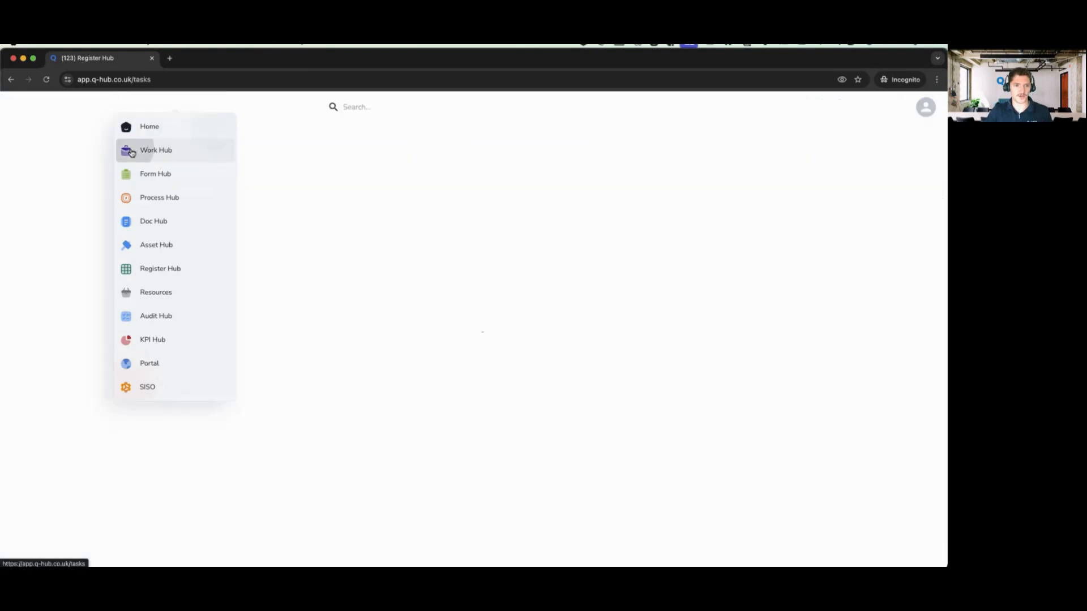
click(29, 322)
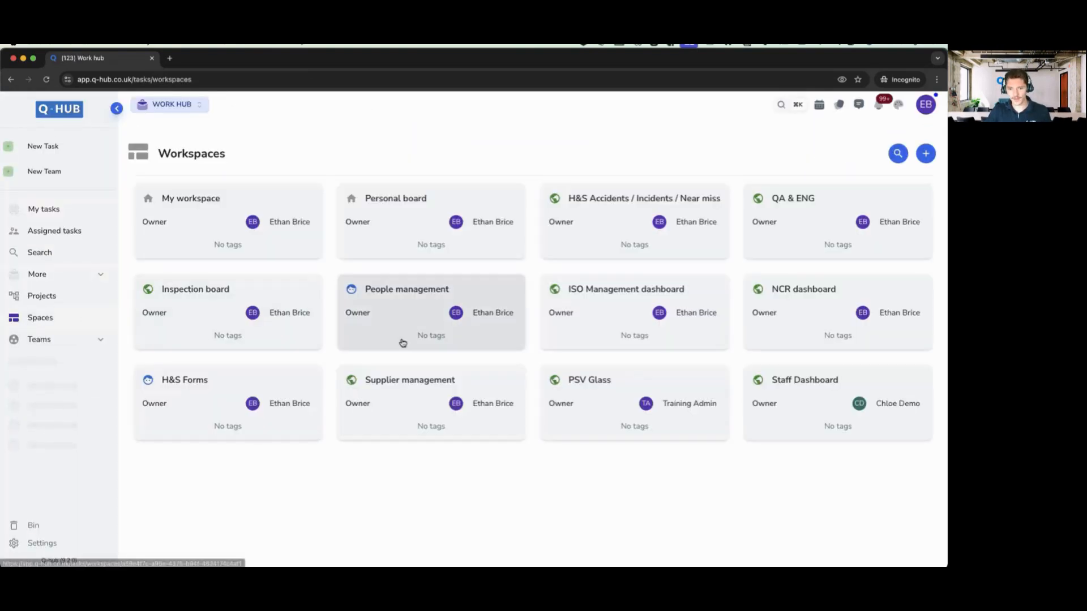
click(396, 379)
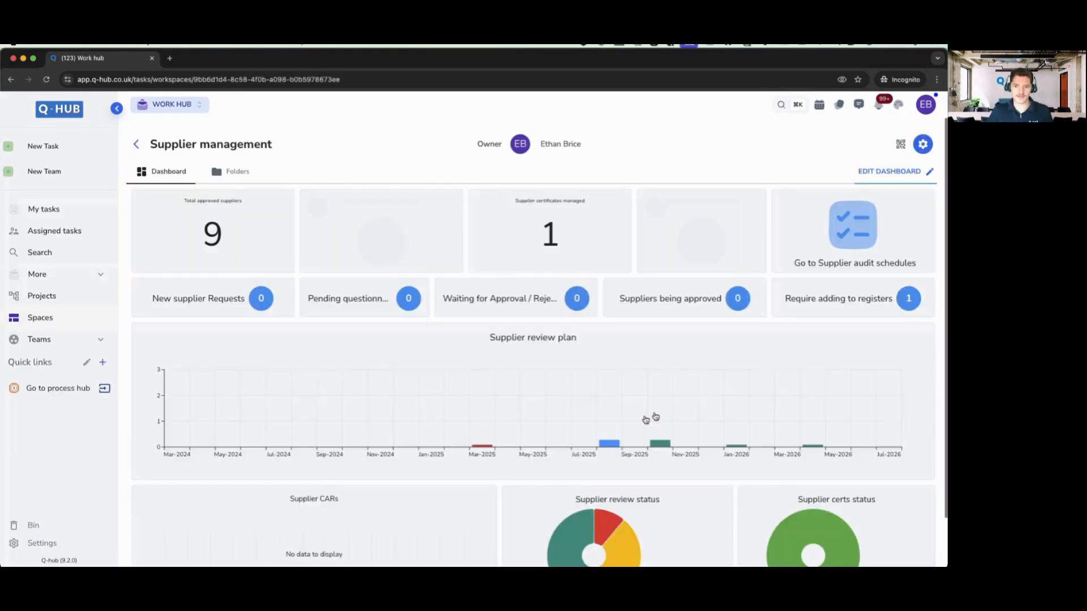
click(116, 105)
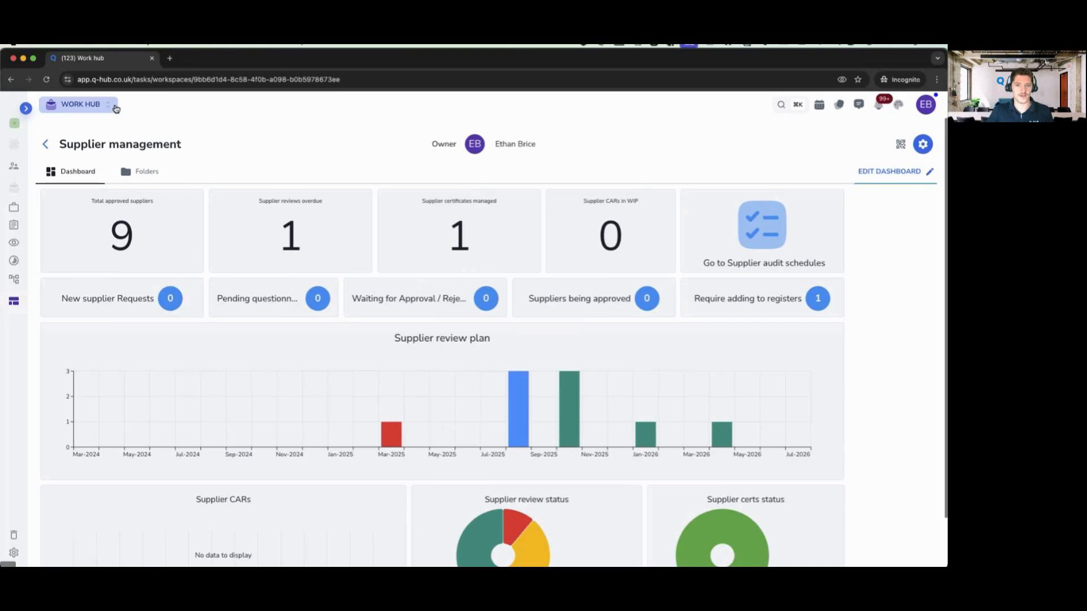
click(24, 107)
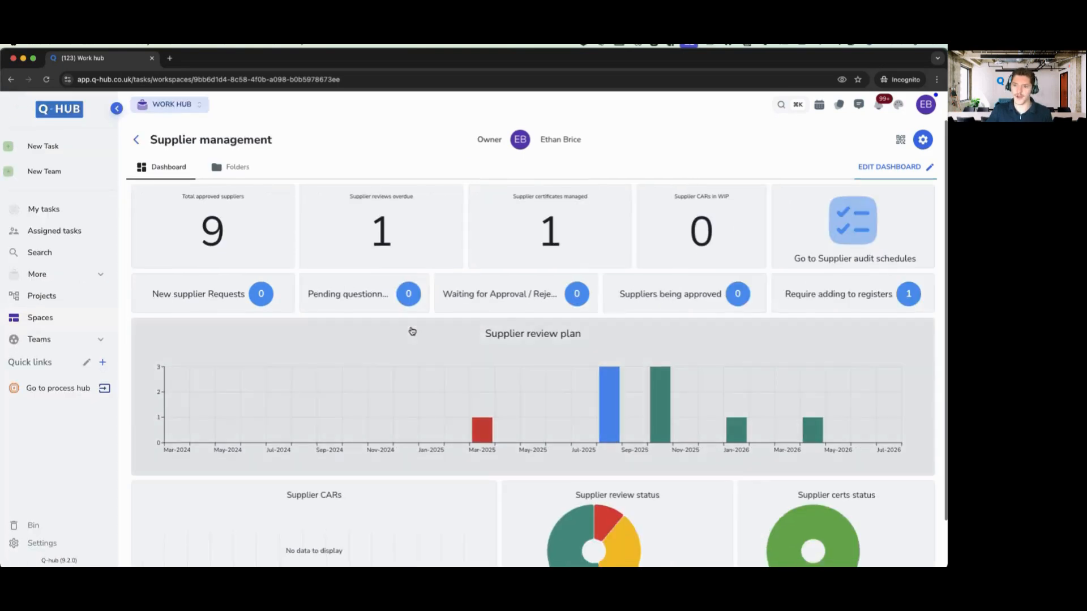
scroll(413, 334, down, 1)
scroll(435, 344, up, 1)
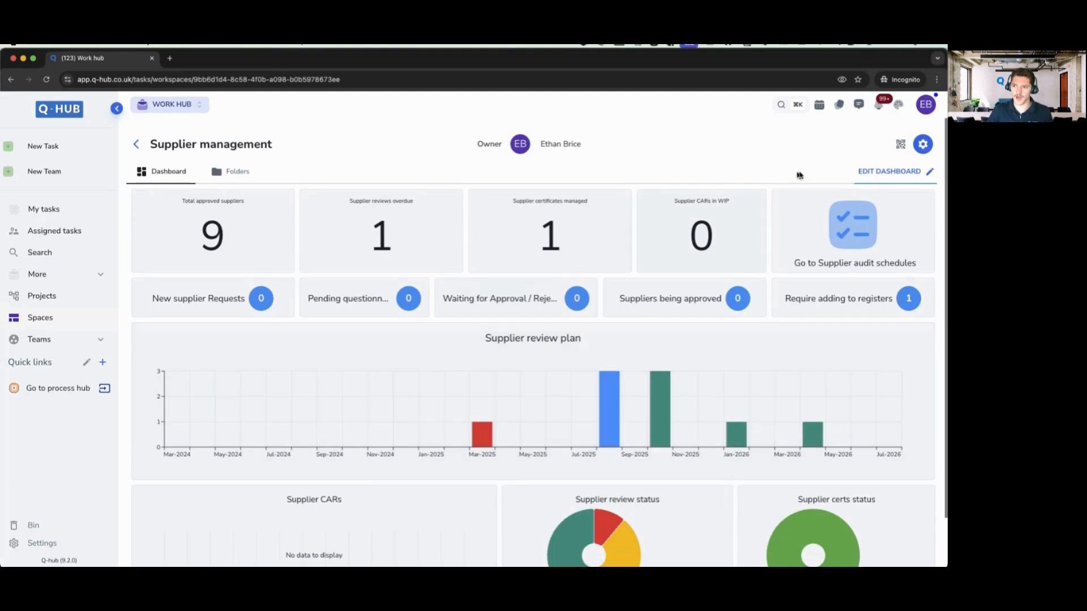
- Add a View shortcut linking to the Overdue suppliers view on the dashboard
click(885, 177)
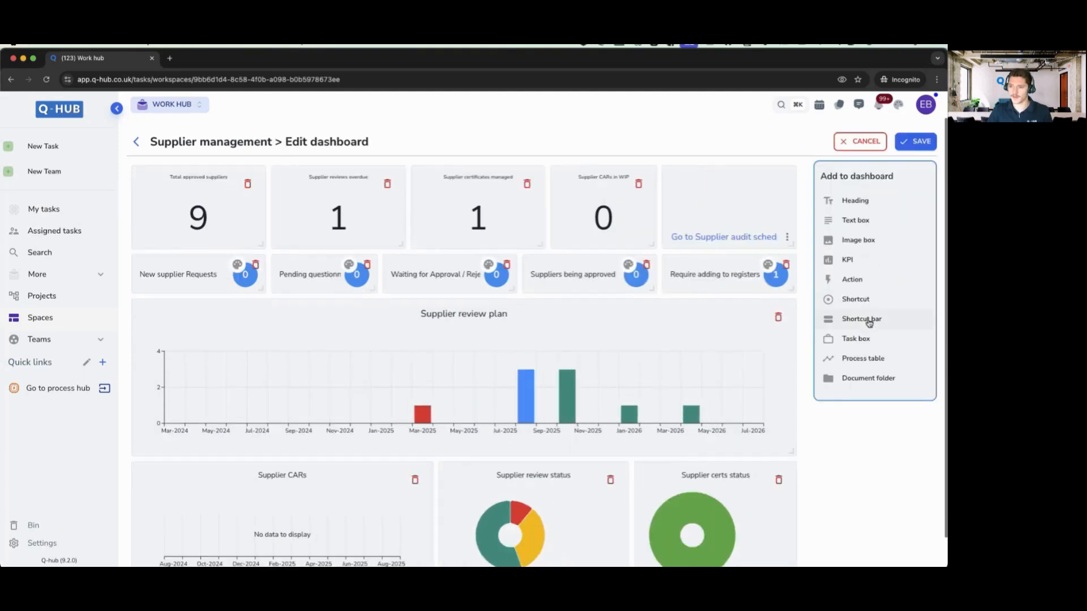
click(862, 299)
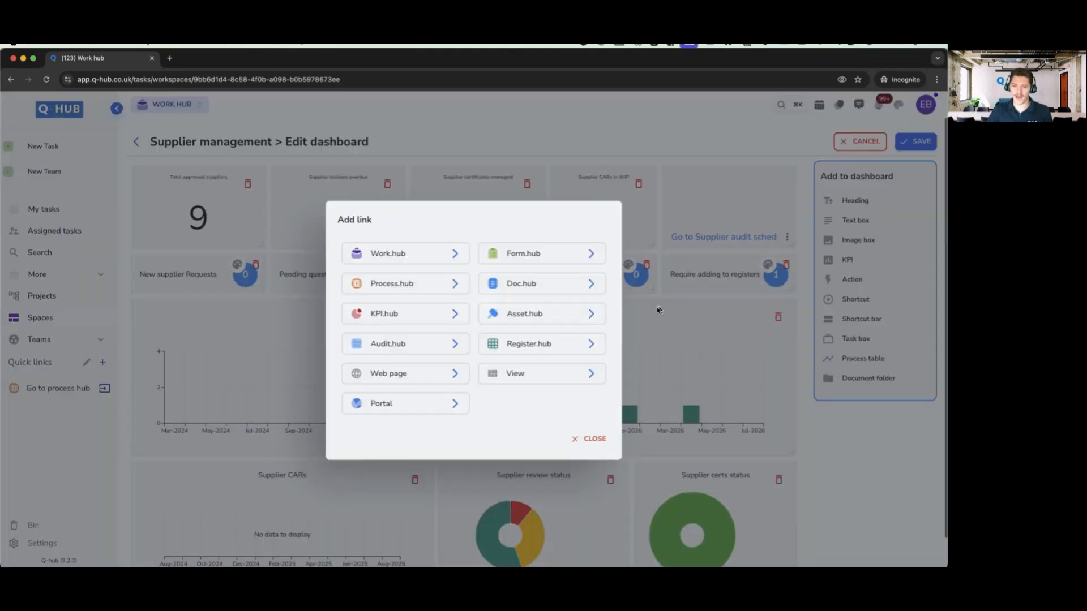
click(512, 374)
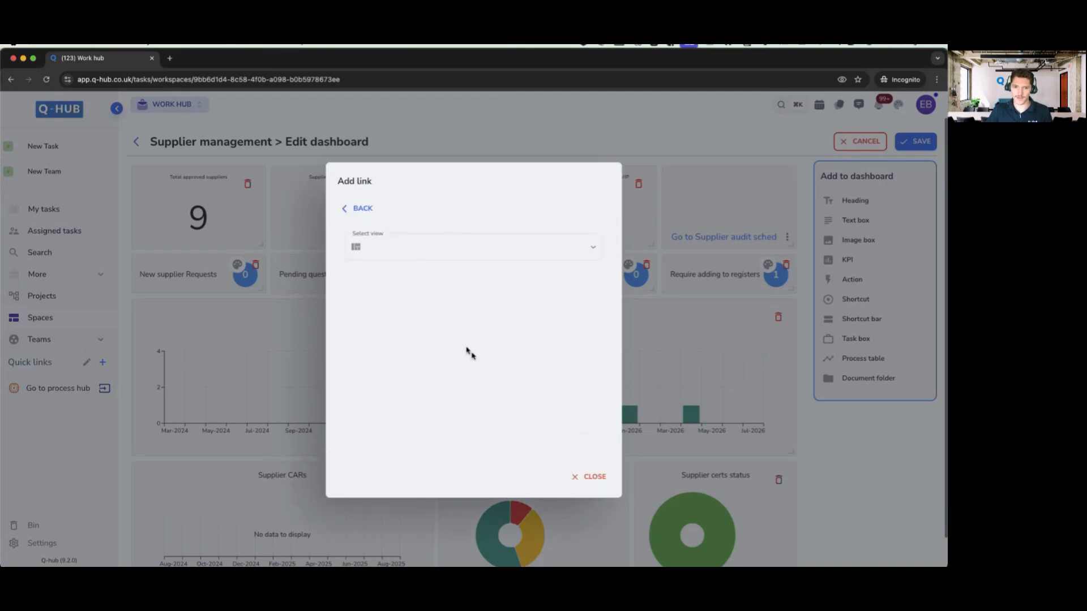
click(391, 249)
text(overd)
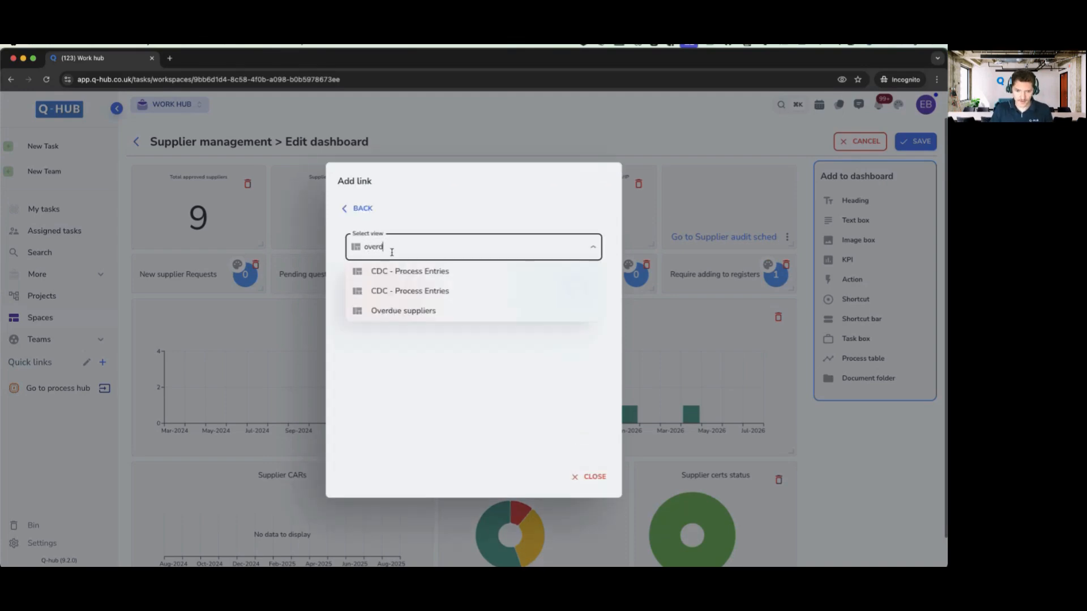
click(407, 313)
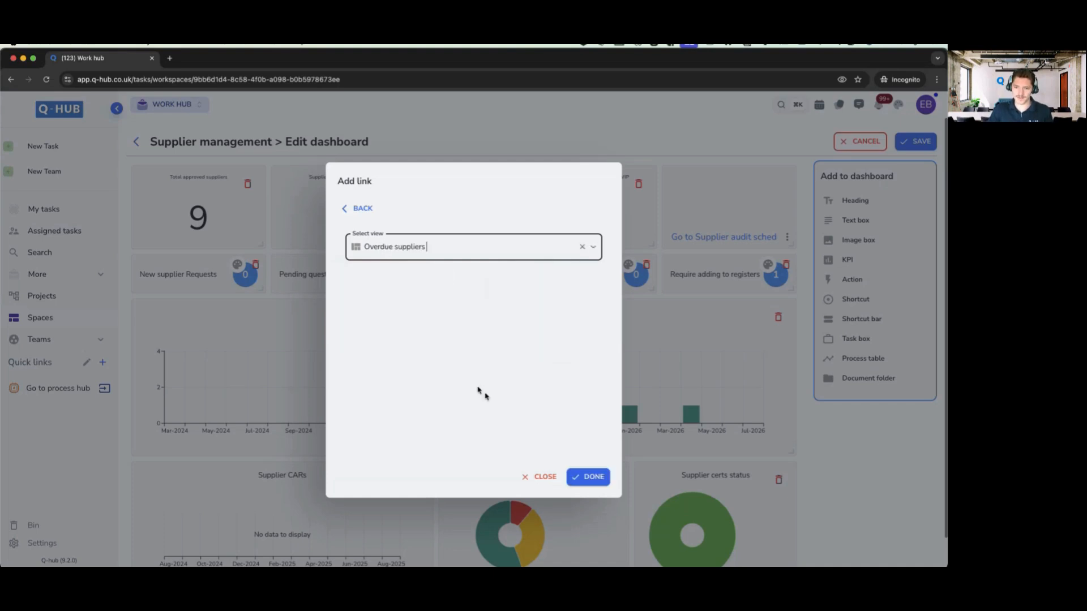
click(579, 478)
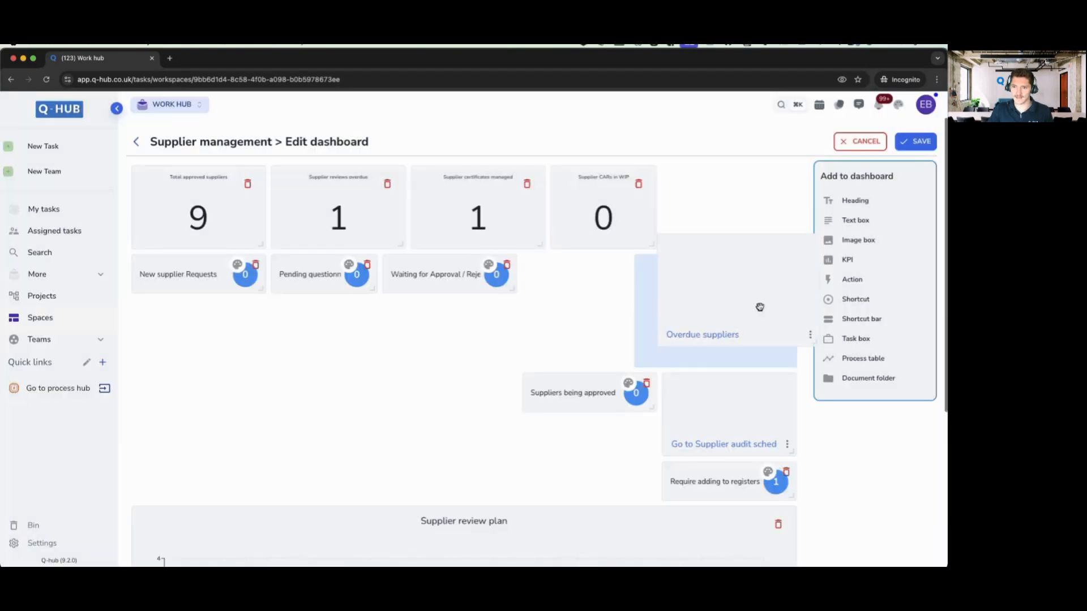
- Move the Overdue suppliers link top-right, shorten the audit schedules shortcut, and save the dashboard
drag(759, 308, 696, 390)
drag(632, 301, 757, 177)
drag(791, 277, 790, 248)
click(899, 146)
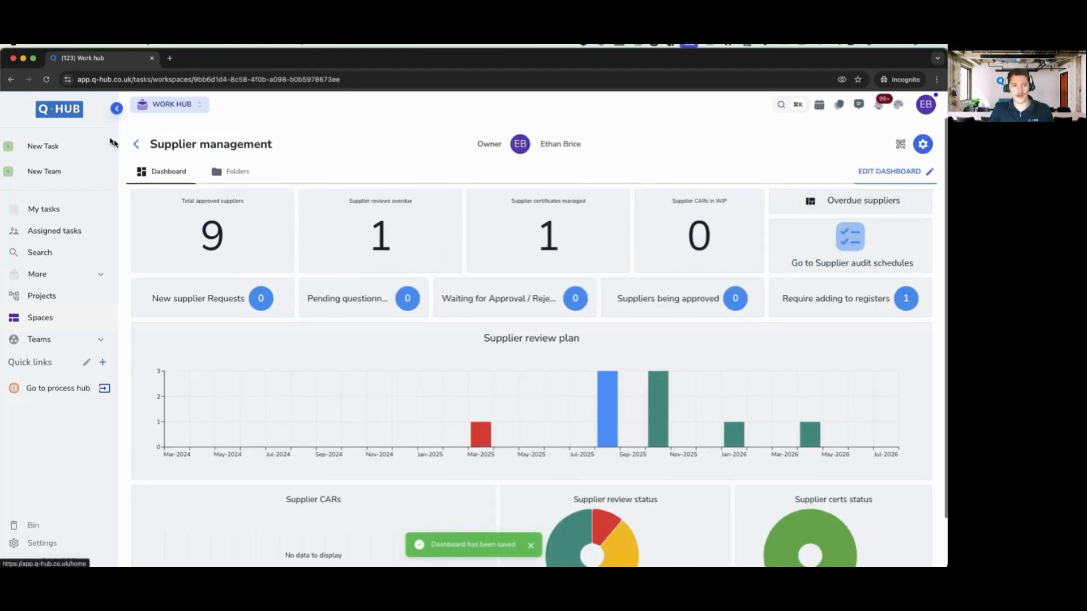
- Go to the Home dashboard and open the Overdue suppliers register
triple_click(228, 144)
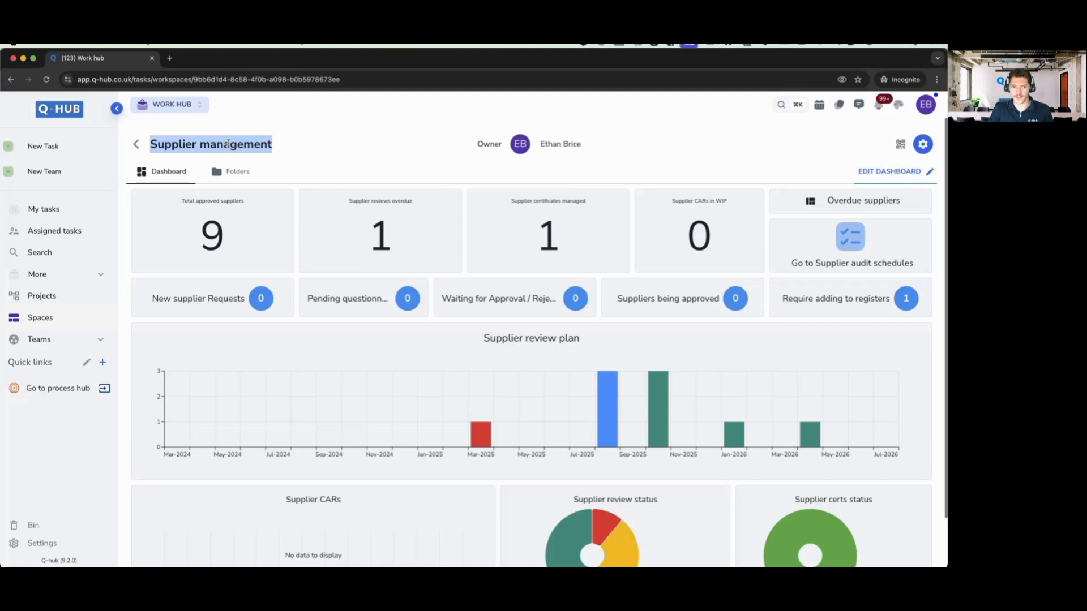
click(60, 113)
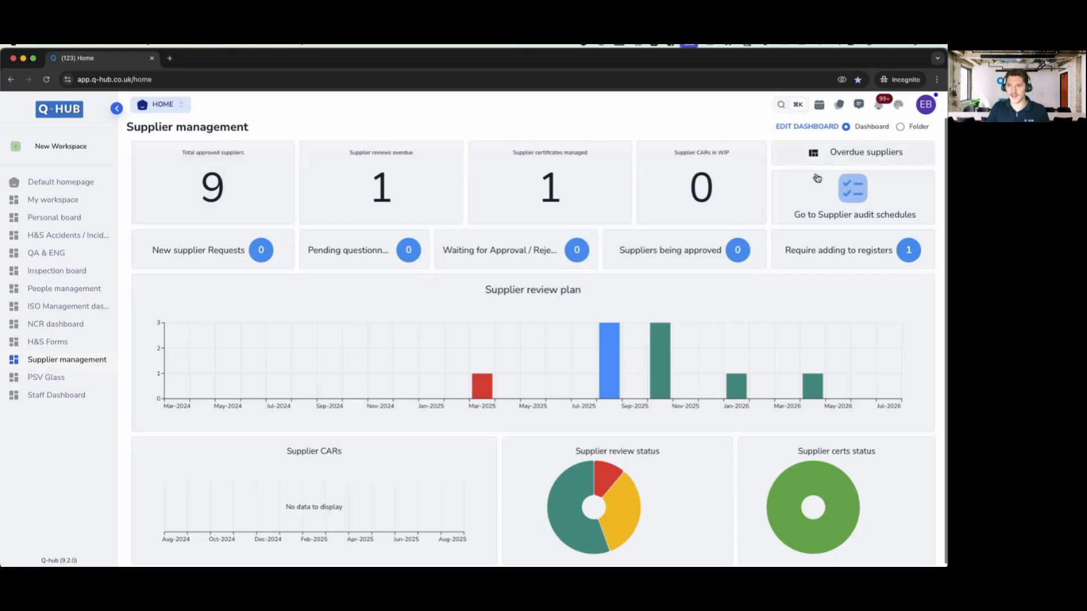
click(861, 158)
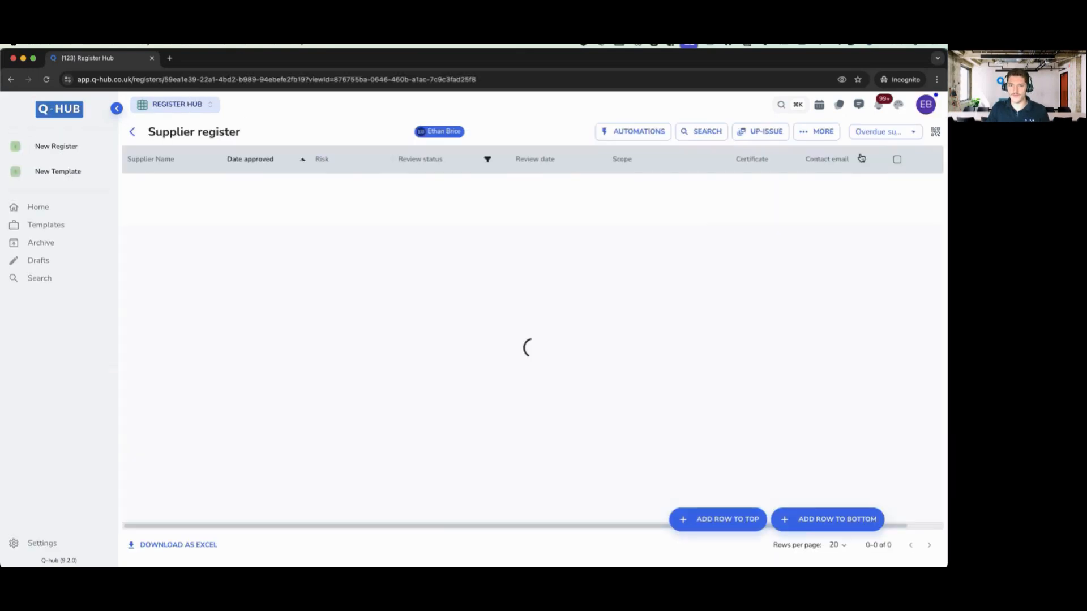
- Switch the Supplier register view to Display all, then return to the Home page
click(906, 133)
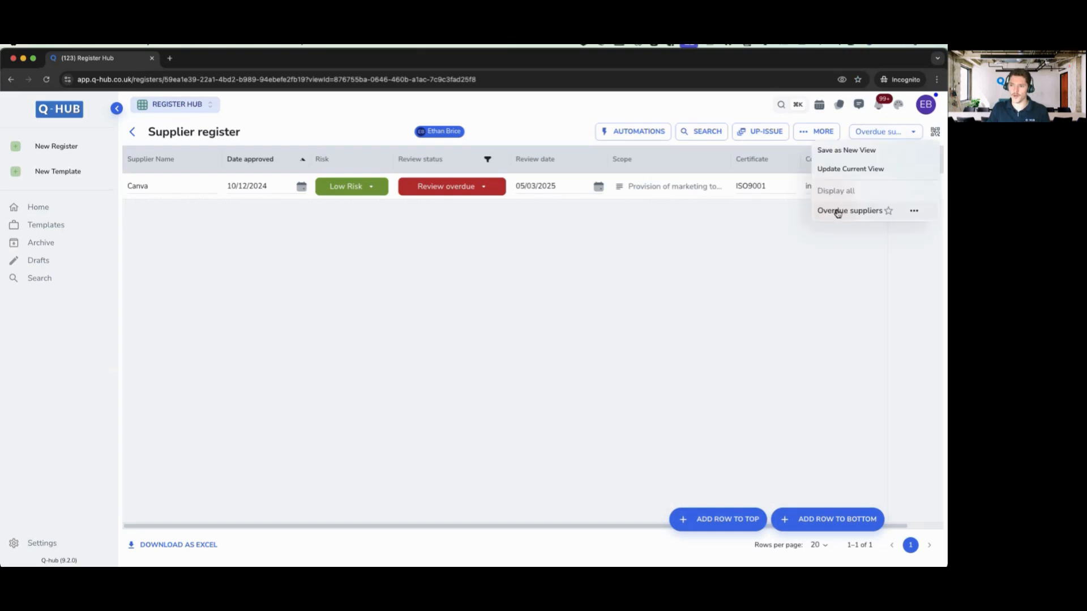
click(612, 242)
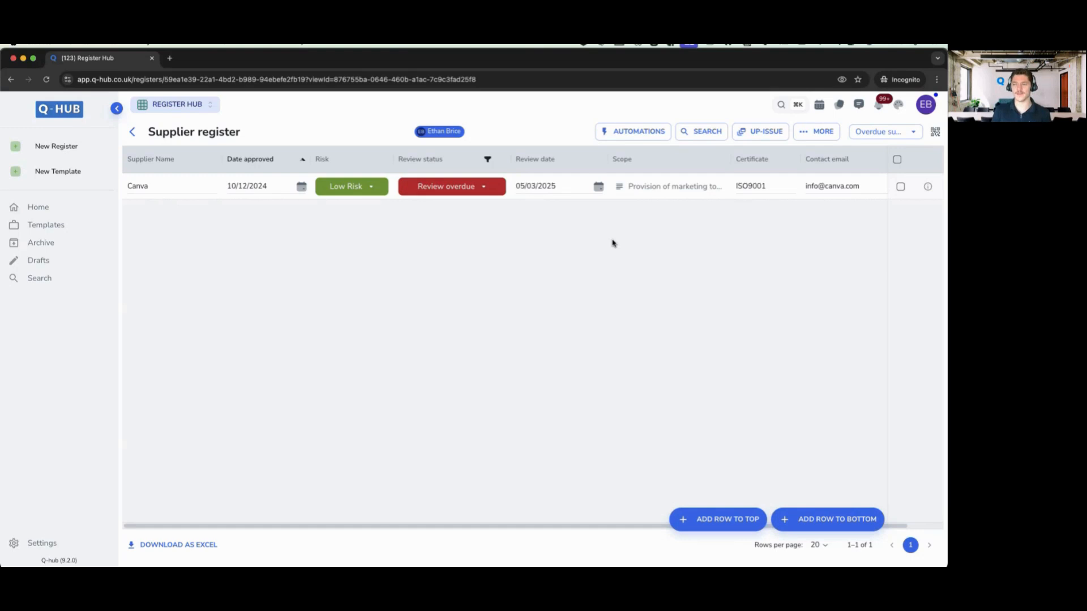
click(909, 132)
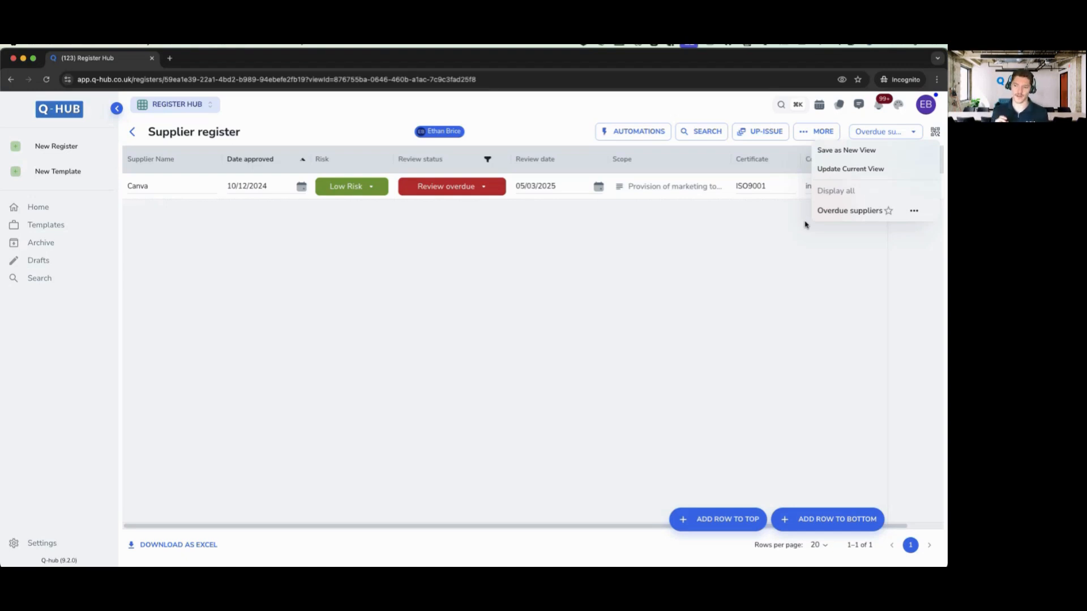
click(836, 191)
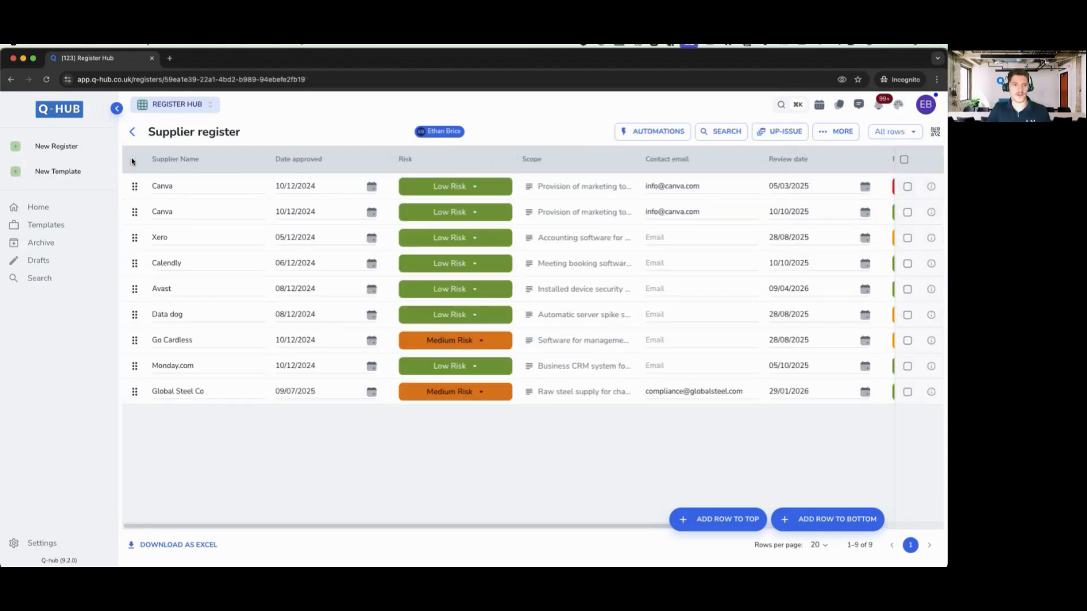
click(132, 132)
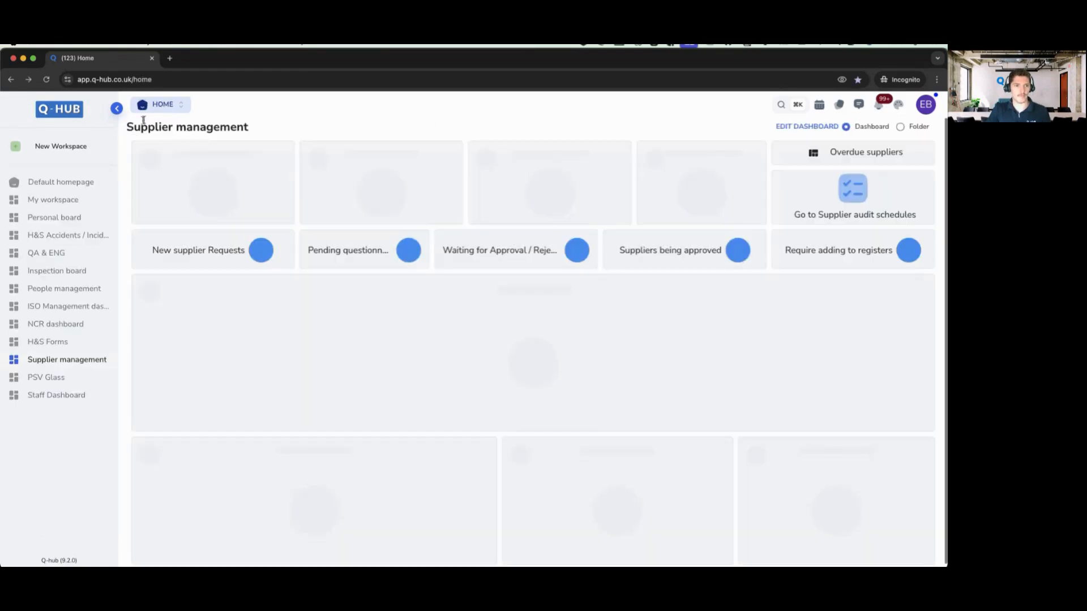
- Switch to the Register Hub and open the Live_Risk and opportunities_4 register
click(149, 105)
click(164, 269)
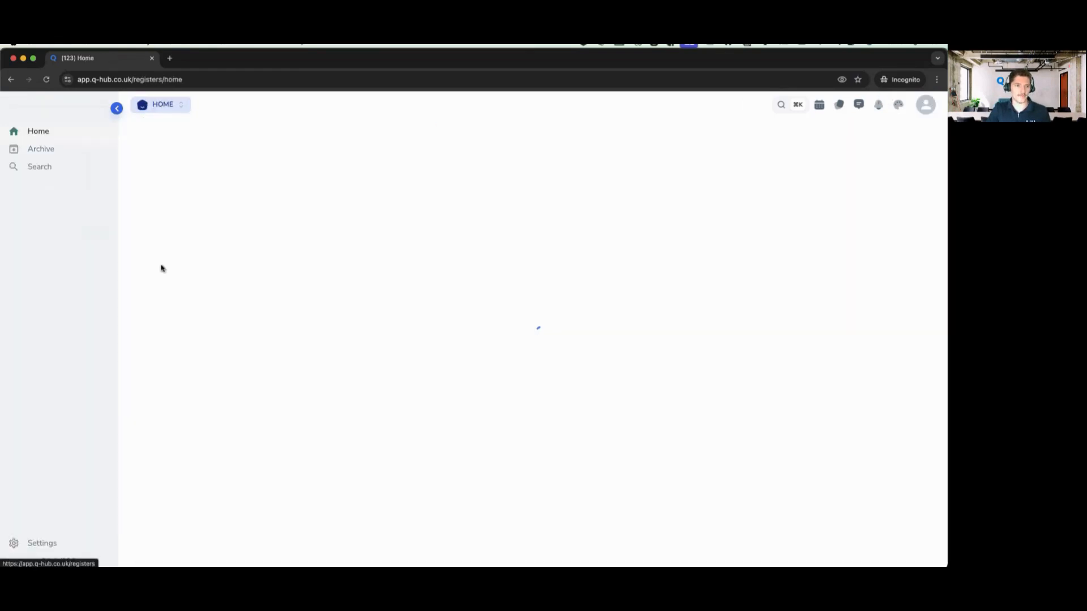
scroll(339, 231, down, 2)
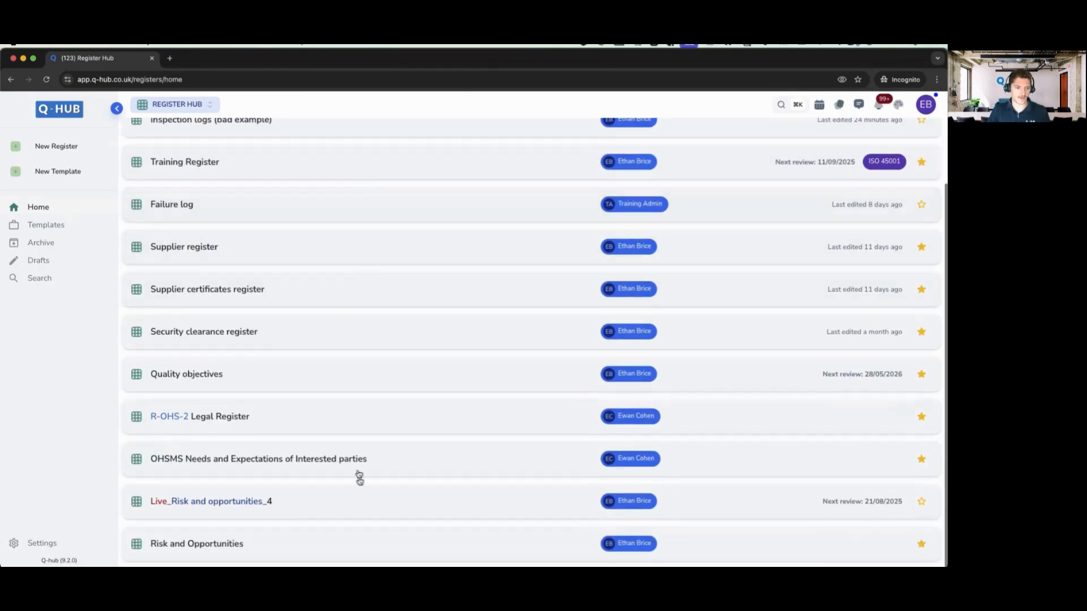
click(273, 505)
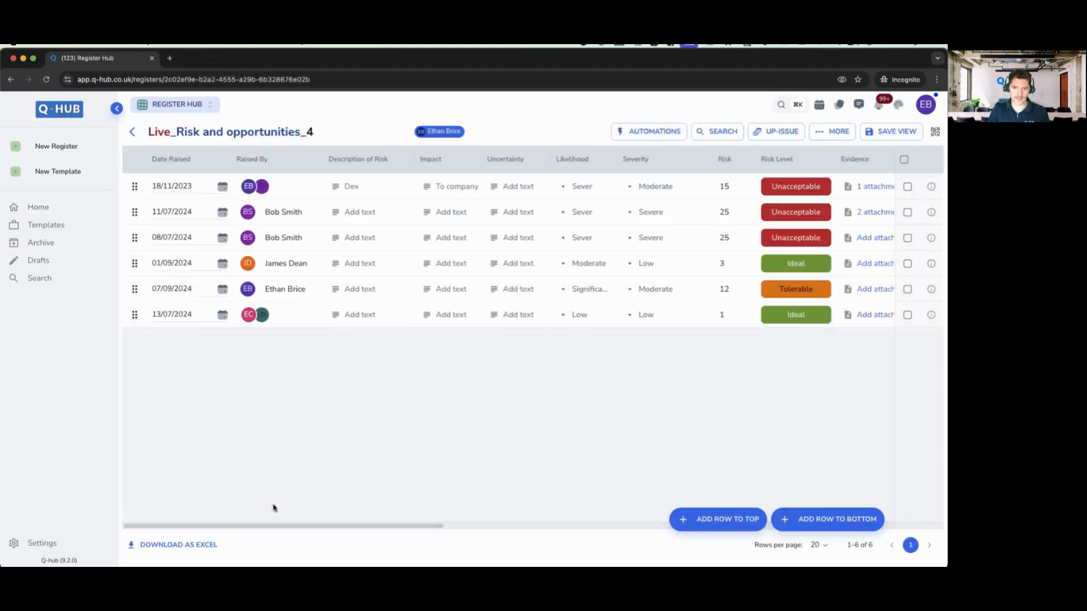
click(117, 108)
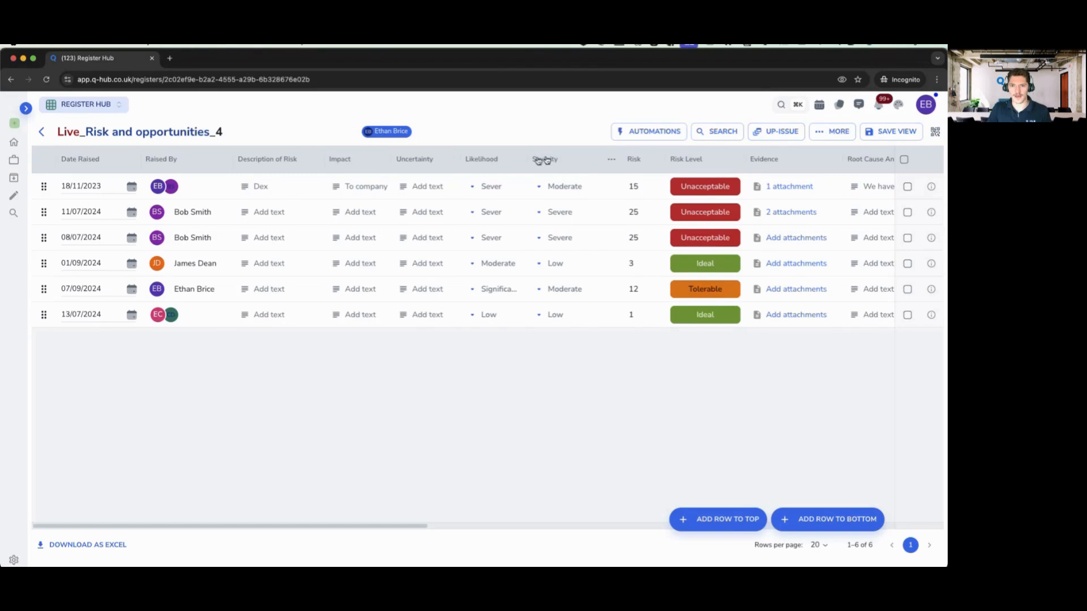
- Open the Risk and Opportunities register and check the access groups in its Group filter
click(47, 131)
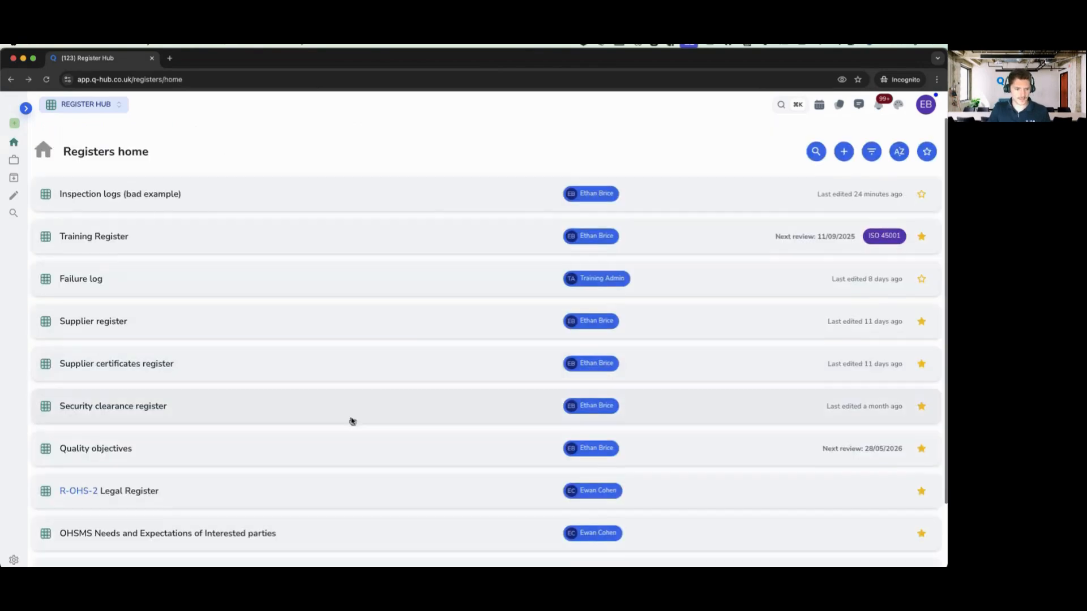
scroll(206, 493, down, 3)
click(120, 546)
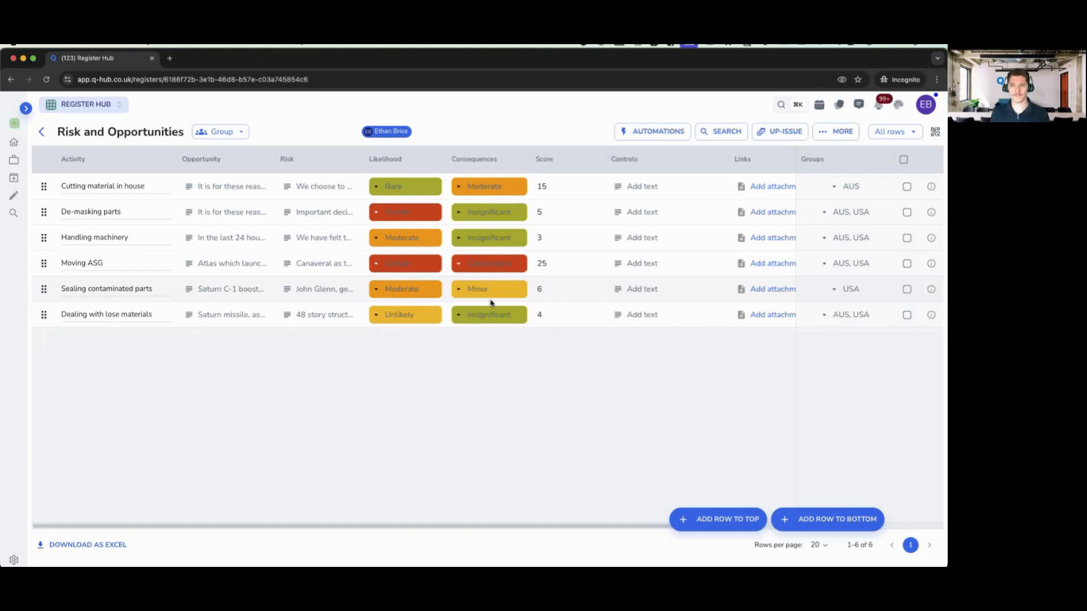
click(215, 131)
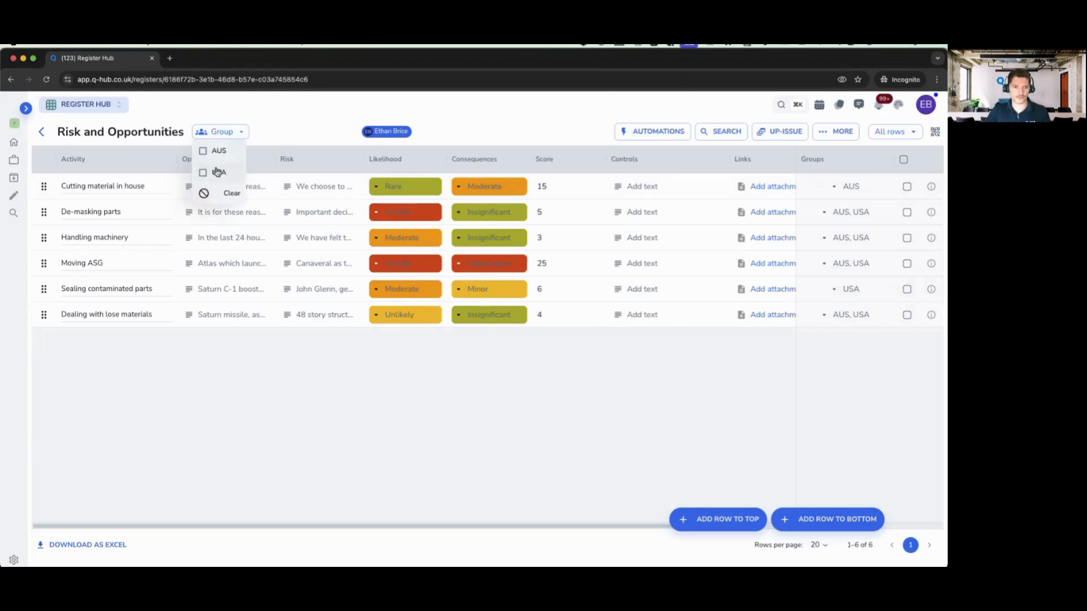
click(261, 141)
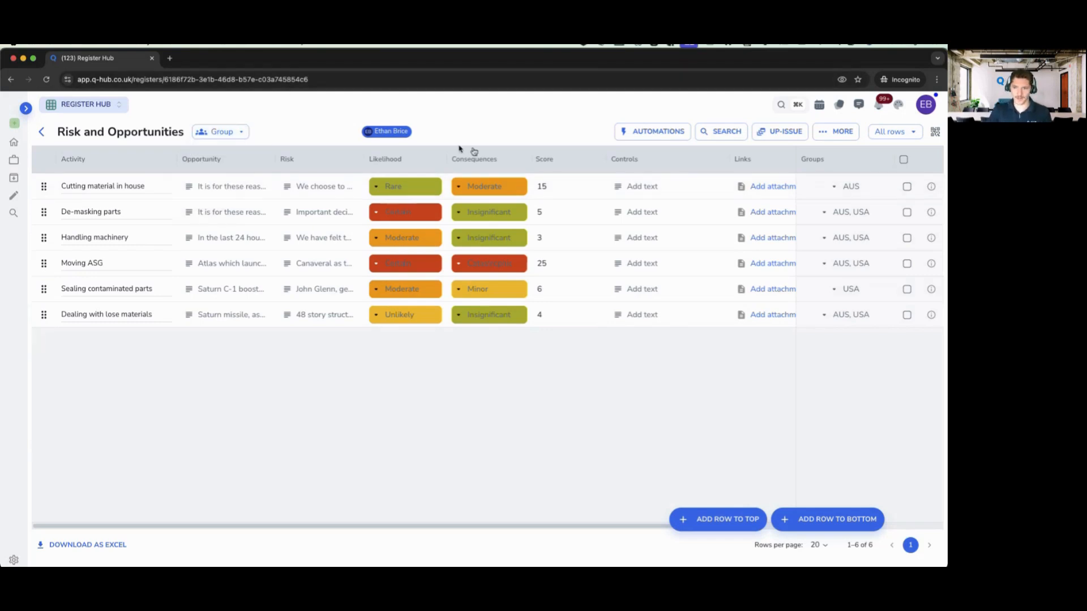
click(833, 132)
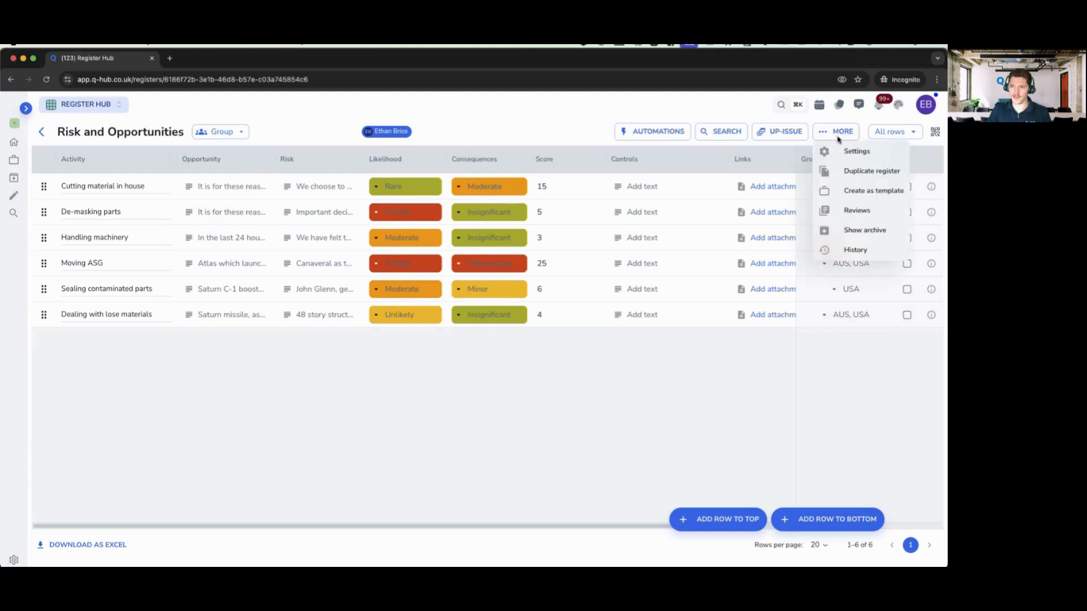
- Open the register's row access settings and inspect the new-group form and USA group
click(856, 152)
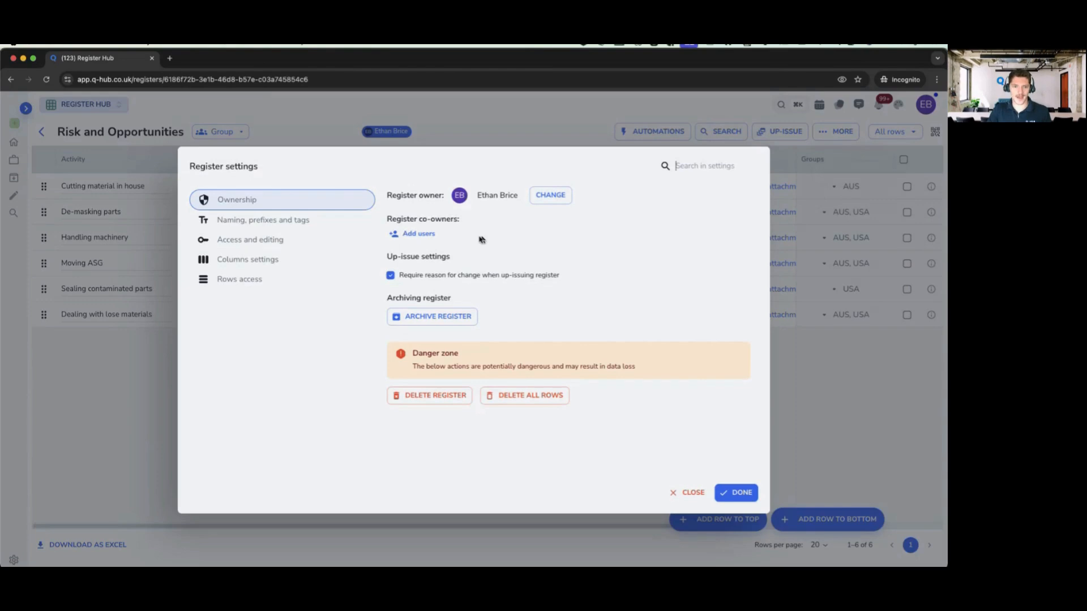
click(231, 278)
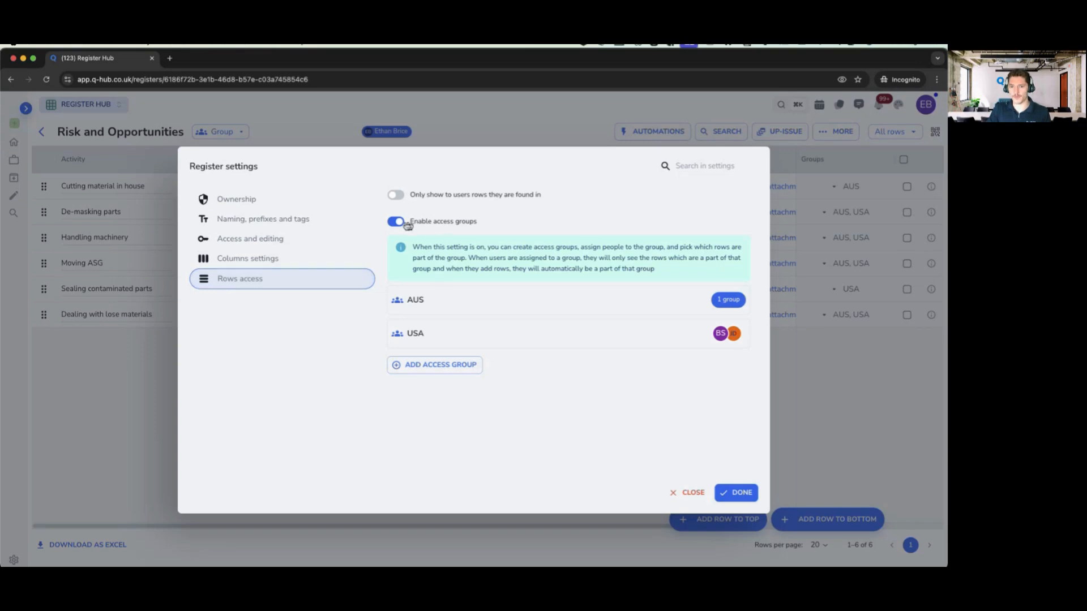
click(437, 366)
click(572, 379)
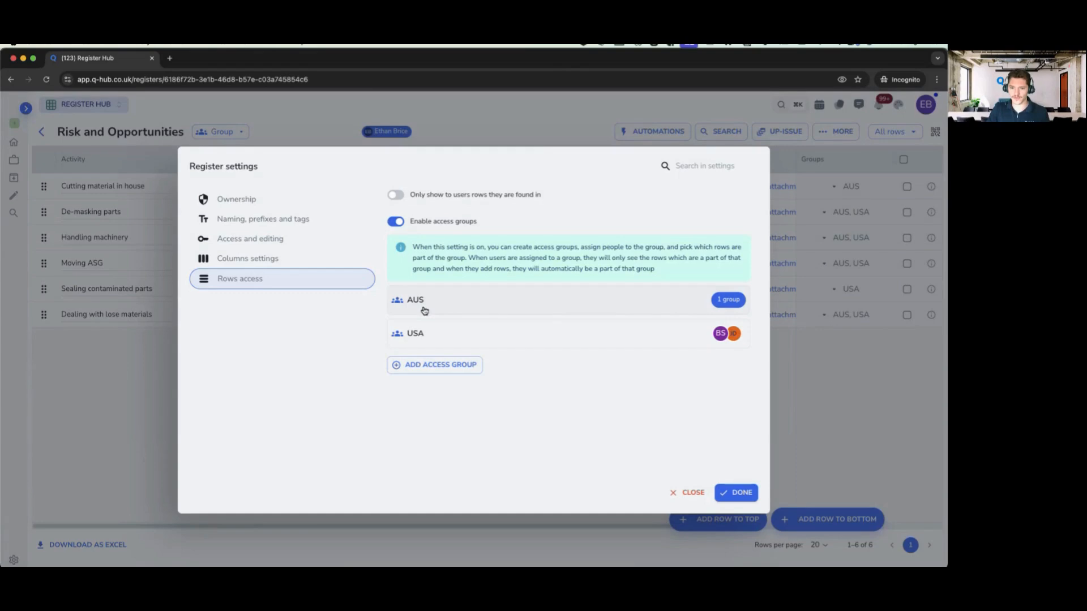
click(414, 329)
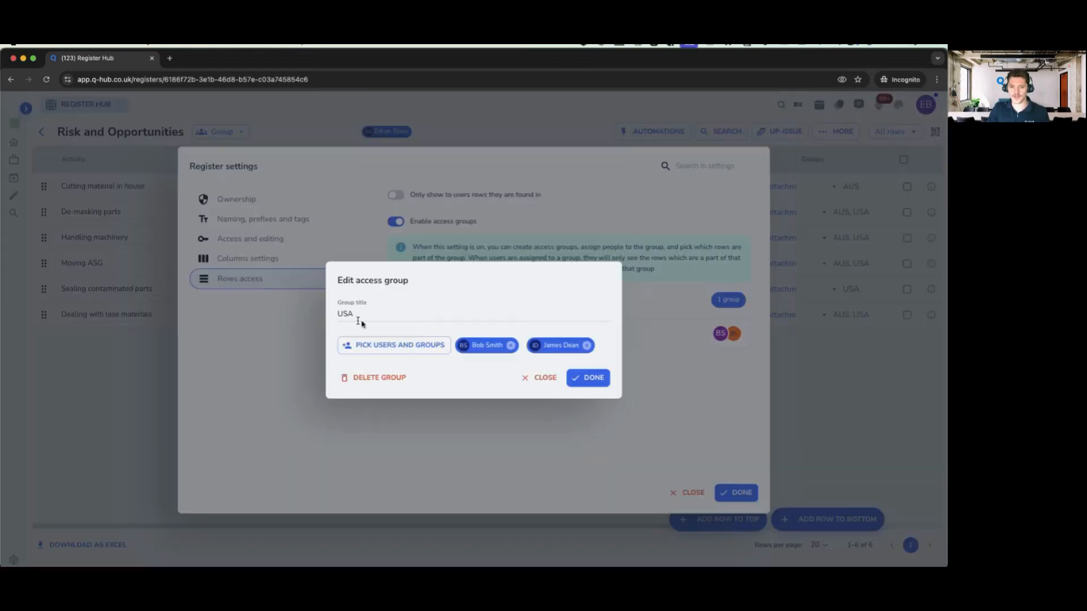
click(538, 379)
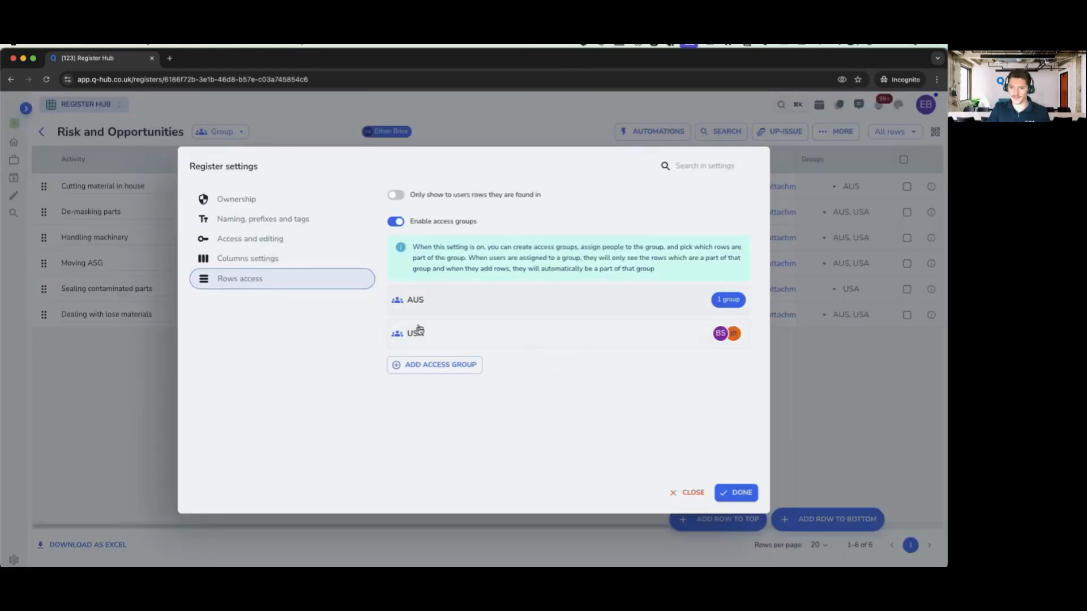
- Create an 'Ops' access group with the Managers group assigned and save it
click(430, 368)
click(372, 309)
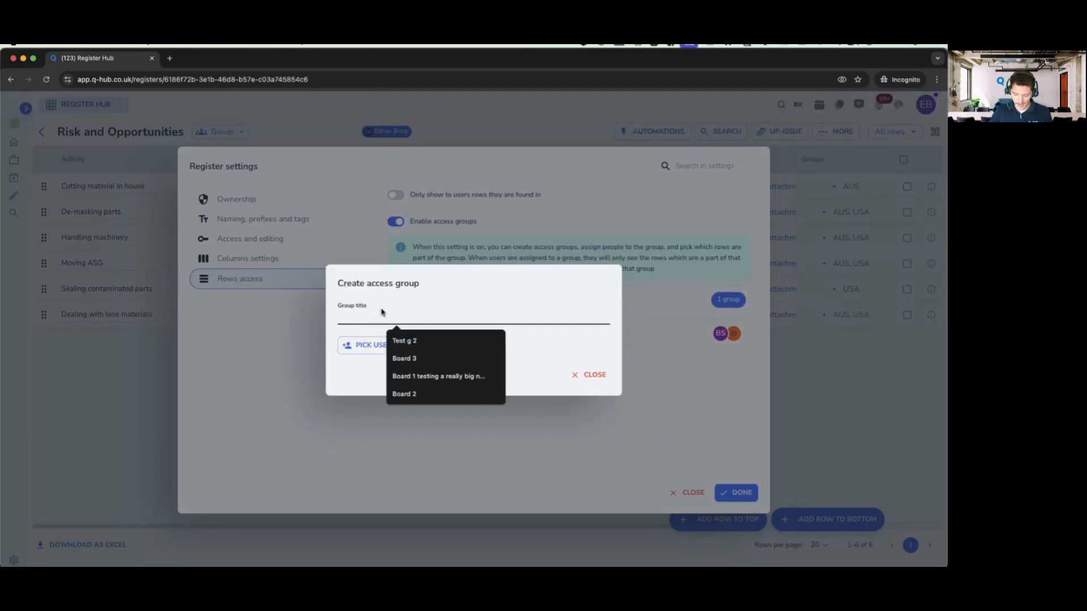
text(Ops)
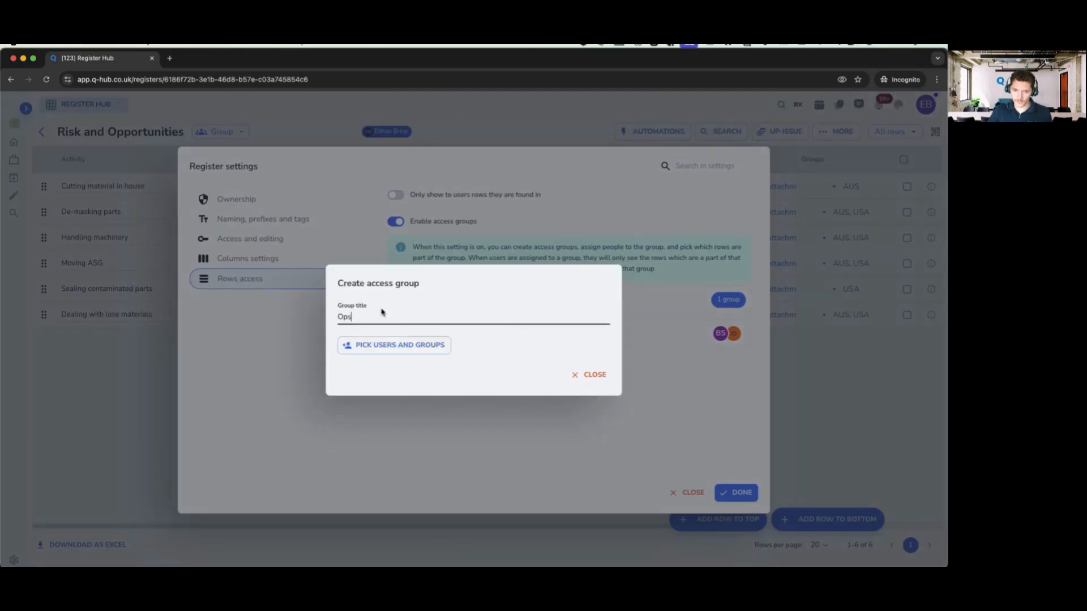
click(433, 350)
click(433, 251)
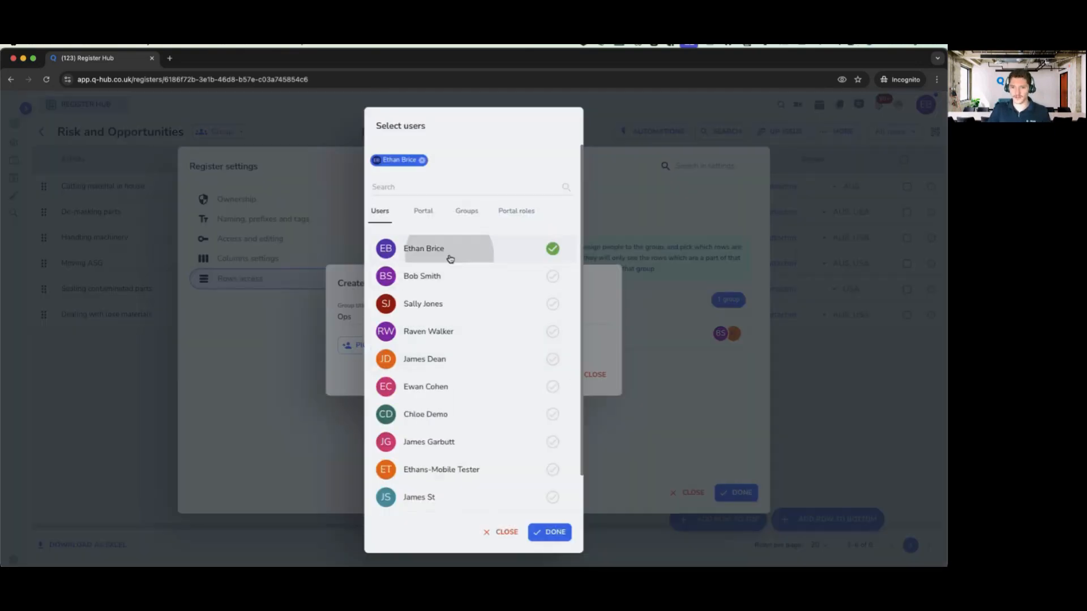
click(465, 212)
scroll(548, 329, down, 1)
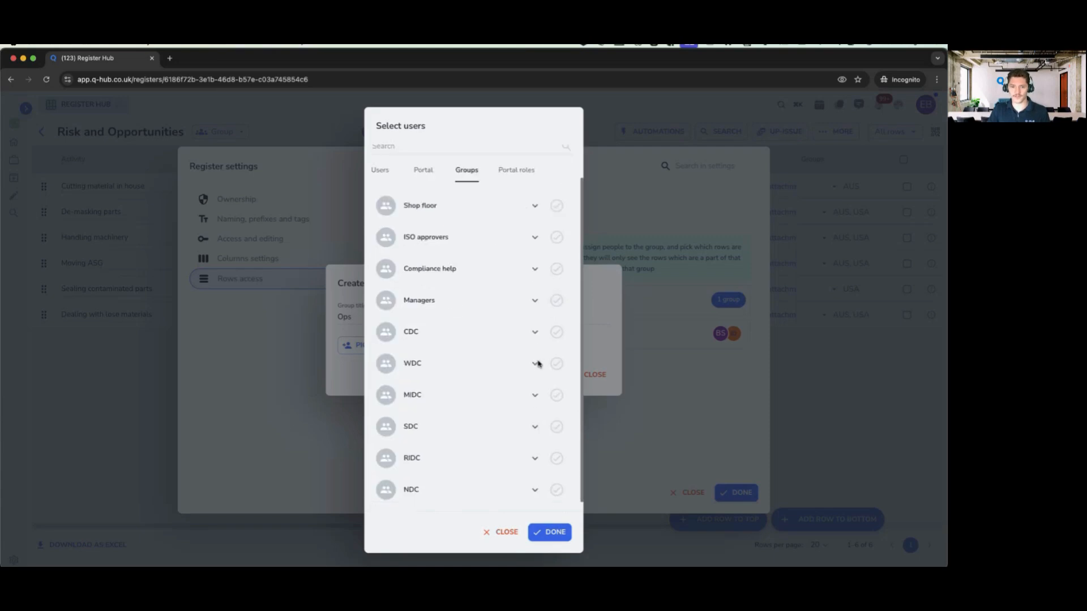
scroll(537, 362, up, 1)
click(552, 344)
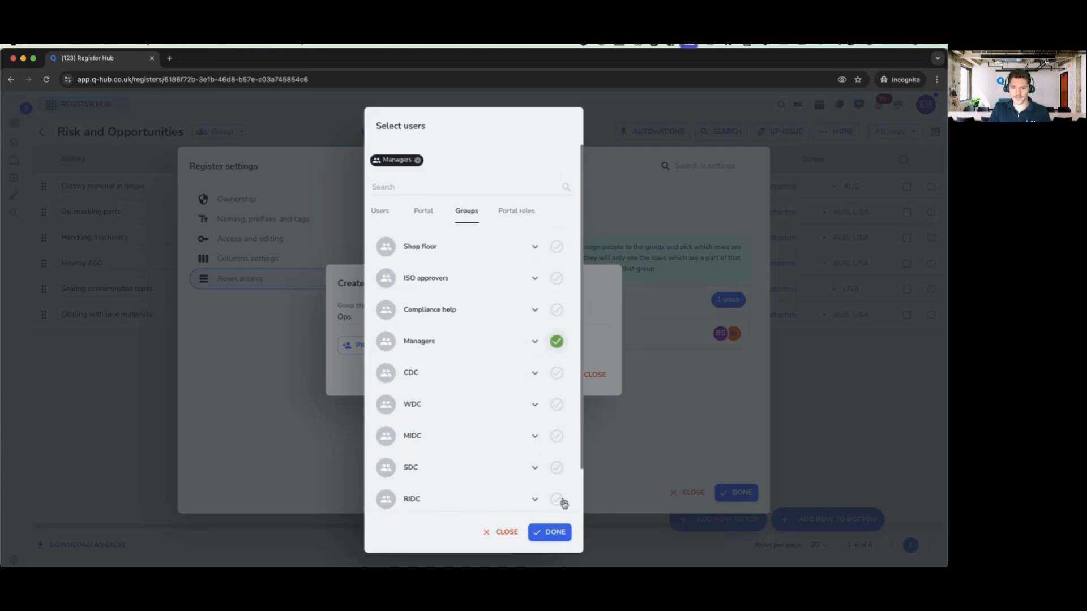
click(553, 532)
click(601, 383)
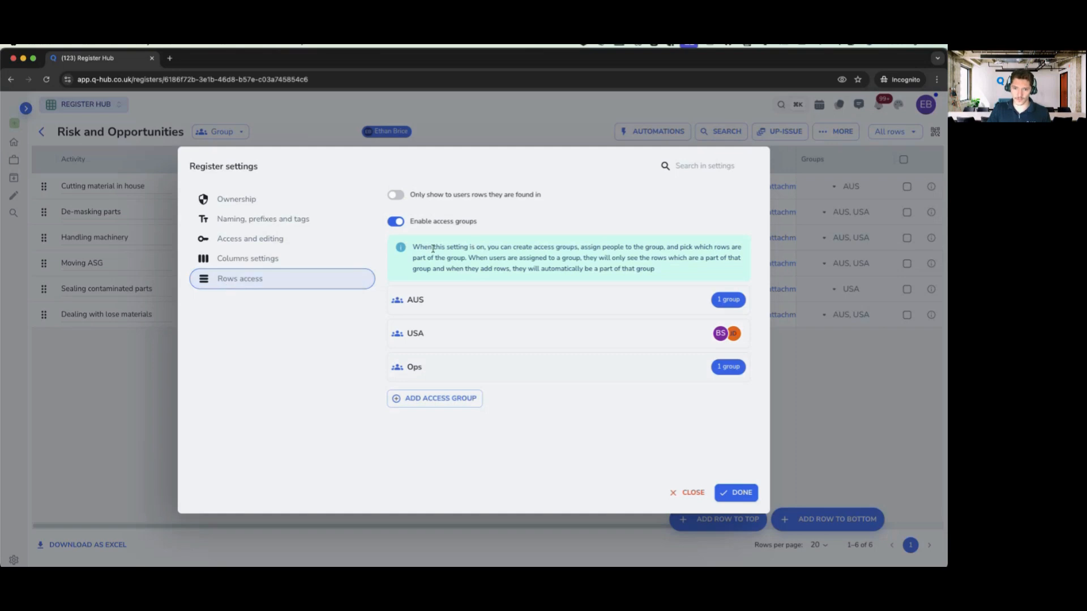
- Save and close the register settings
triple_click(452, 249)
click(454, 250)
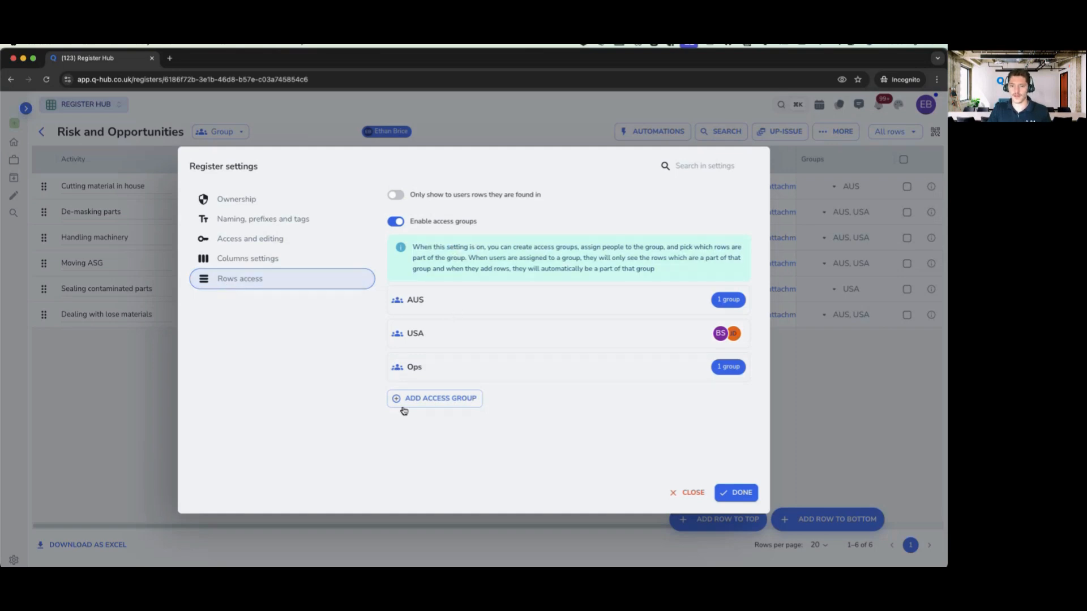
click(736, 493)
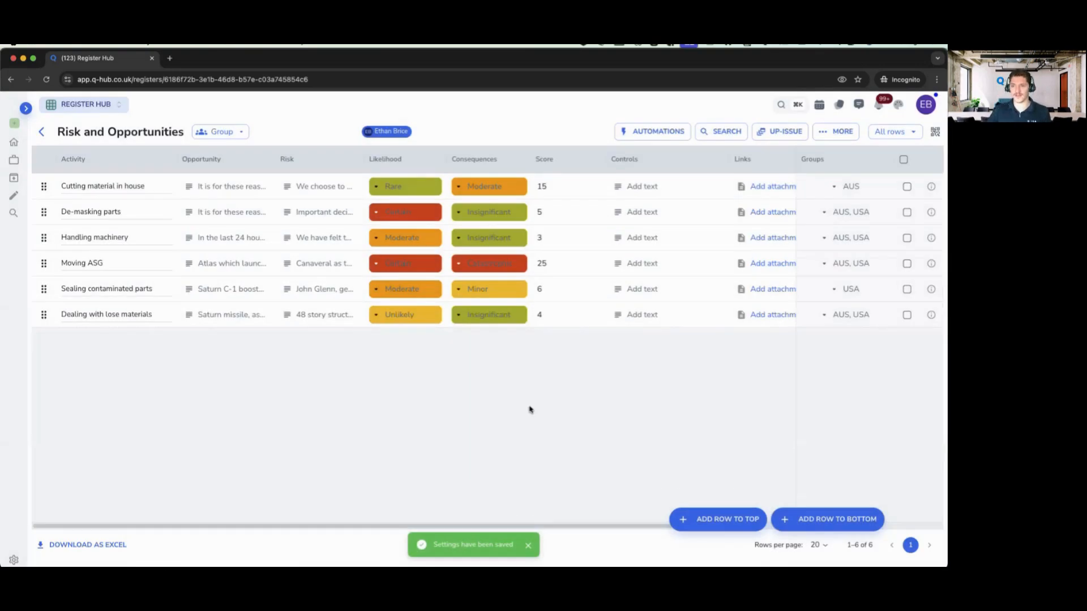
- Add USA to Cutting material in house so it belongs to AUS and USA
click(834, 187)
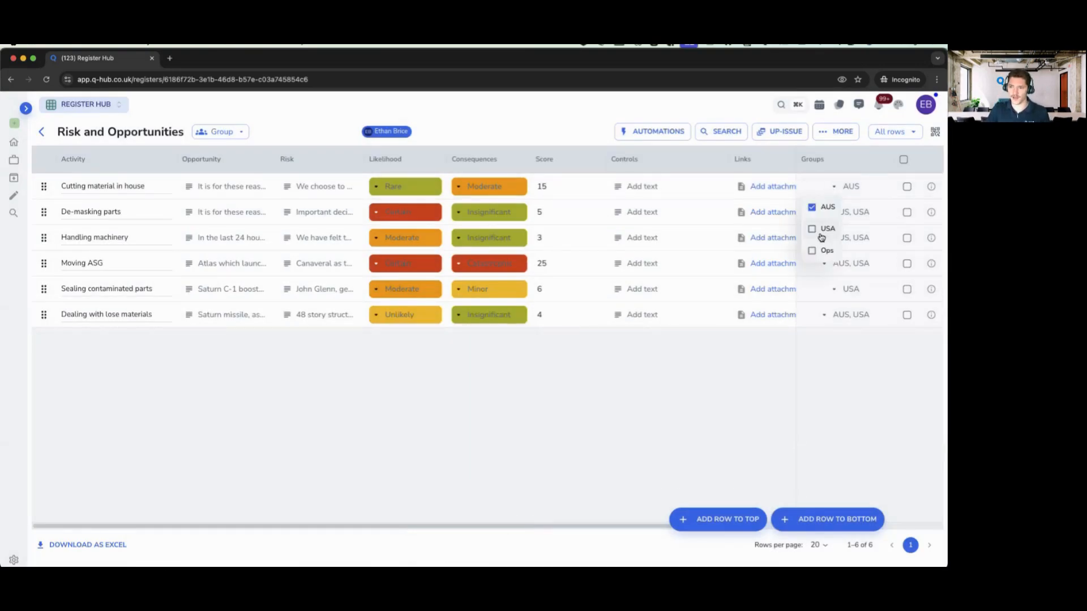
click(812, 229)
click(848, 195)
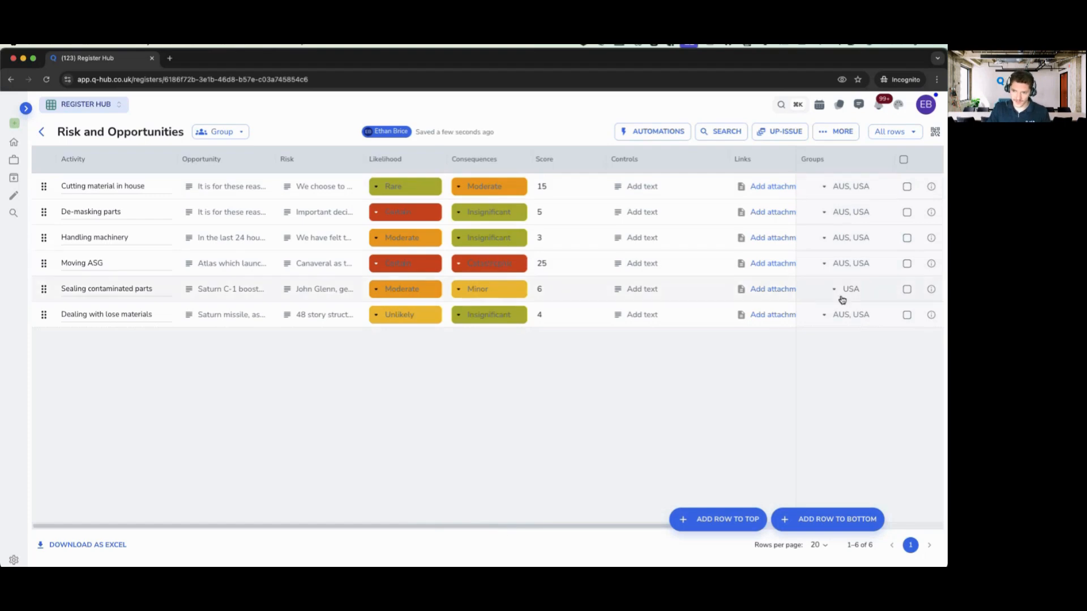
- Reassign Moving ASG from AUS and USA to only the Ops group
click(842, 265)
click(820, 325)
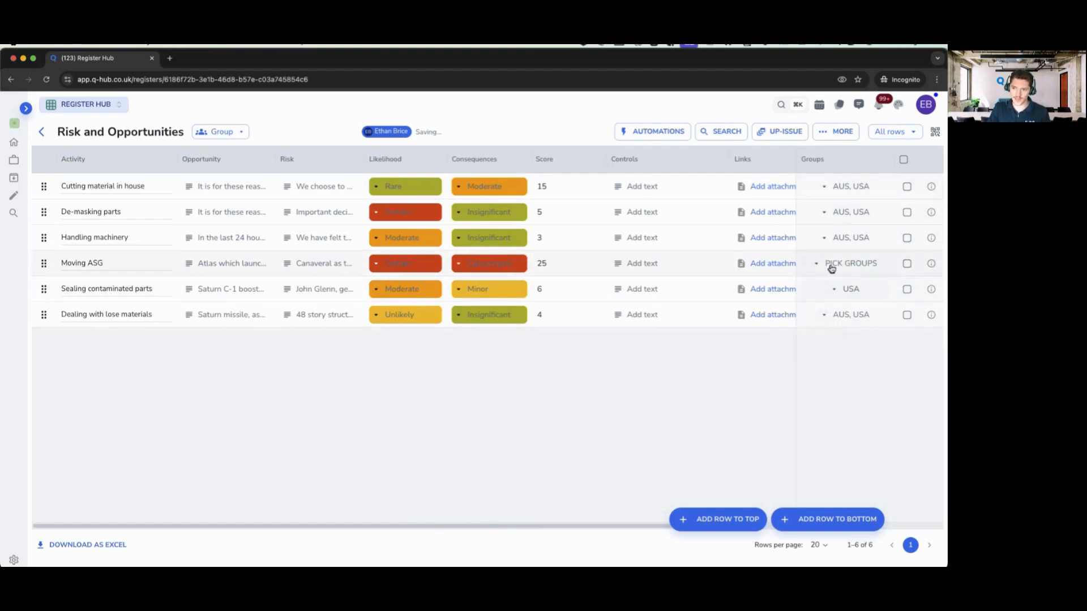
click(831, 268)
click(815, 323)
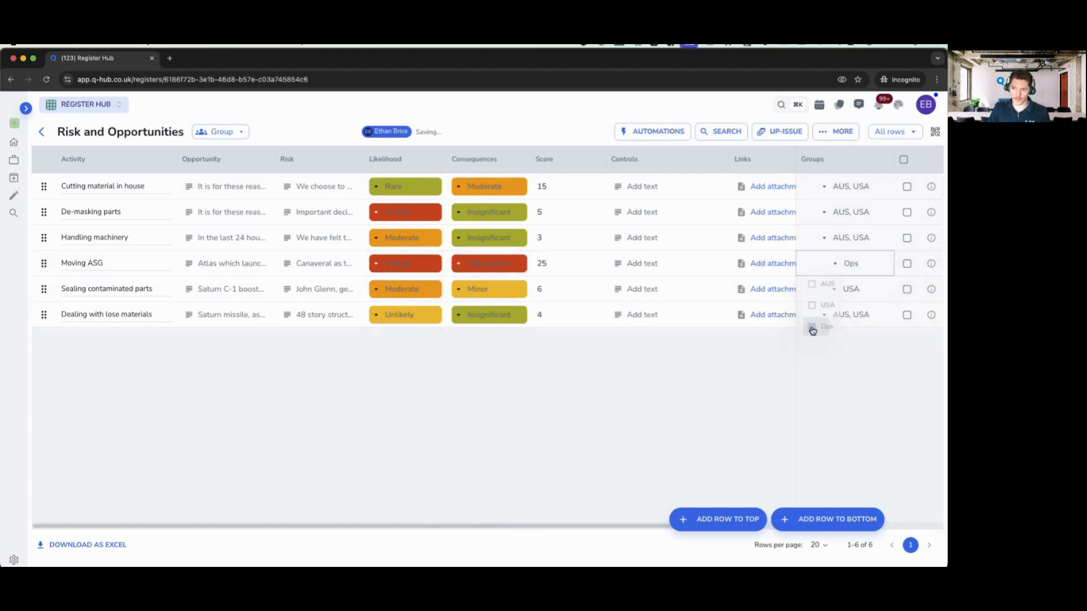
click(849, 266)
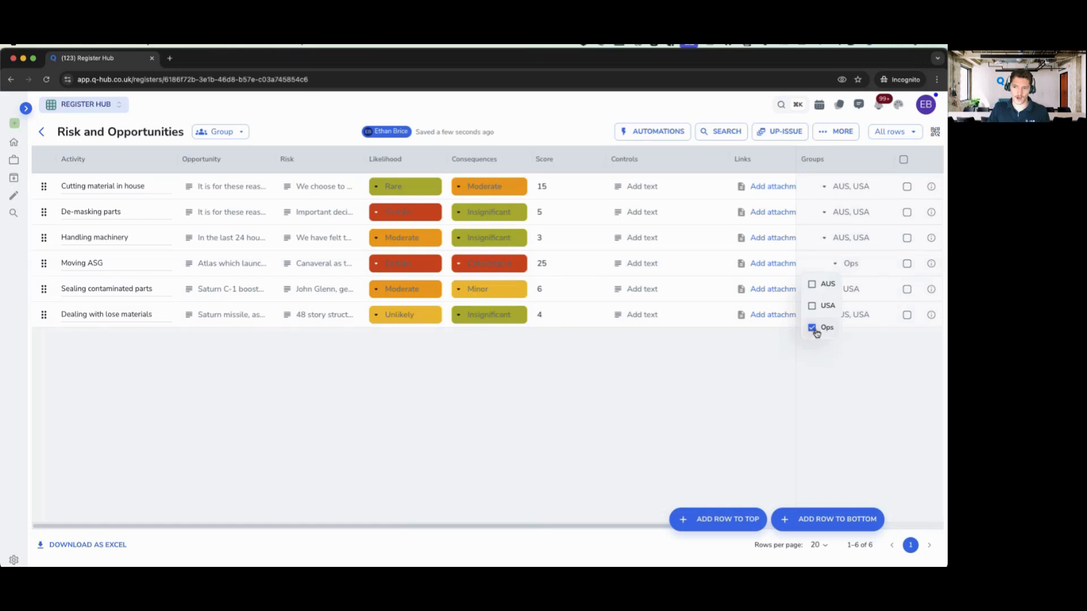
click(754, 372)
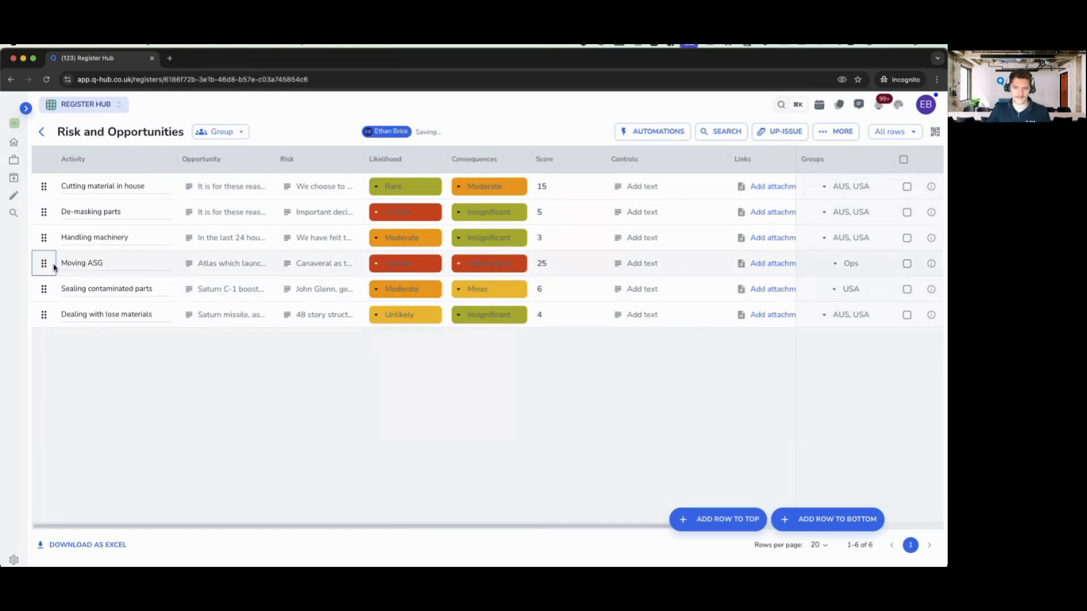
- Review the group assignments on Moving ASG and Handling machinery
click(907, 265)
click(907, 266)
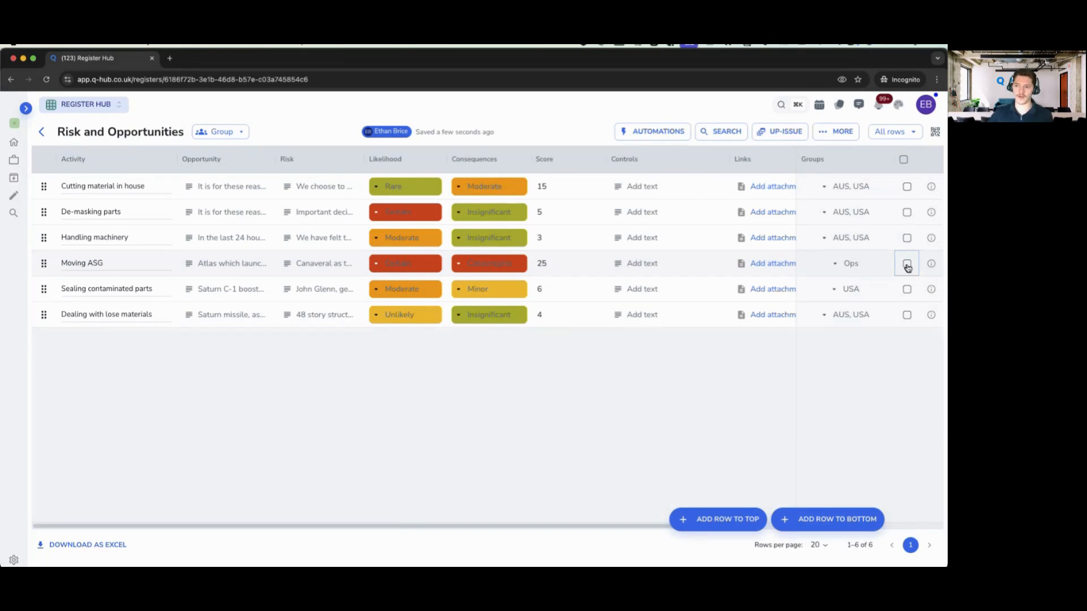
click(852, 264)
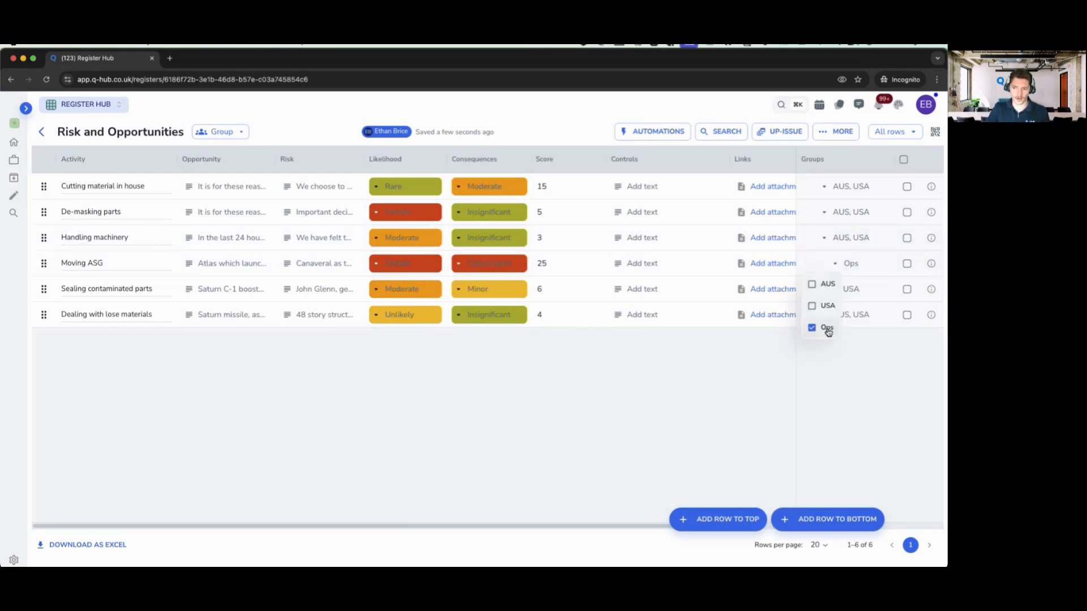
click(863, 338)
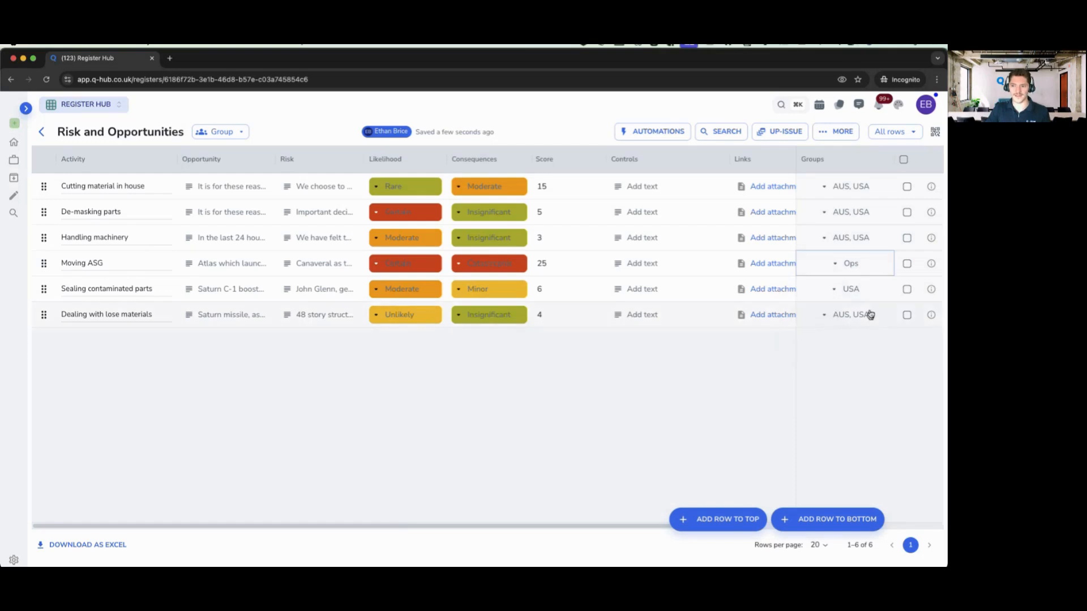
click(856, 239)
click(847, 338)
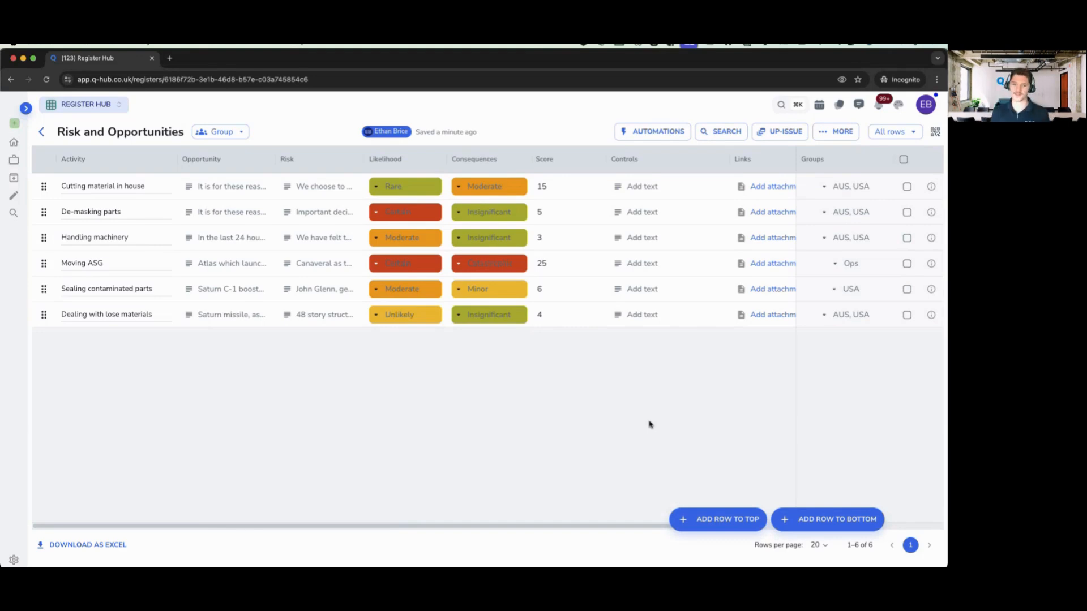
- Leave 'Only show to users rows they are found in' off, then add a blank bottom row
click(838, 132)
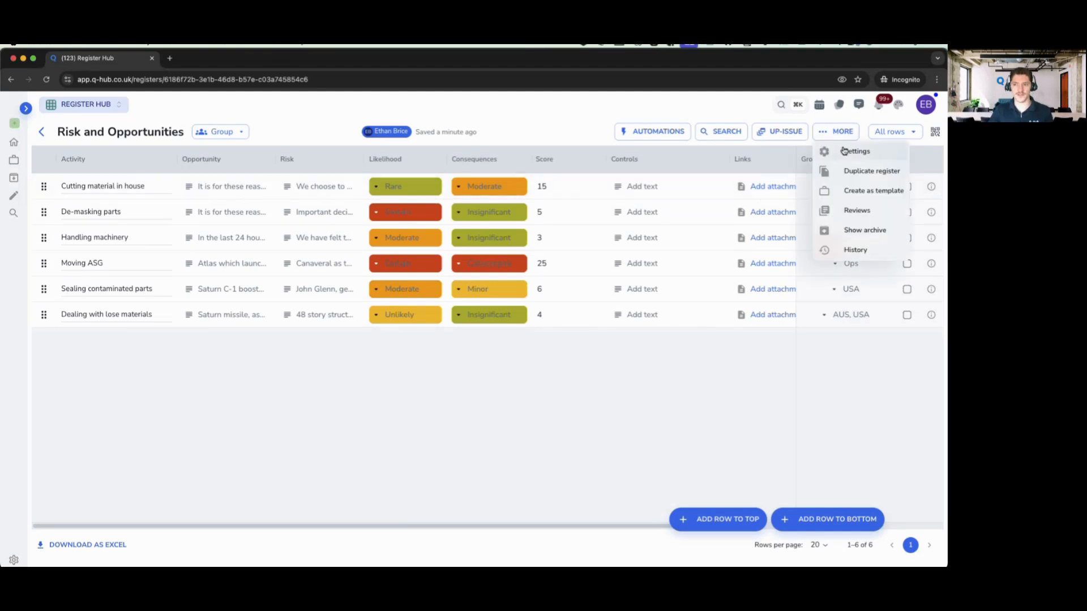
click(845, 150)
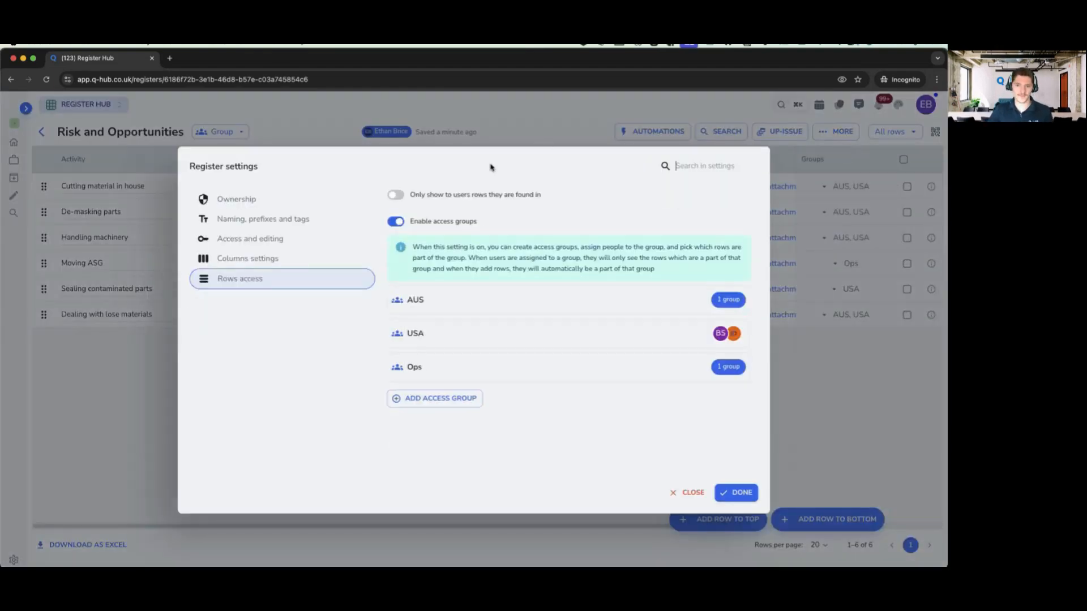
click(454, 197)
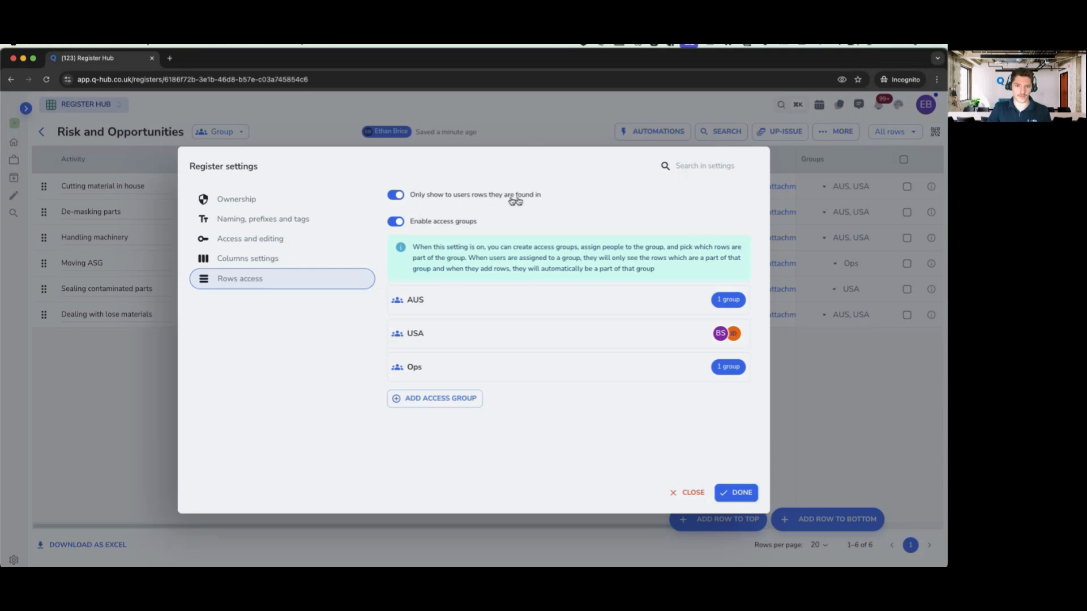
click(391, 198)
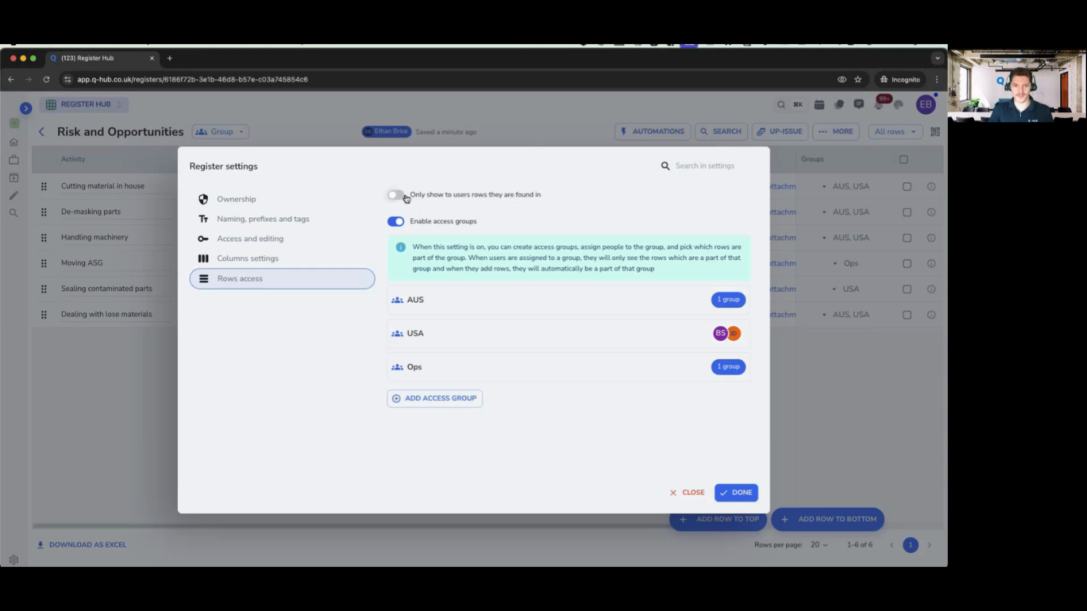
click(688, 493)
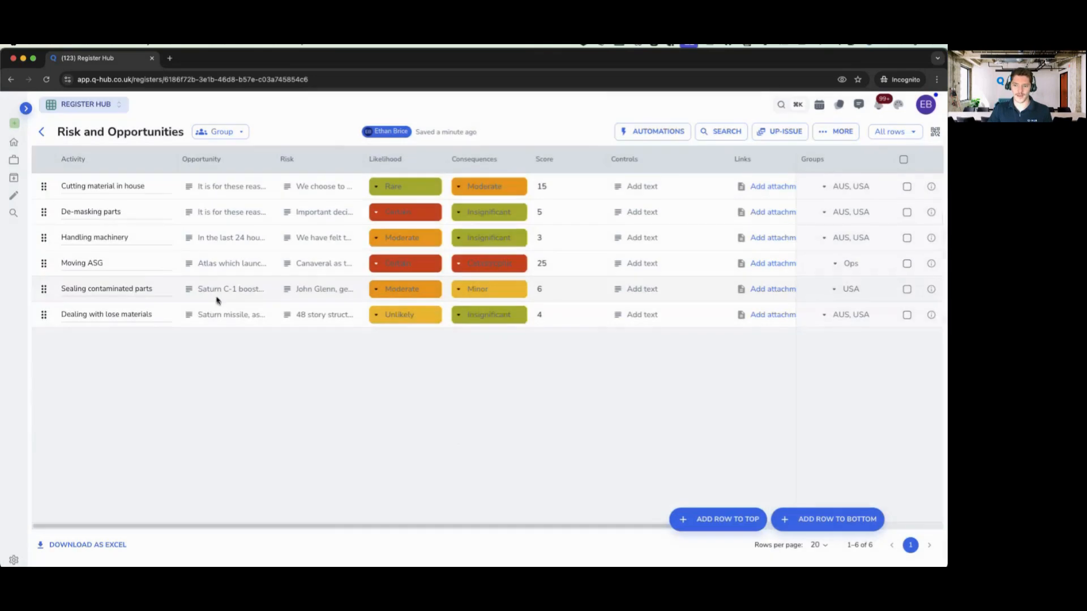
click(810, 519)
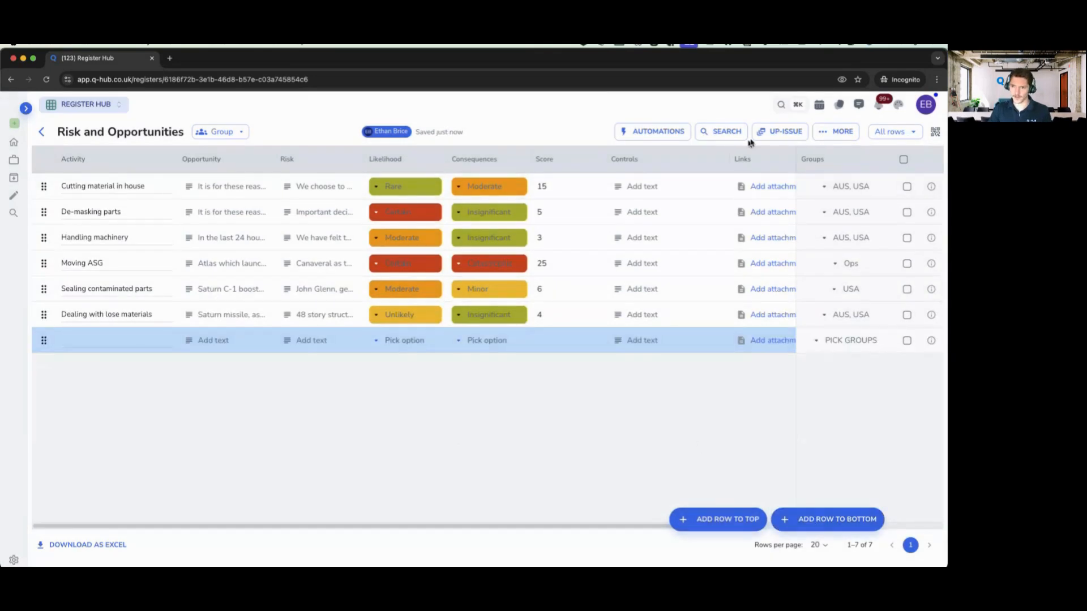
- Up-issue the register and add a new column of type User
click(780, 131)
click(833, 519)
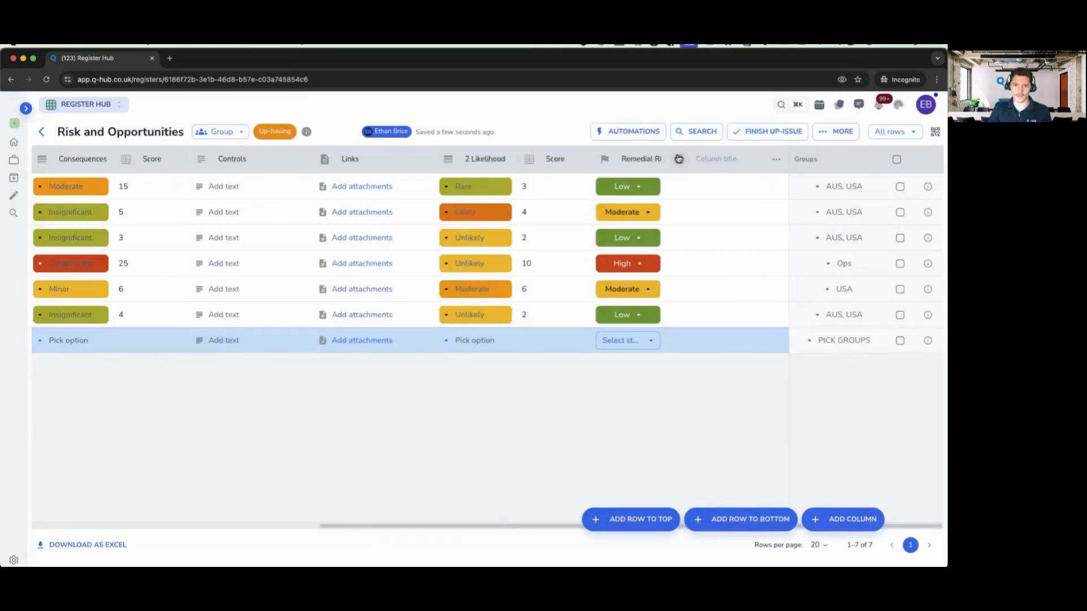
click(679, 160)
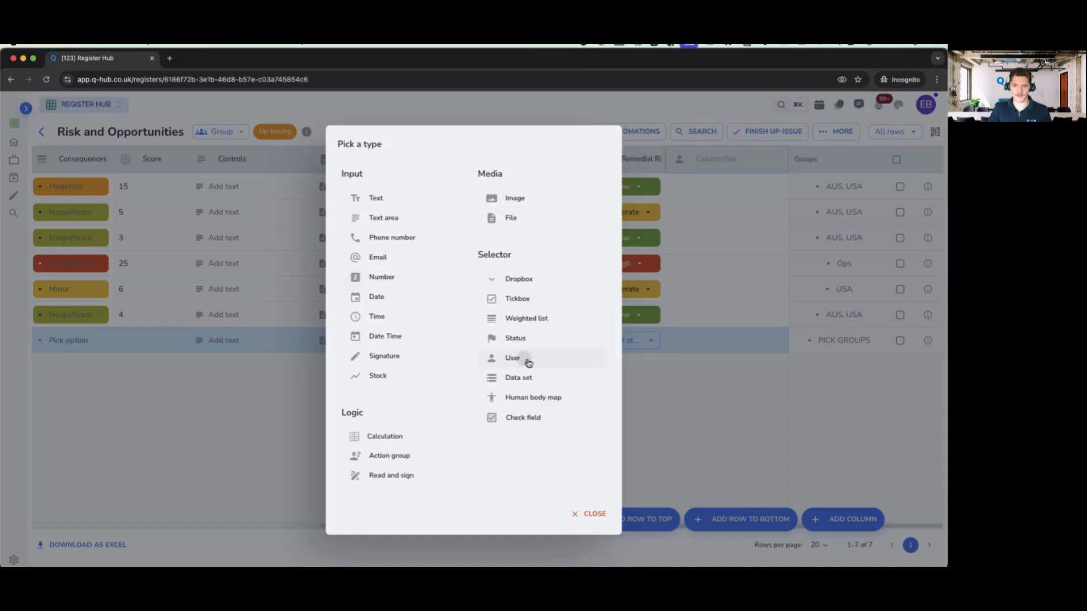
click(513, 358)
- Assign three users to the first row of the new user column
click(702, 192)
click(474, 256)
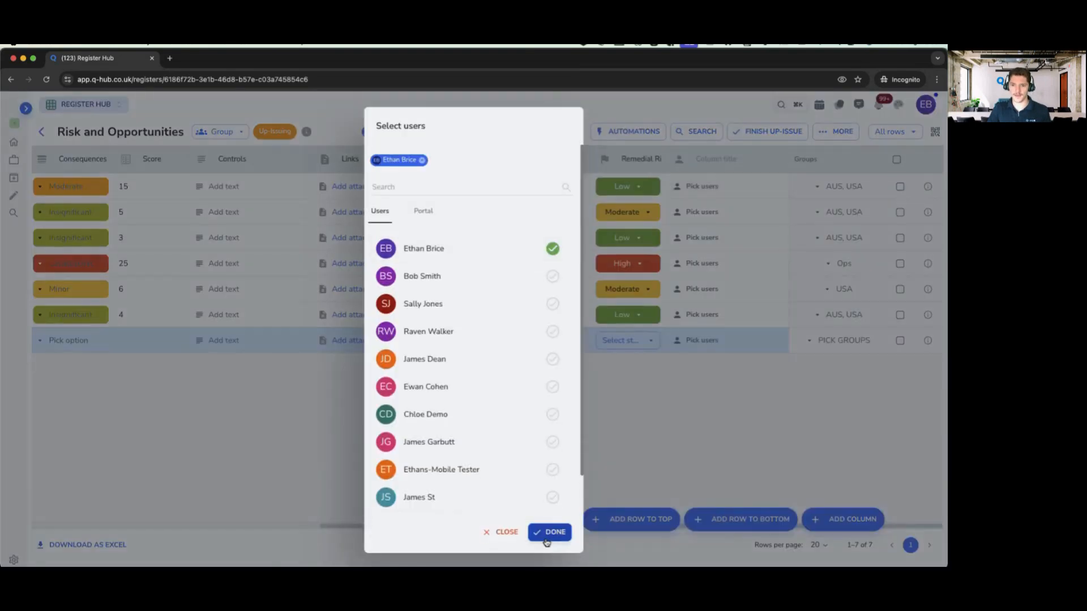
click(548, 533)
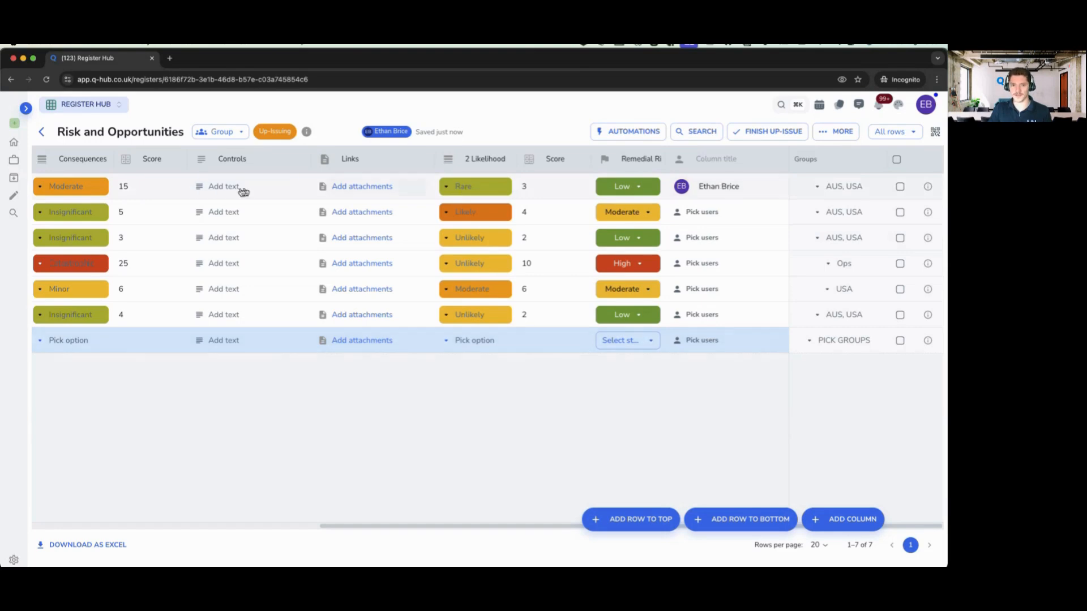
click(726, 187)
click(743, 161)
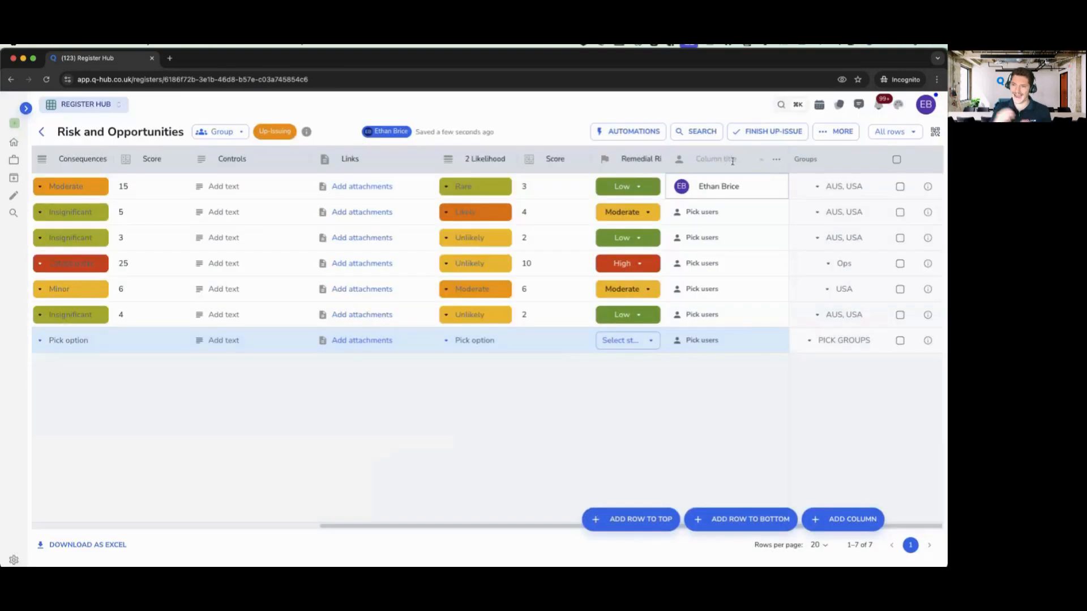
click(711, 192)
click(504, 278)
click(508, 304)
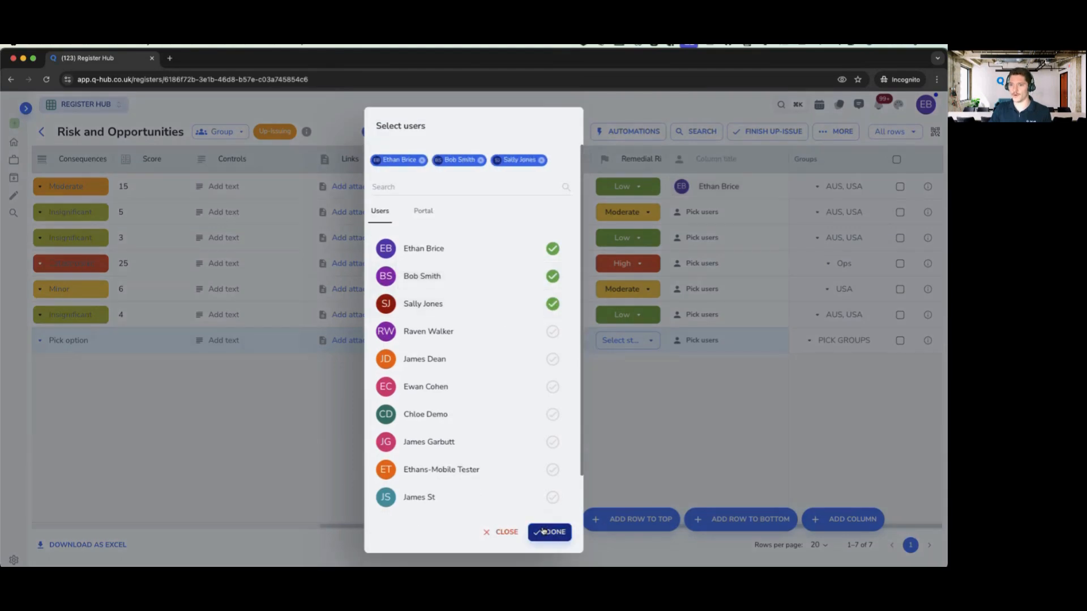
click(547, 532)
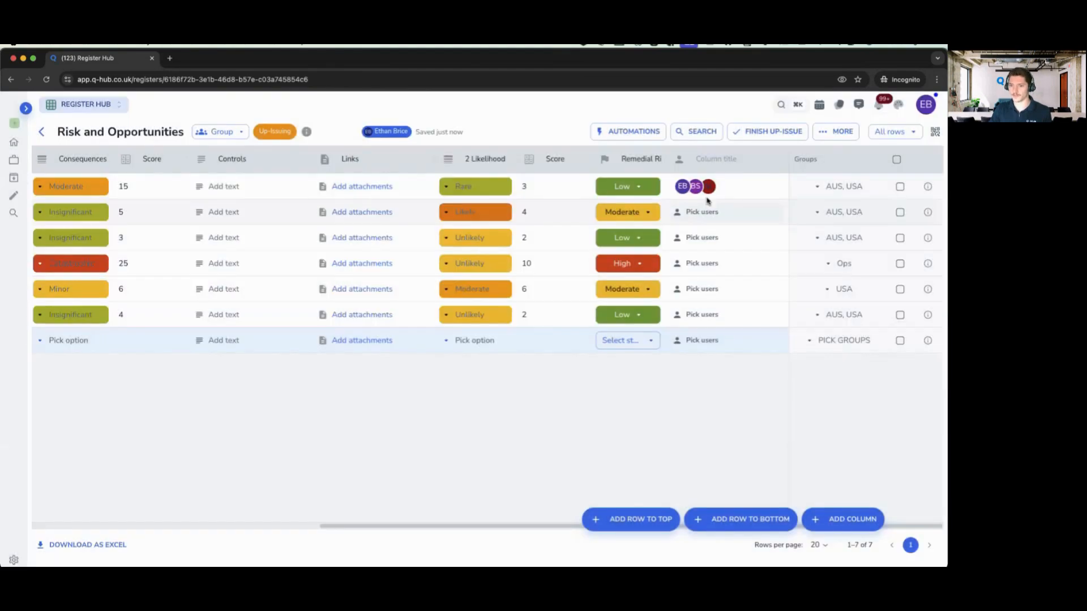
- Delete the trial user column from its options menu
click(775, 160)
click(718, 326)
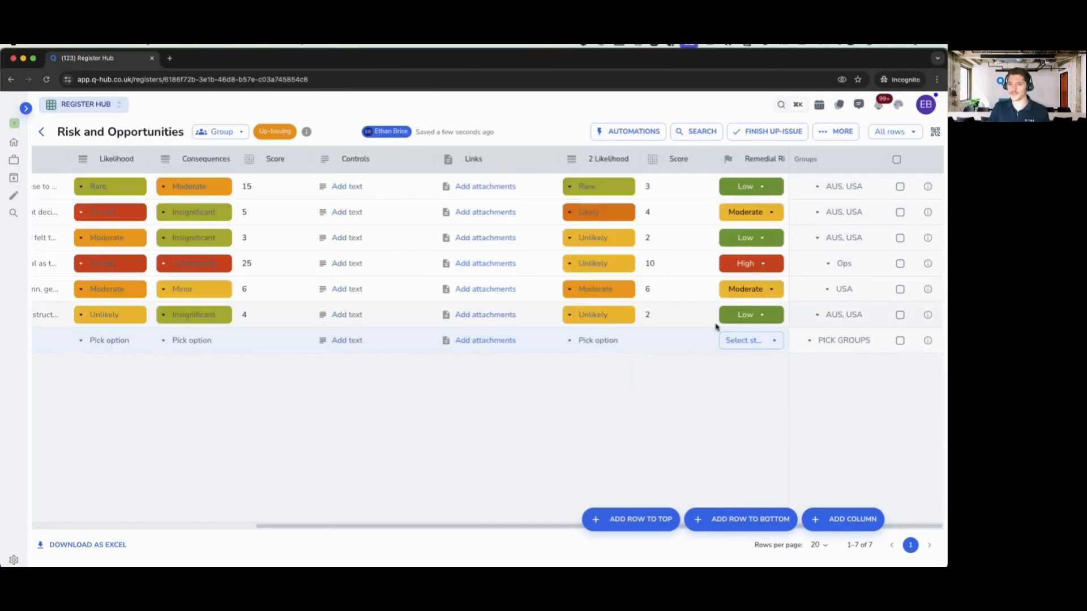
drag(511, 527, 300, 440)
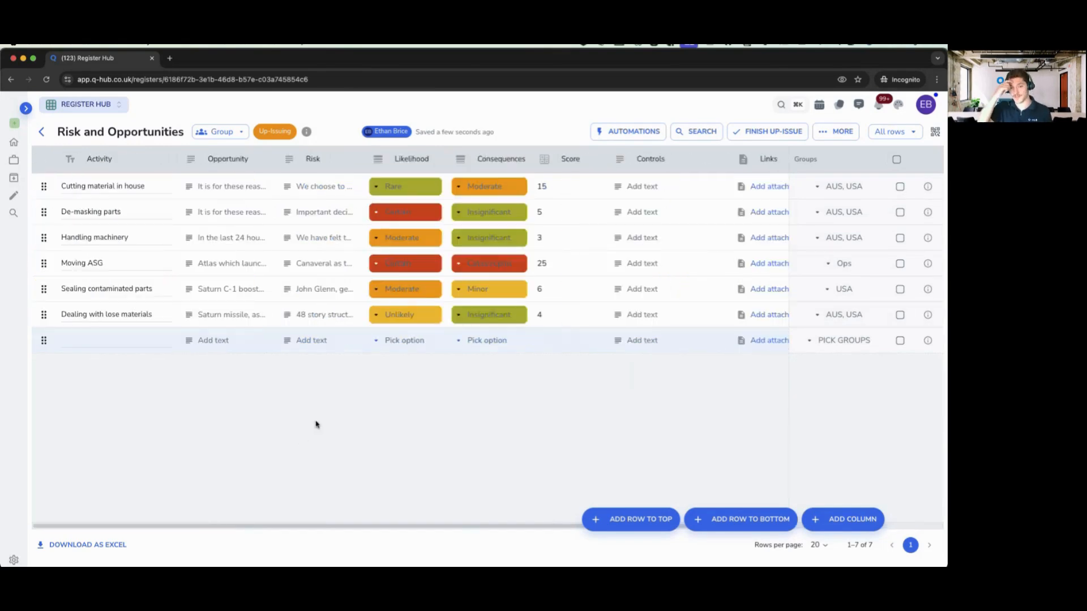